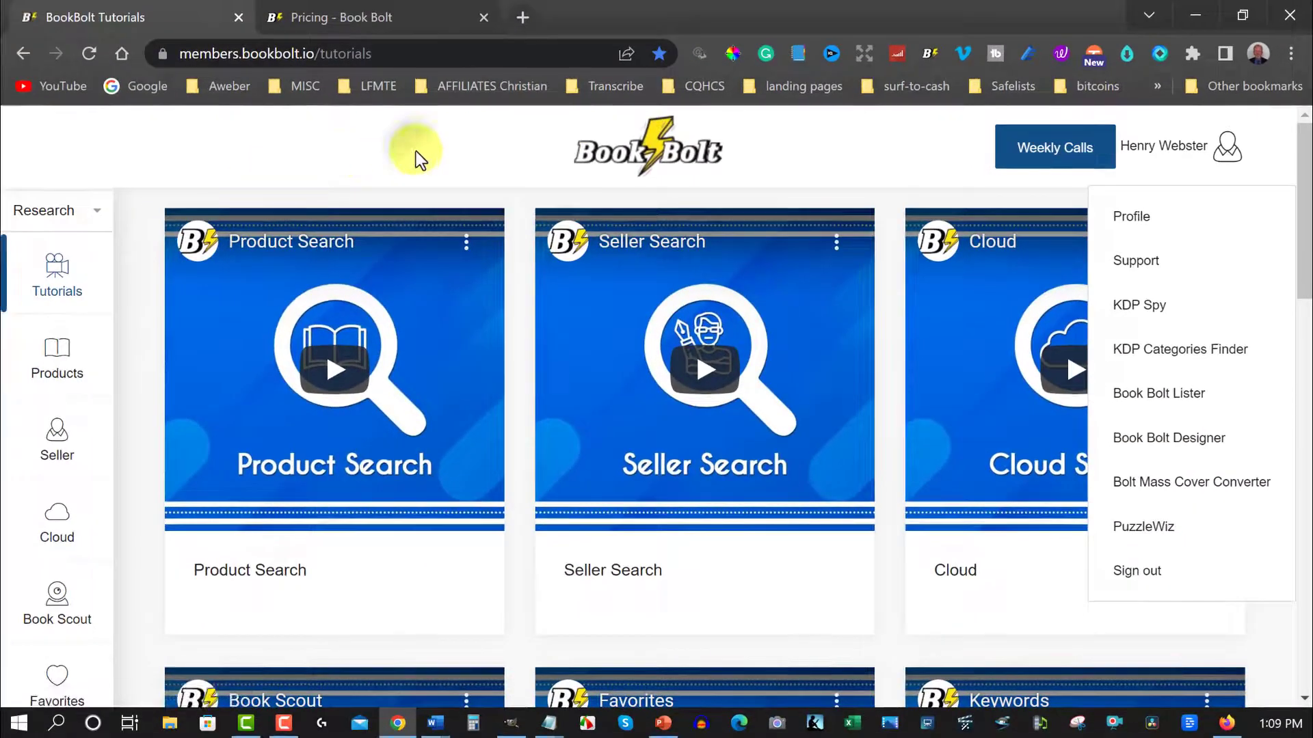
# Switch the members area's tool list from Research to Create.
pyautogui.click(415, 152)
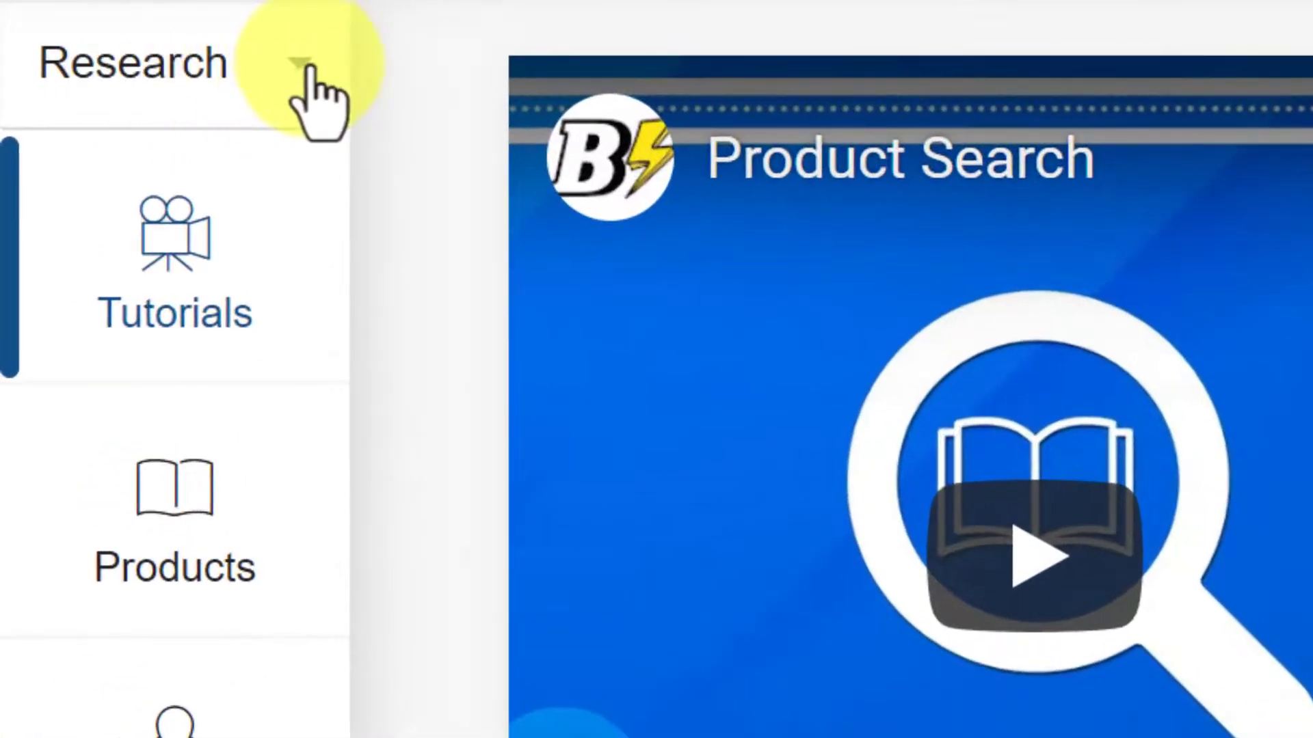
pyautogui.click(299, 65)
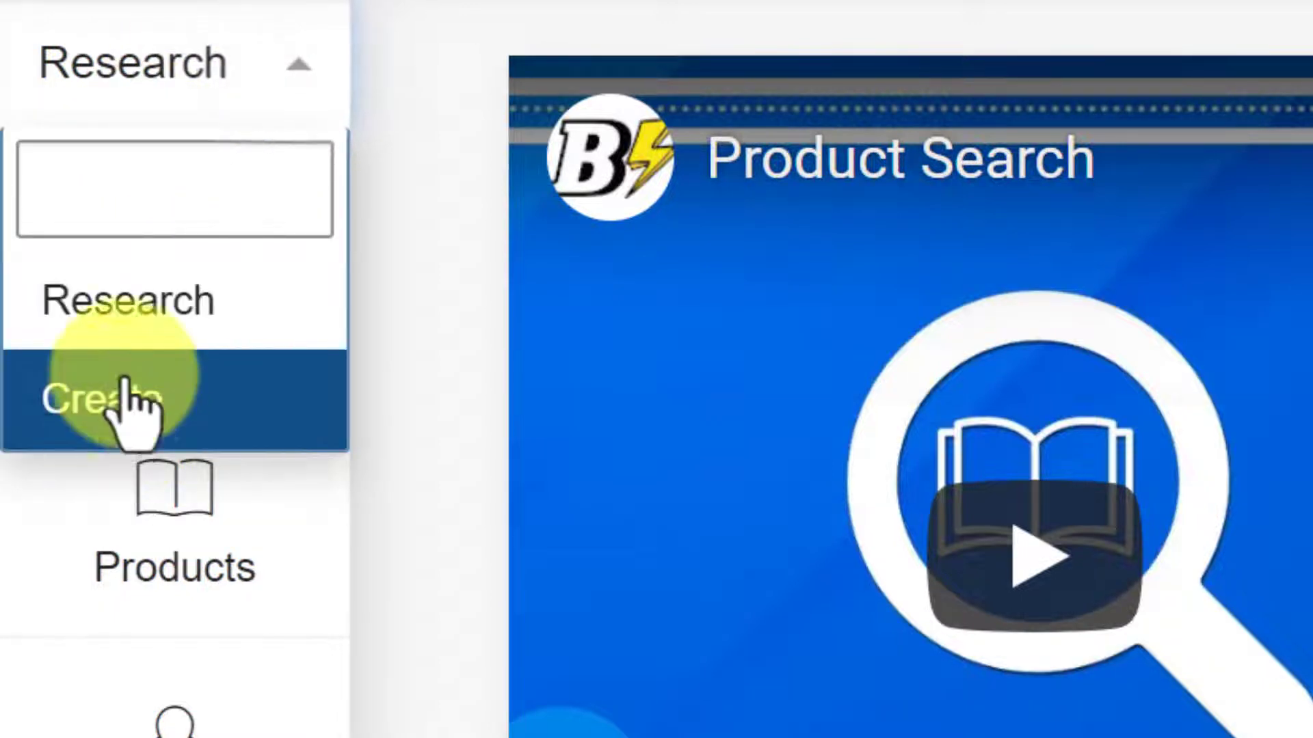
pyautogui.click(125, 400)
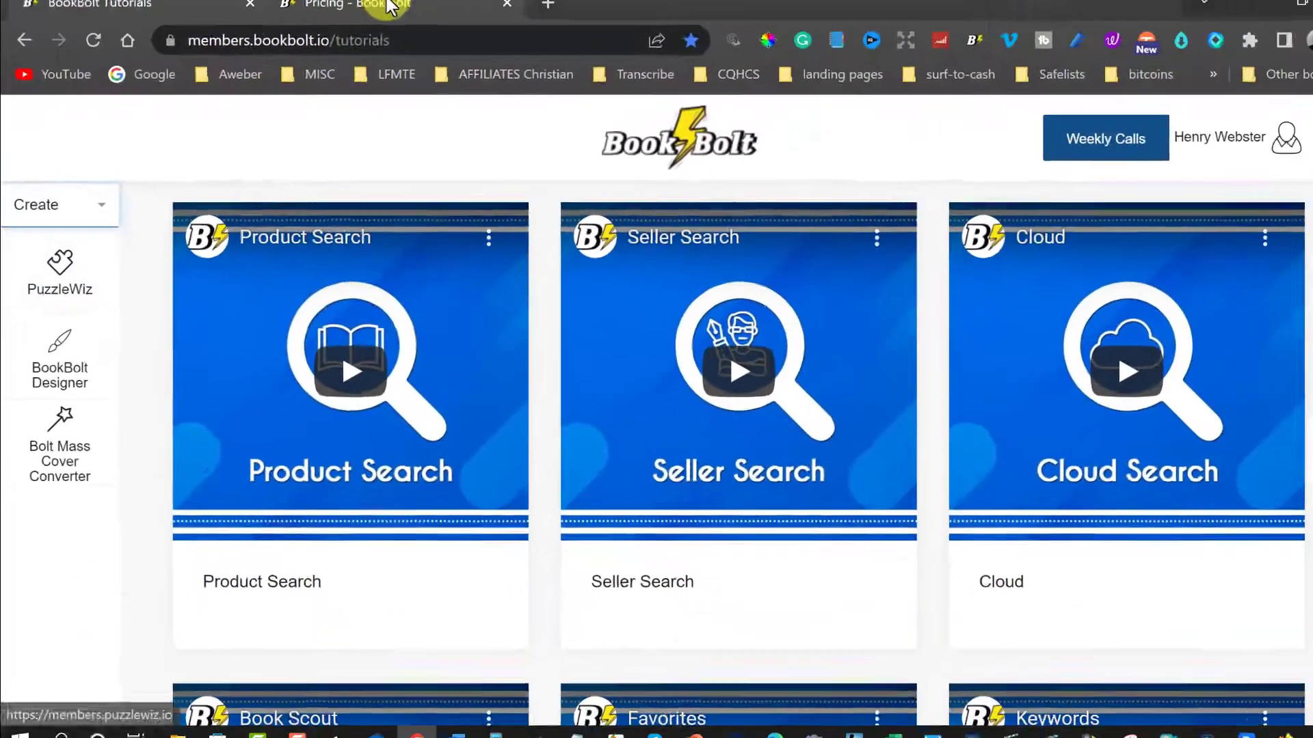
# Review the yearly Newbie and Pro plans on the Book Bolt Pricing page, comparing their prices and included features.
pyautogui.click(368, 13)
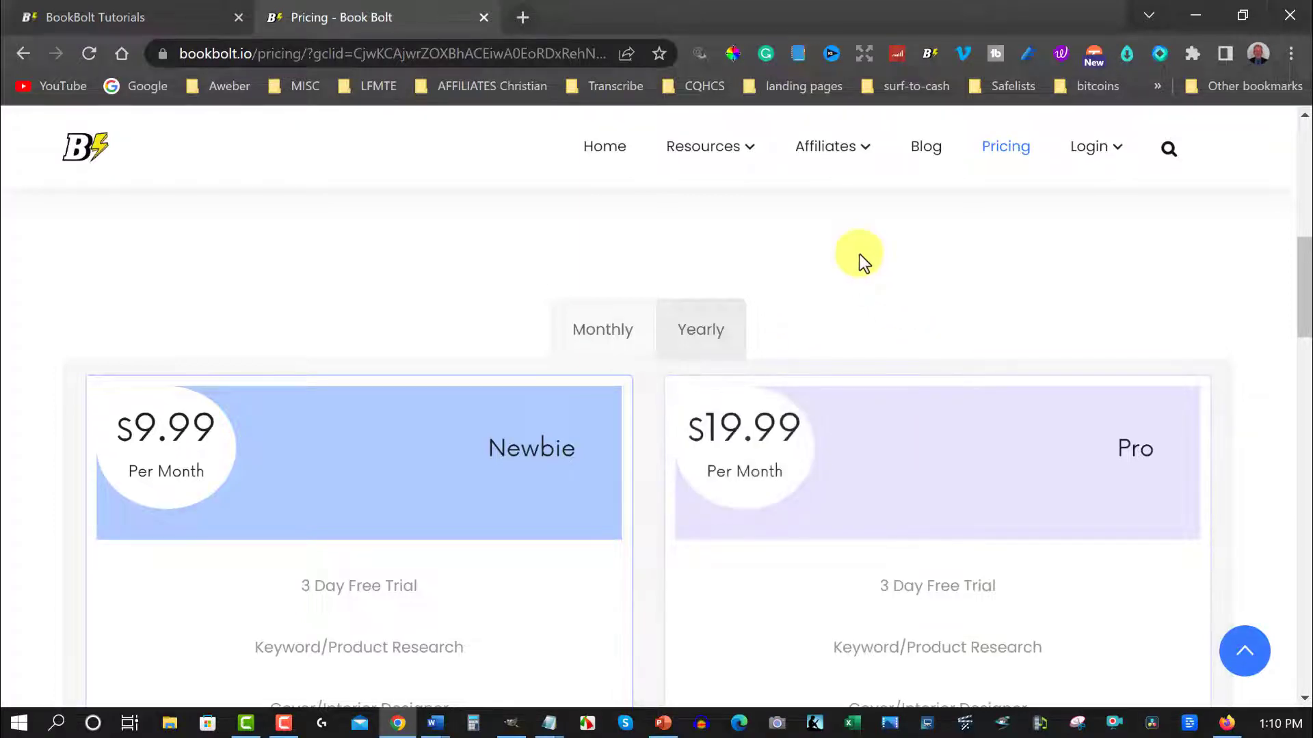
pyautogui.click(704, 317)
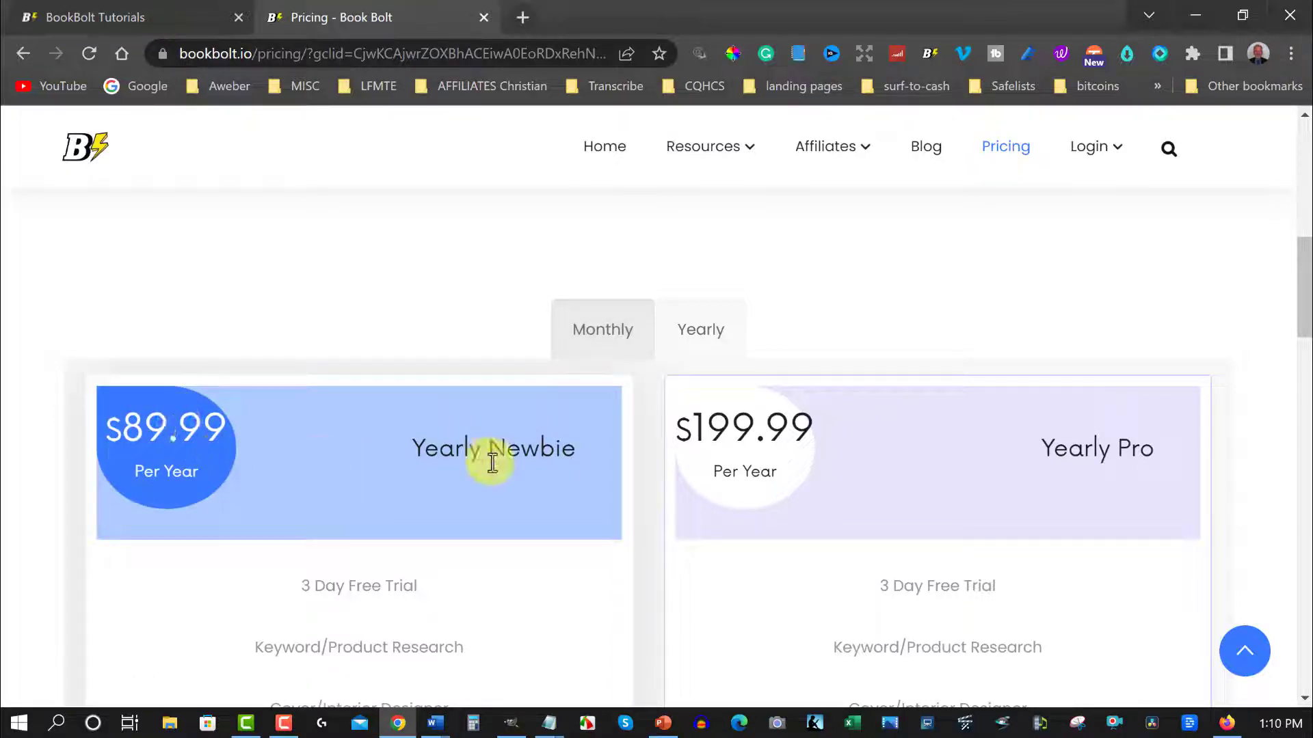
pyautogui.scroll(-7, 490, 461)
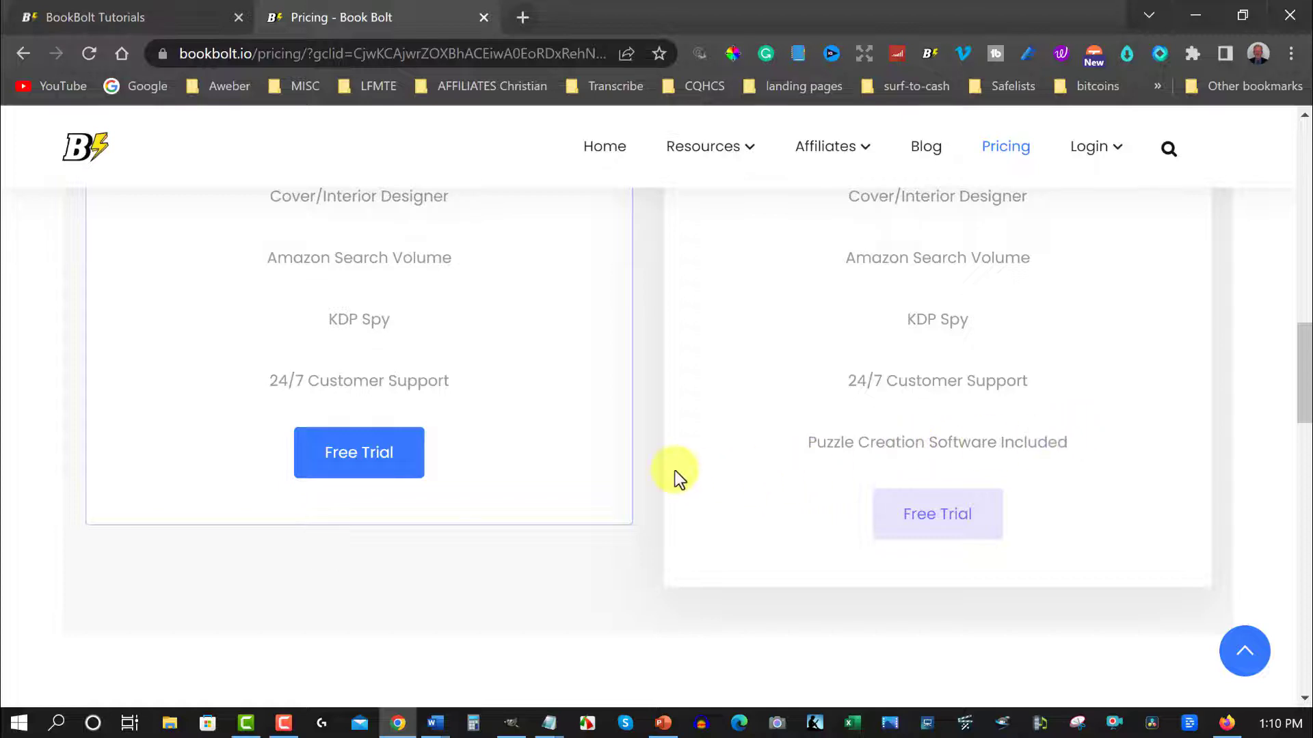
pyautogui.scroll(7, 677, 471)
pyautogui.scroll(-5, 678, 466)
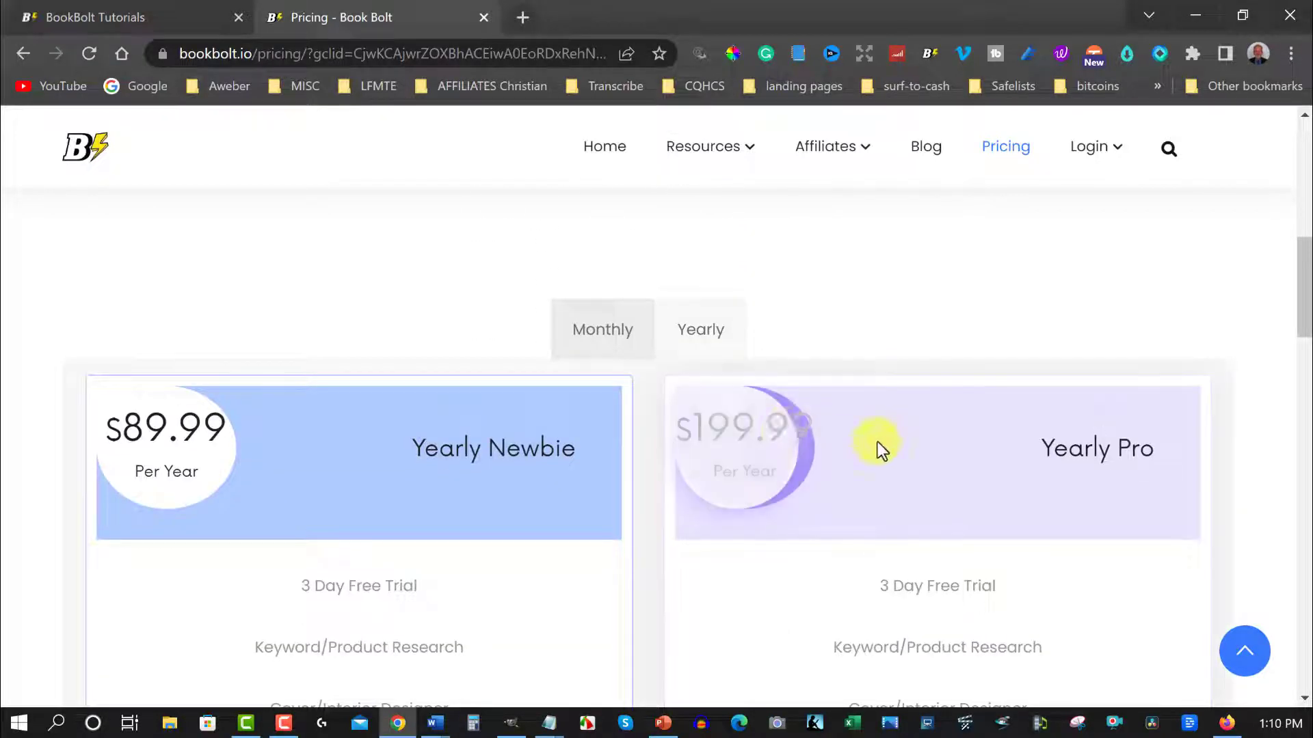
pyautogui.scroll(-12, 955, 428)
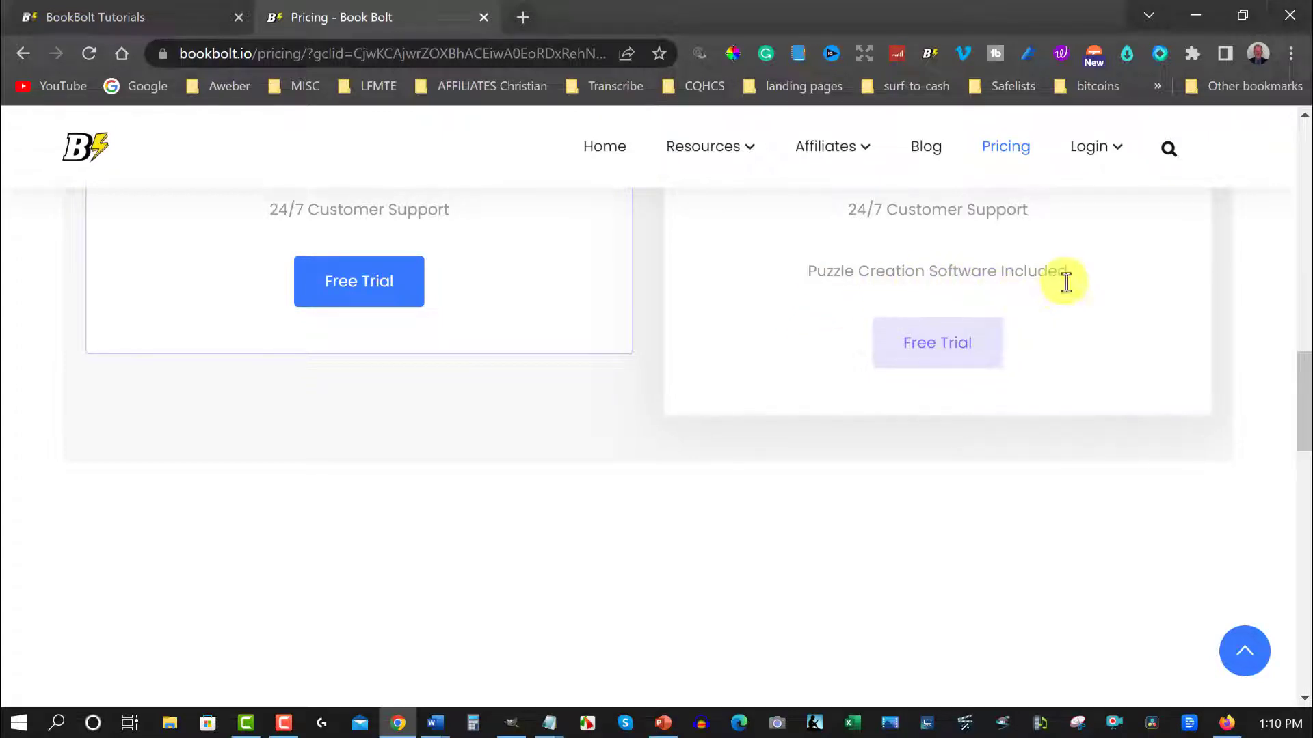
pyautogui.scroll(10, 473, 303)
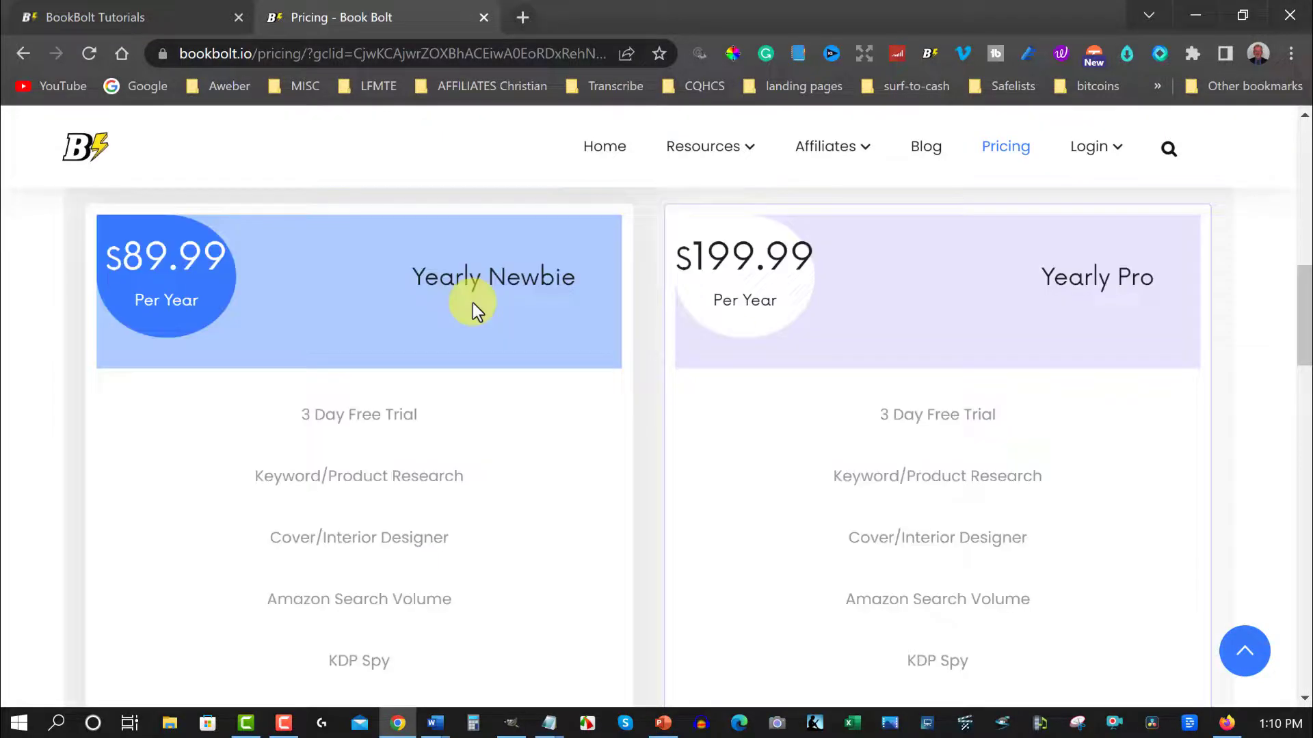
pyautogui.scroll(3, 475, 305)
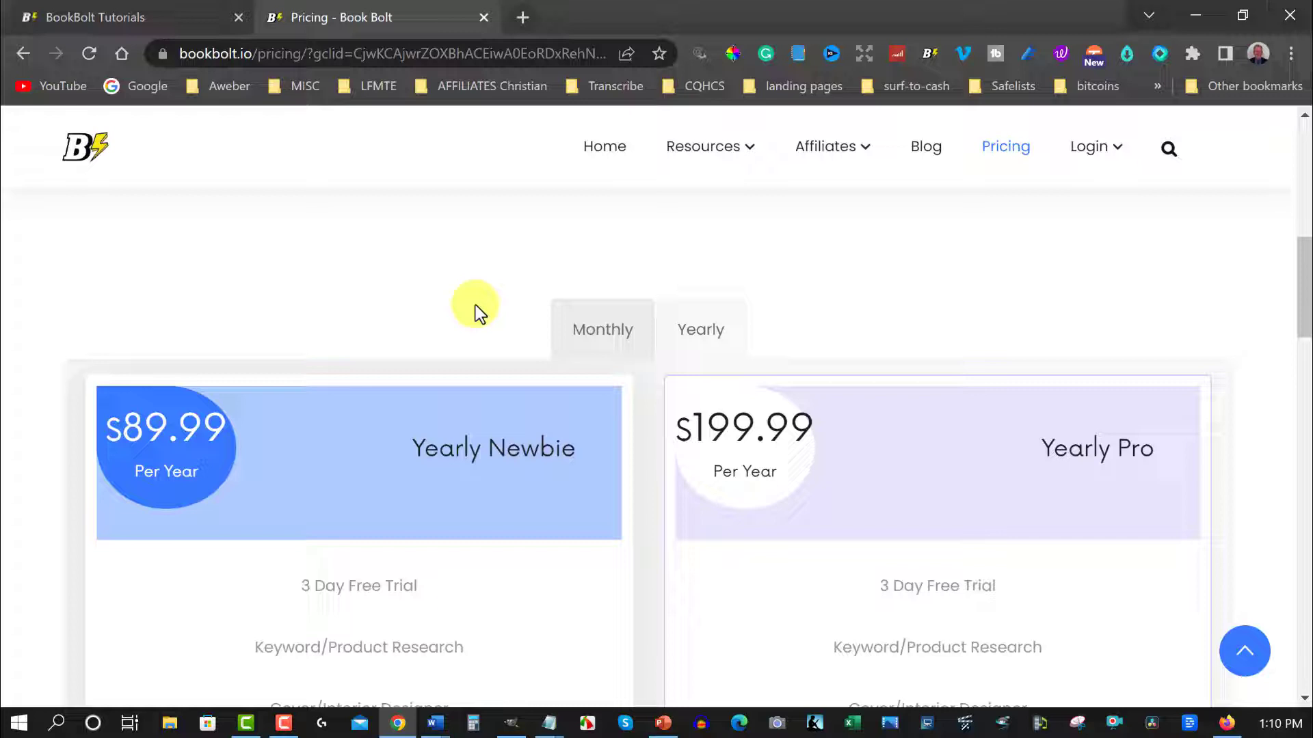
# Show the monthly plans and compare the prices and included features of Newbie and Pro.
pyautogui.click(601, 335)
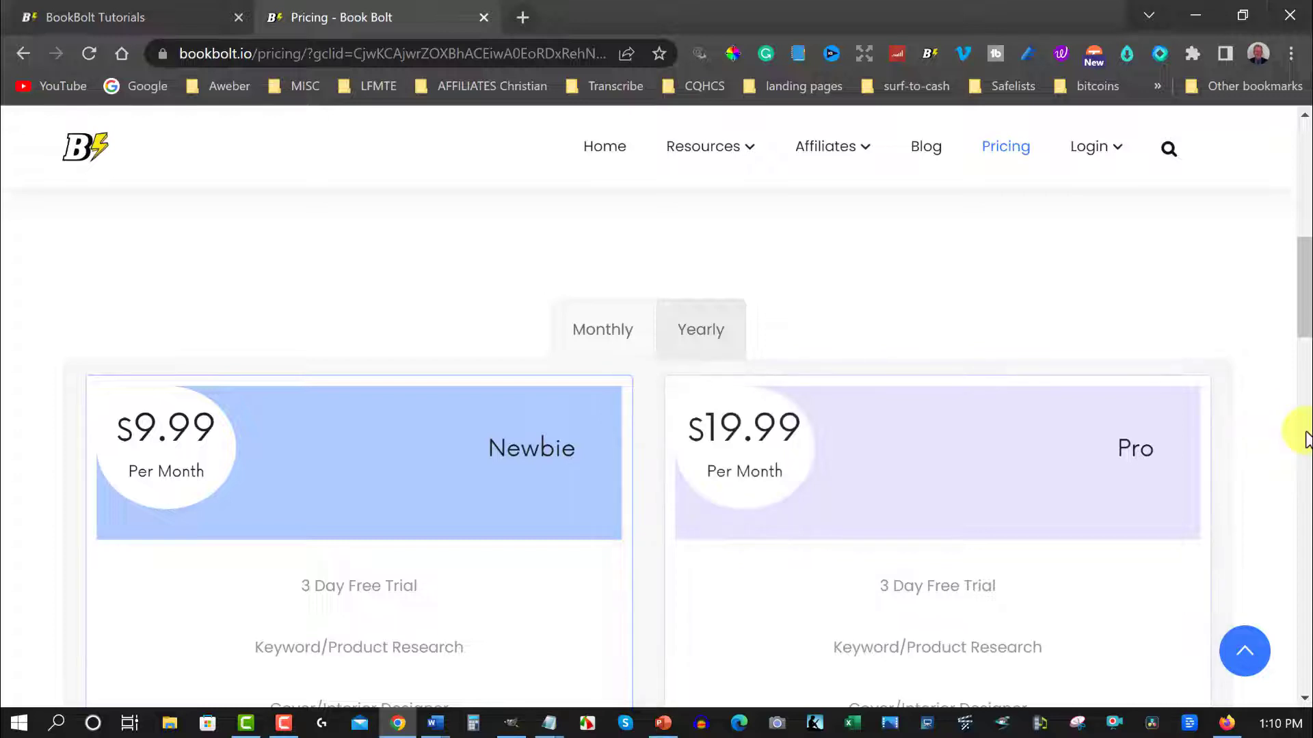
pyautogui.scroll(-2, 1306, 438)
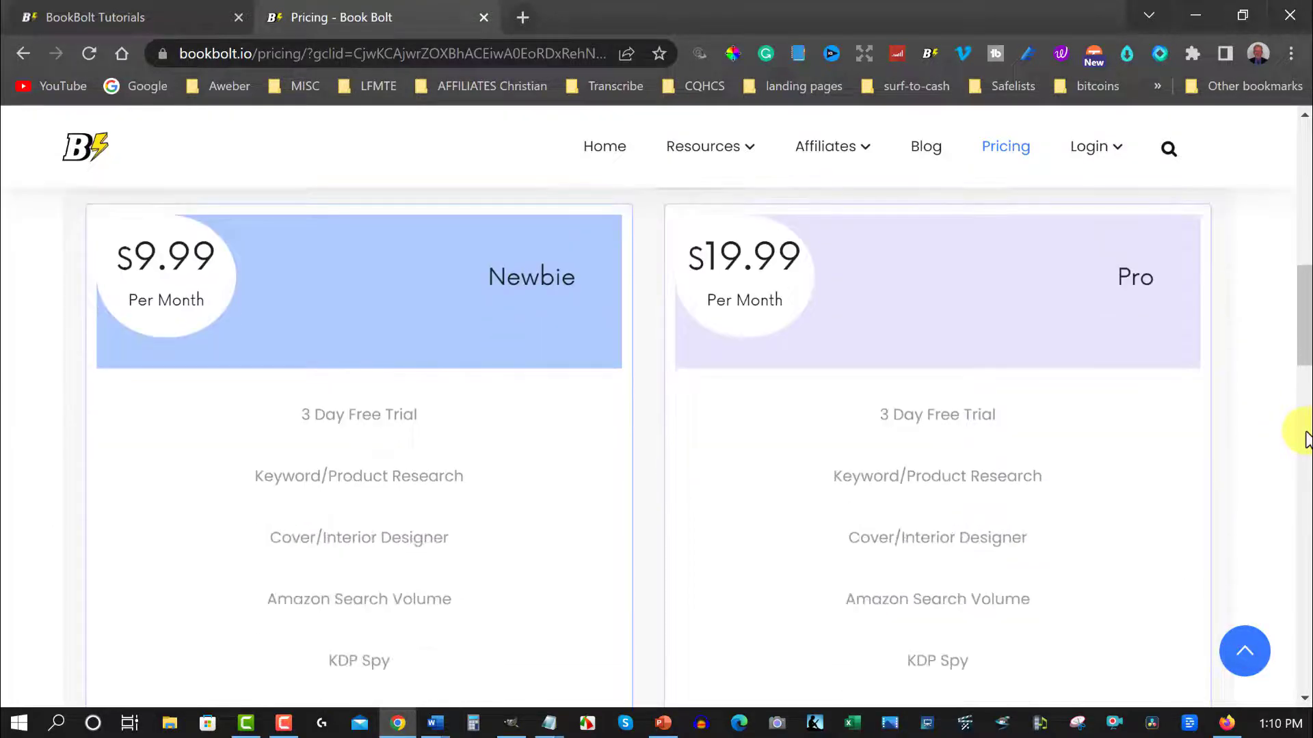
pyautogui.scroll(-7, 1306, 437)
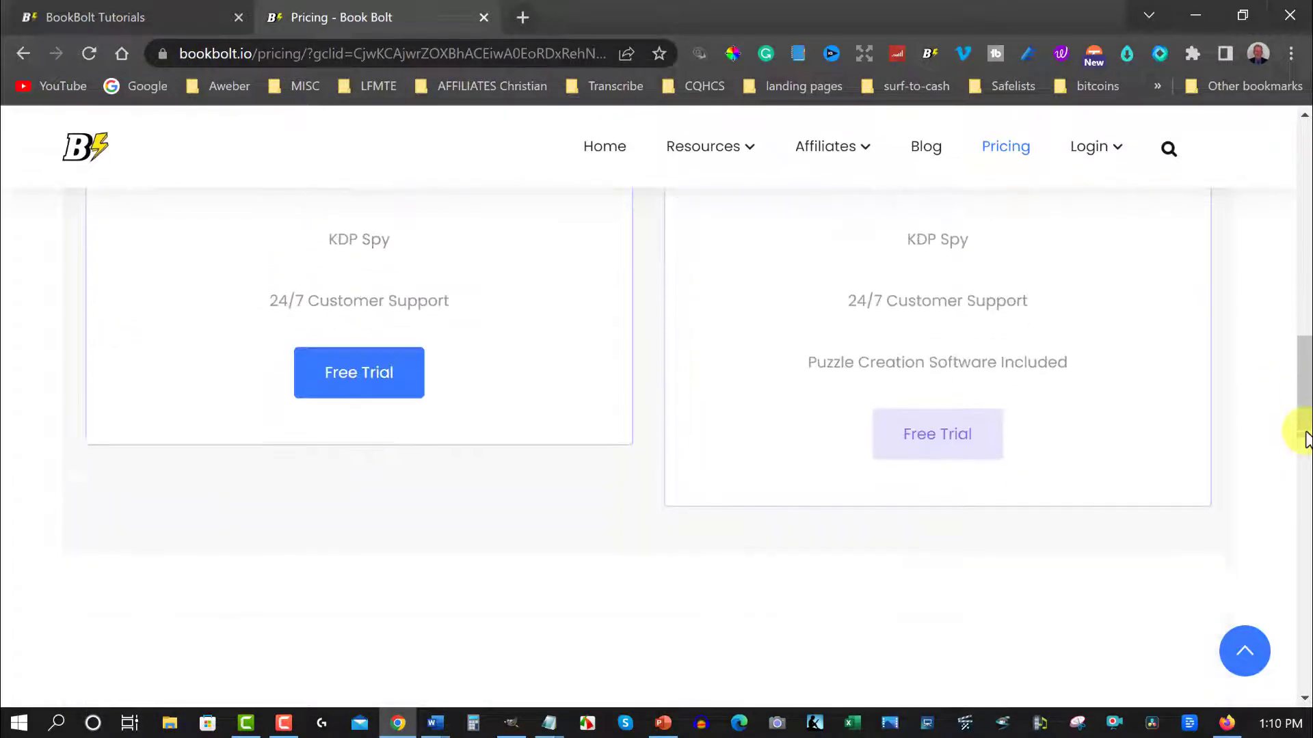
pyautogui.scroll(6, 1306, 438)
pyautogui.scroll(3, 1306, 437)
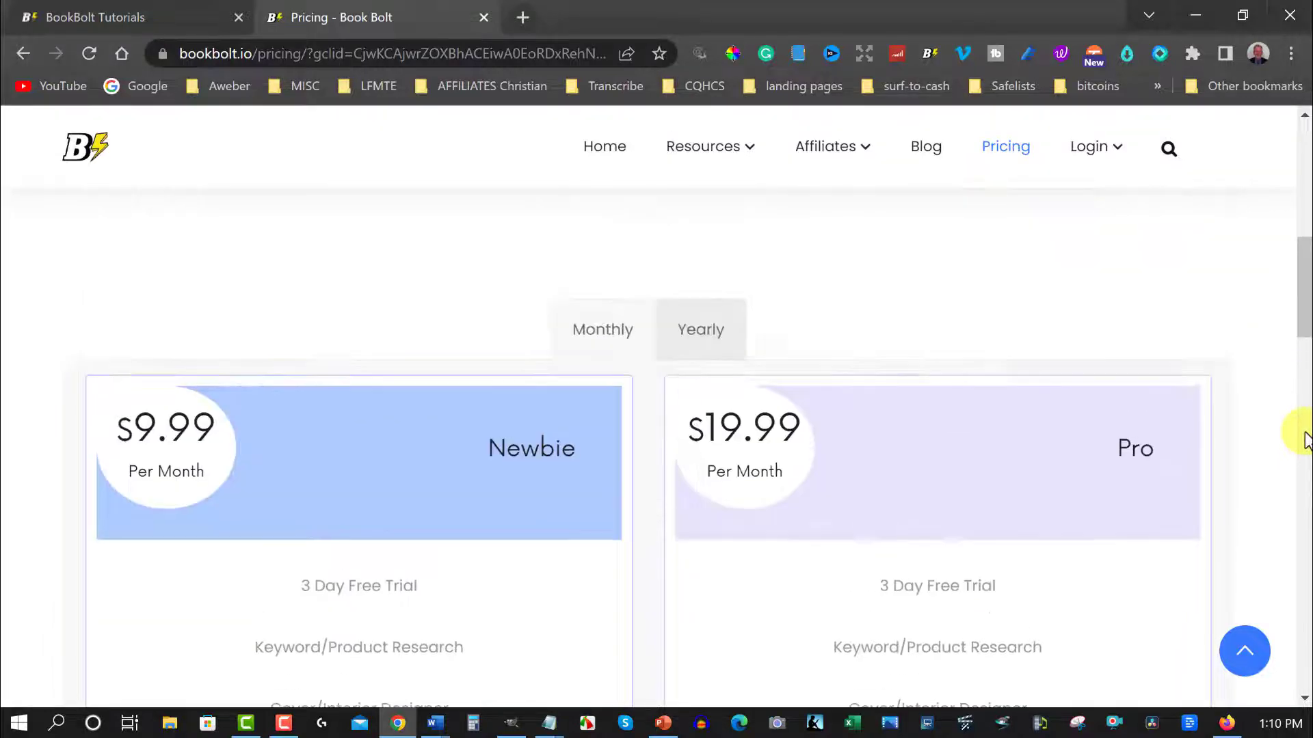
# Return to the BookBolt Tutorials page, open BookBolt Designer and log in with the saved credentials.
pyautogui.click(93, 14)
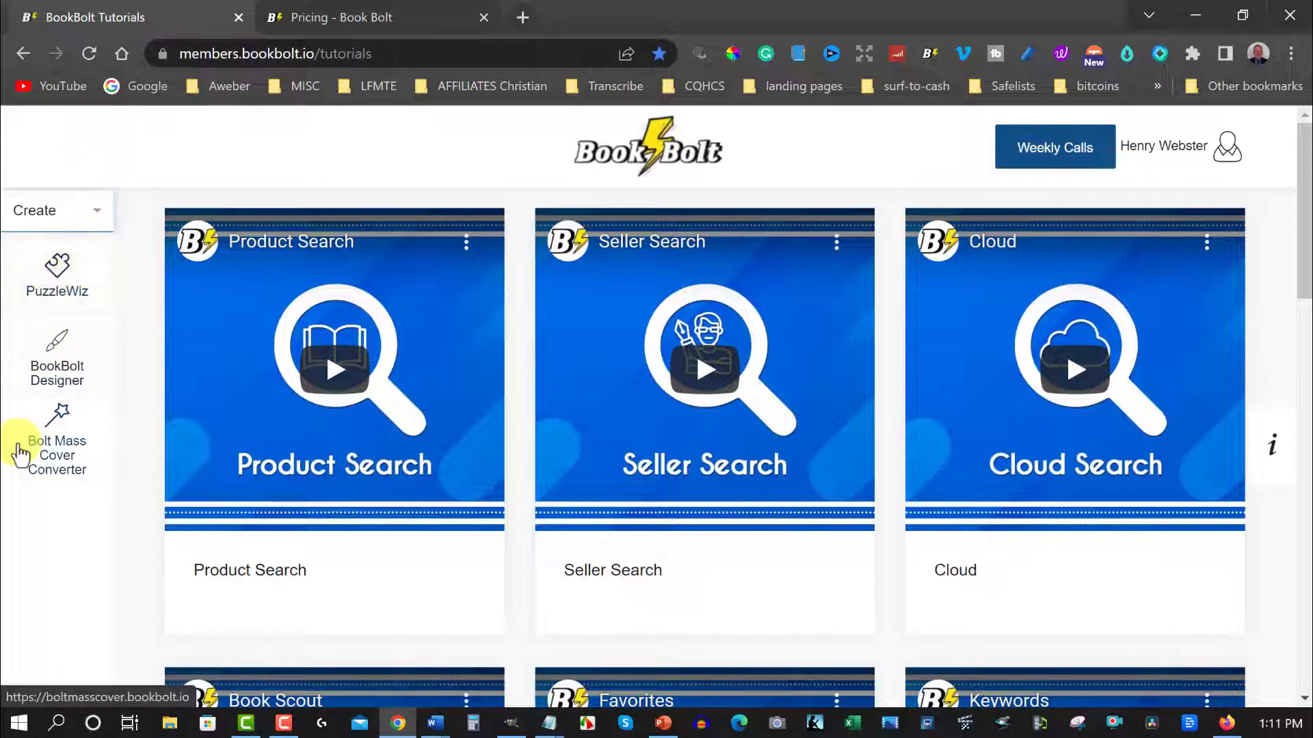
pyautogui.click(49, 374)
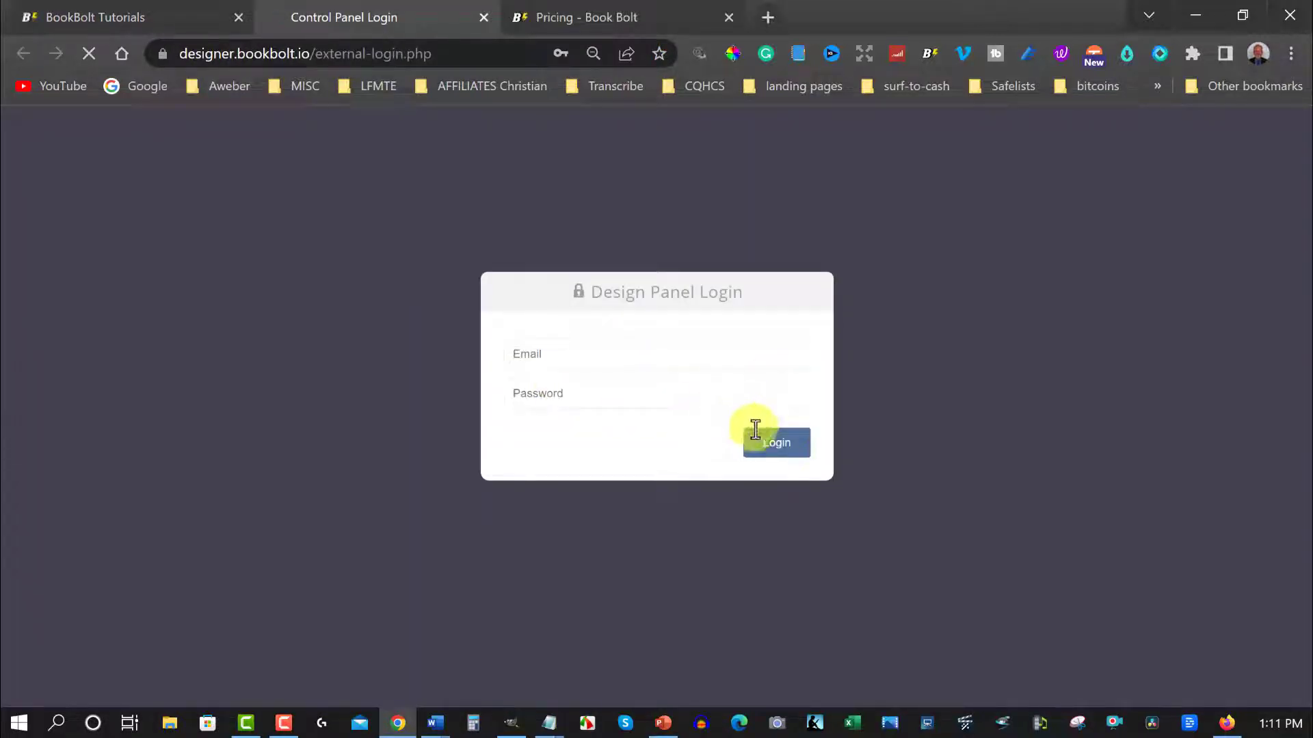
pyautogui.click(777, 444)
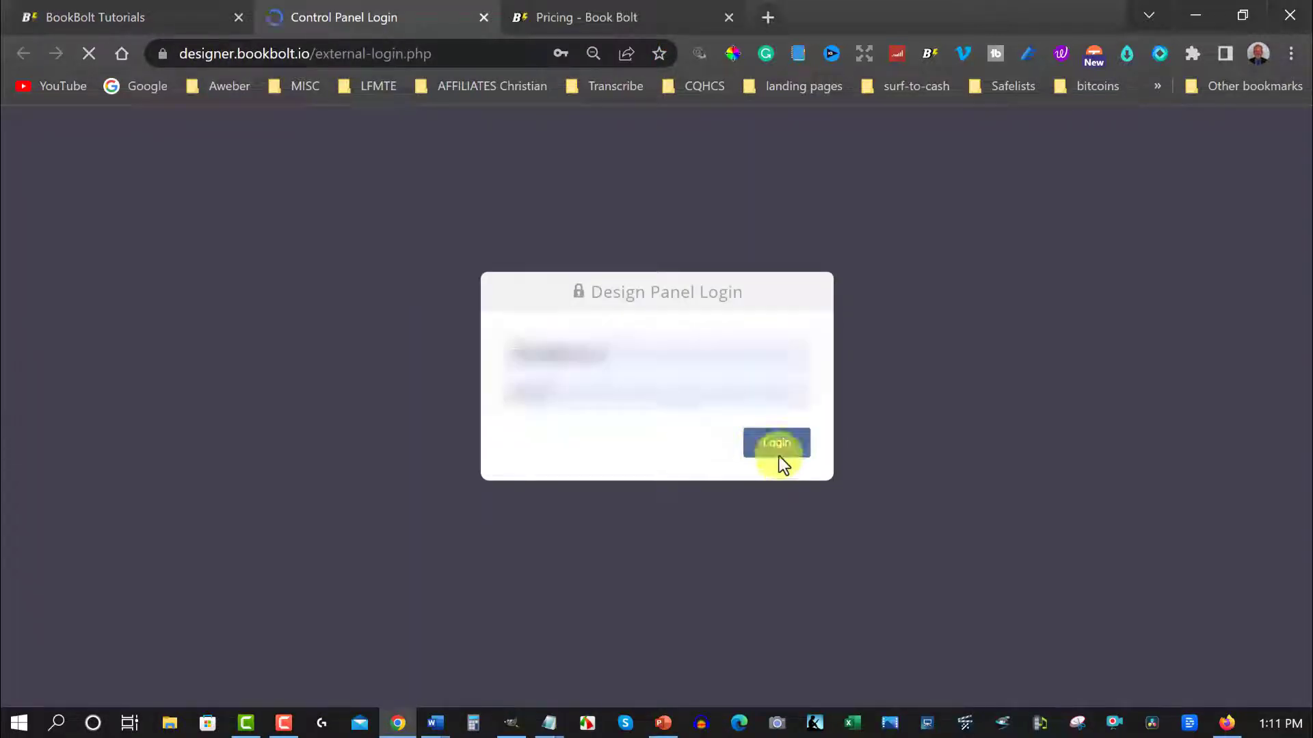
pyautogui.click(779, 448)
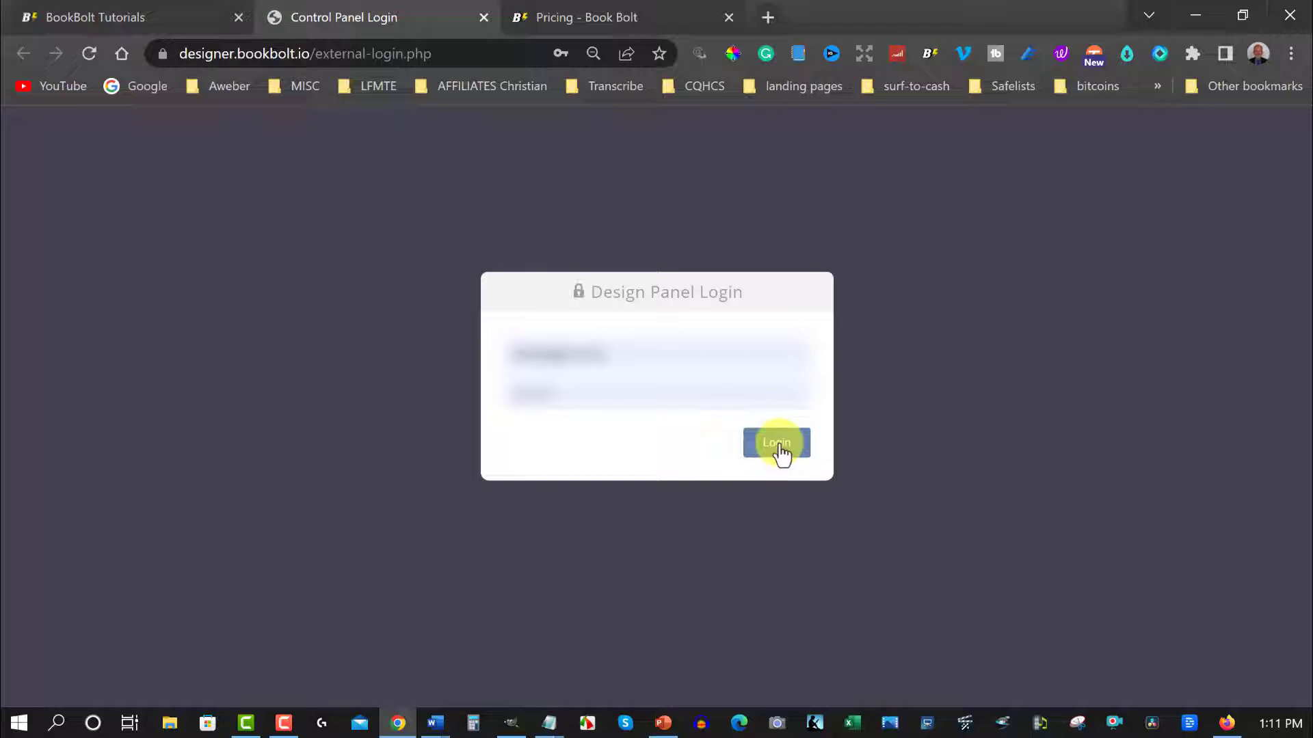
pyautogui.click(779, 446)
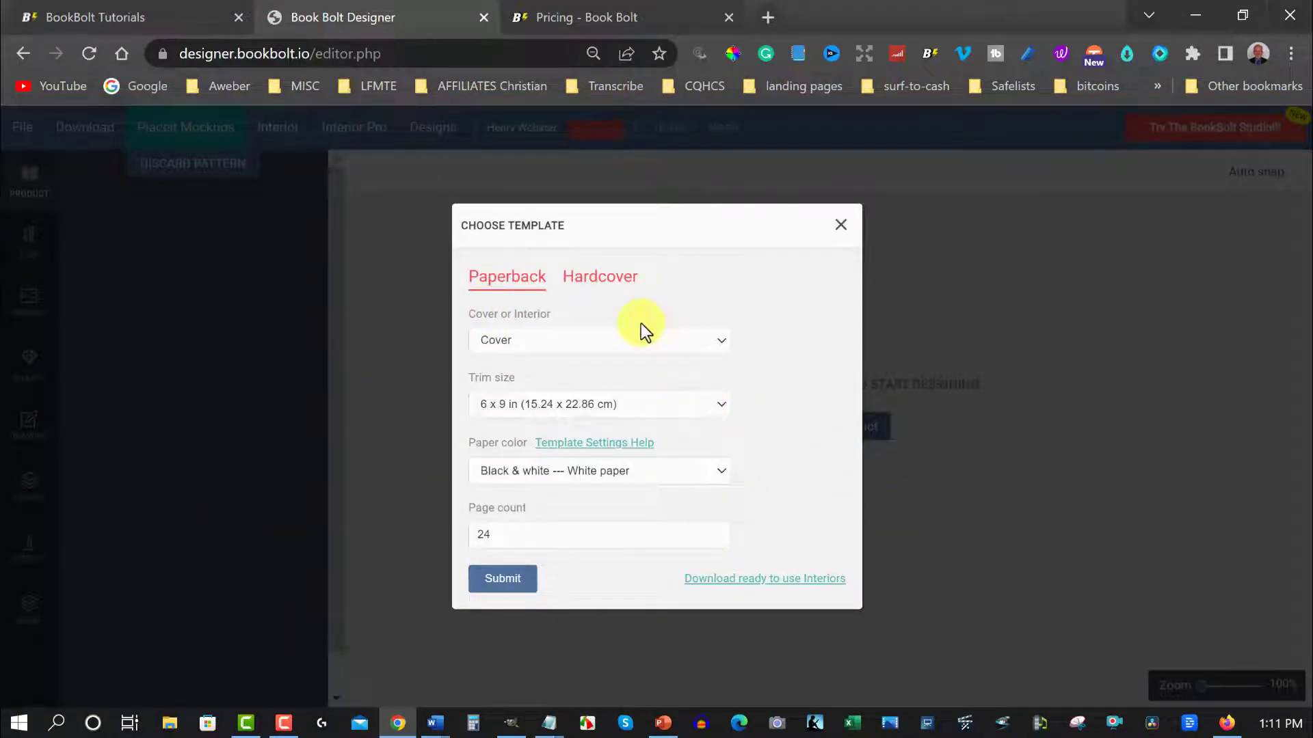
# Dismiss the template chooser and launch BookBolt Studio from the Designer, ending in the Studio.
pyautogui.click(840, 225)
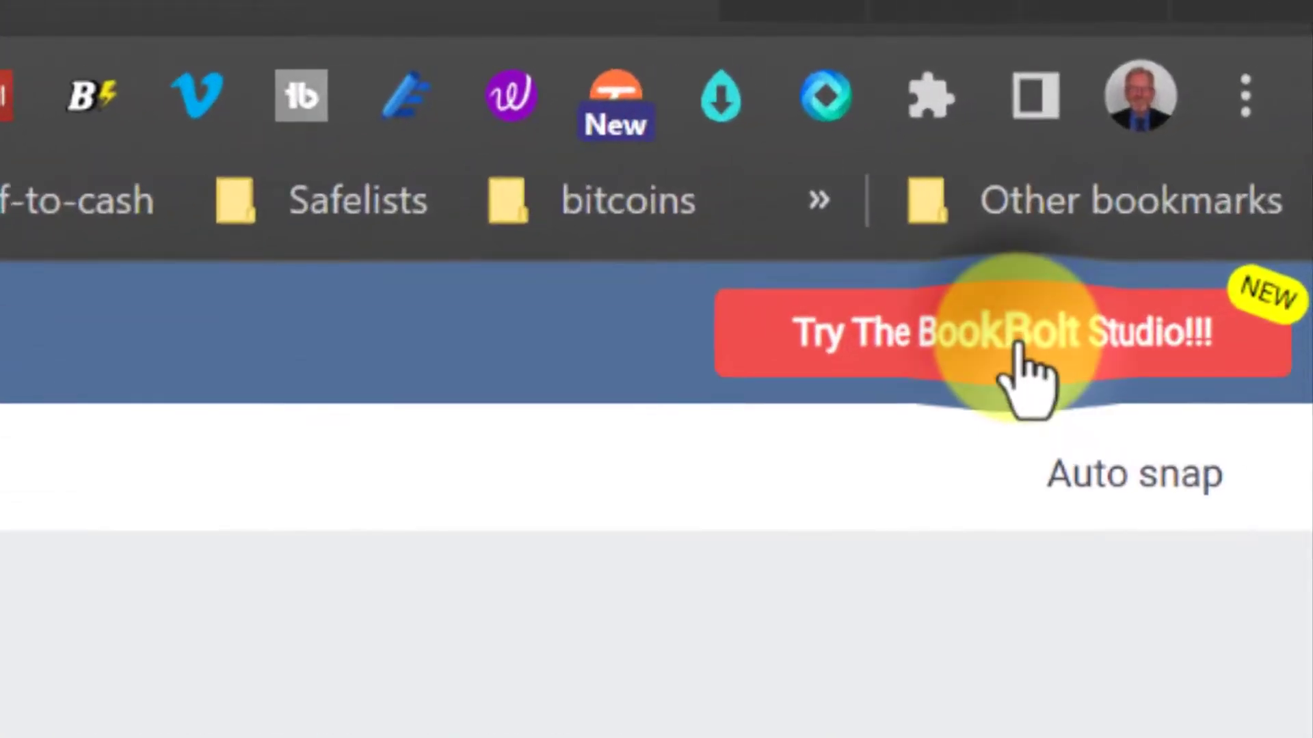
pyautogui.click(1203, 150)
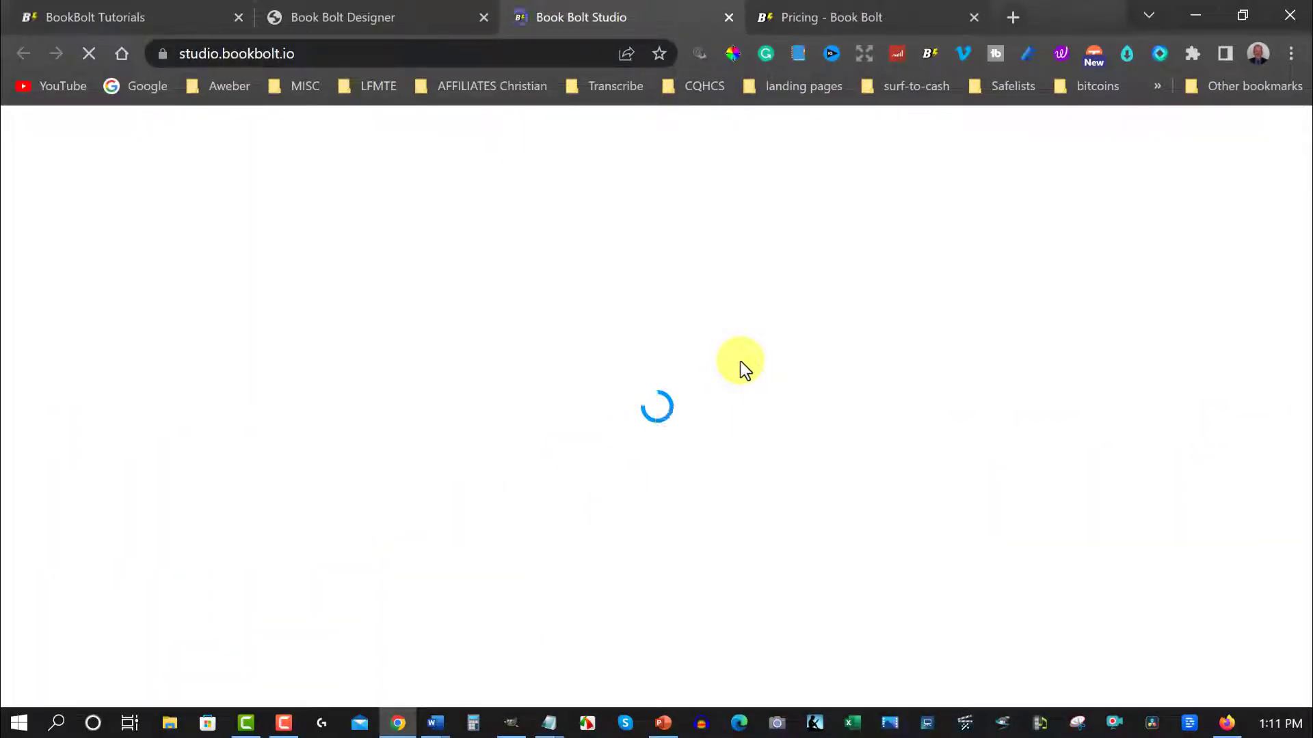
pyautogui.click(387, 21)
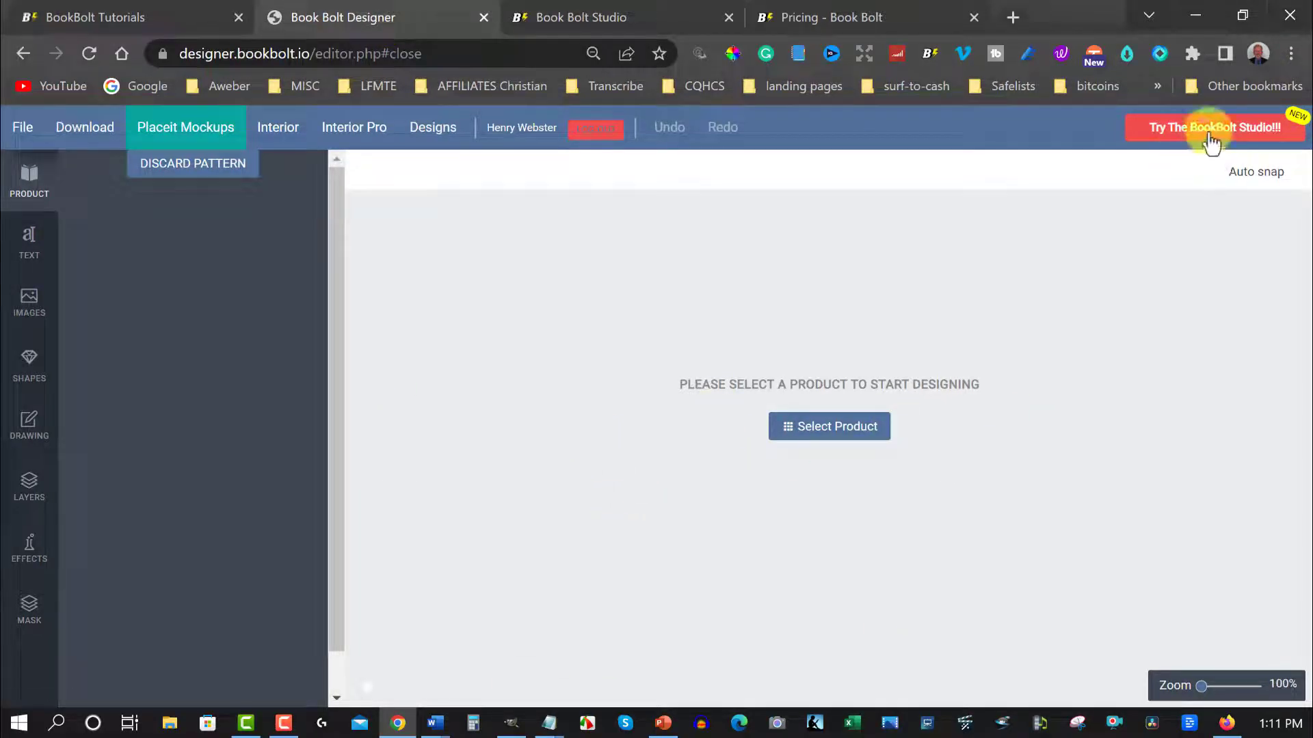
pyautogui.click(607, 15)
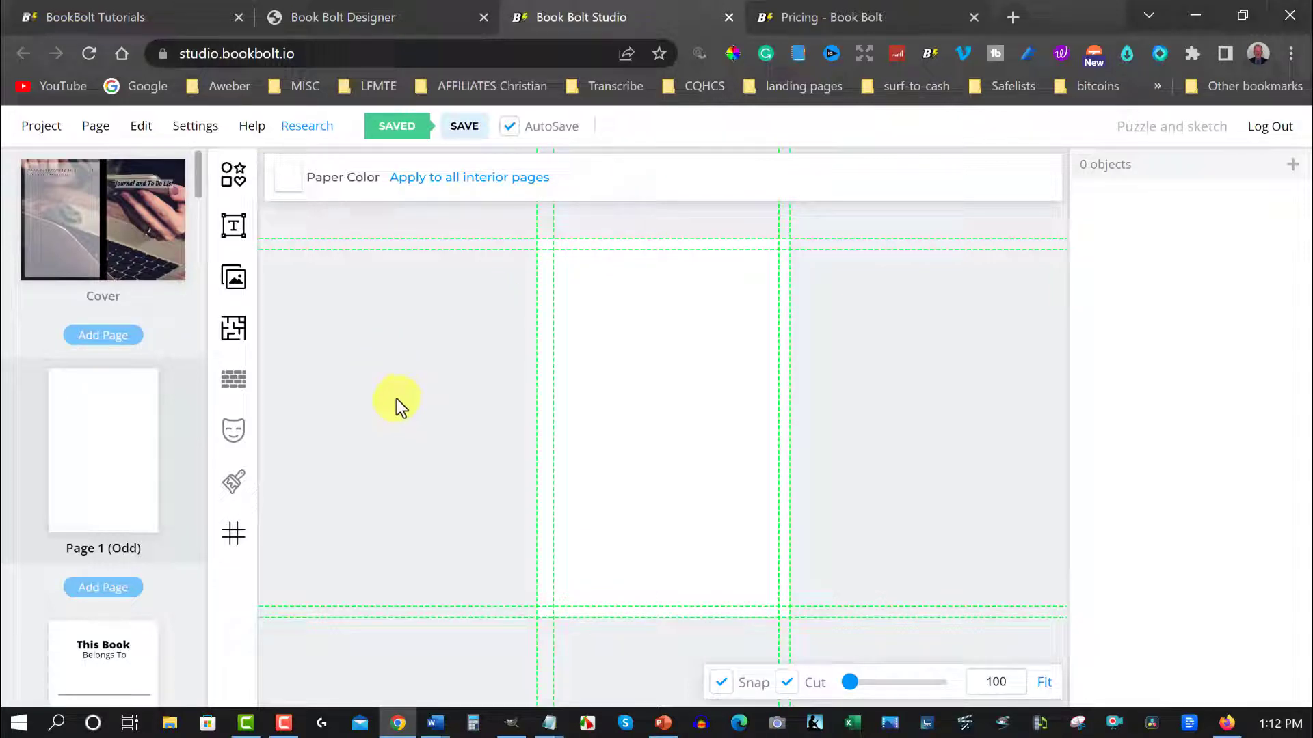
# Start a new project with the type Paperback: Cover and Interior.
pyautogui.click(41, 126)
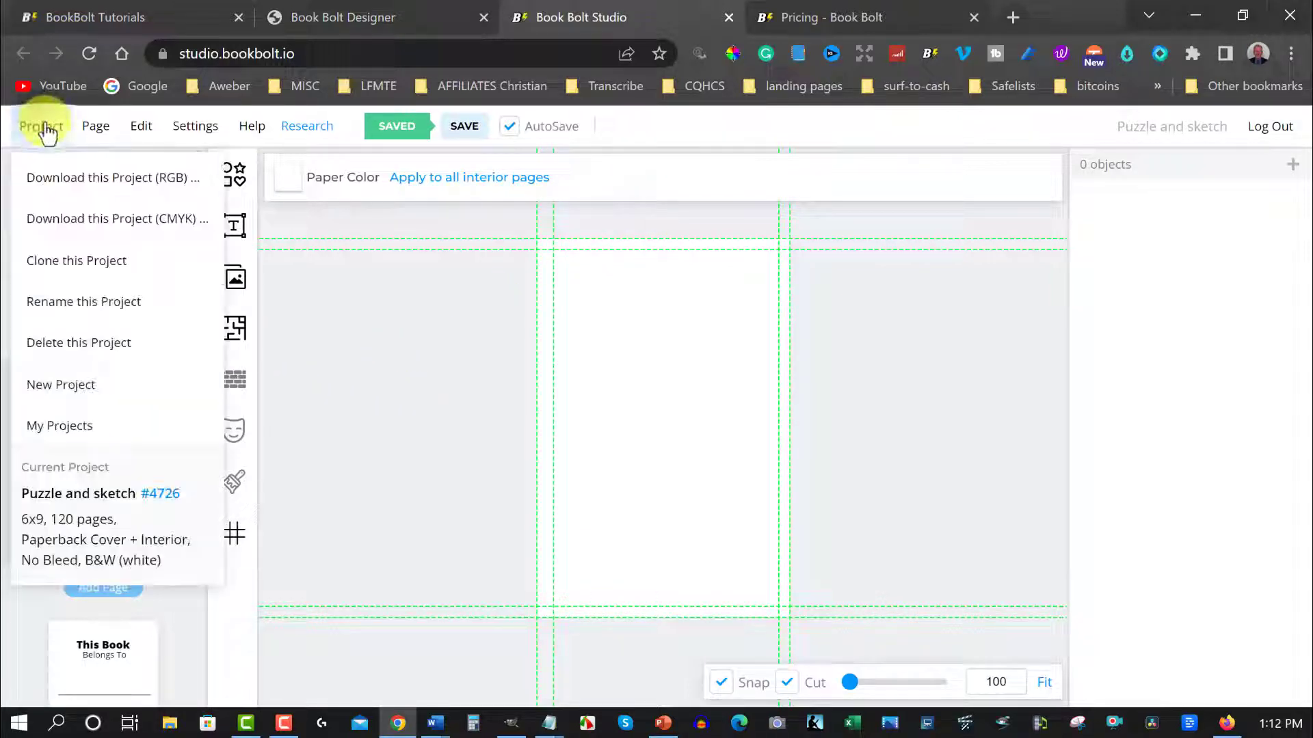
pyautogui.click(51, 388)
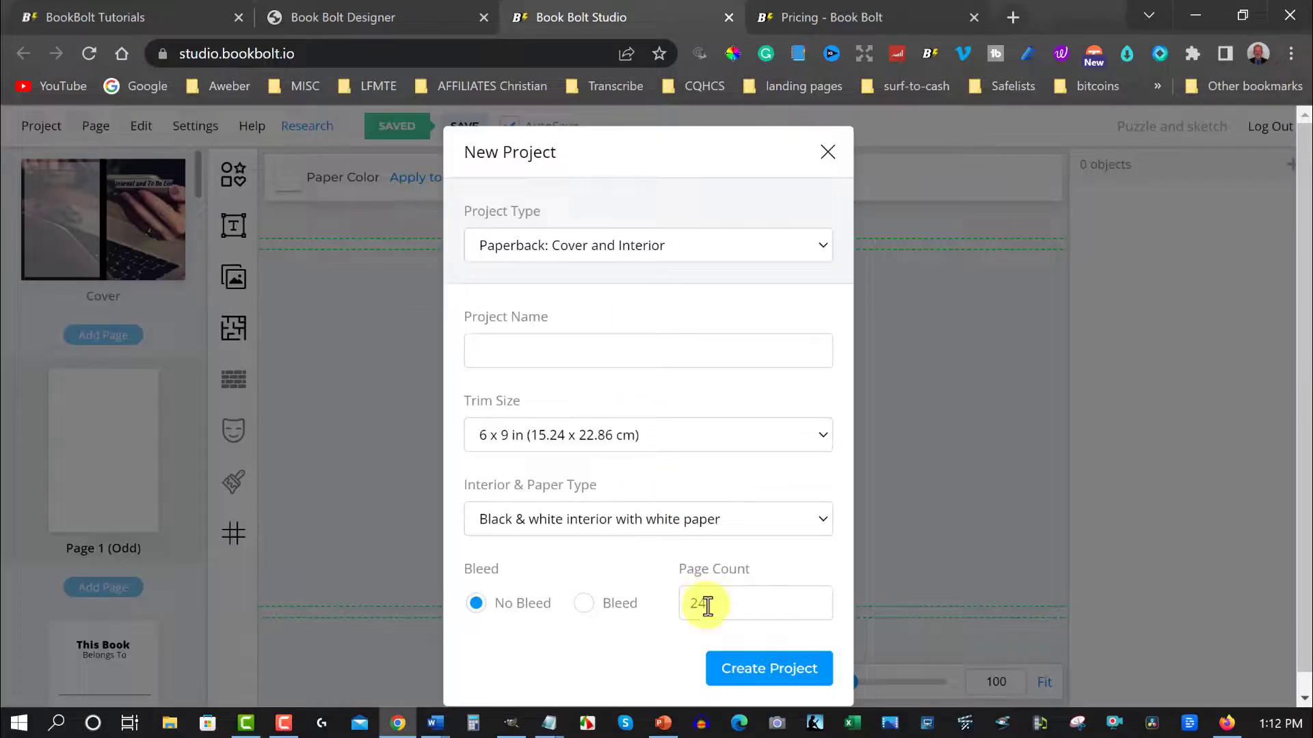
pyautogui.click(814, 244)
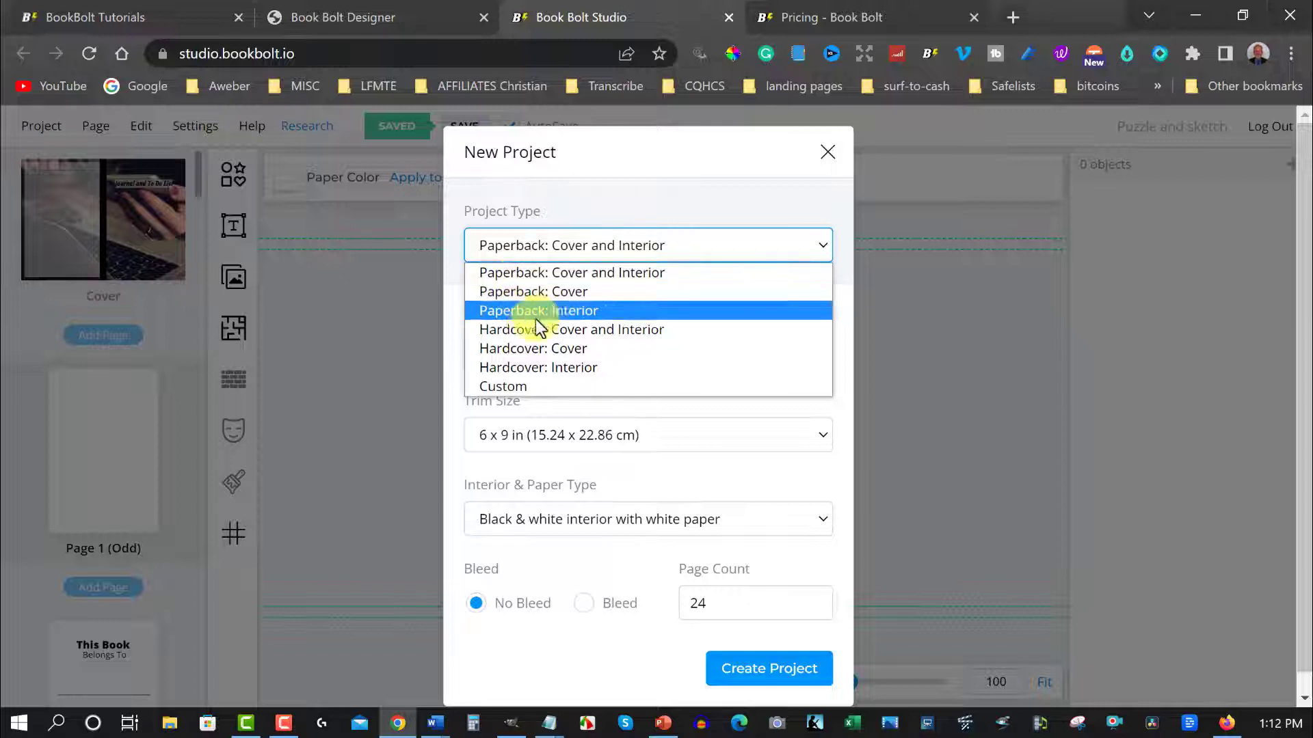
pyautogui.click(497, 274)
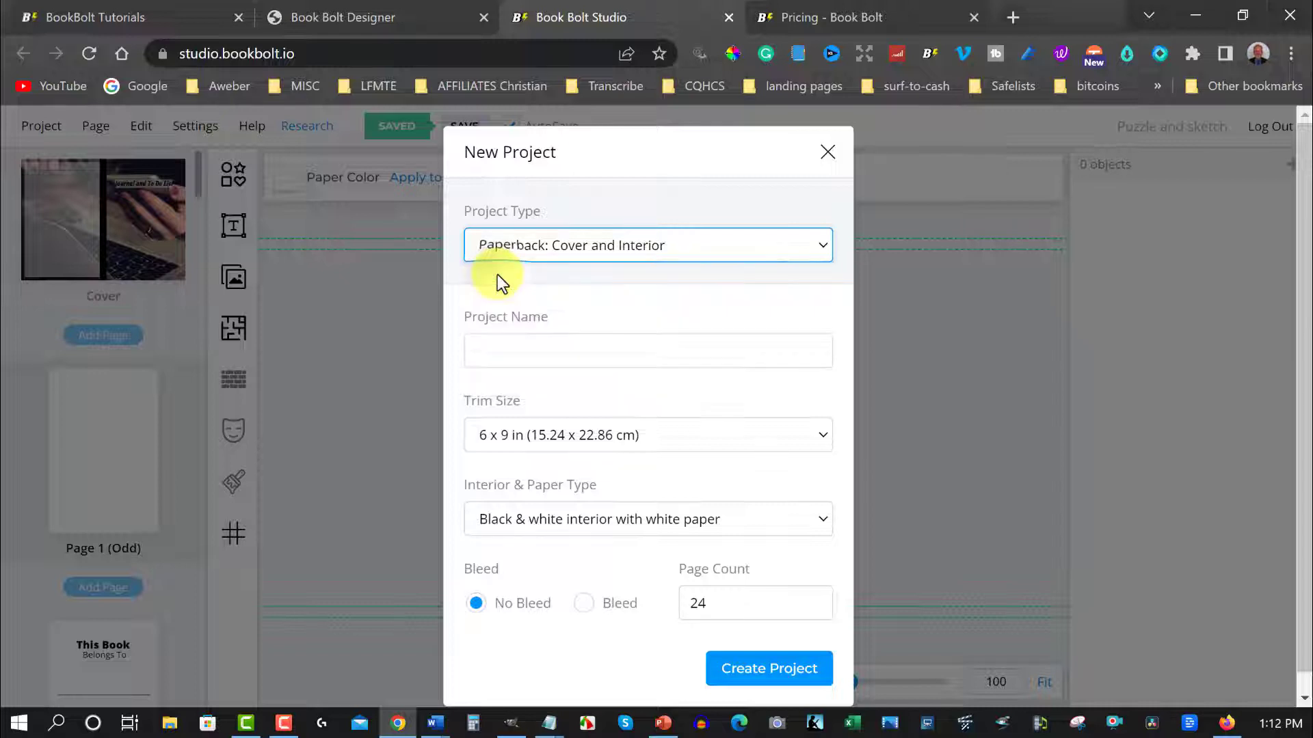
# Name the project "journal and to do list", choose Bleed, set the page count to 100 and create the project.
pyautogui.click(619, 357)
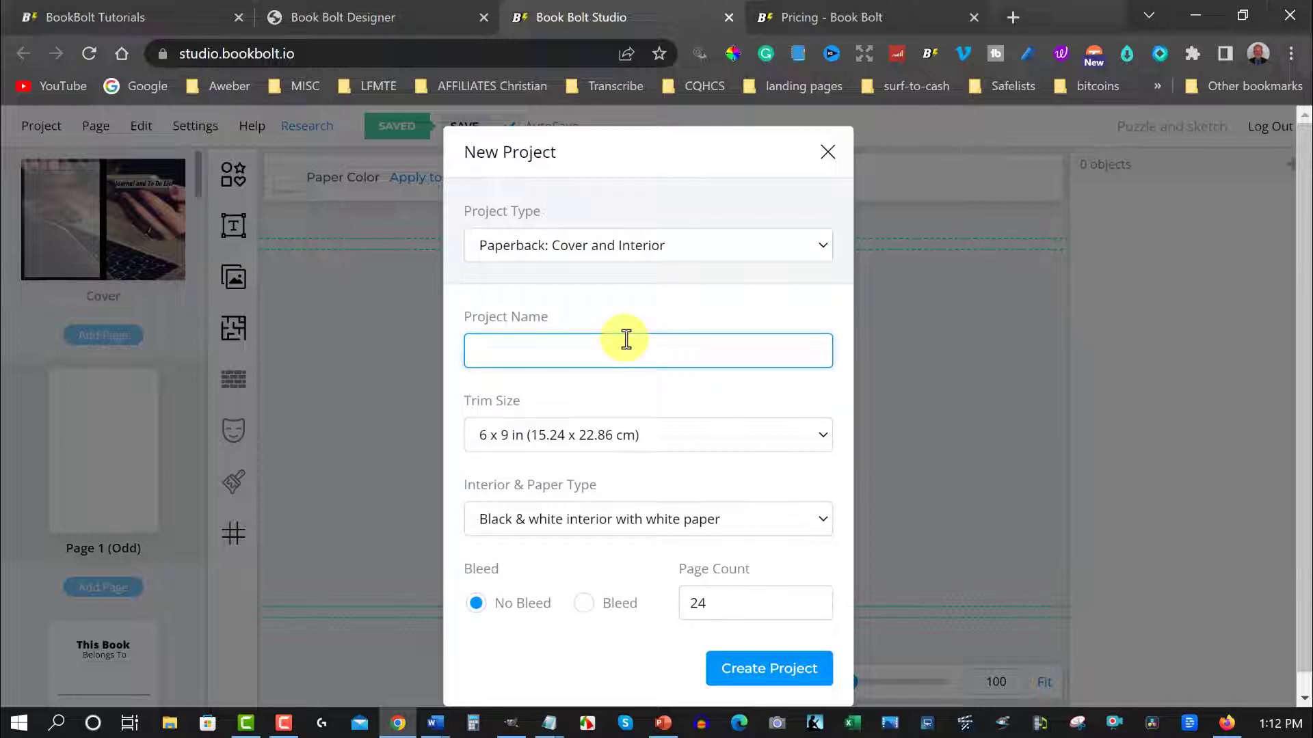
pyautogui.write('journal and to do list')
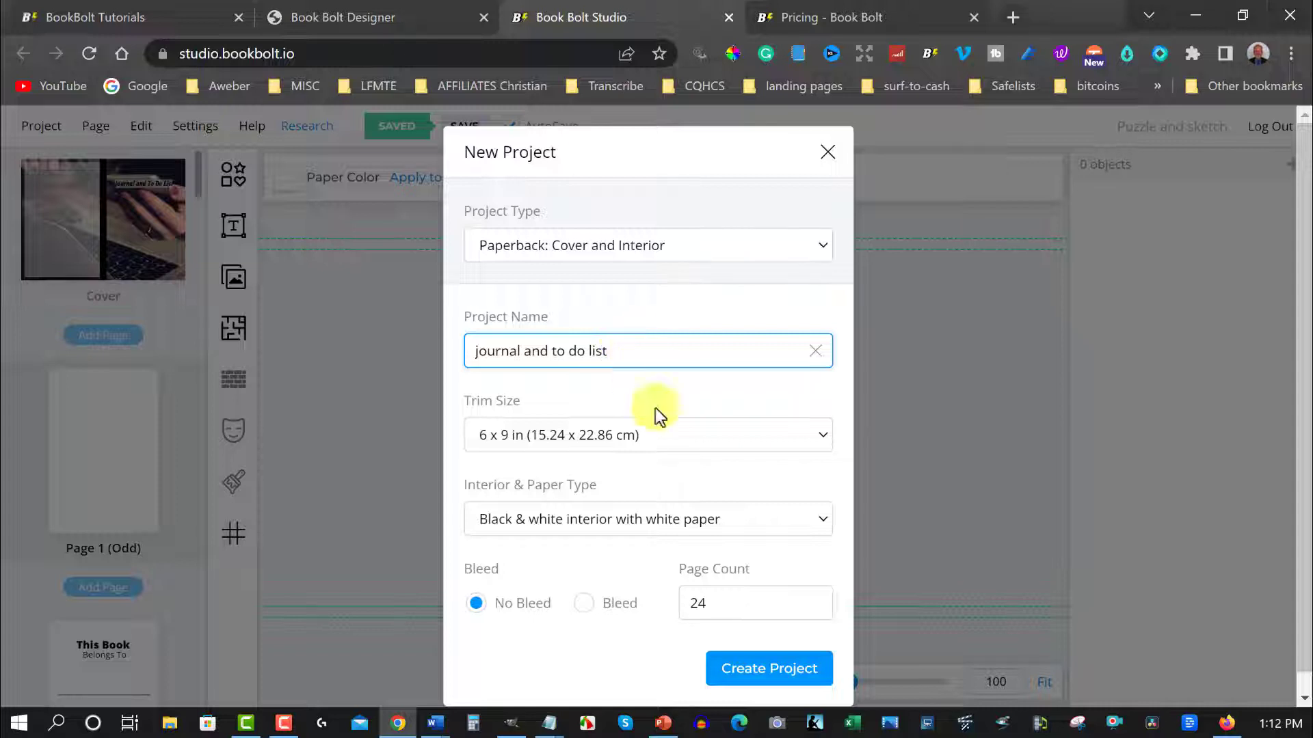
pyautogui.click(582, 605)
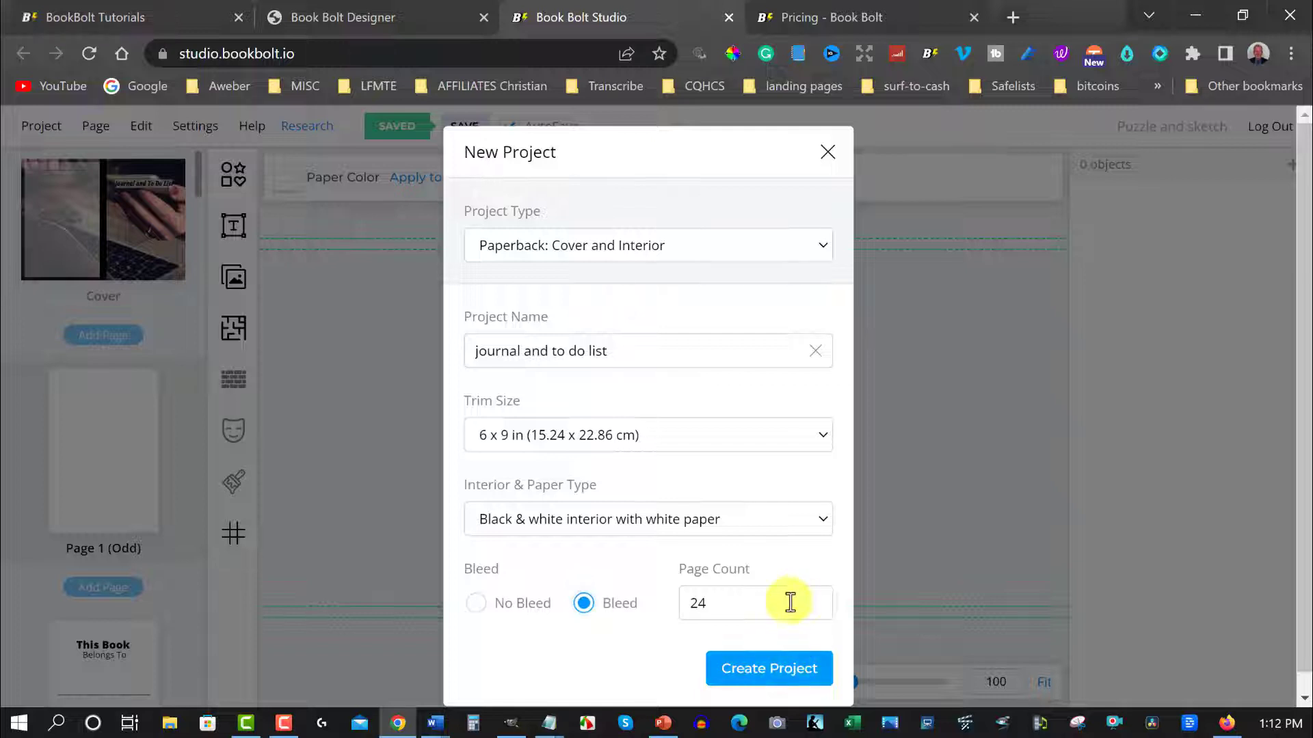
pyautogui.moveTo(786, 603); pyautogui.dragTo(674, 607)
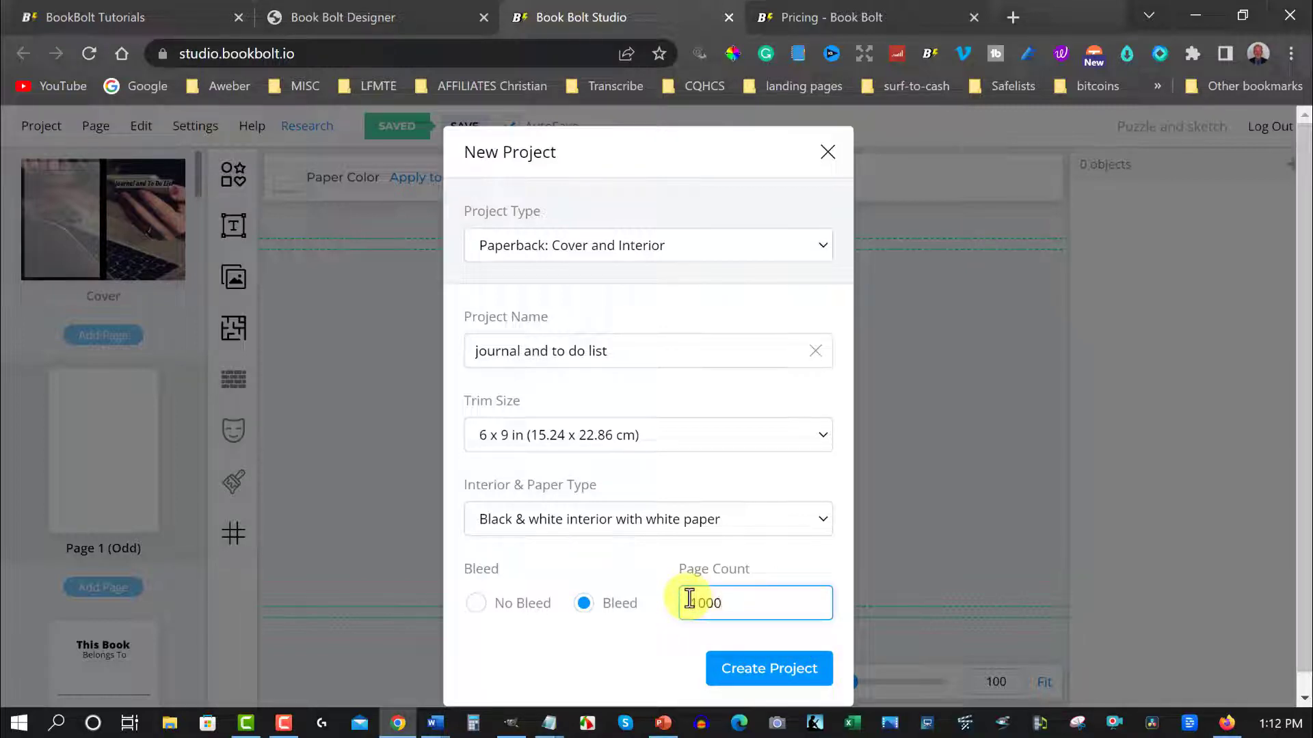
pyautogui.click(761, 673)
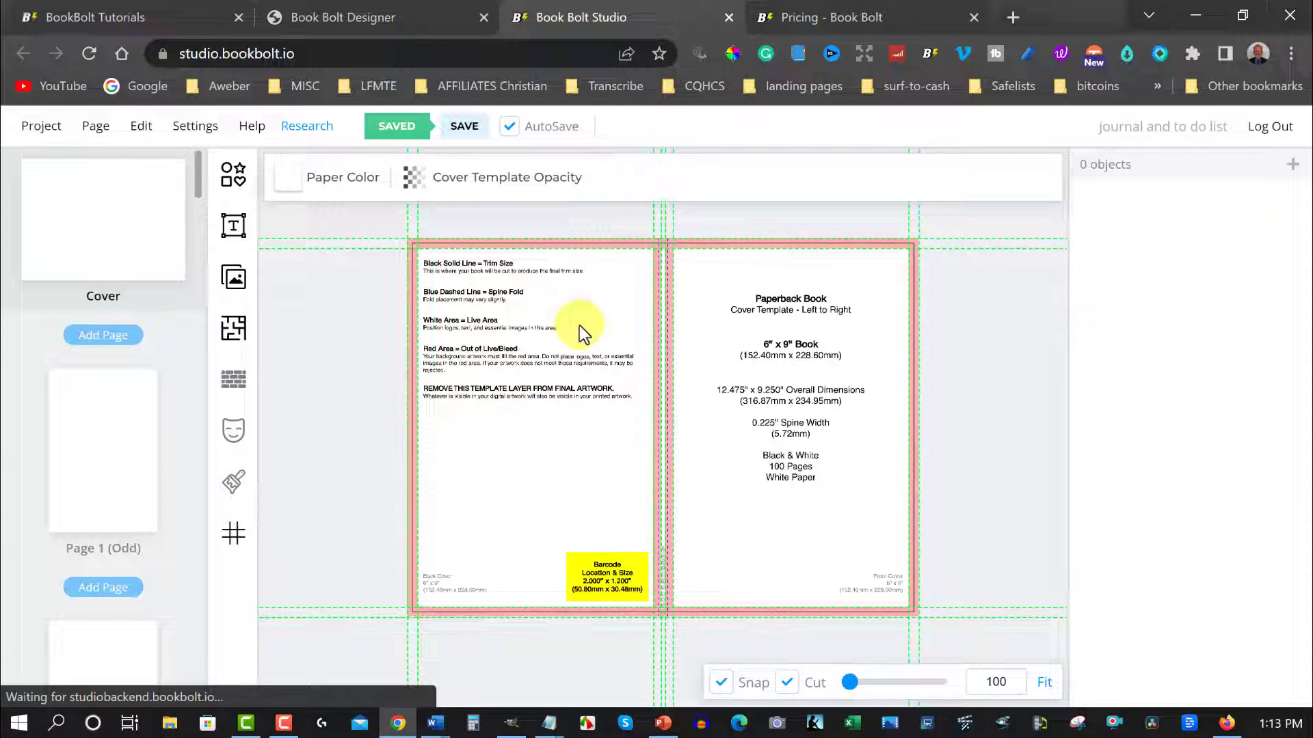
# Set the cover template opacity to 0 so the KDP cover template is hidden.
pyautogui.click(448, 185)
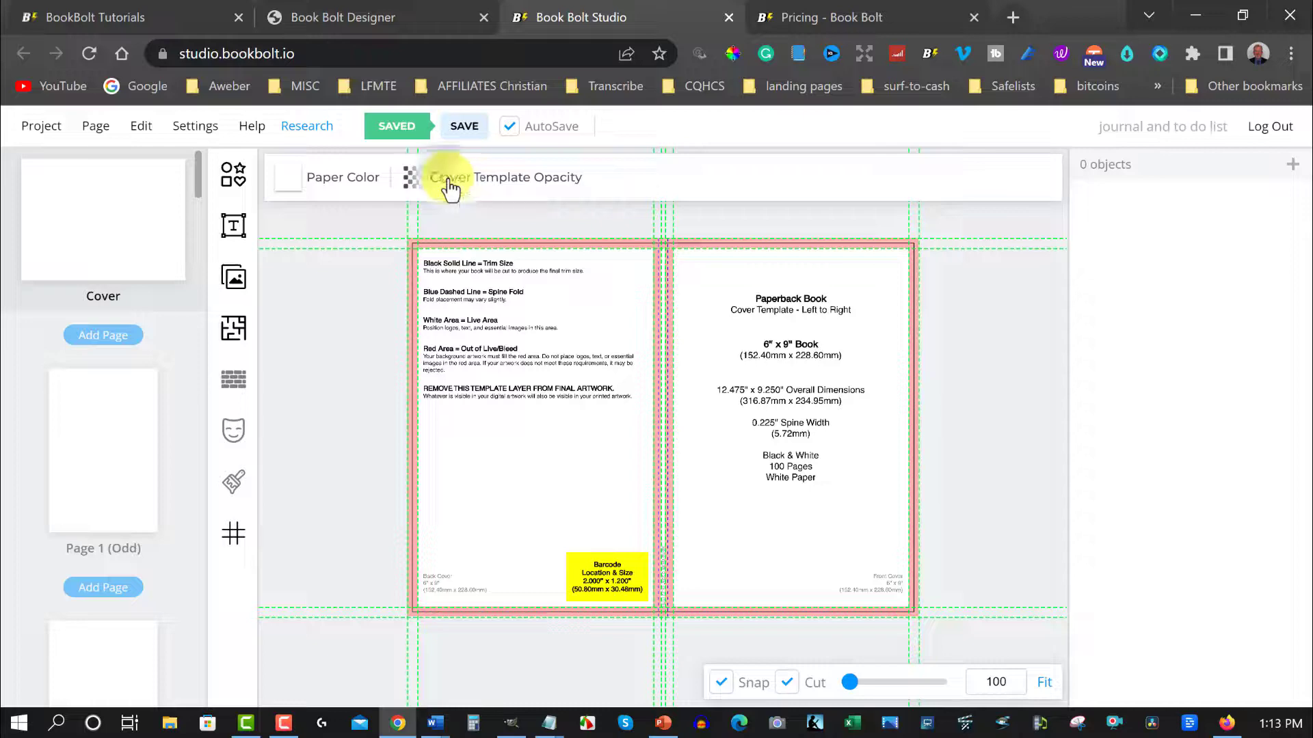
pyautogui.moveTo(593, 260); pyautogui.dragTo(630, 298)
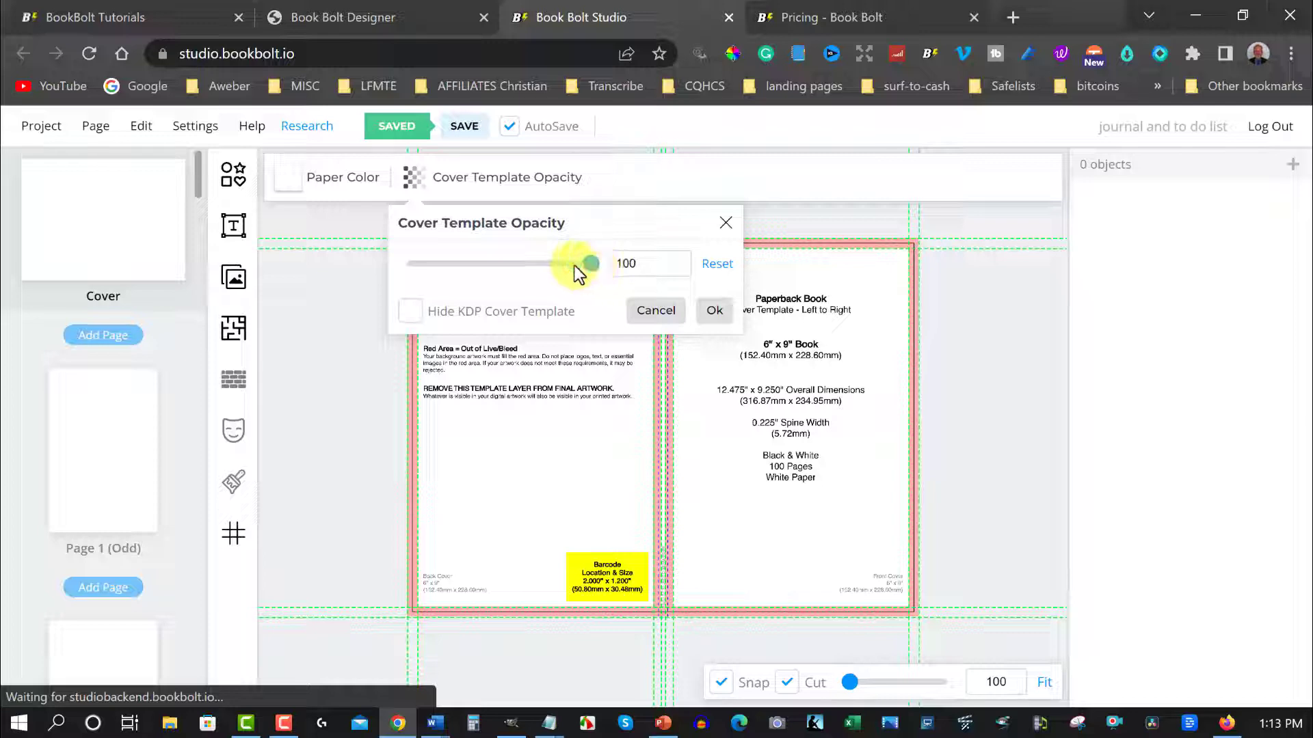
pyautogui.moveTo(437, 271); pyautogui.dragTo(403, 272)
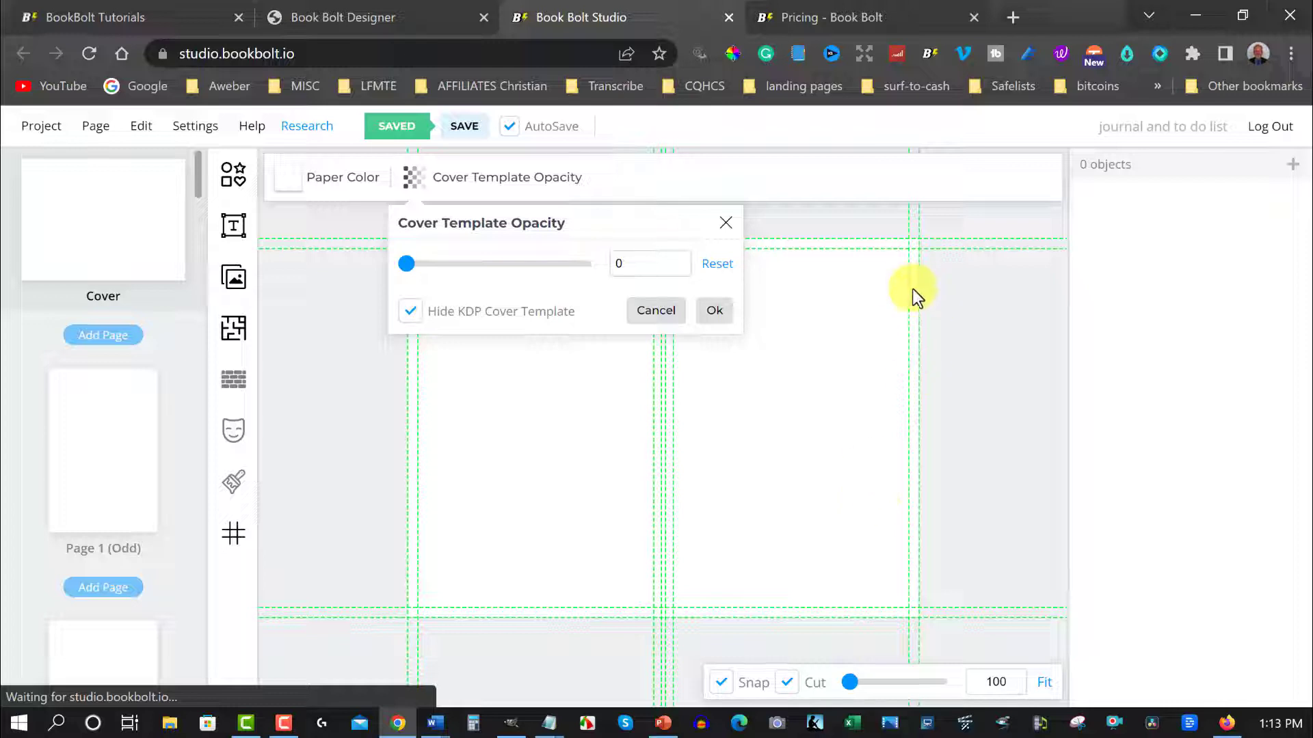
pyautogui.click(725, 223)
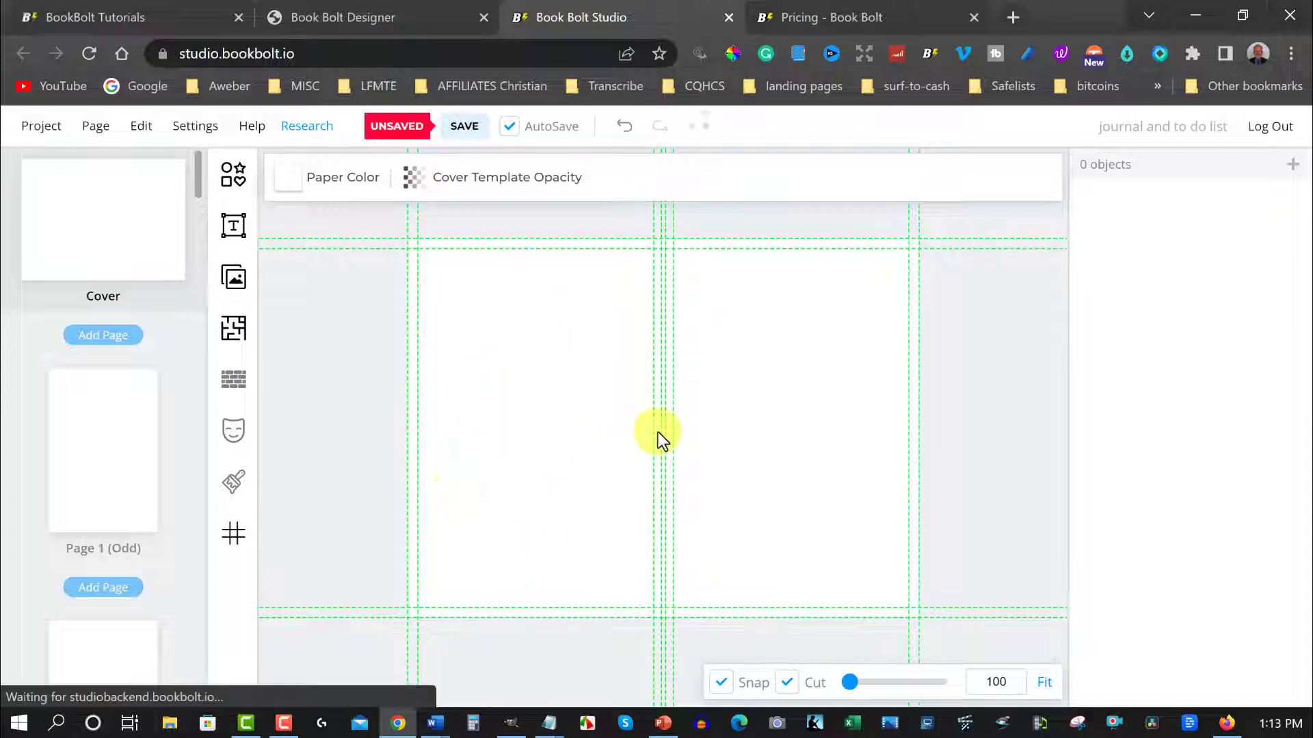
# Add a guide grid of 4 columns and 4 rows to the cover.
pyautogui.click(234, 534)
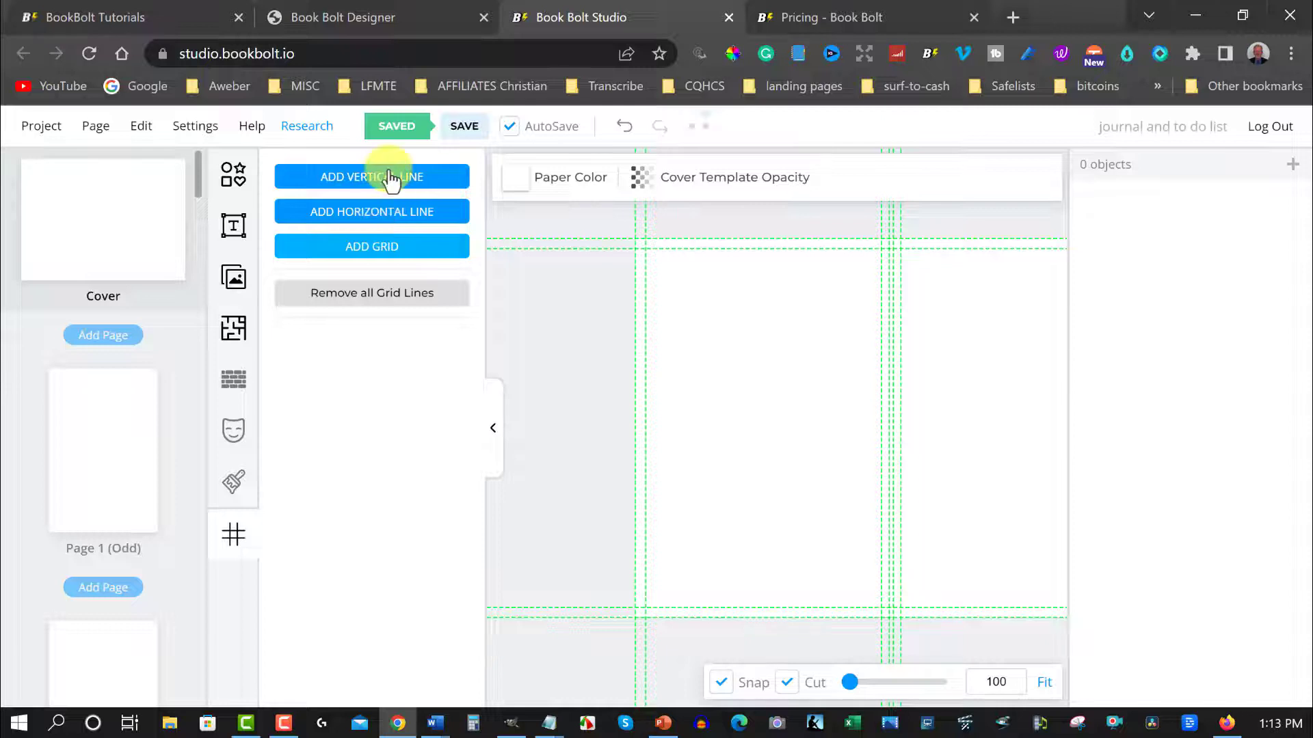
pyautogui.click(375, 247)
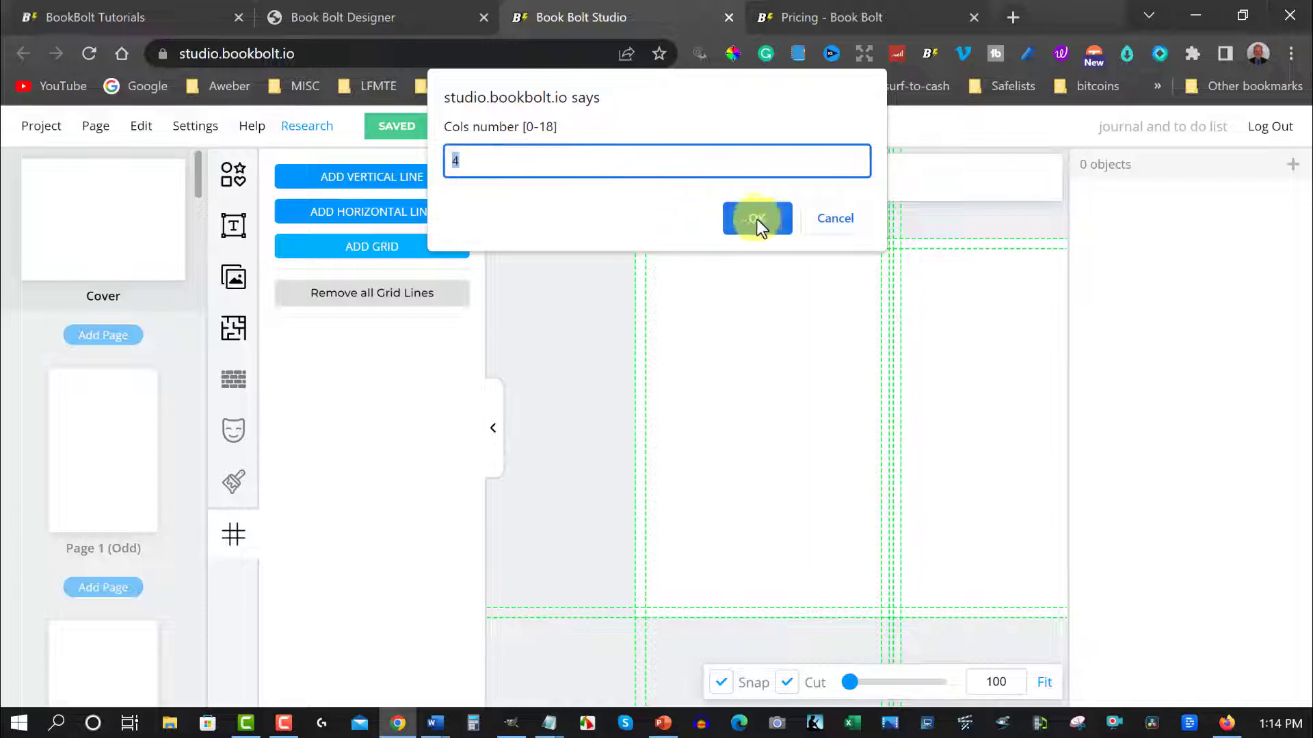
pyautogui.click(757, 220)
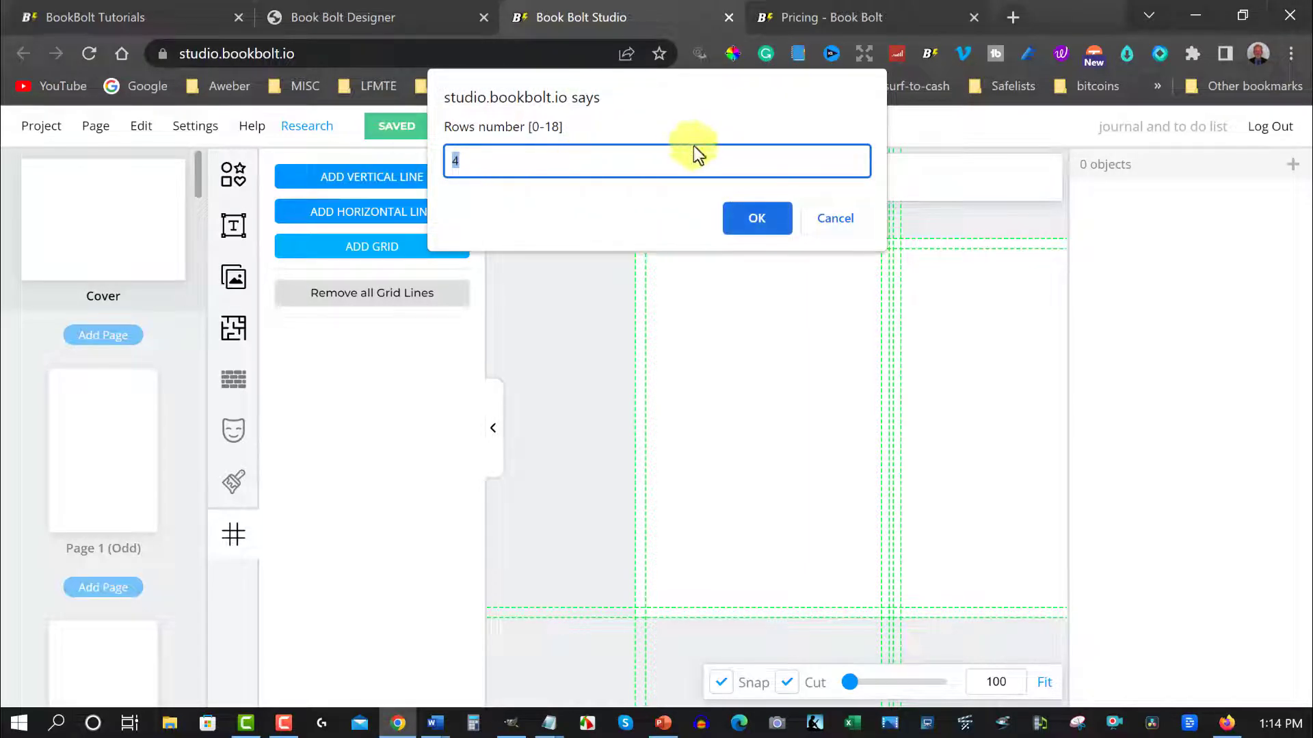
pyautogui.click(757, 219)
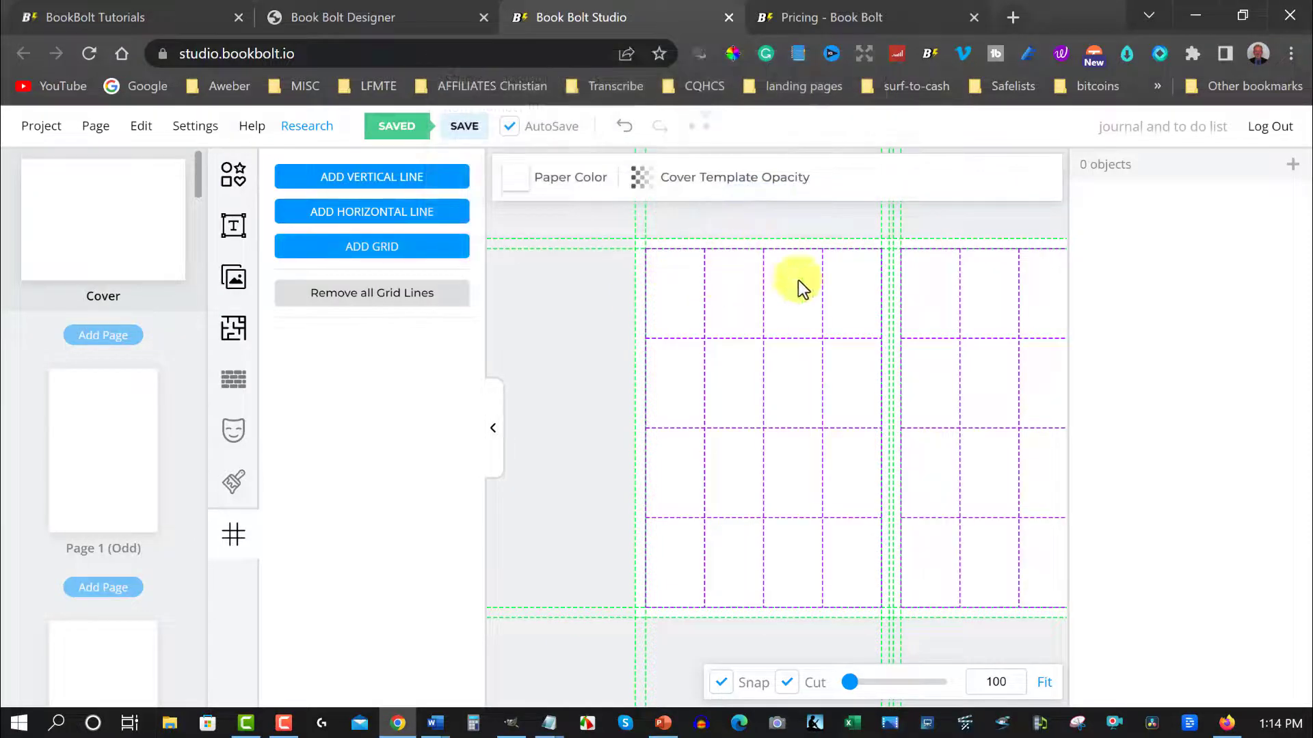
pyautogui.click(493, 428)
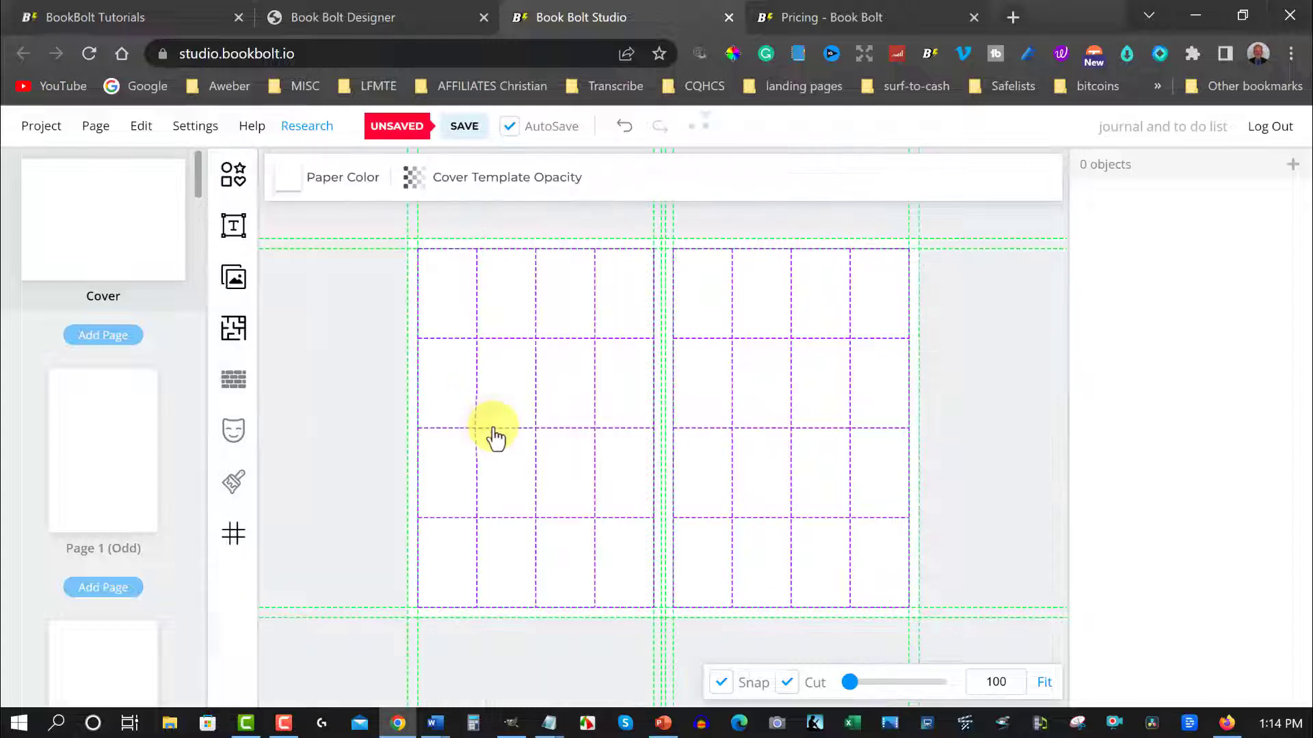
pyautogui.click(1044, 683)
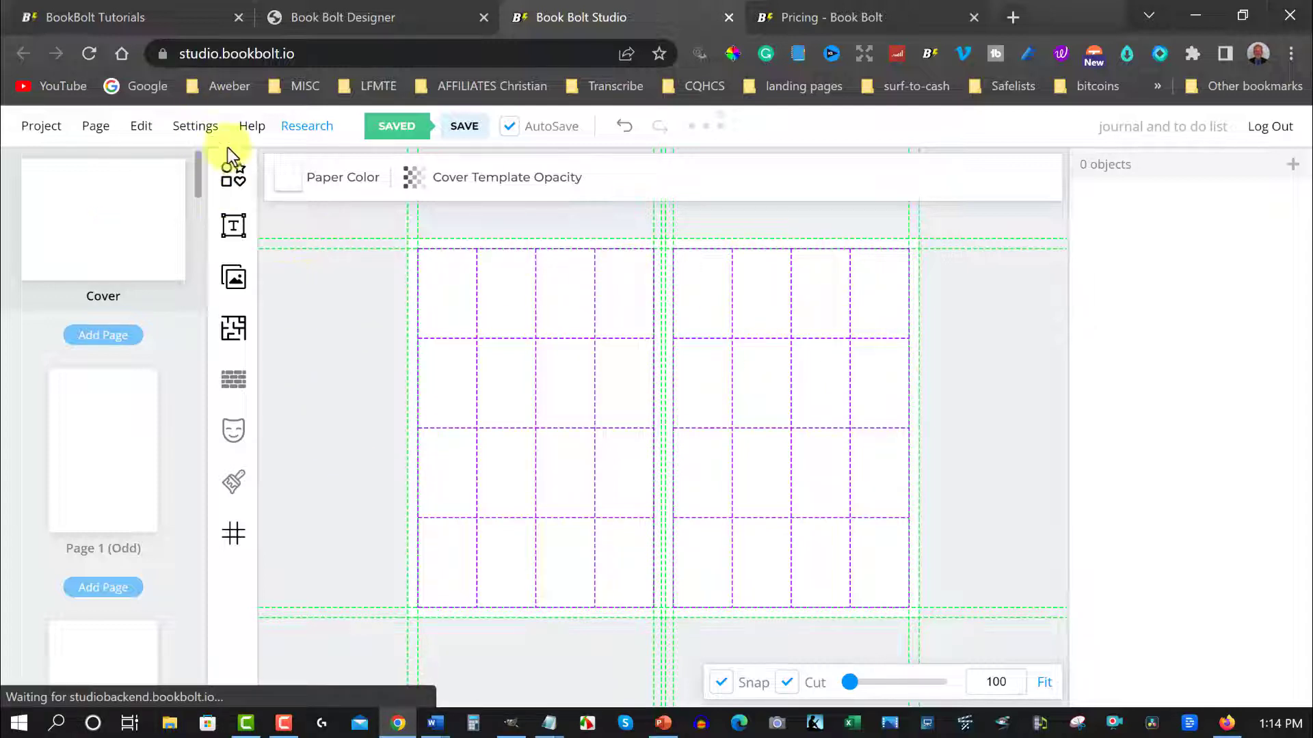
# Look through the shape library and add a Circular Text object in the upper half of the back cover.
pyautogui.click(235, 179)
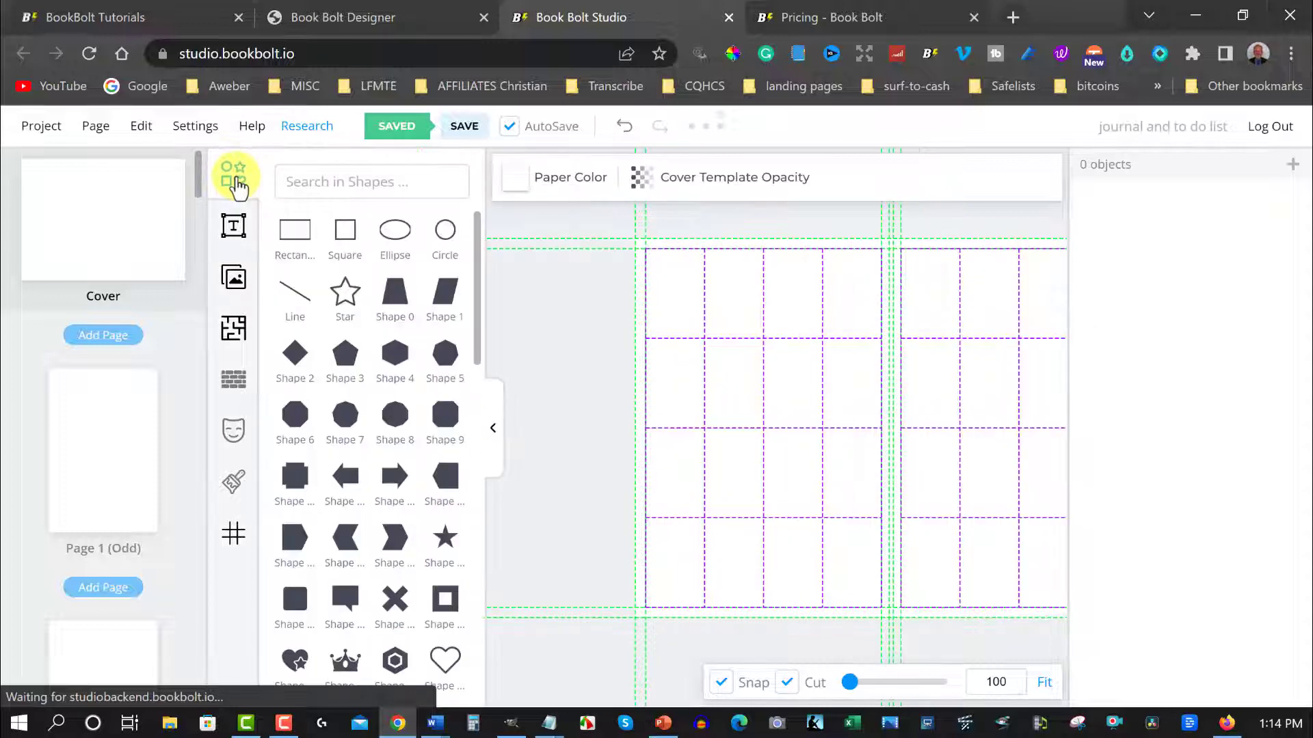
pyautogui.scroll(-15, 416, 293)
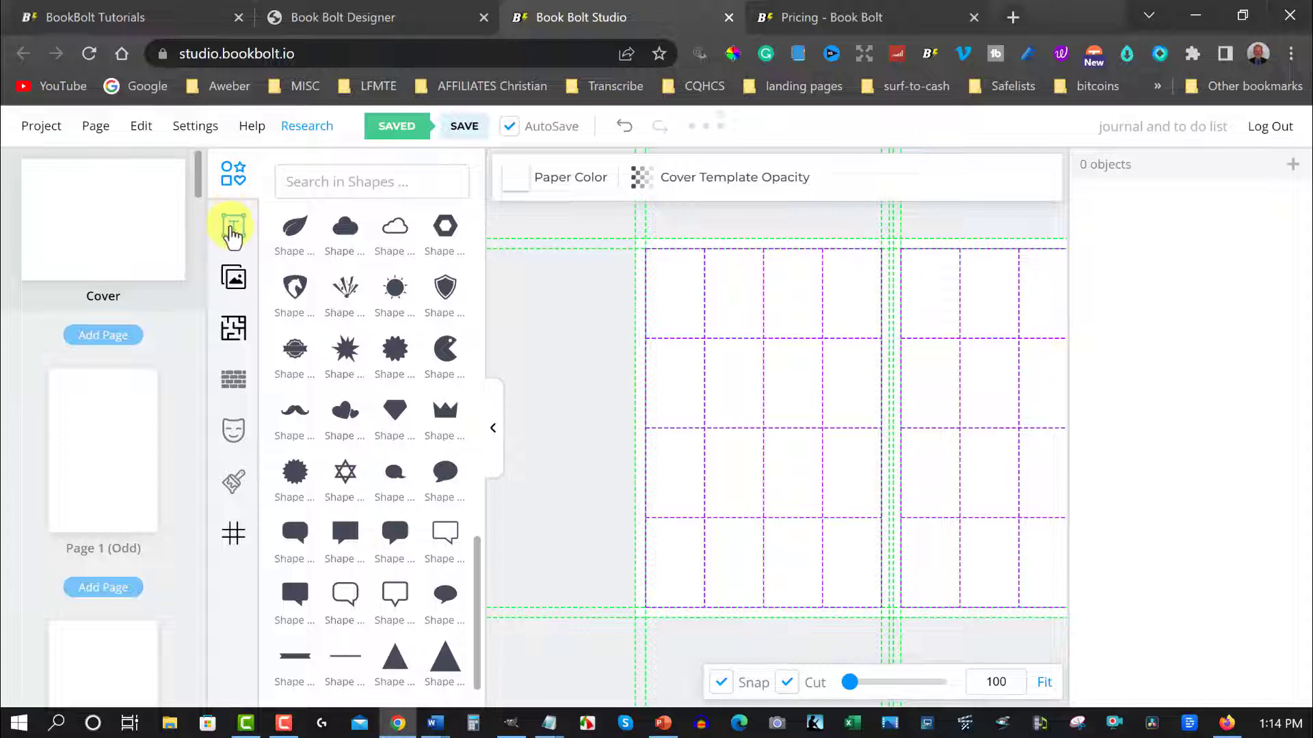
pyautogui.click(231, 229)
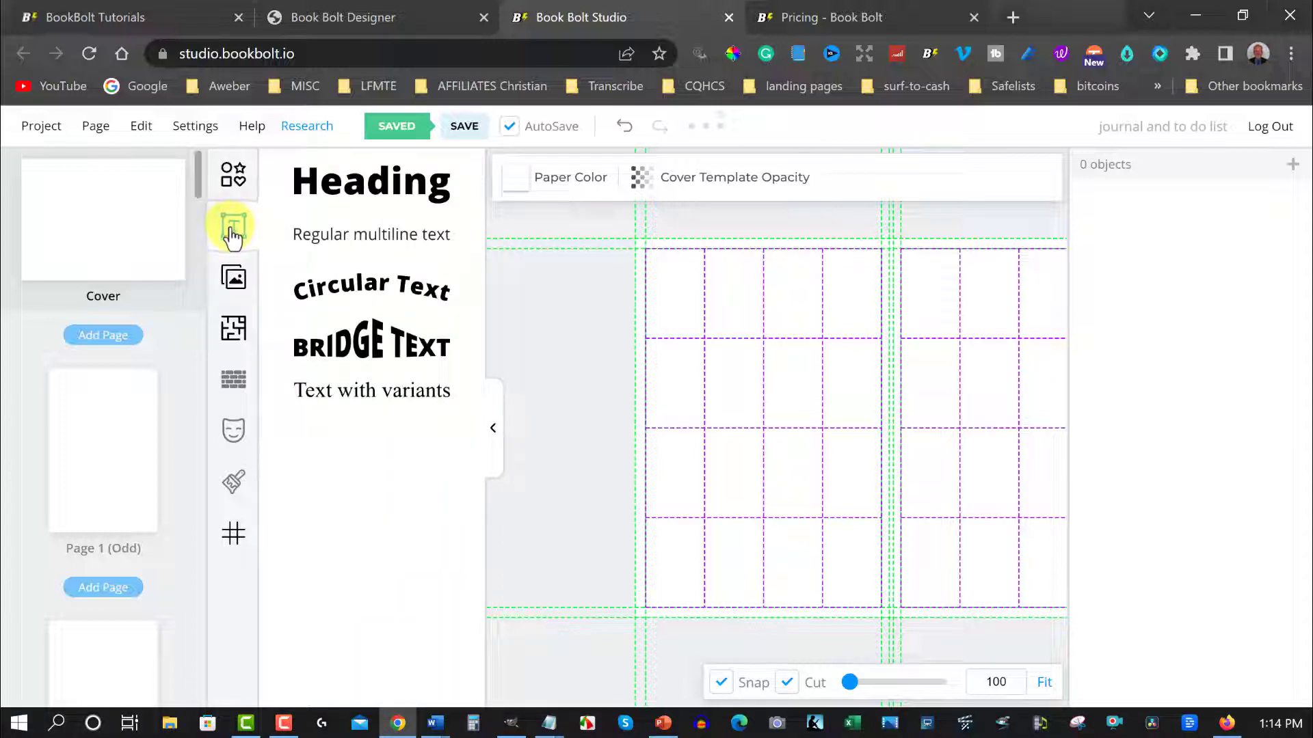
pyautogui.click(369, 293)
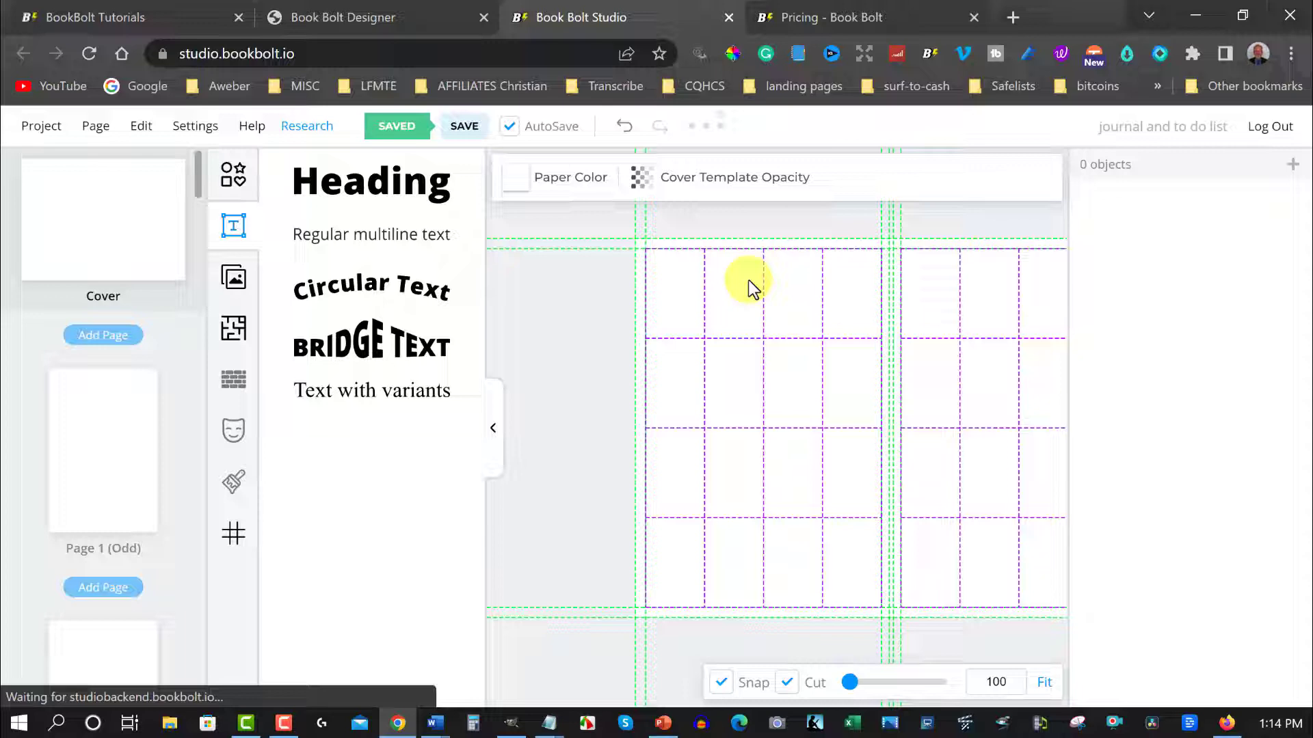
pyautogui.click(342, 286)
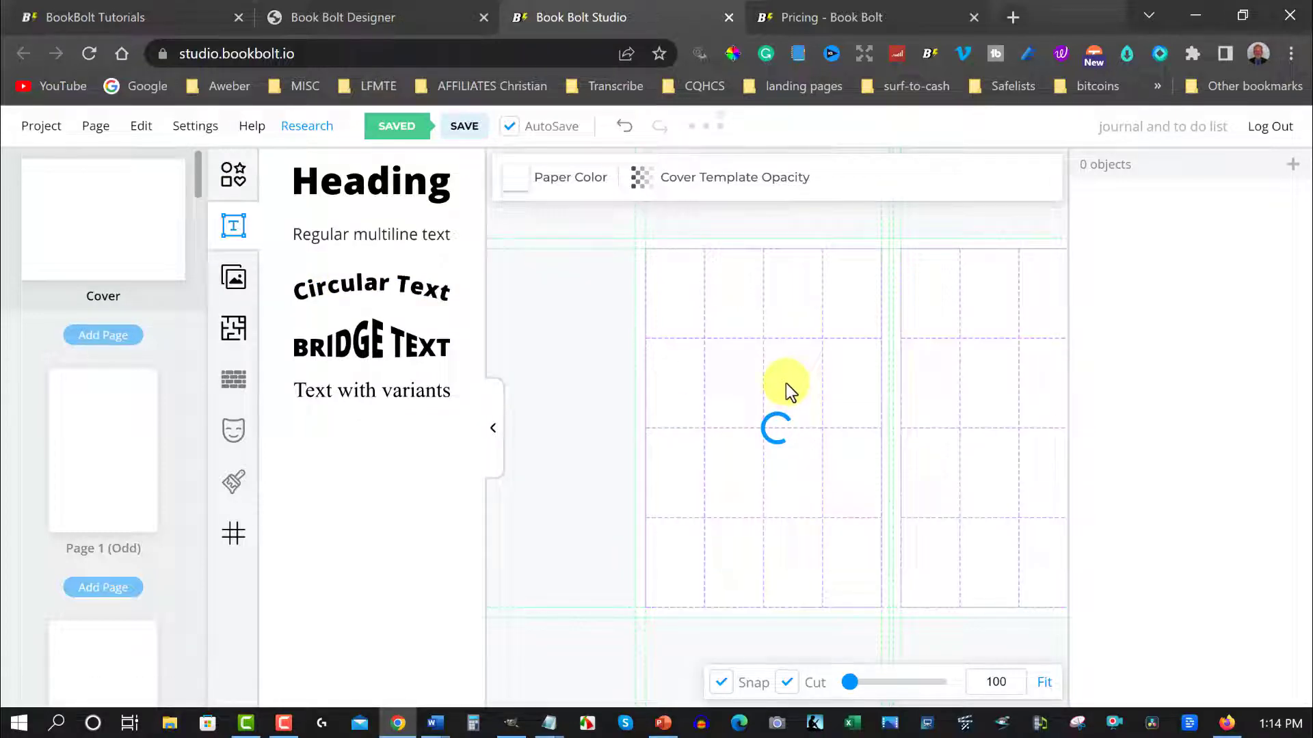
pyautogui.moveTo(867, 415); pyautogui.dragTo(739, 346)
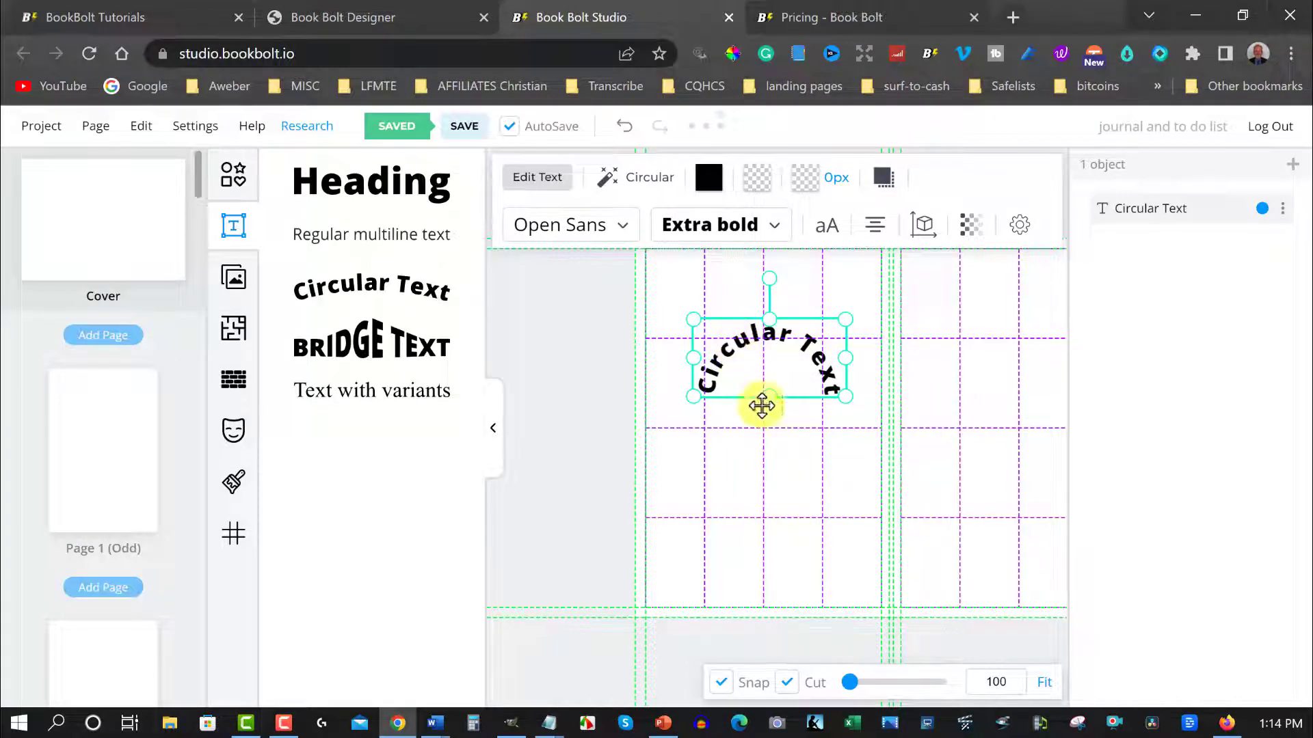
pyautogui.click(1044, 683)
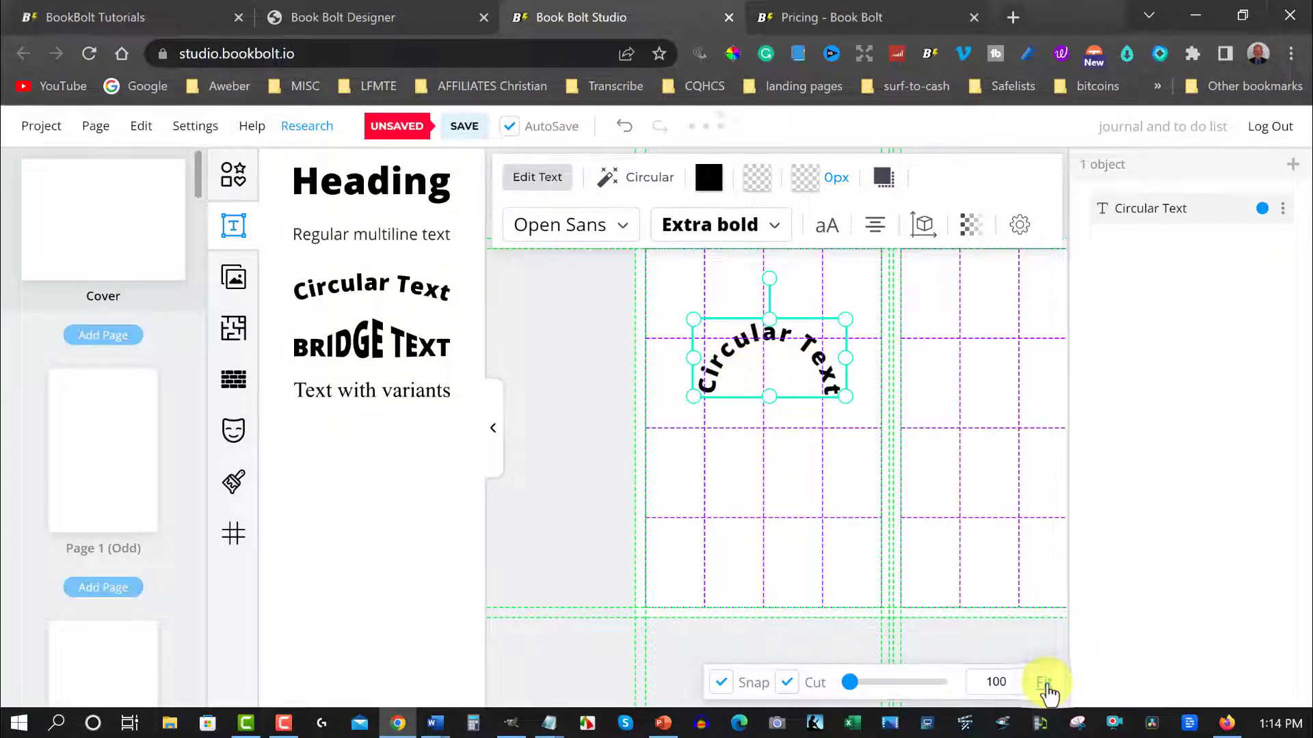
# Change the wording of the curved text on the back cover to "This Is Circular Text".
pyautogui.click(703, 394)
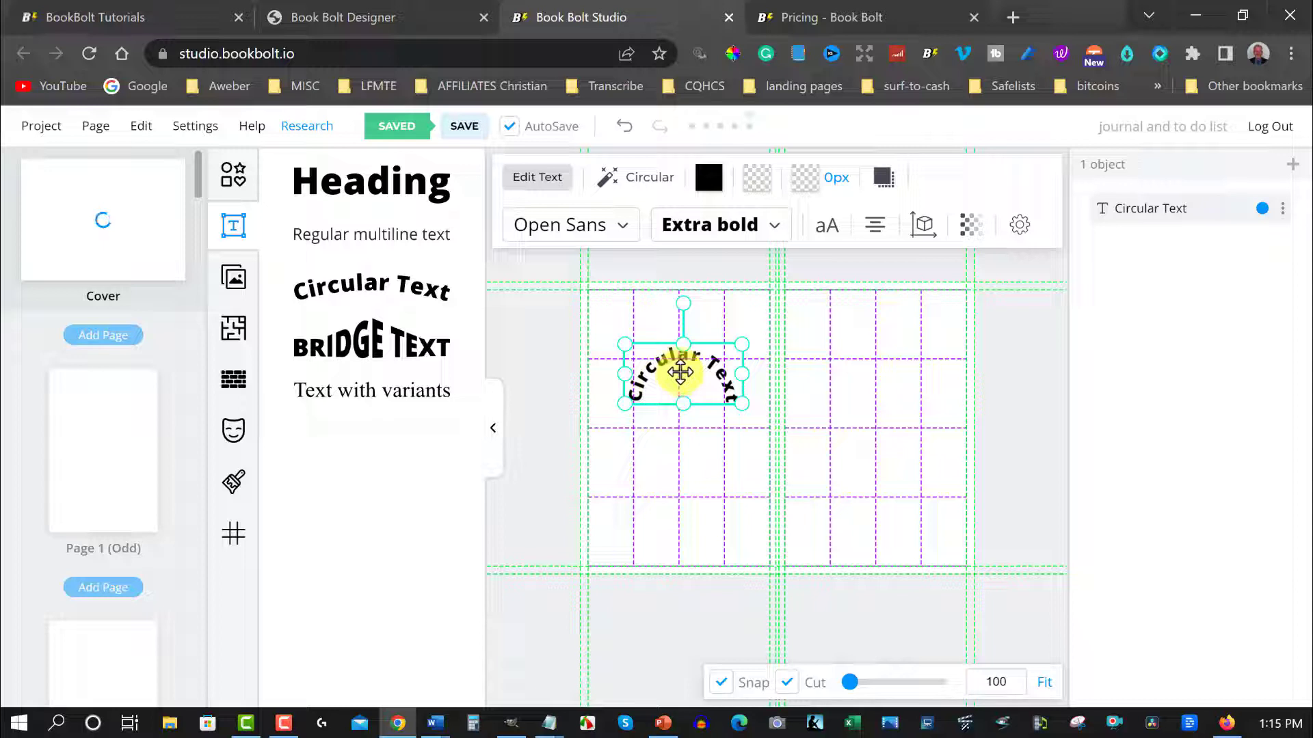
pyautogui.click(539, 185)
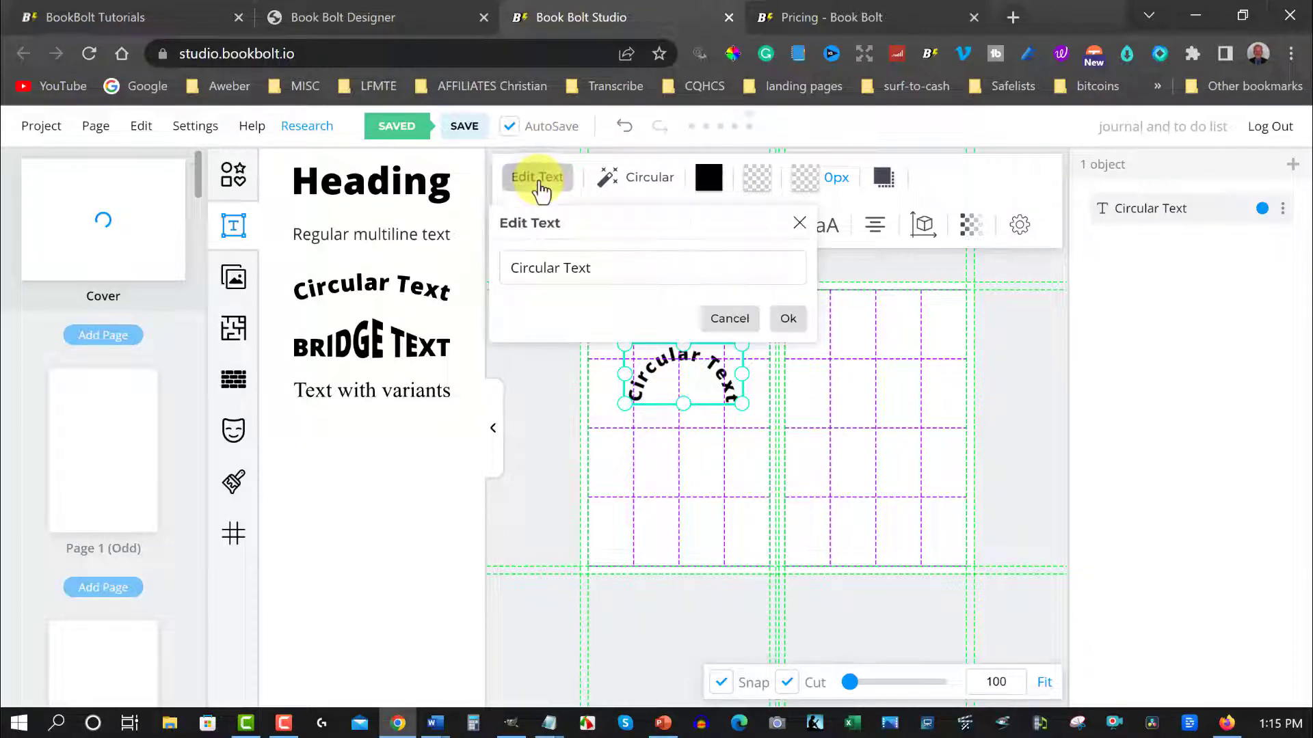
pyautogui.click(744, 327)
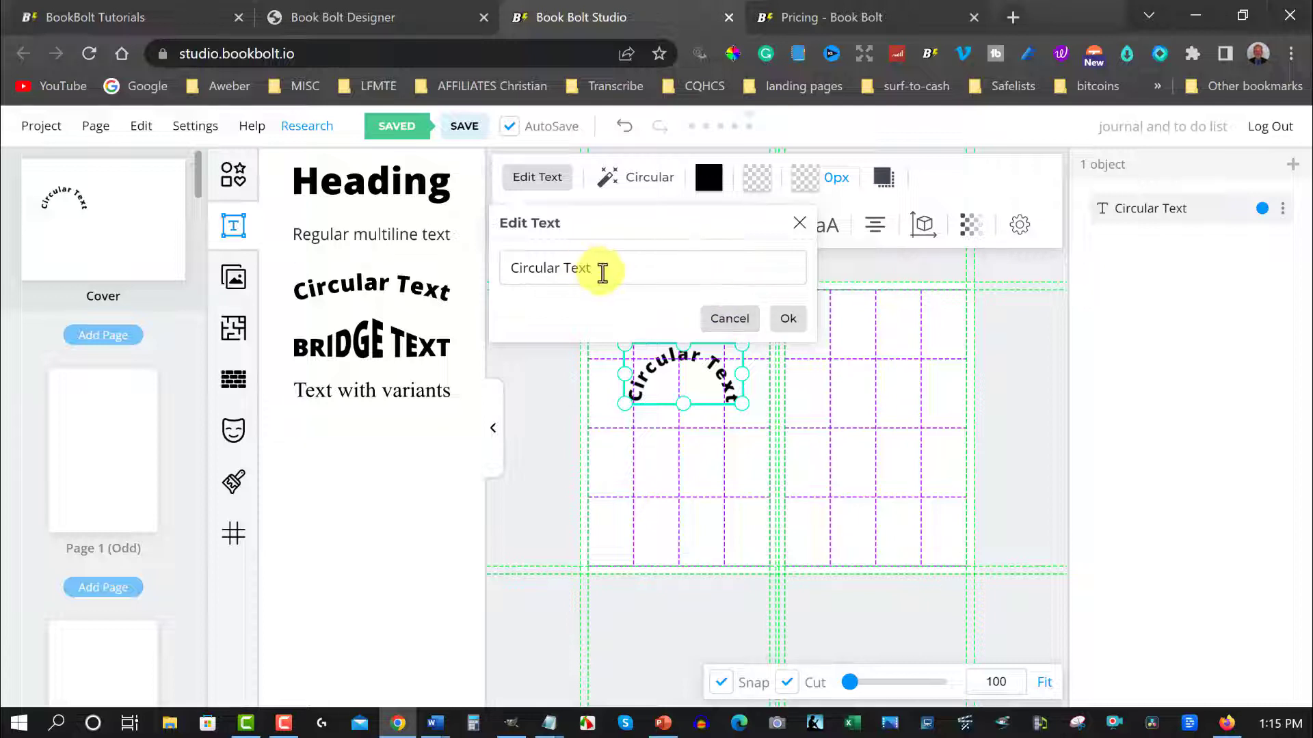
pyautogui.moveTo(602, 271); pyautogui.dragTo(504, 265)
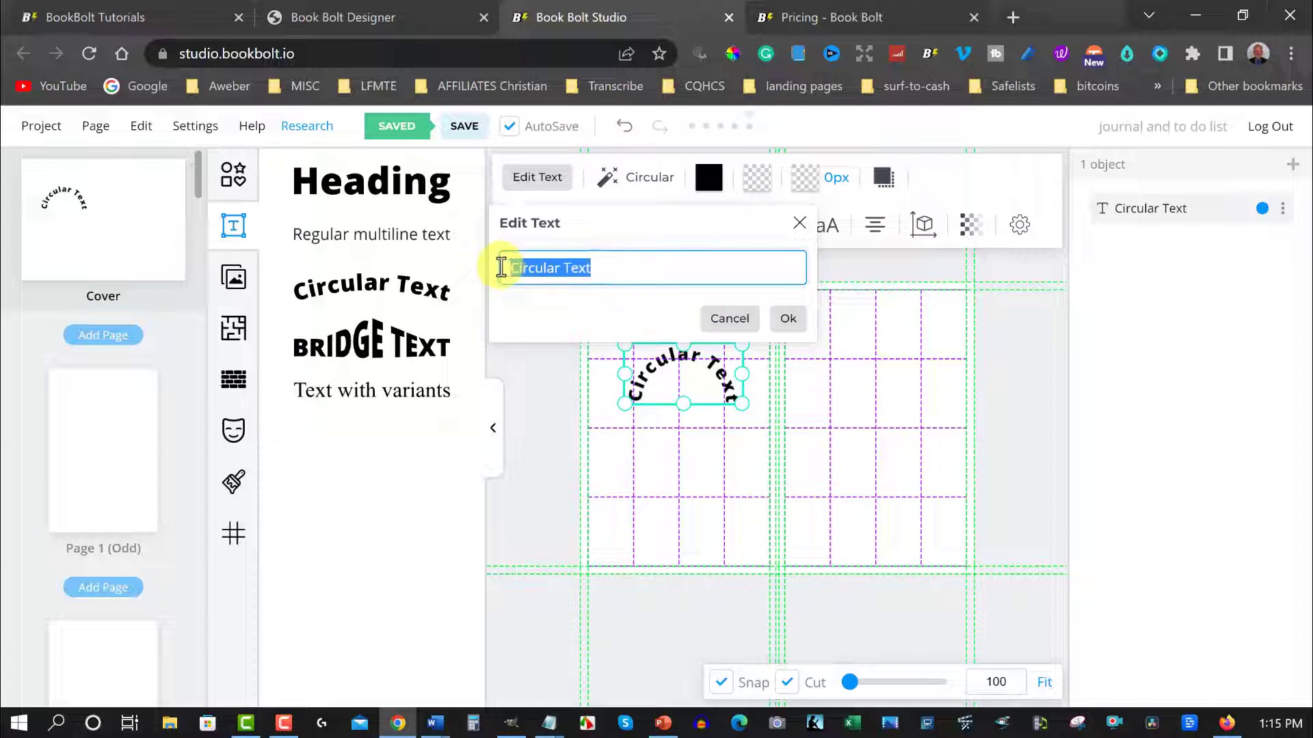
pyautogui.click(504, 267)
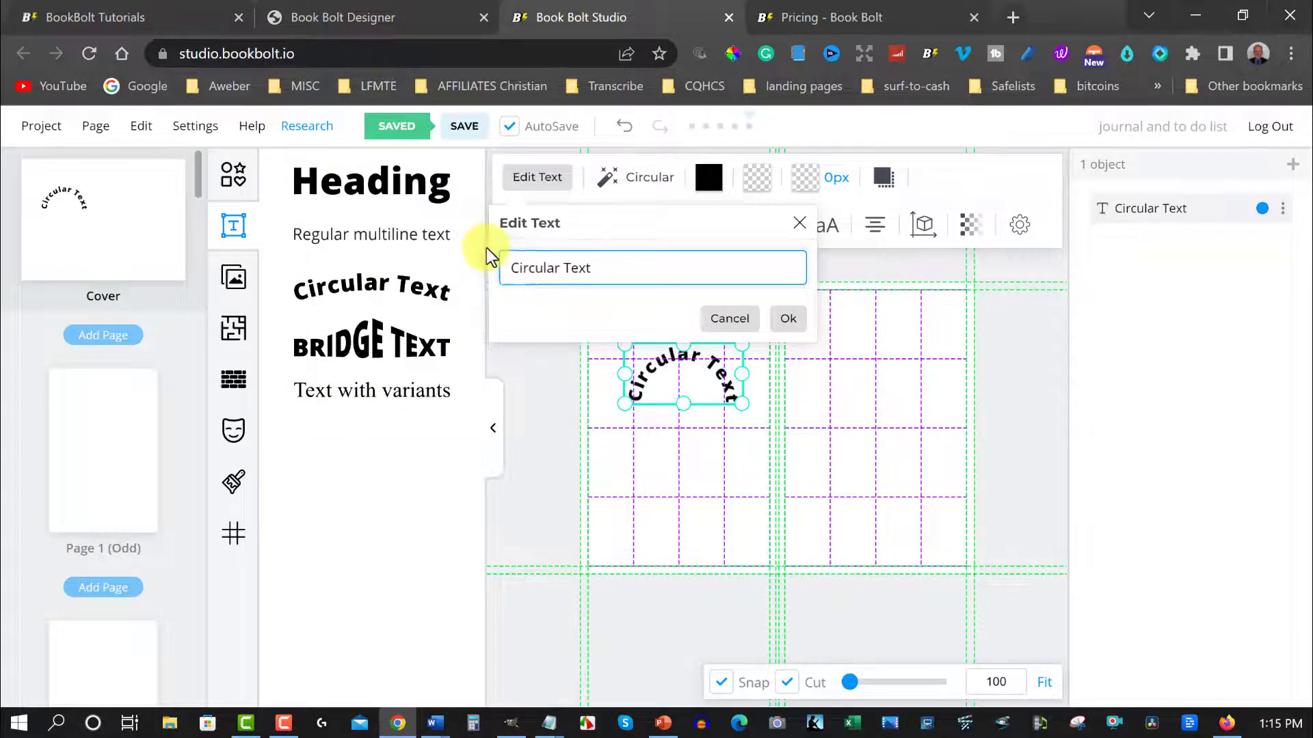
pyautogui.write('This ')
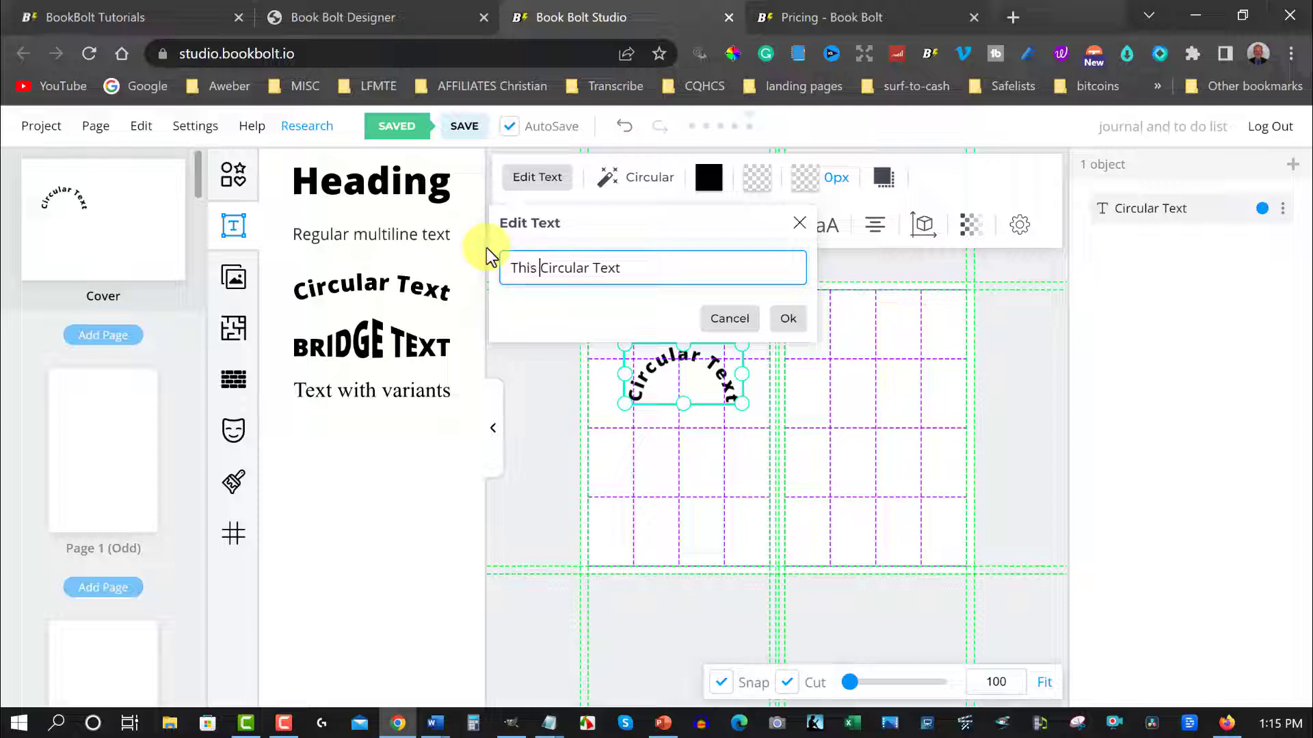
pyautogui.write('Is')
pyautogui.click(790, 319)
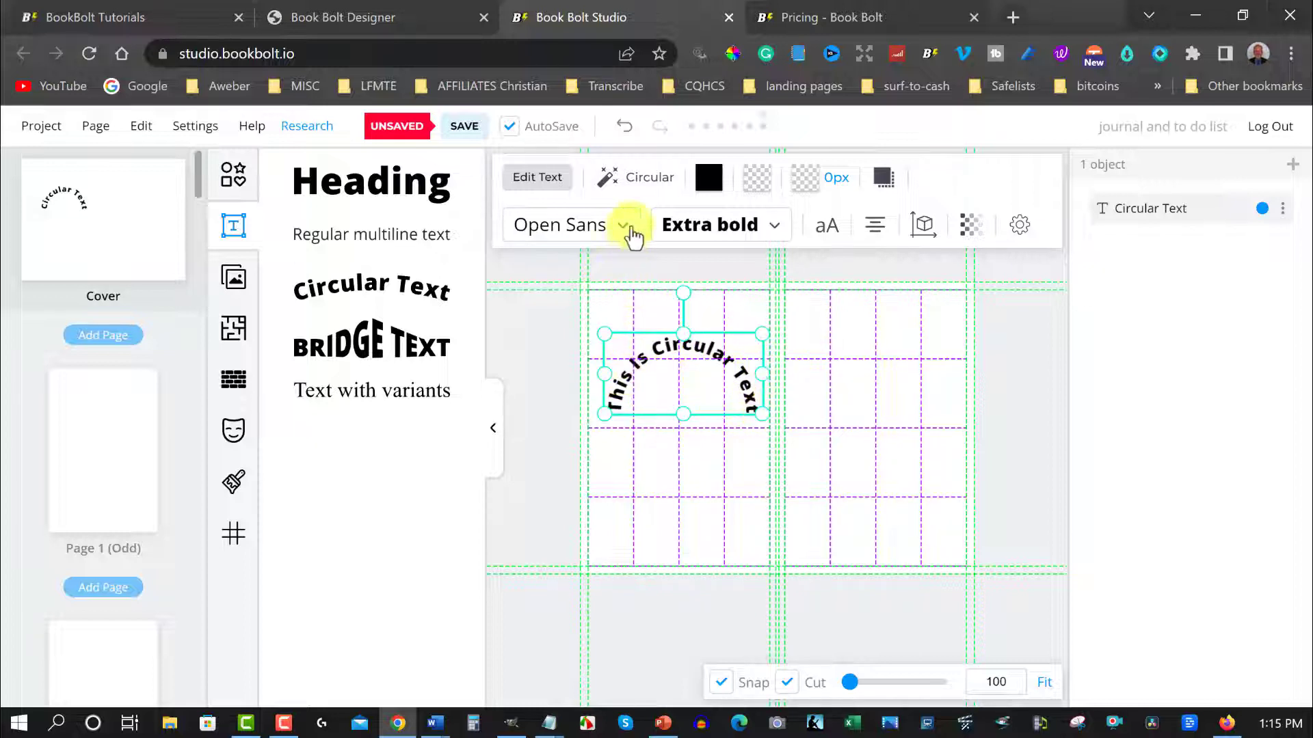
# Open the circular effect settings of the back cover text and try the Inside type before returning to Outside.
pyautogui.click(637, 178)
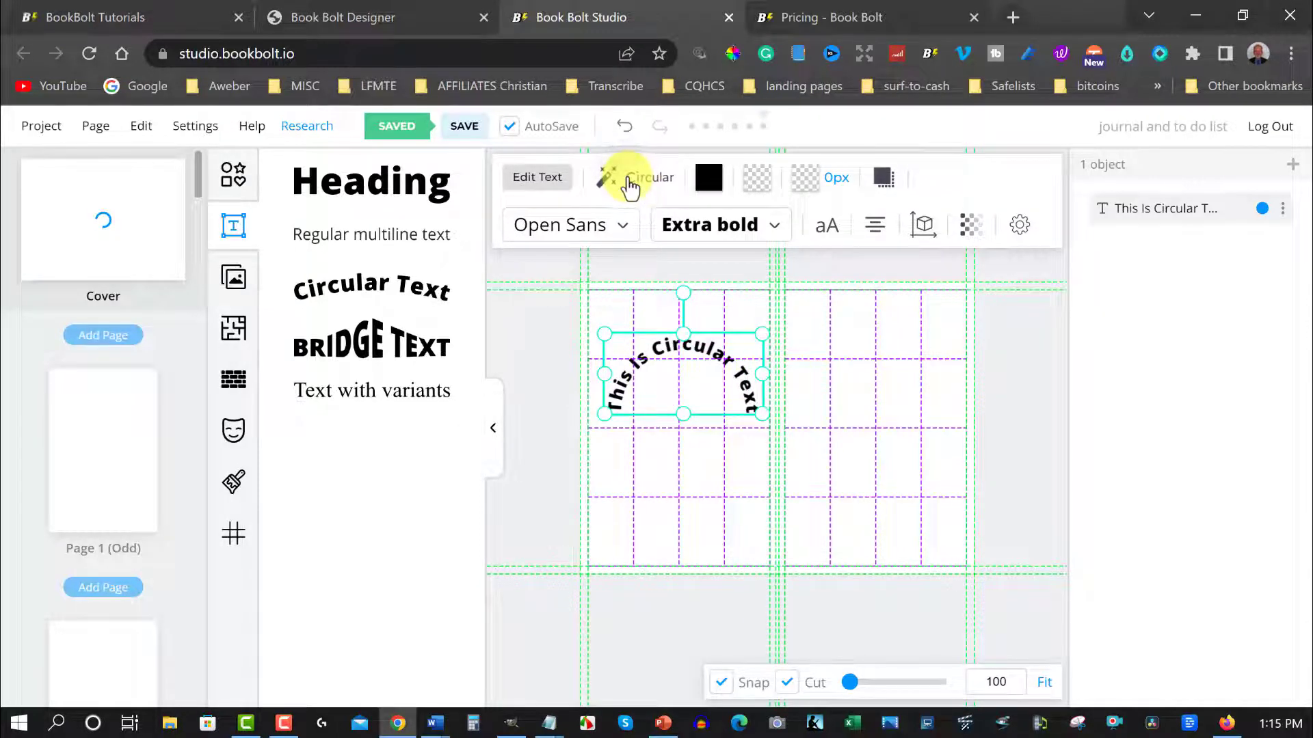
pyautogui.click(629, 181)
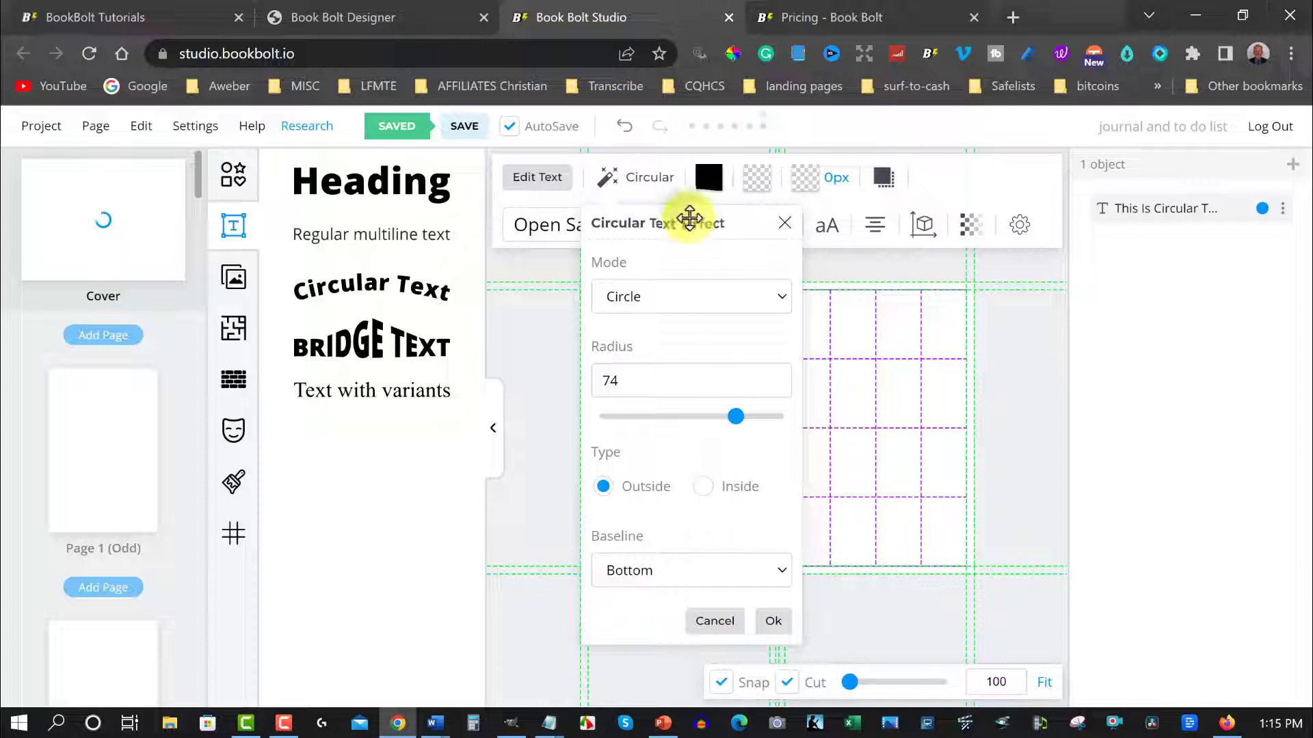
pyautogui.moveTo(689, 219); pyautogui.dragTo(347, 219)
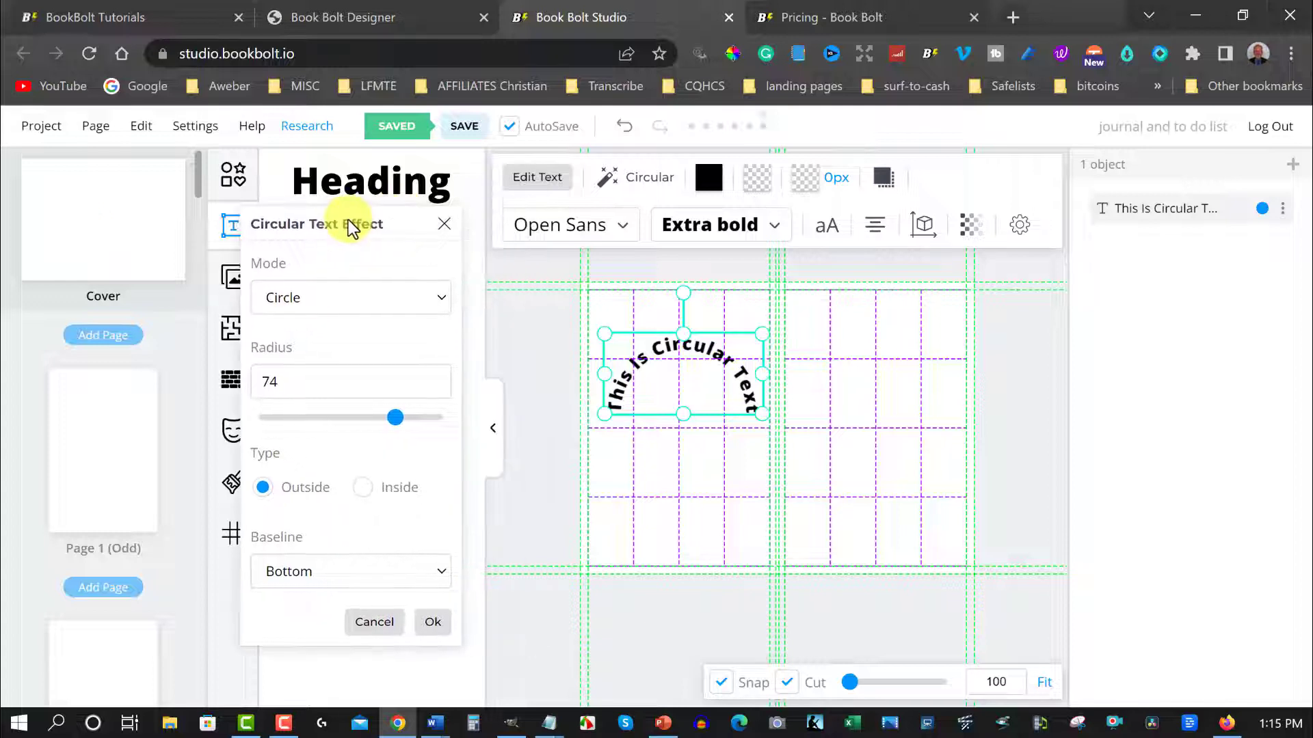
pyautogui.click(360, 488)
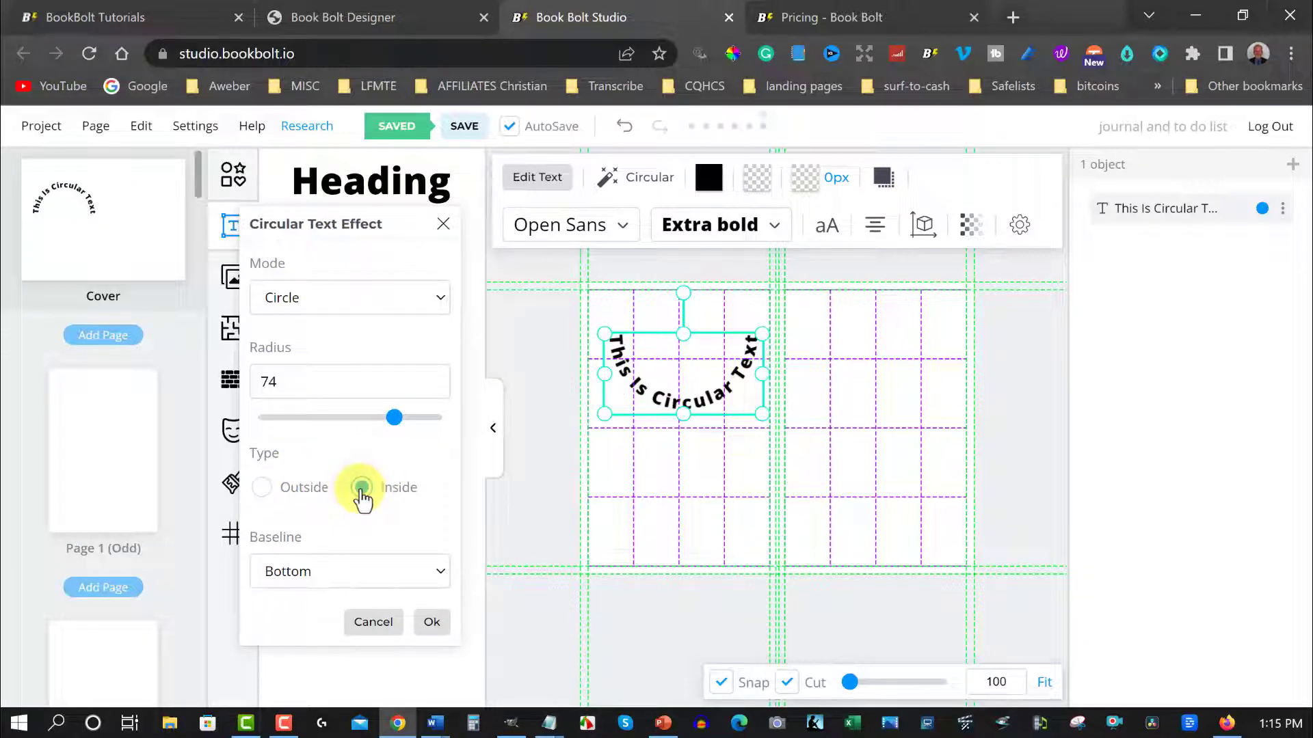
pyautogui.click(262, 488)
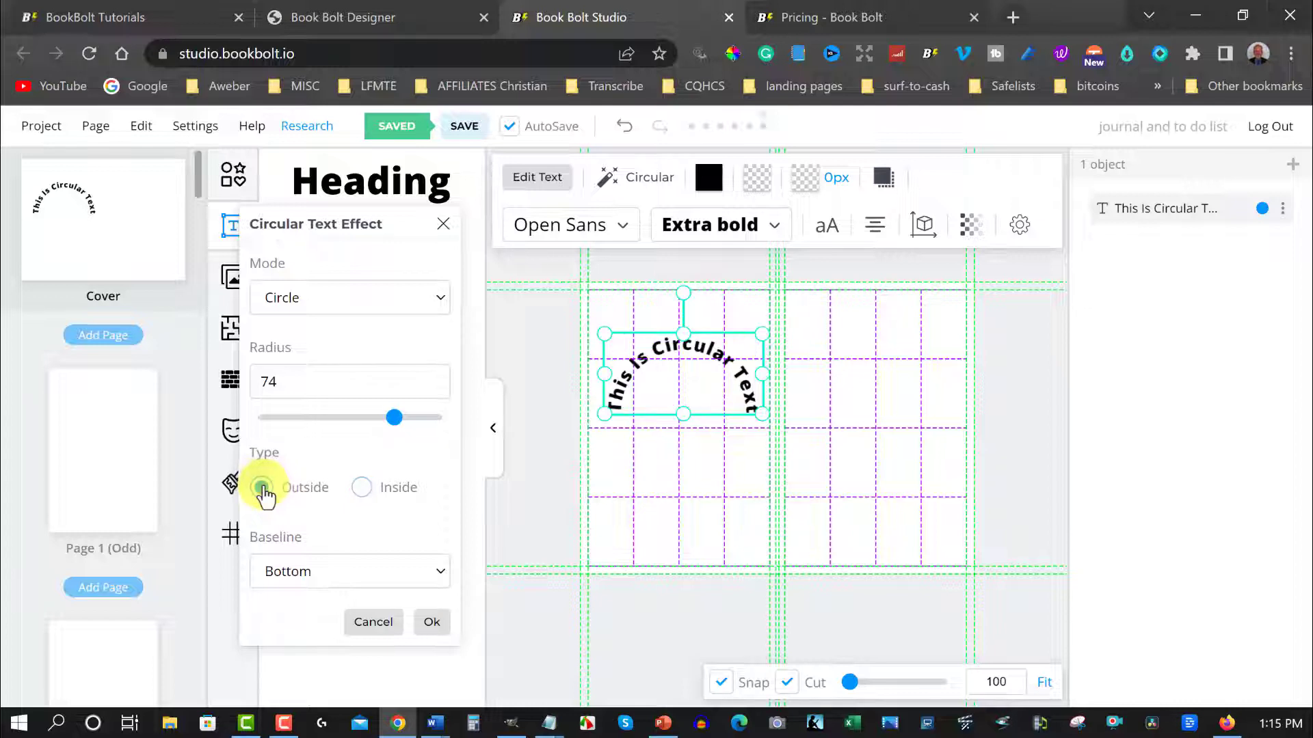
# Try the Middle baseline on the circular text and set the baseline to Top.
pyautogui.click(439, 572)
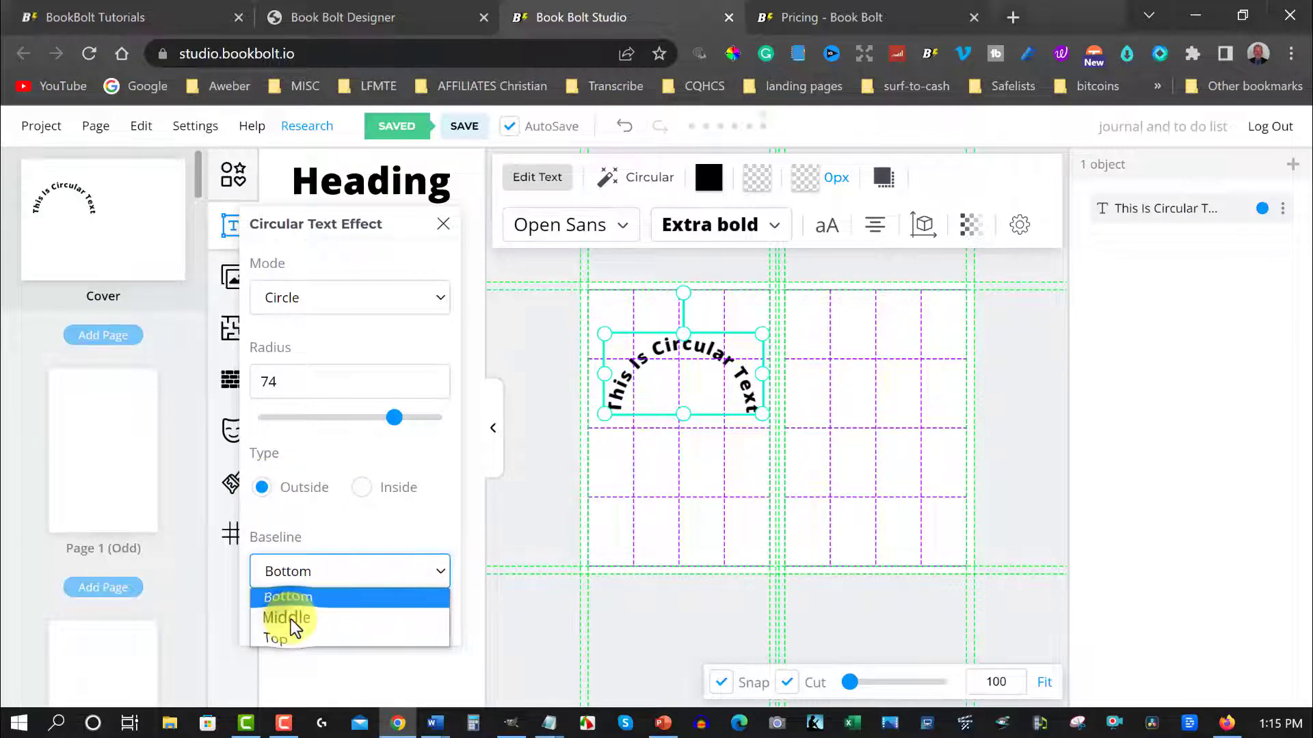
pyautogui.click(289, 620)
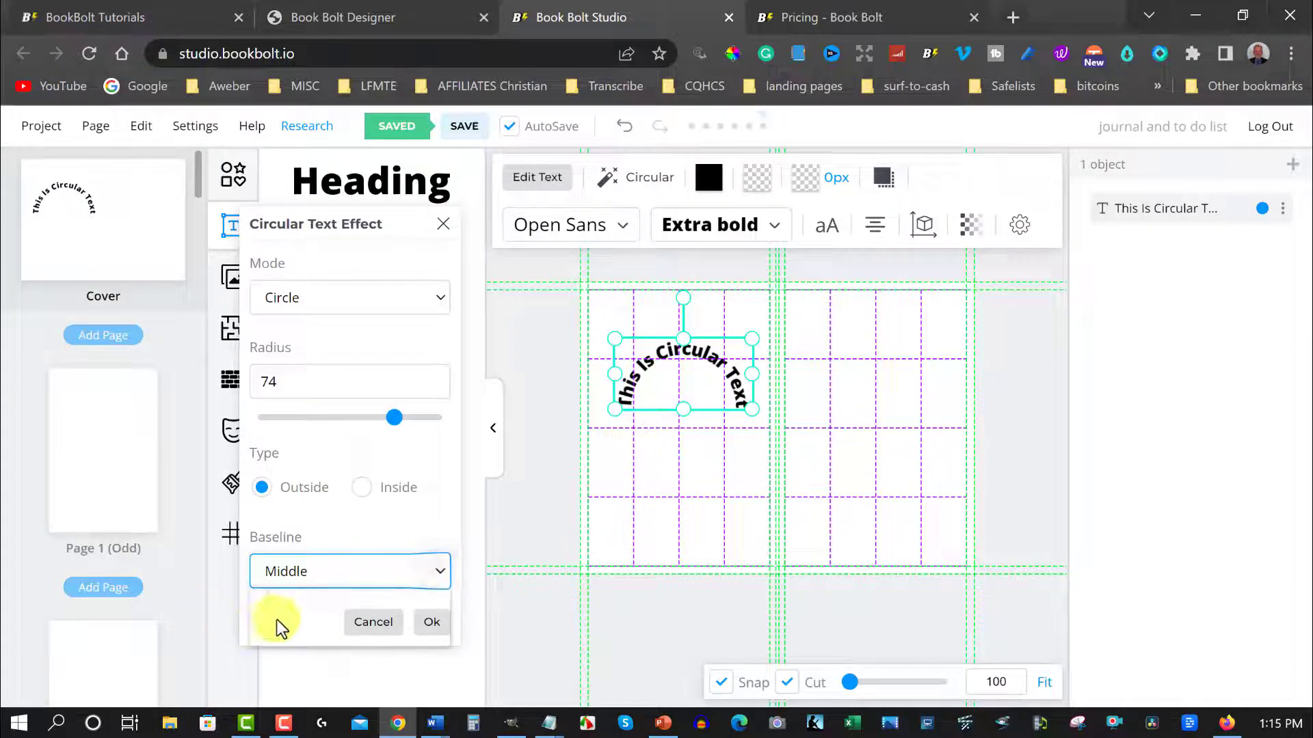
pyautogui.click(441, 574)
pyautogui.click(278, 634)
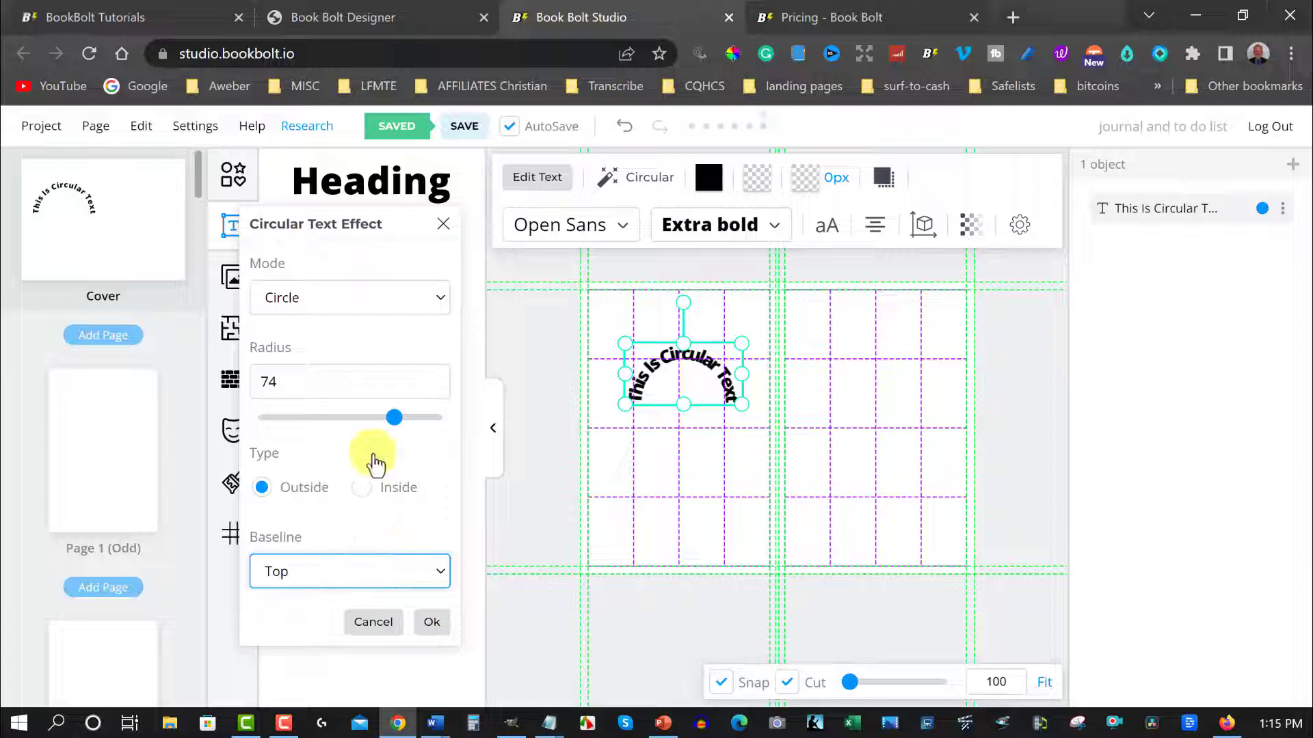
# Flatten the circular text's curve to a radius of 14 and set its type to Inside.
pyautogui.click(396, 418)
pyautogui.moveTo(394, 416); pyautogui.dragTo(293, 424)
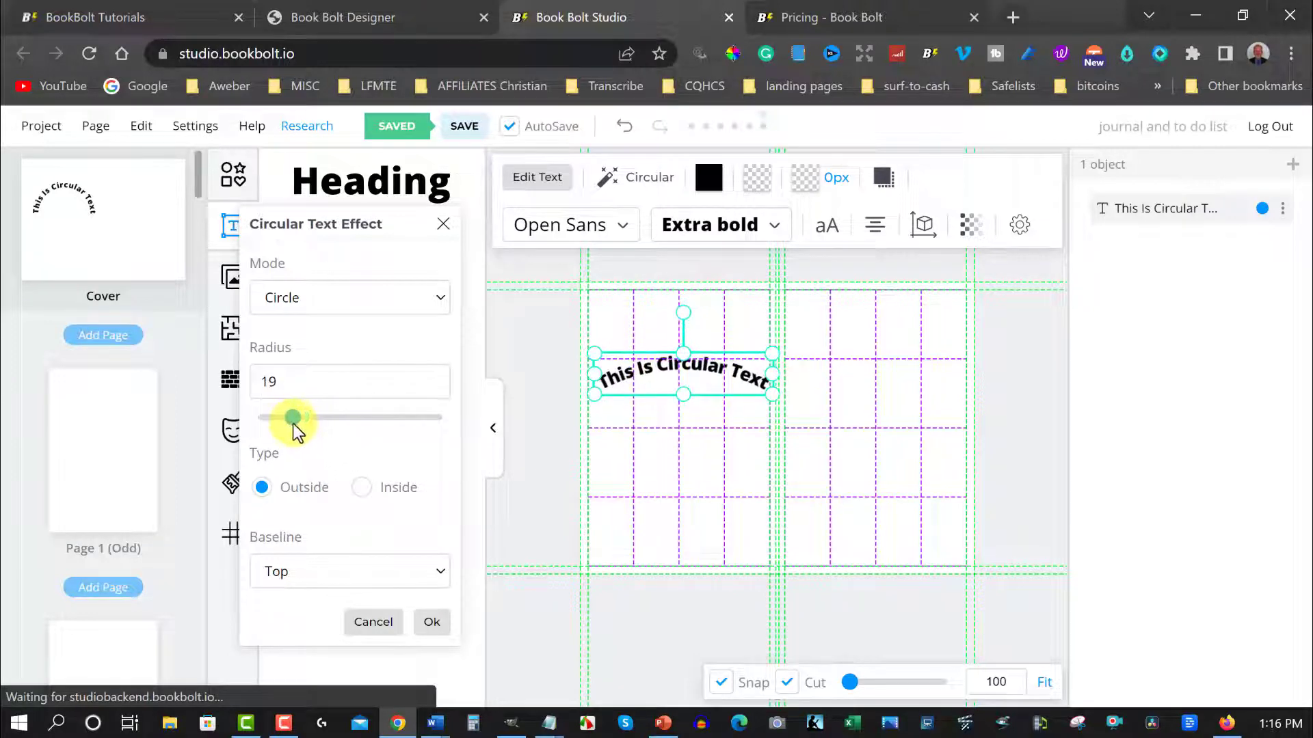
pyautogui.click(361, 488)
pyautogui.moveTo(359, 412); pyautogui.dragTo(283, 433)
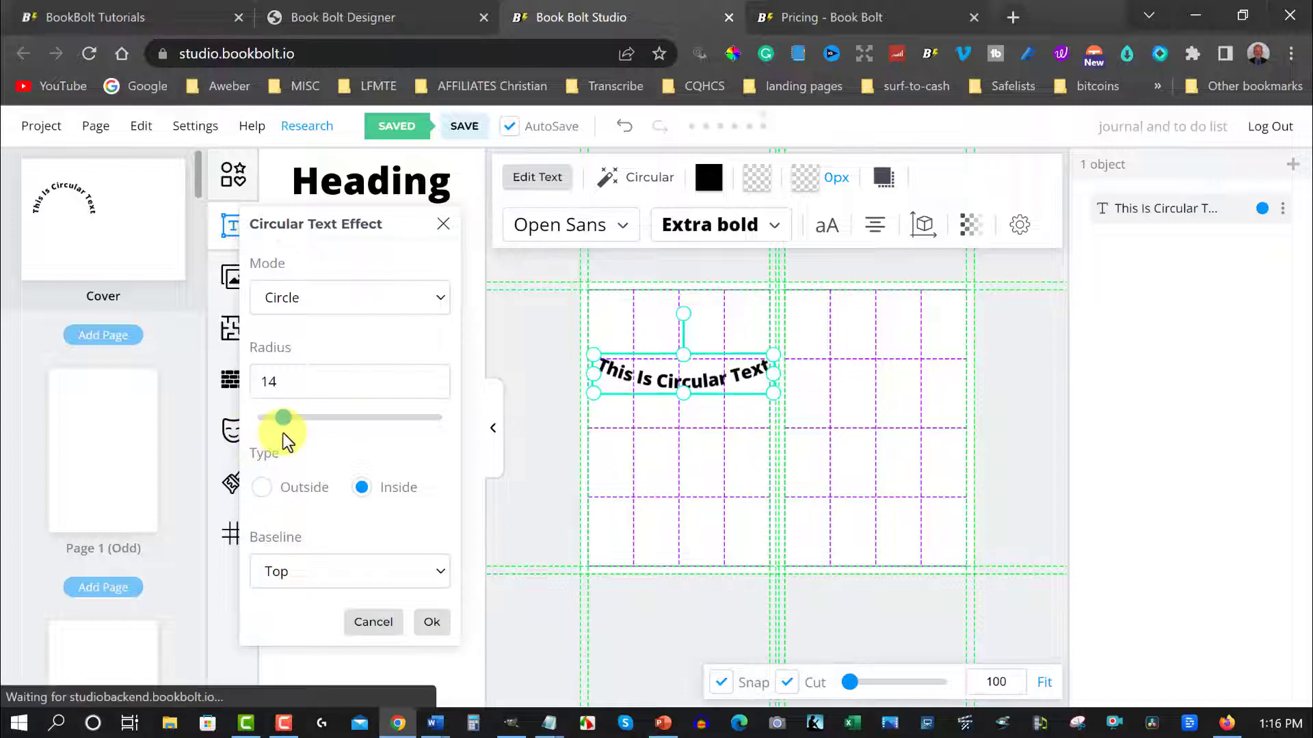
# Switch the back cover's circular text to Ellipse mode and set Radius X to 42 and Radius Y to 26.
pyautogui.click(401, 305)
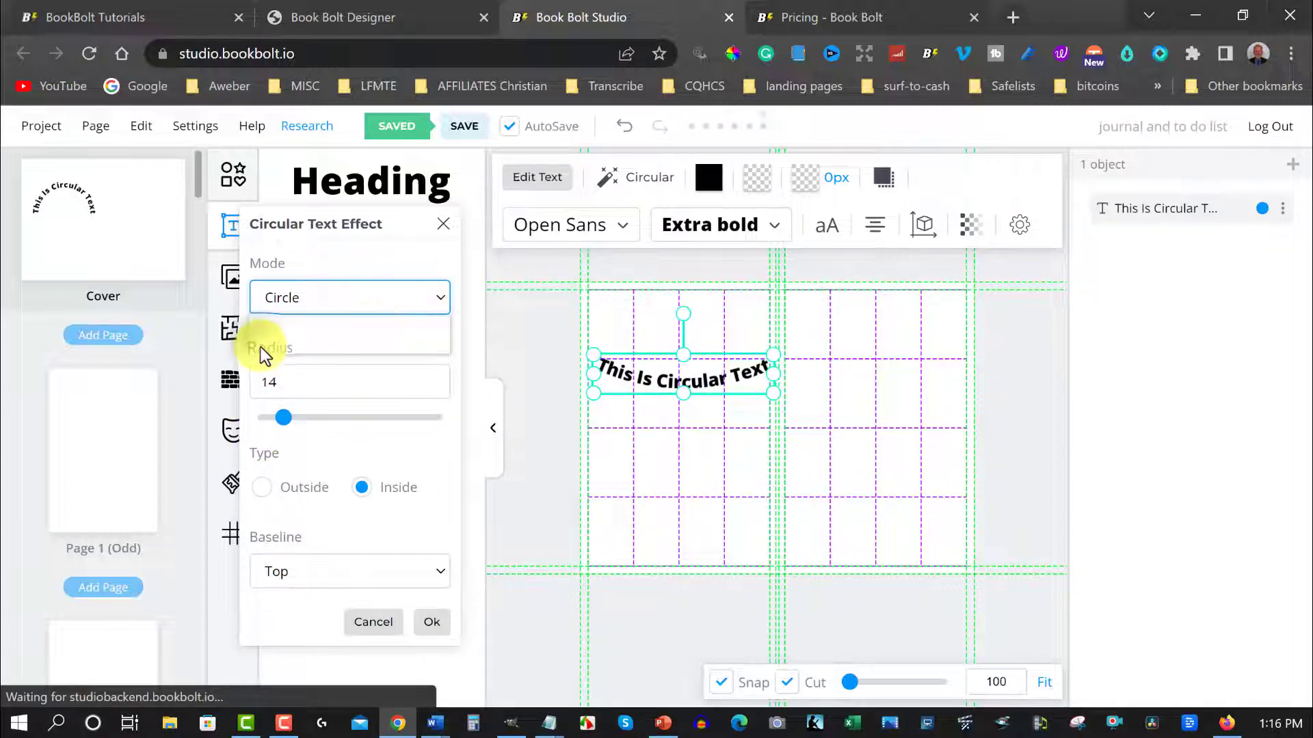
pyautogui.click(315, 298)
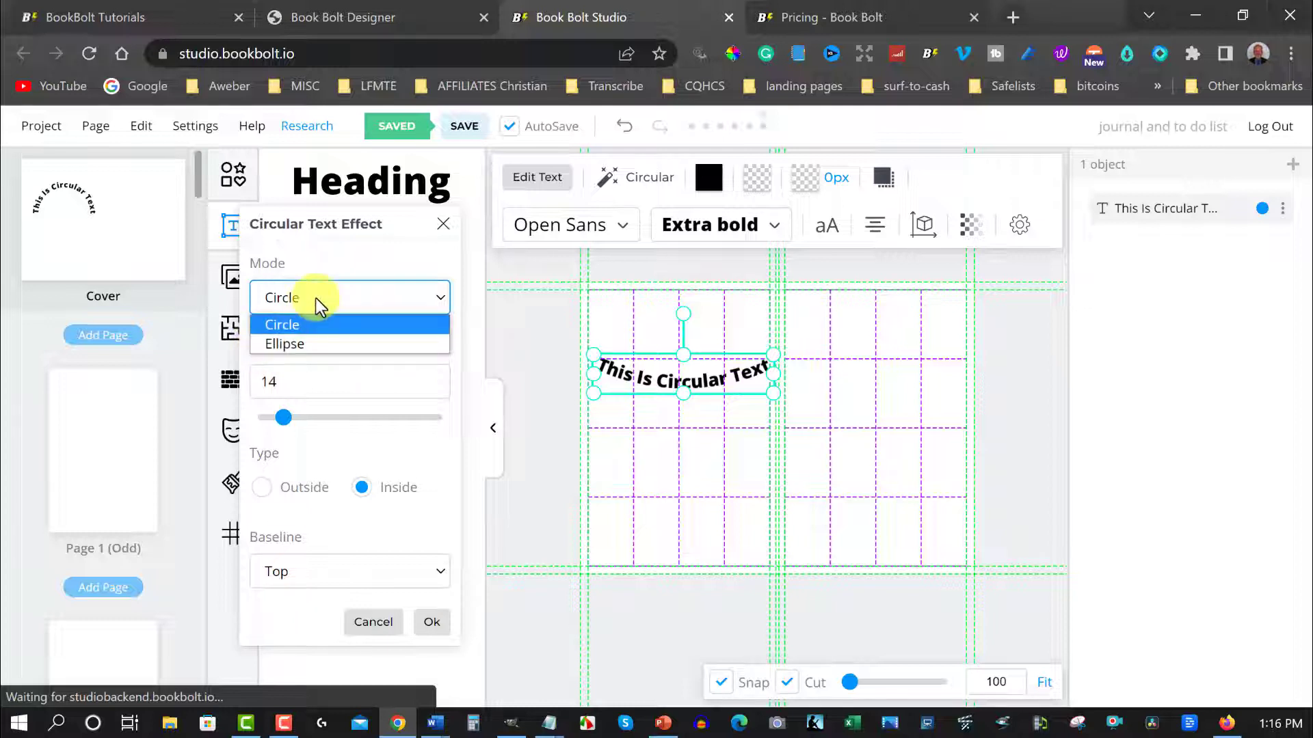
pyautogui.click(293, 346)
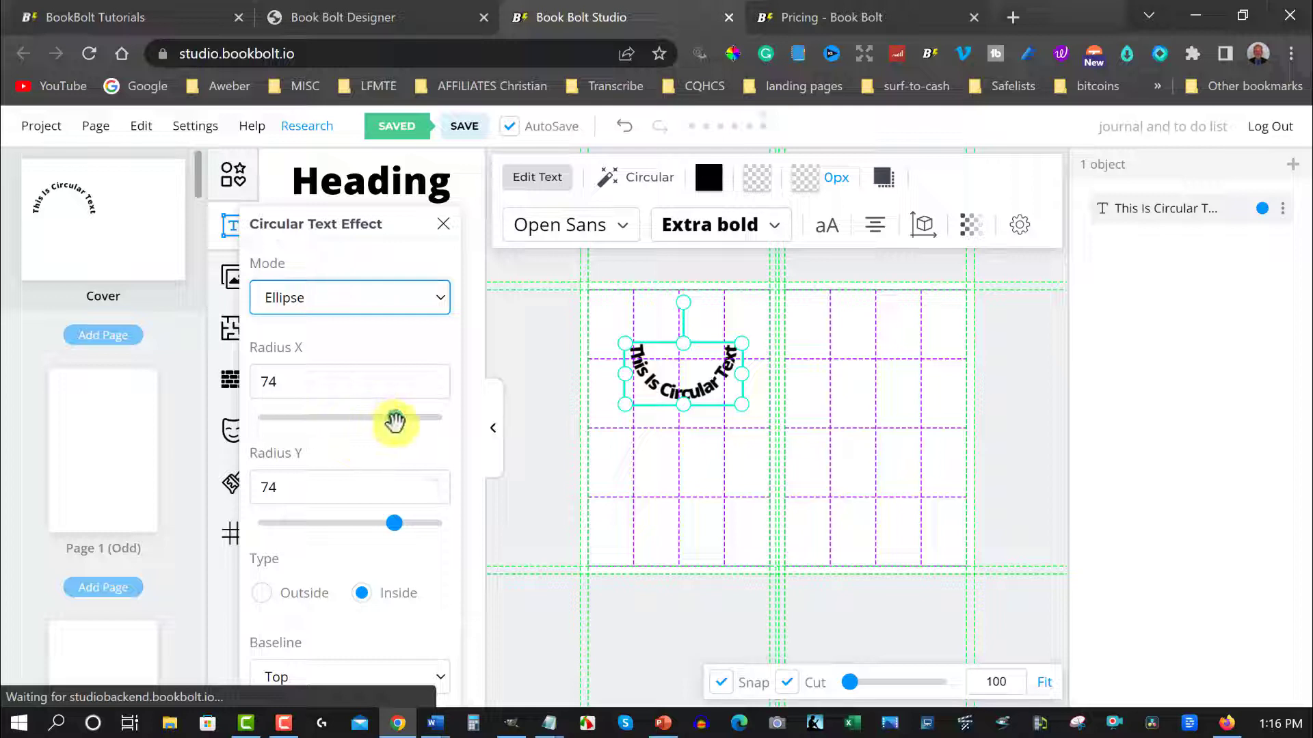
pyautogui.moveTo(387, 419); pyautogui.dragTo(335, 423)
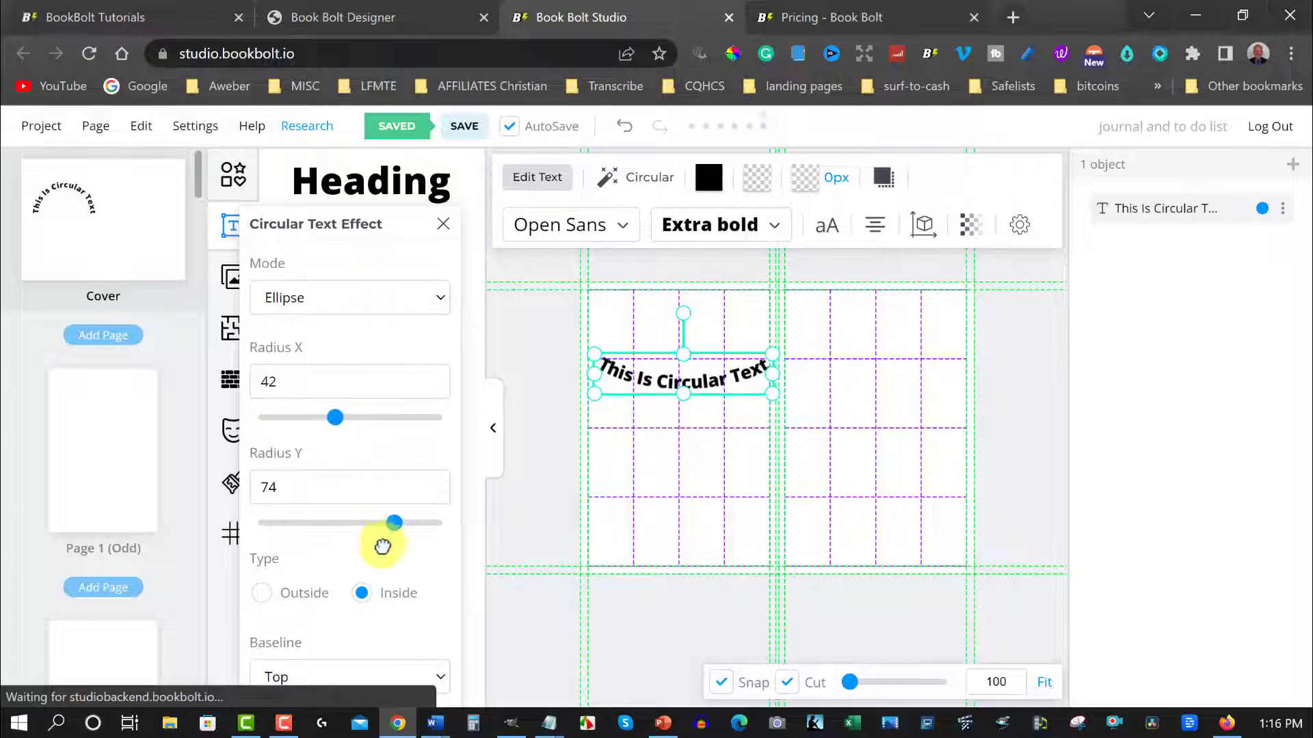
pyautogui.moveTo(394, 523); pyautogui.dragTo(305, 527)
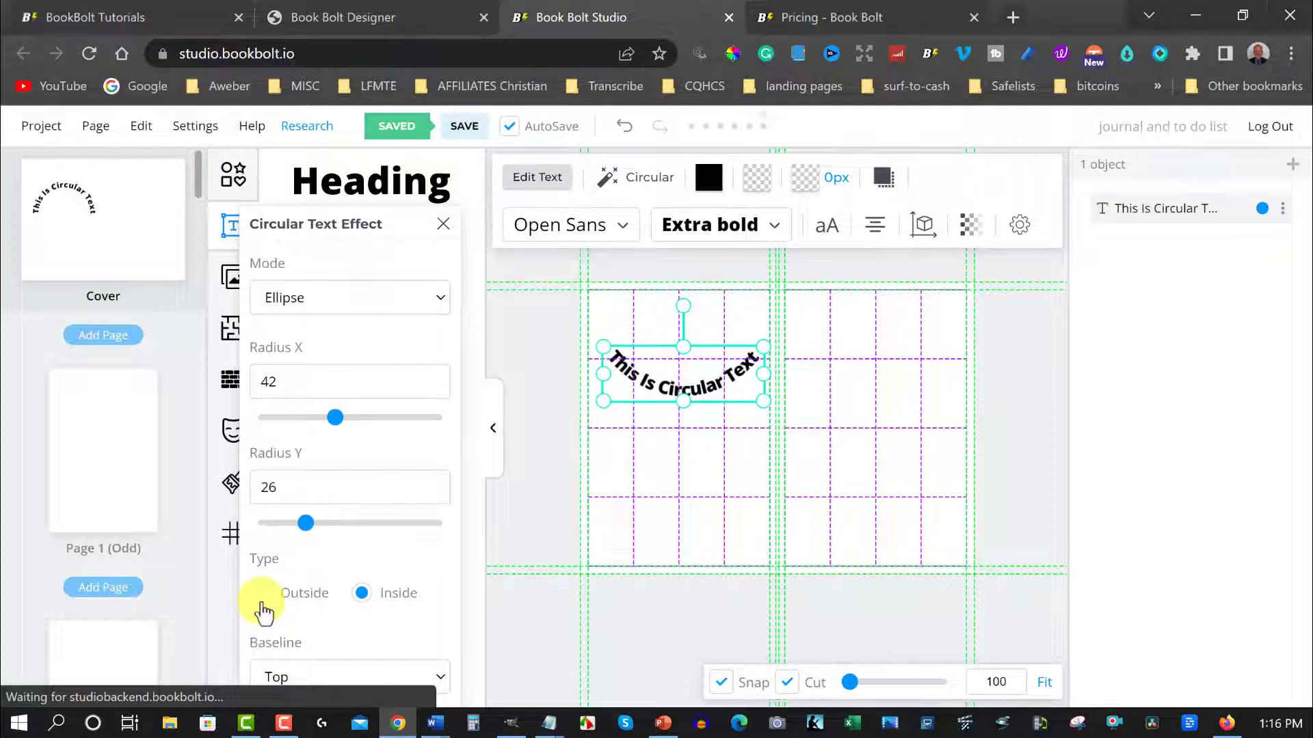
# Set the elliptical text's type to Outside and its Radius Y to 48.
pyautogui.click(262, 603)
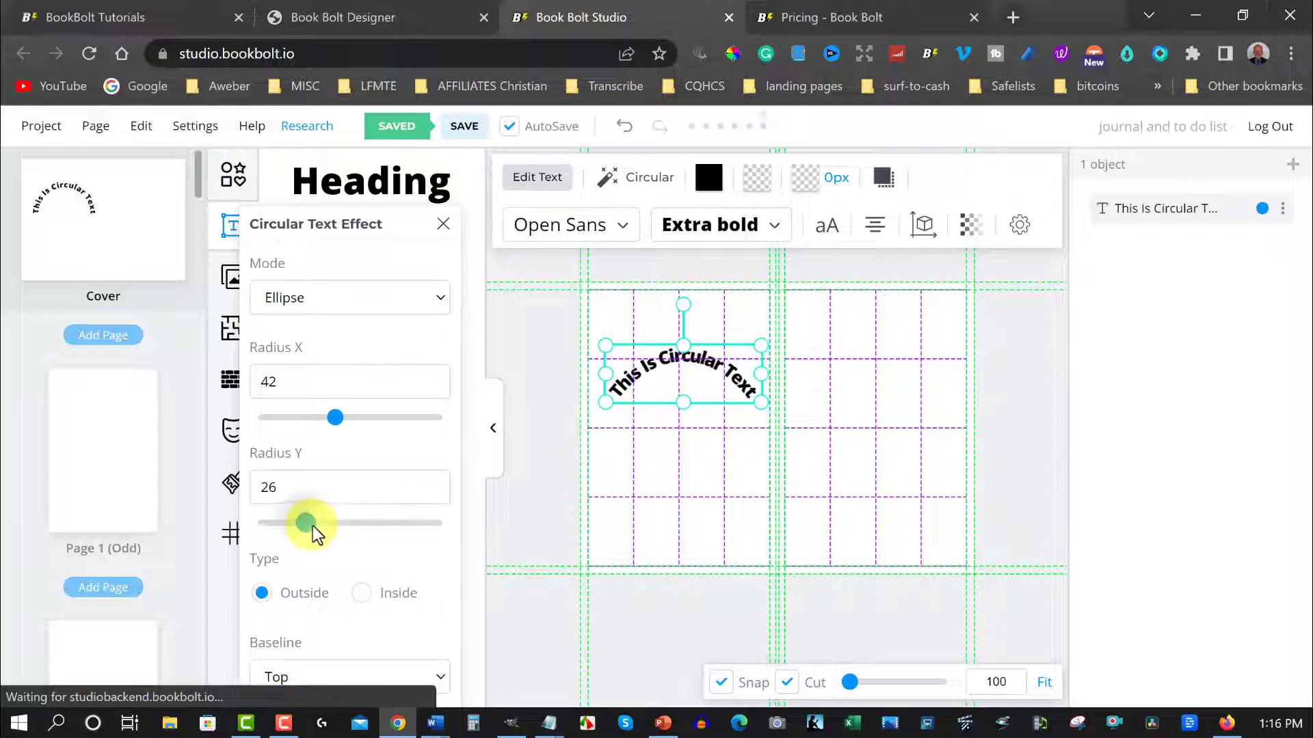
pyautogui.moveTo(313, 527); pyautogui.dragTo(346, 524)
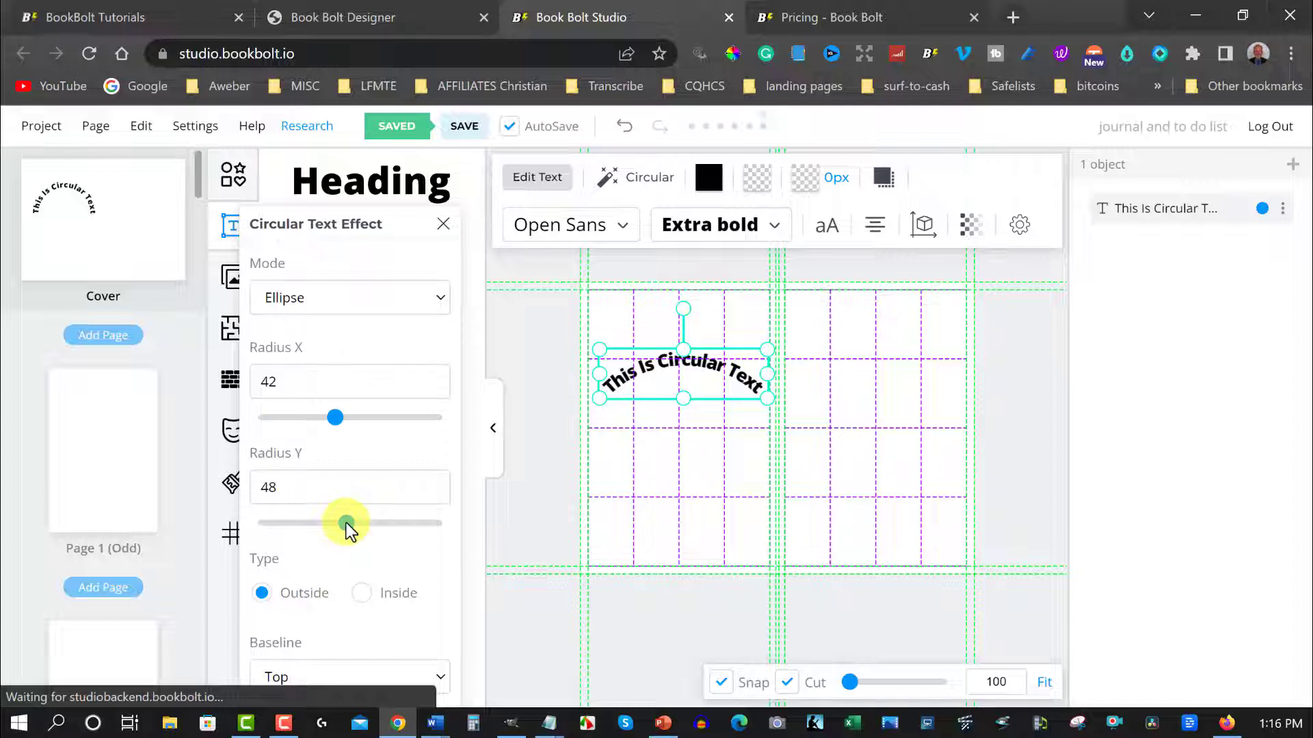
pyautogui.click(444, 225)
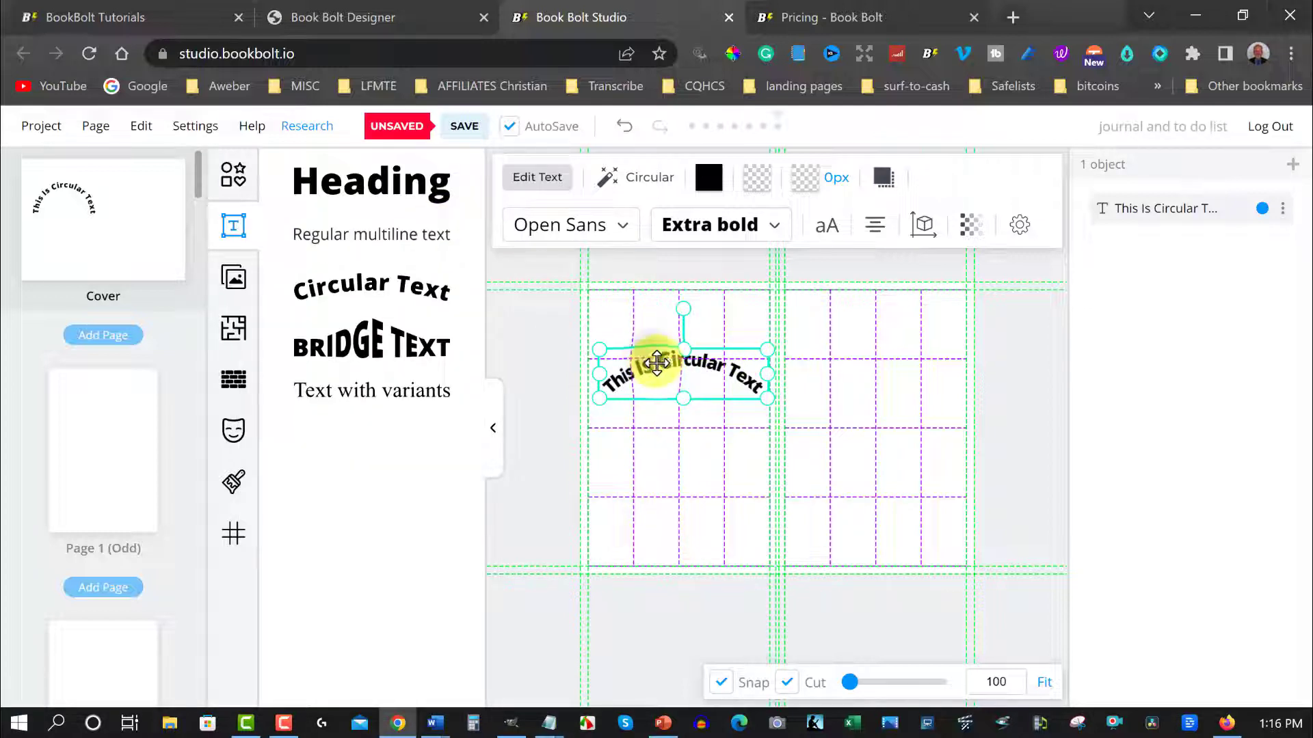
# Delete the circular text and add a Bridge Text object in the upper part of the back cover.
pyautogui.press('Delete')
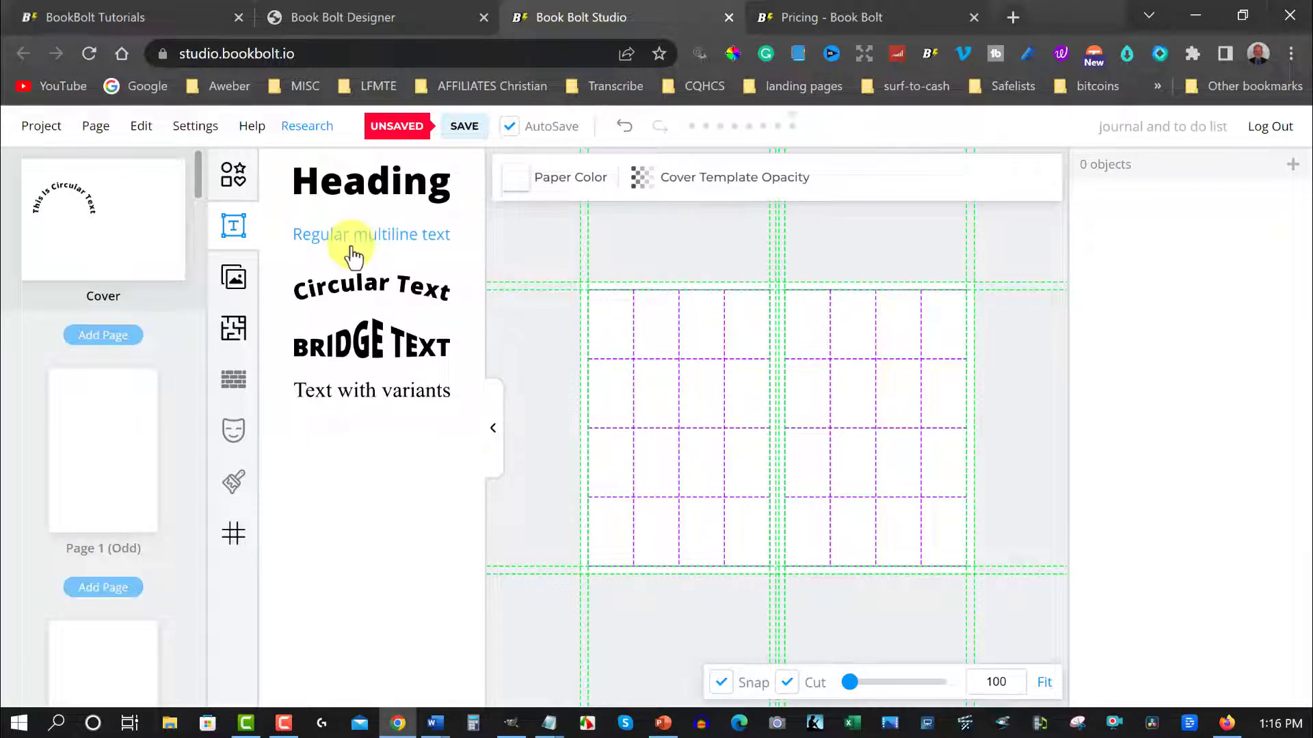
pyautogui.click(349, 348)
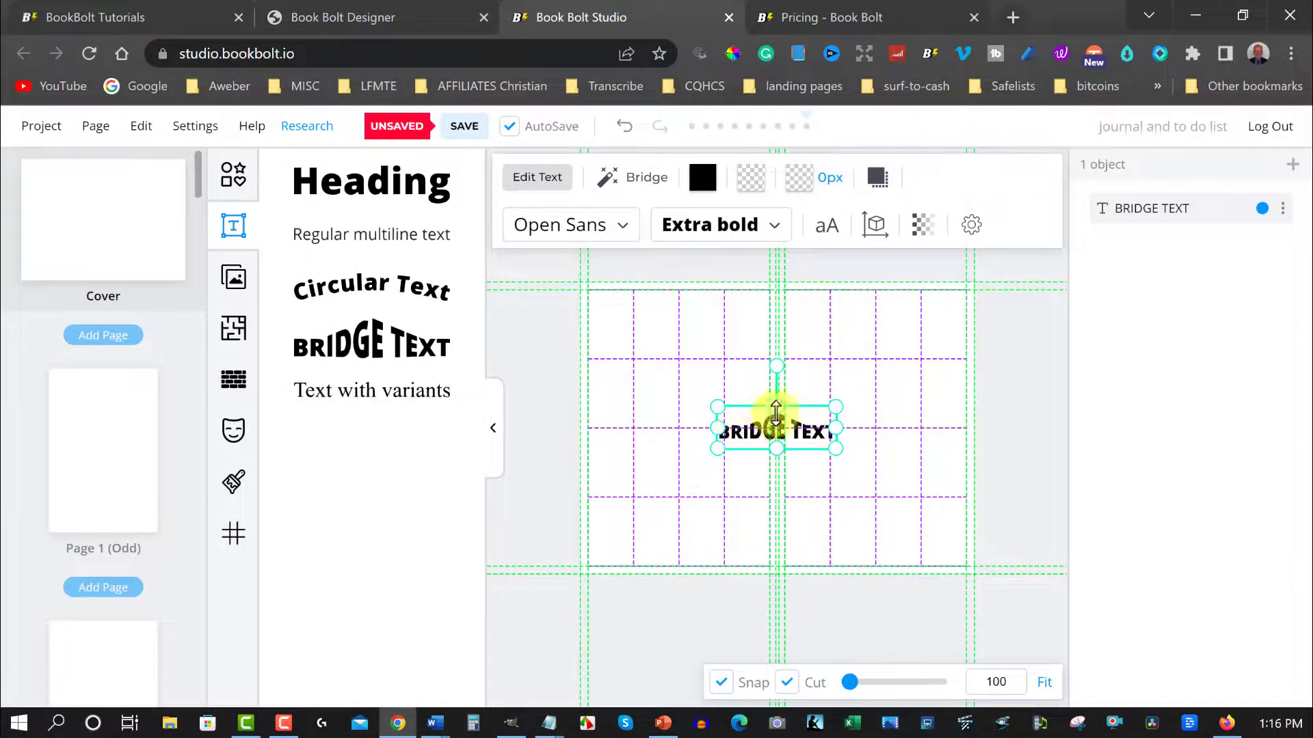
pyautogui.moveTo(730, 419); pyautogui.dragTo(728, 419)
pyautogui.moveTo(686, 384); pyautogui.dragTo(635, 370)
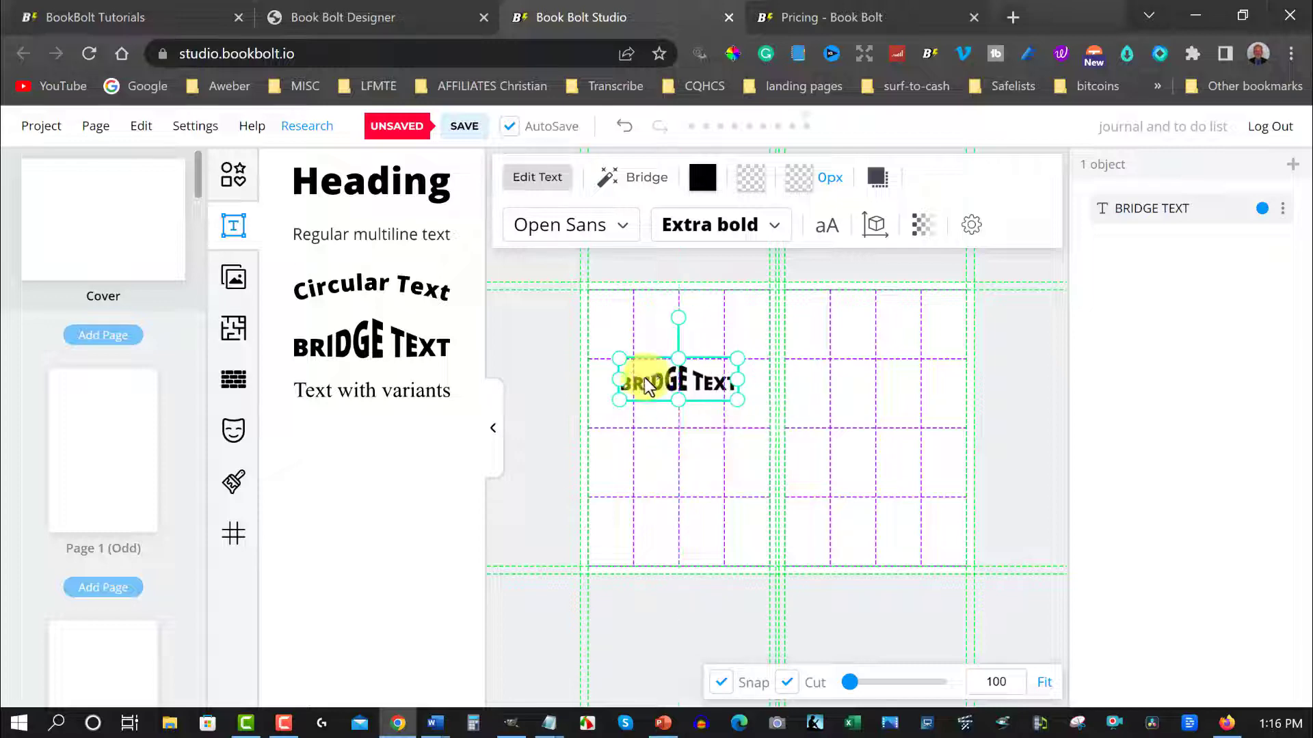
# Set the bridge text's top effect to height 1.9 cm, width 9.3 cm and align -47.
pyautogui.click(605, 179)
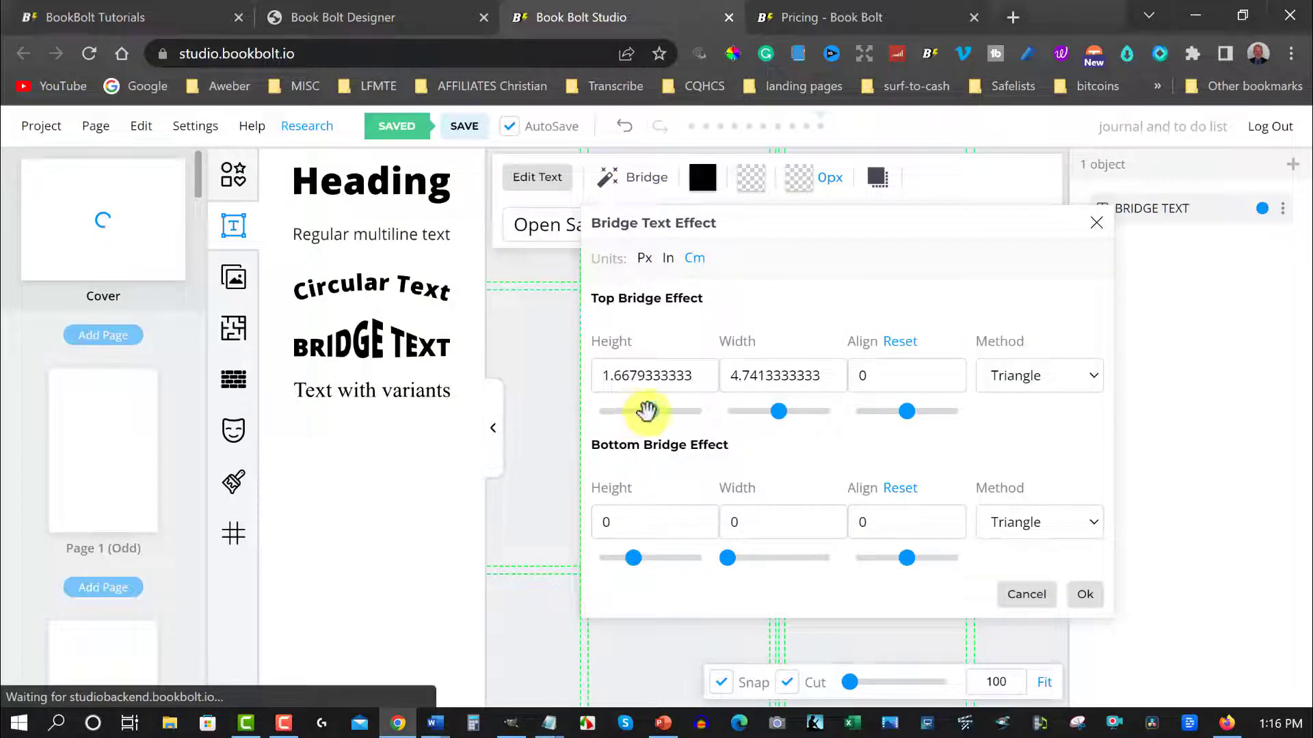
pyautogui.moveTo(844, 222); pyautogui.dragTo(337, 212)
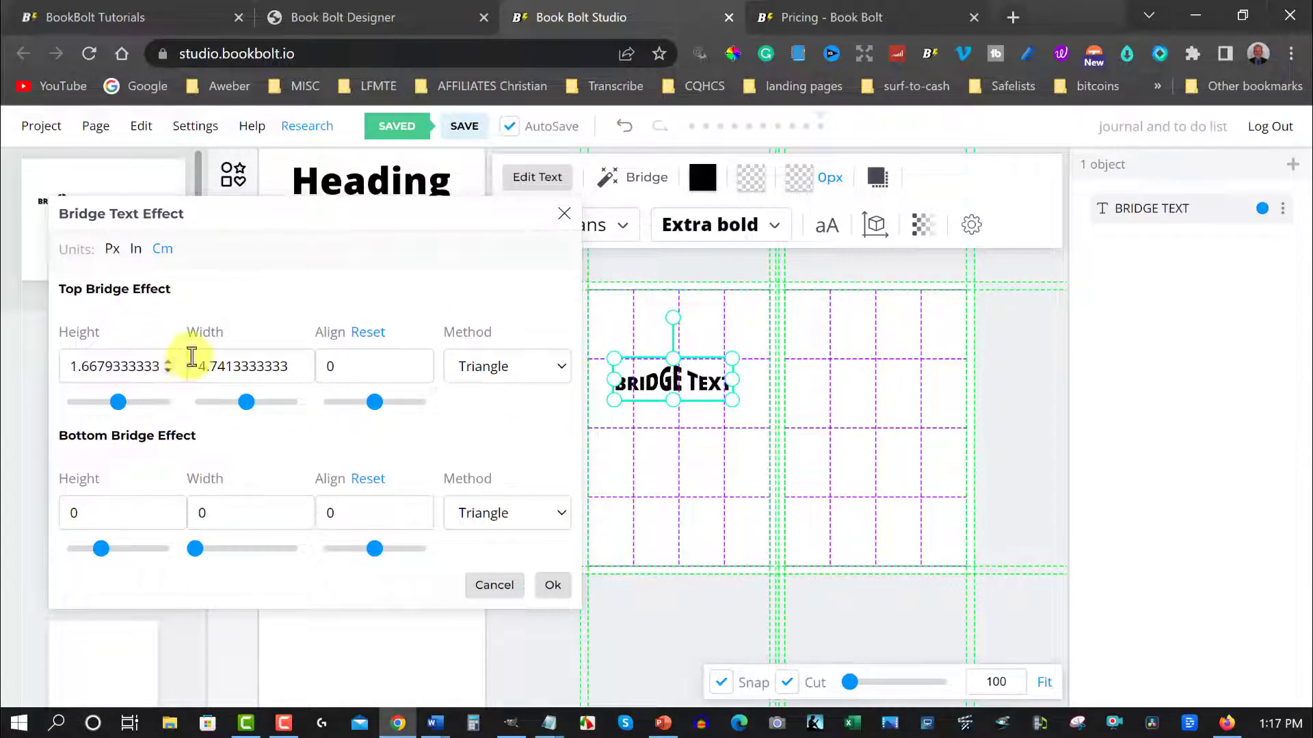
pyautogui.moveTo(117, 402)
pyautogui.mouseDown()
pyautogui.moveTo(97, 404)
pyautogui.moveTo(174, 409)
pyautogui.moveTo(120, 404)
pyautogui.mouseUp()
pyautogui.moveTo(246, 398); pyautogui.dragTo(350, 414)
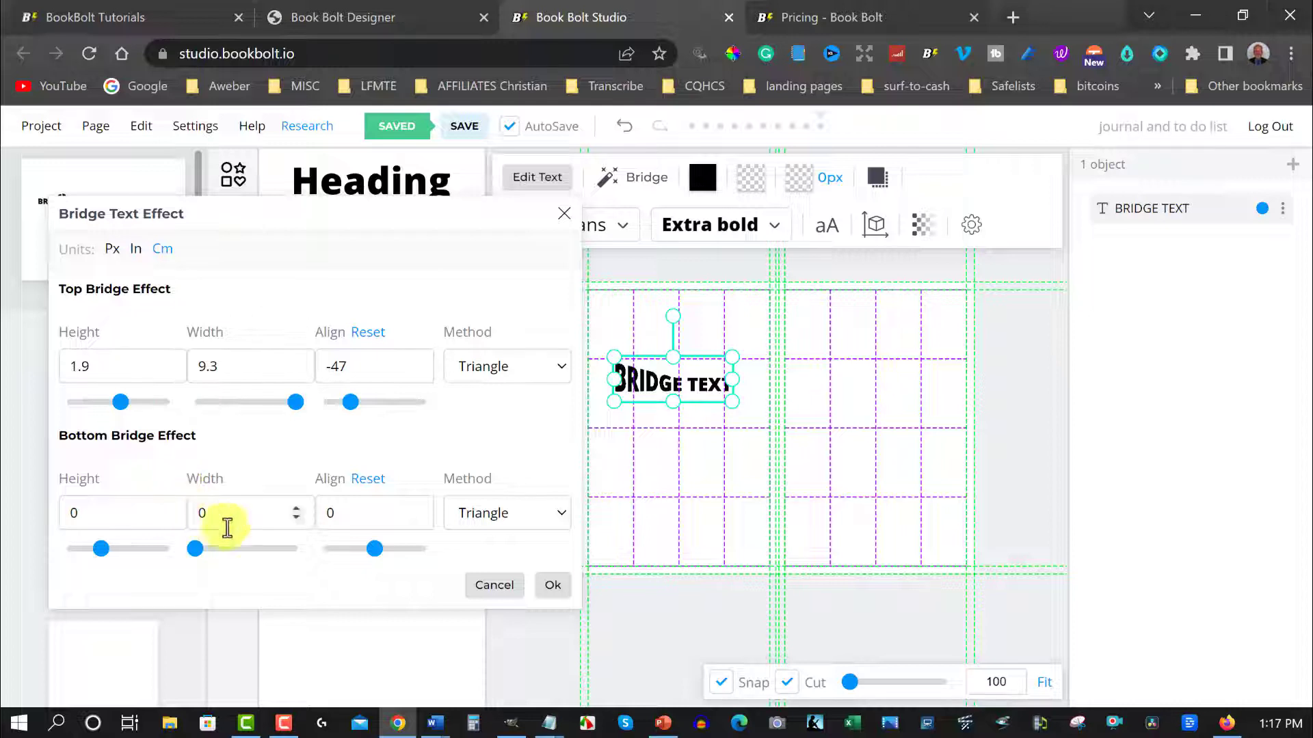
pyautogui.click(566, 214)
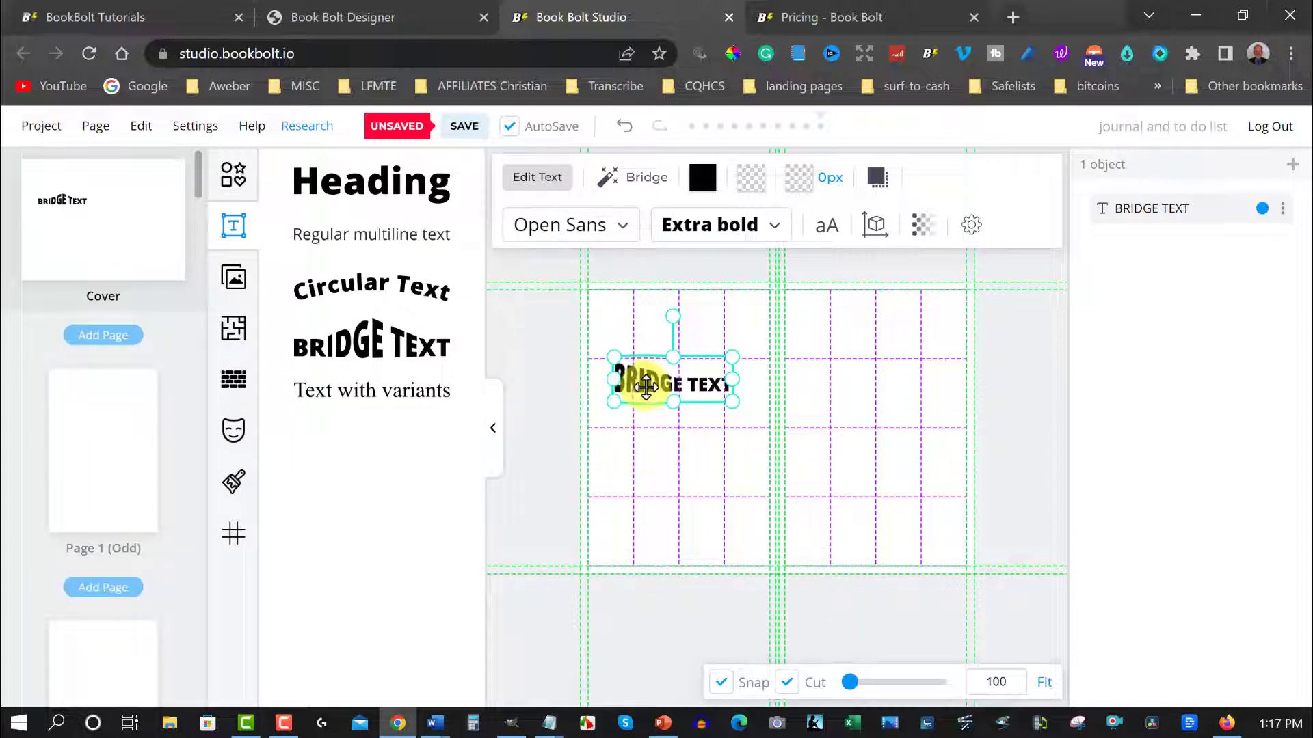
# Replace the bridge text with a single heading on the front cover, removing the duplicate heading.
pyautogui.press('Delete')
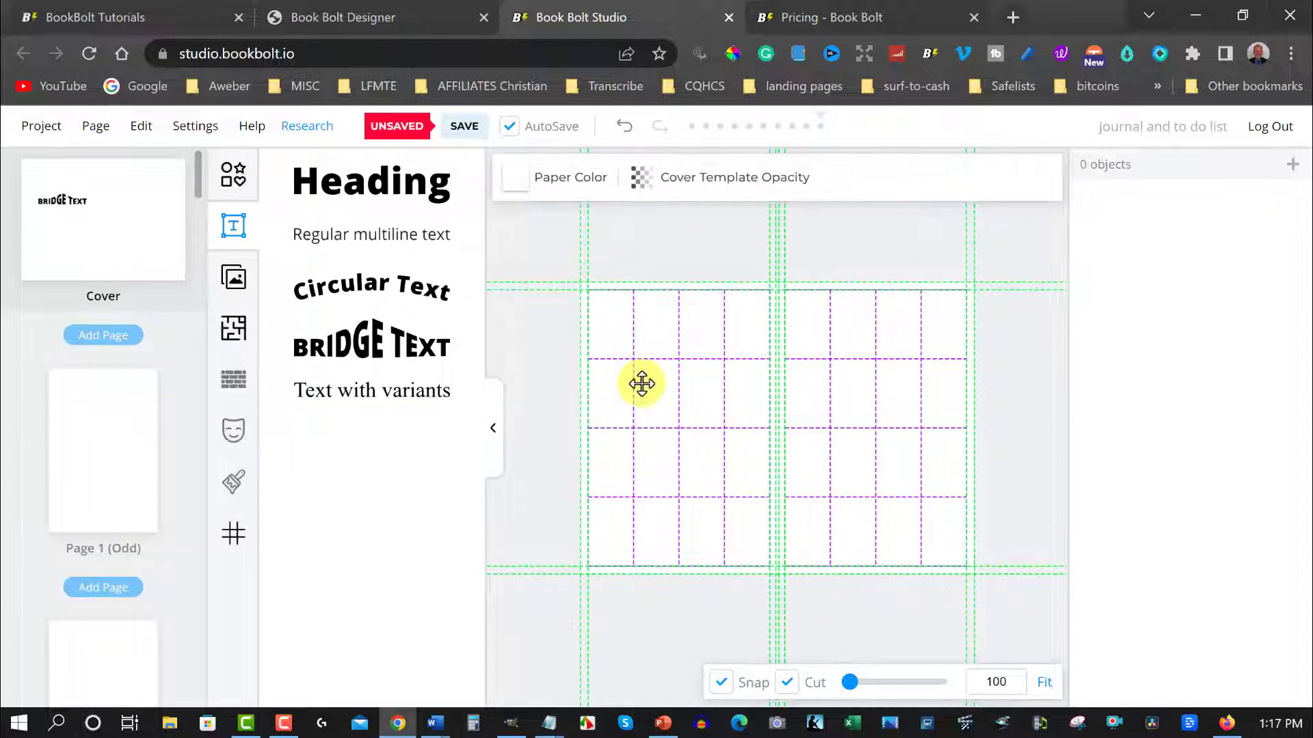
pyautogui.click(325, 184)
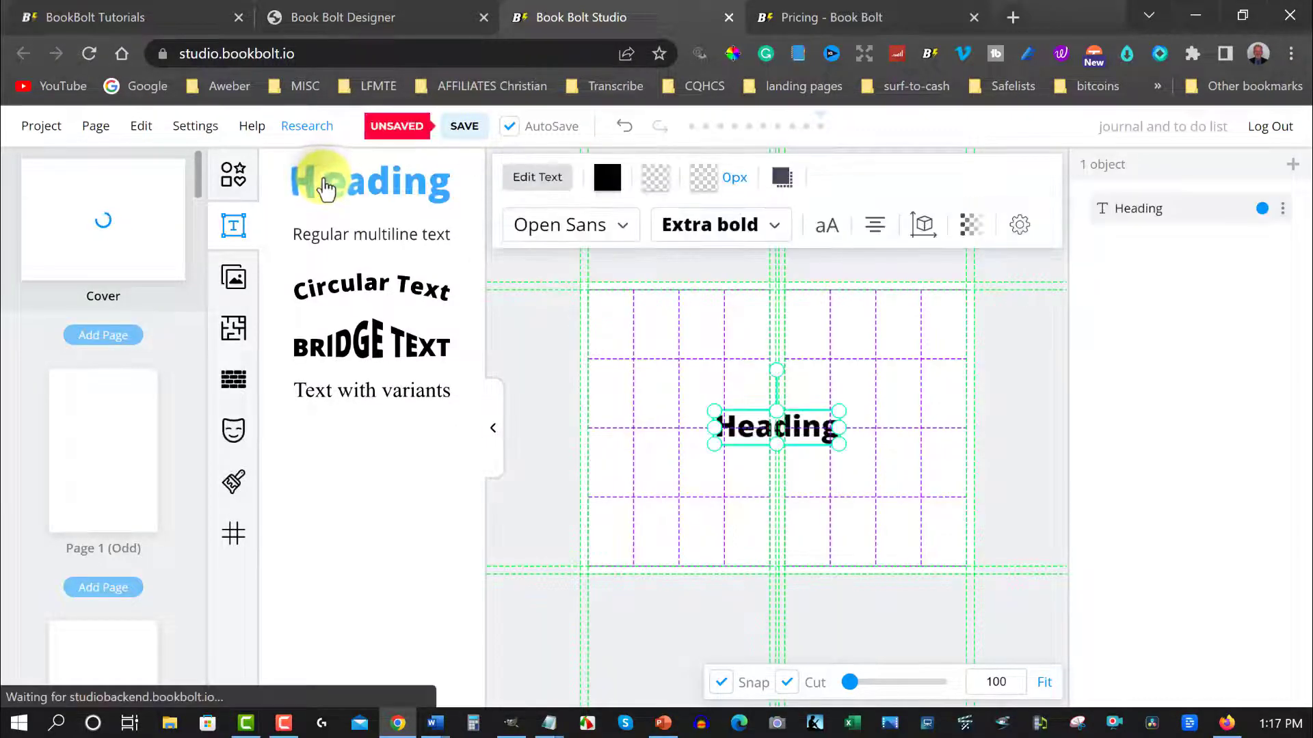
pyautogui.click(325, 185)
pyautogui.moveTo(744, 429); pyautogui.dragTo(902, 369)
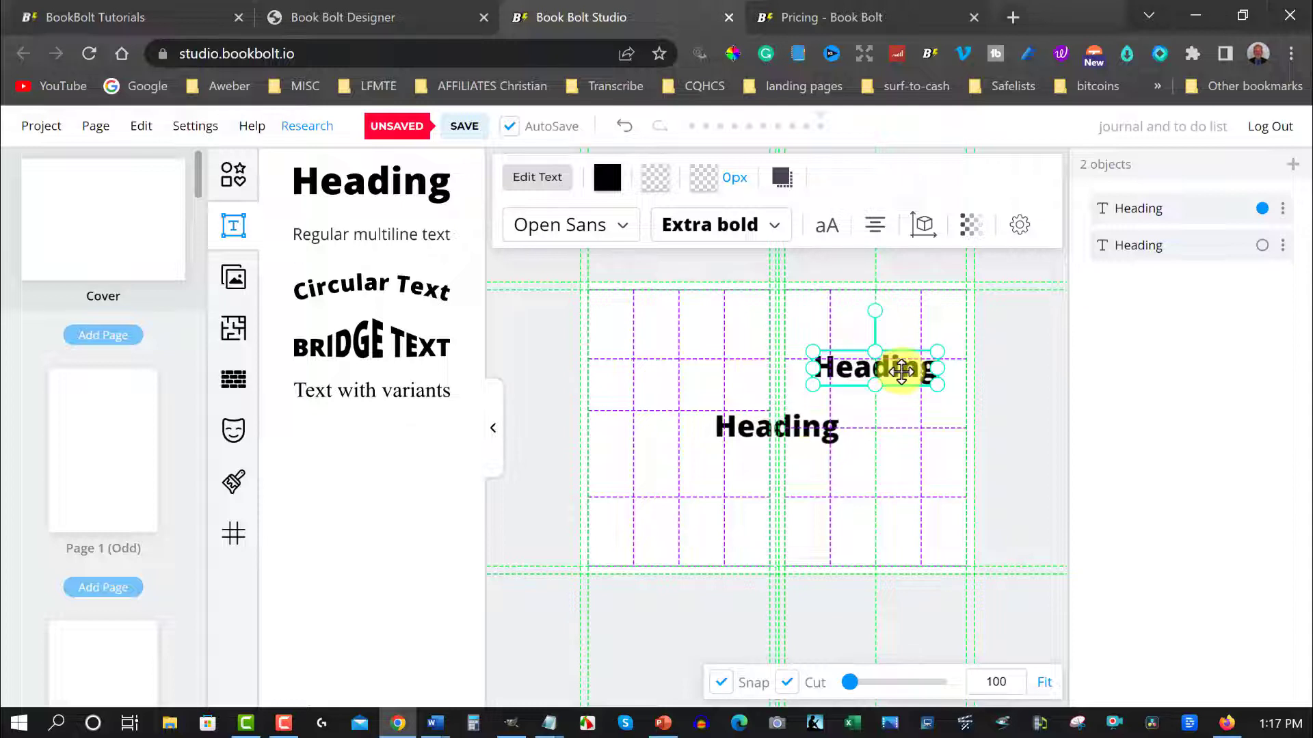
pyautogui.click(808, 428)
pyautogui.moveTo(819, 431); pyautogui.dragTo(860, 445)
pyautogui.press('Delete')
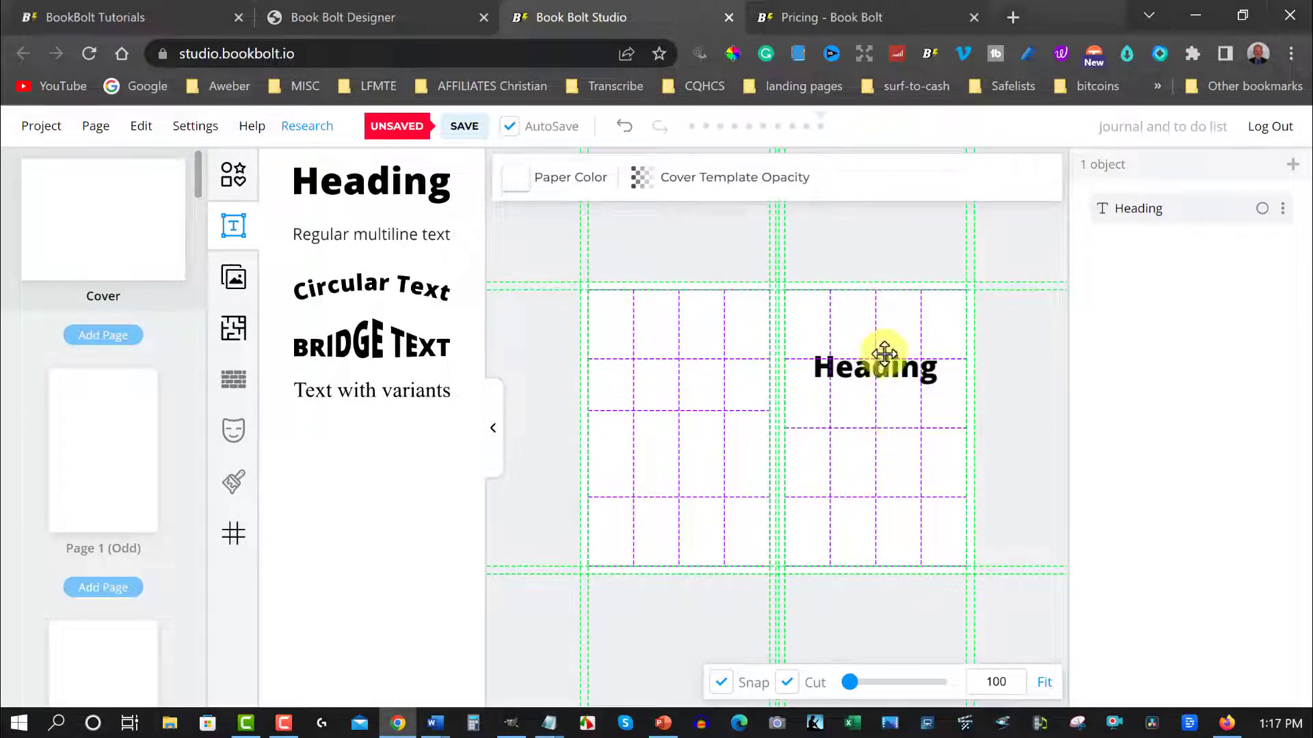
# Set the heading's font size to 1.1 cm and its line height to 114.
pyautogui.click(866, 368)
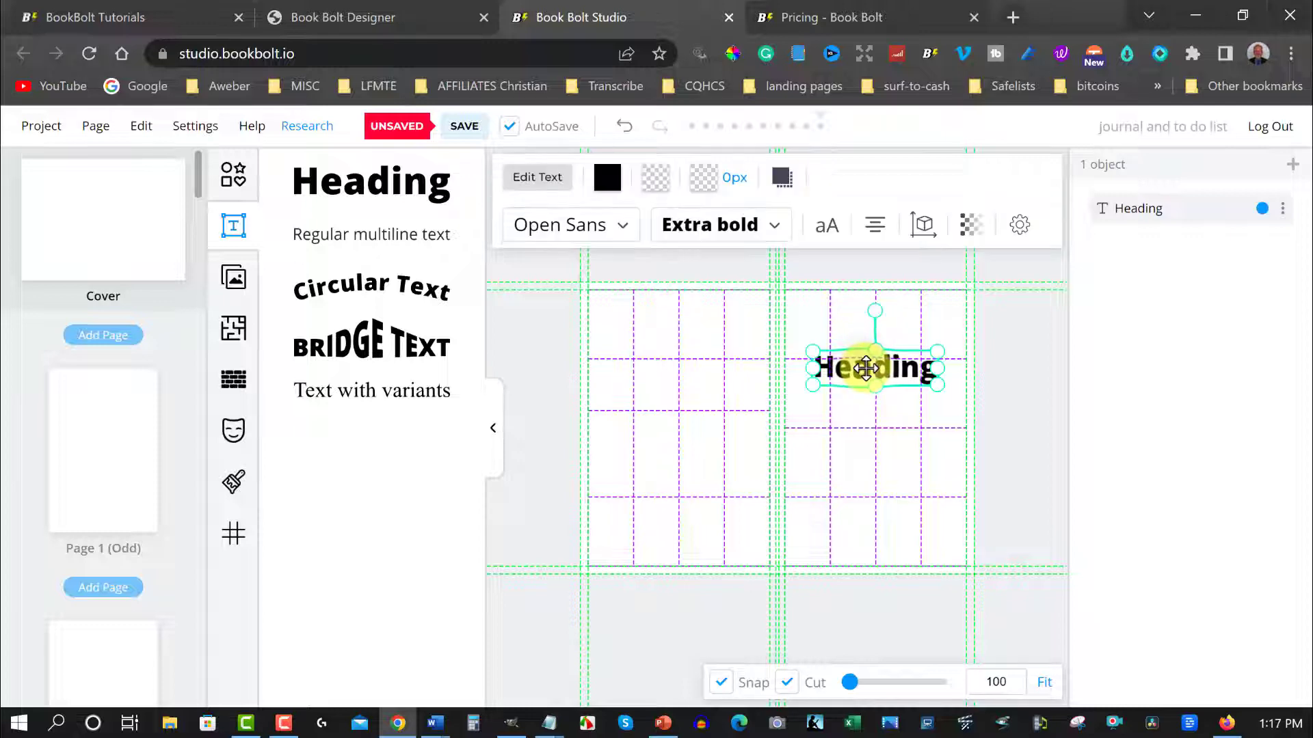
pyautogui.click(825, 229)
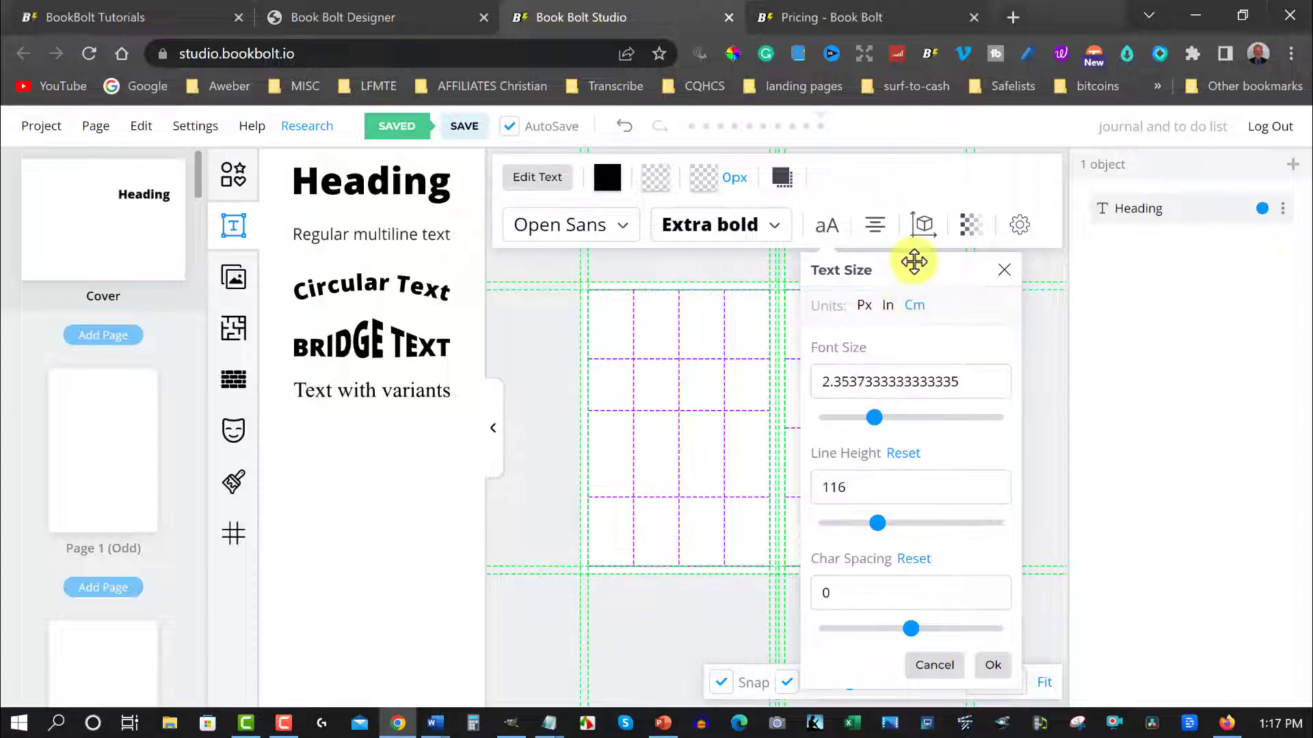
pyautogui.moveTo(909, 268); pyautogui.dragTo(404, 205)
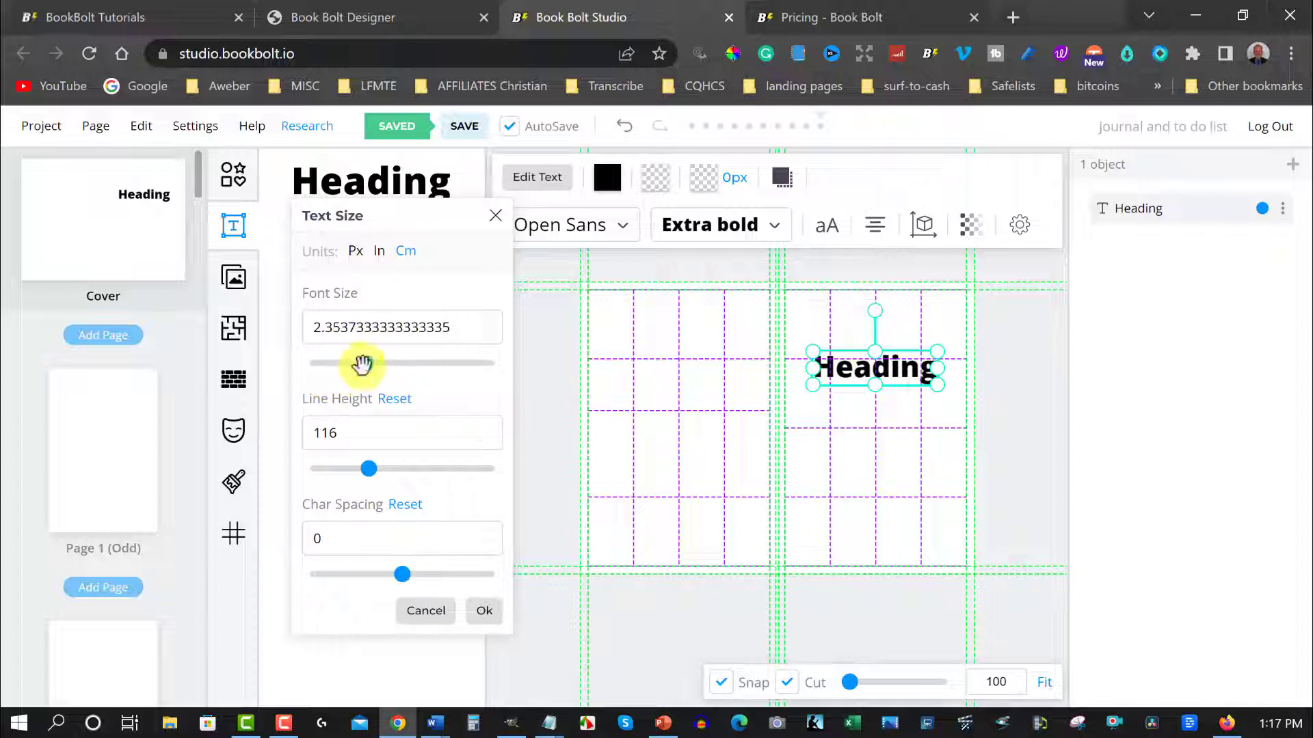
pyautogui.moveTo(365, 364); pyautogui.dragTo(334, 363)
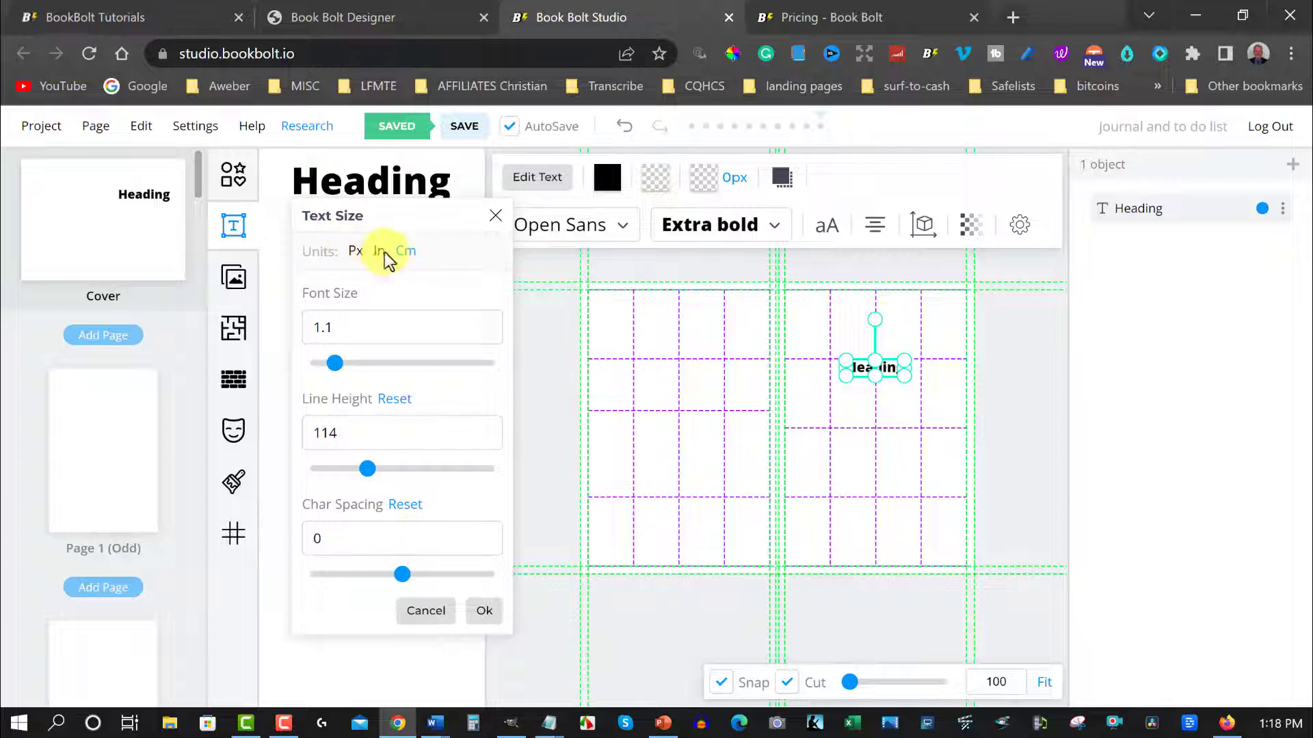
pyautogui.click(496, 218)
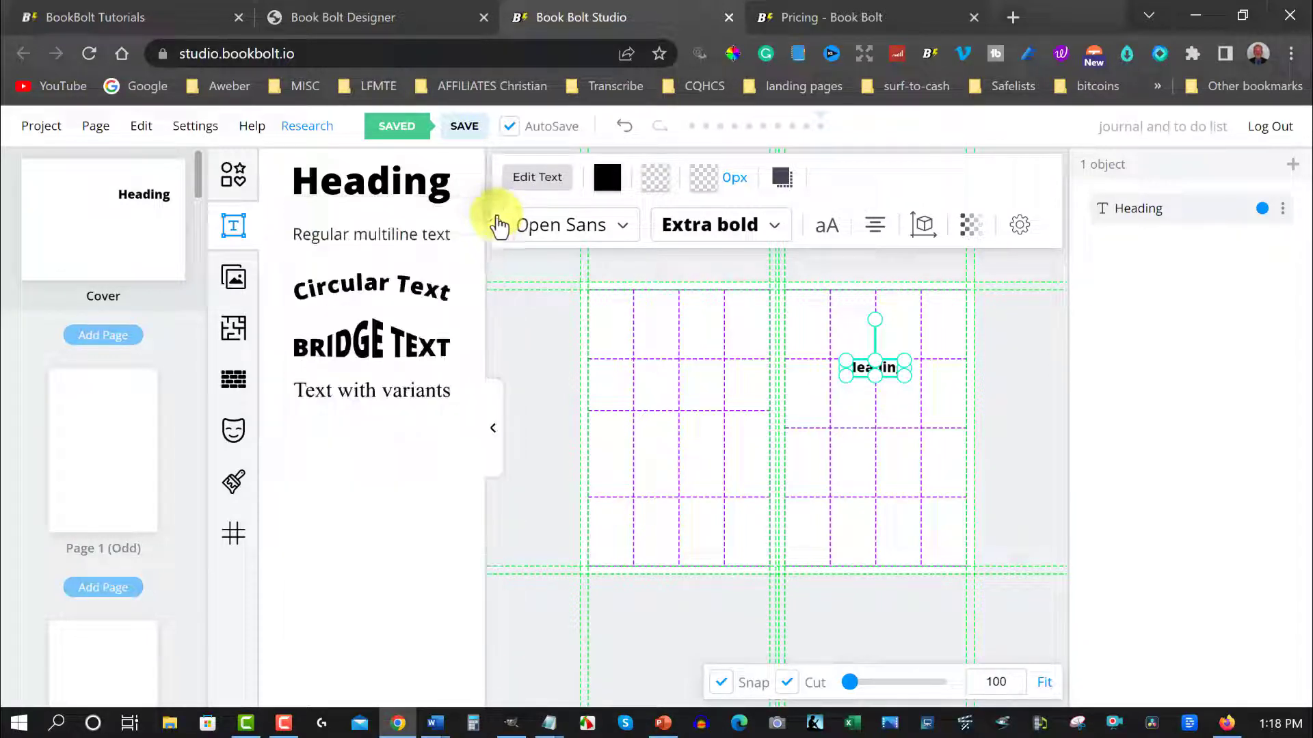
# Delete the heading and place the scared smiley image from My Uploads on the upper part of the back cover.
pyautogui.moveTo(837, 382); pyautogui.dragTo(668, 369)
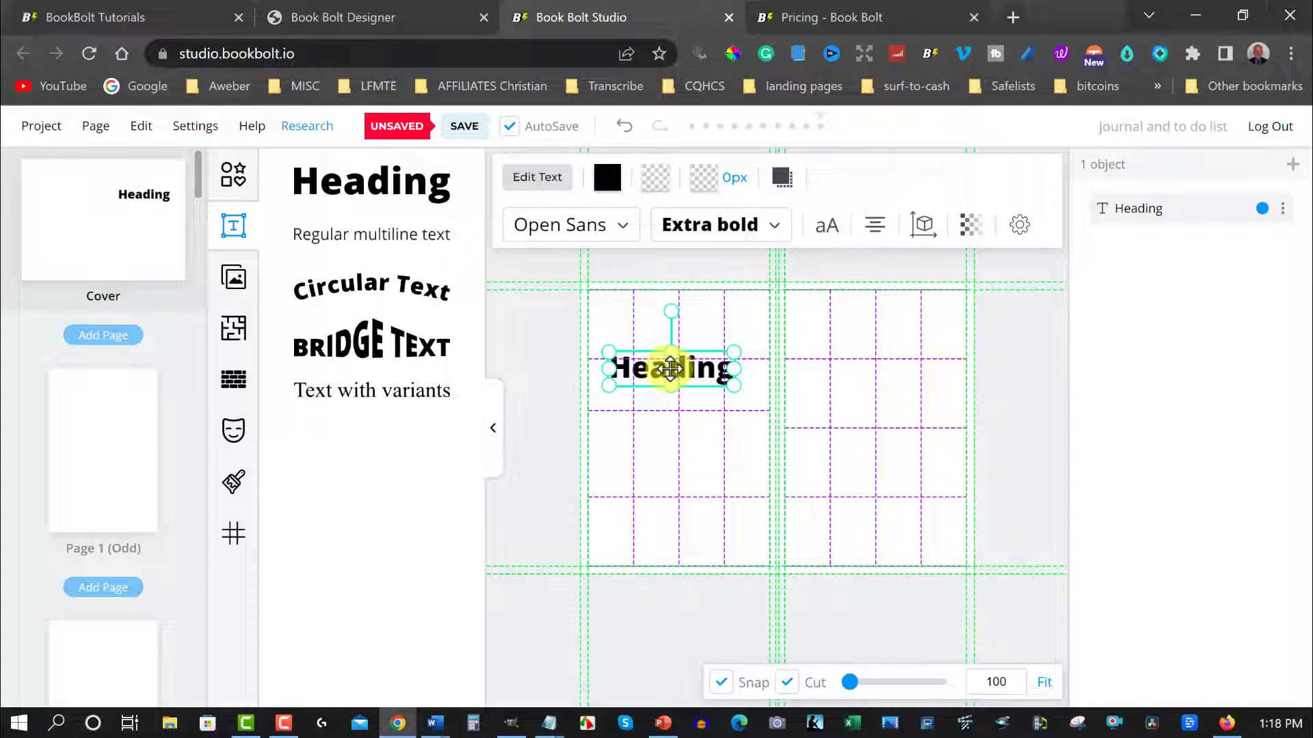
pyautogui.press('Delete')
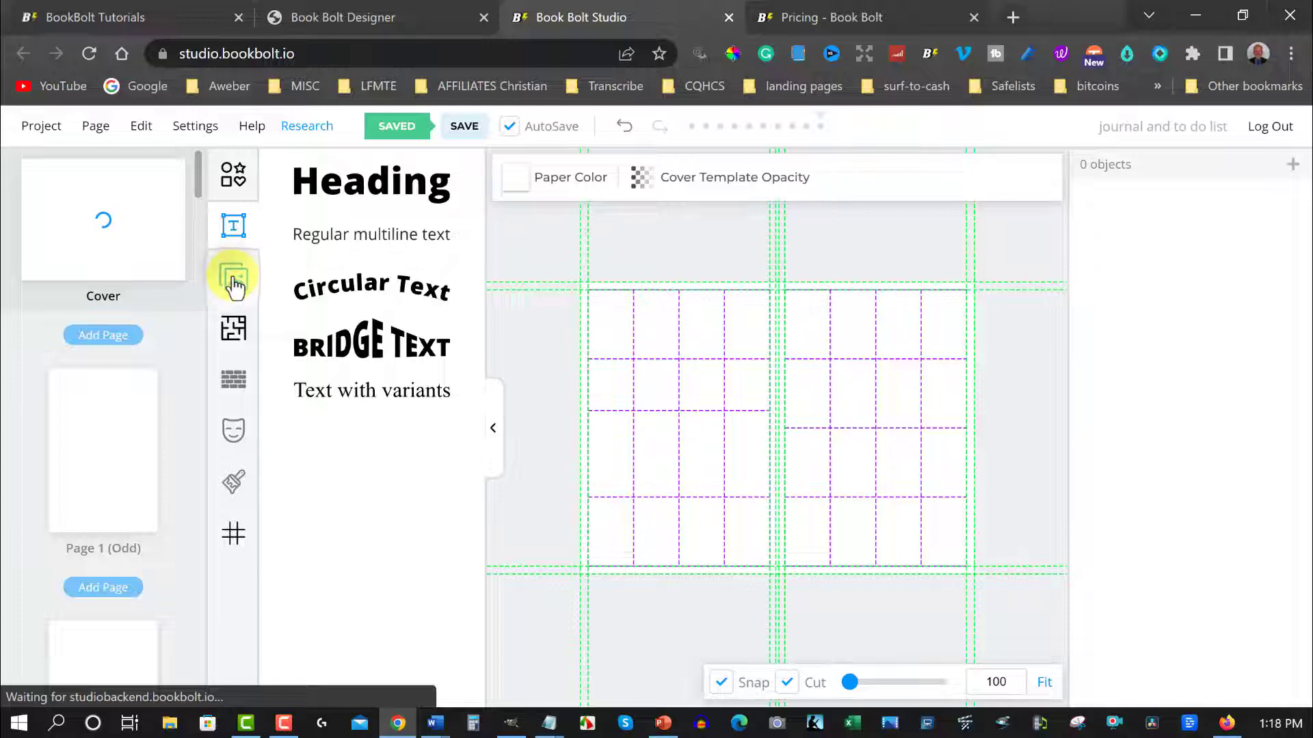
pyautogui.click(233, 281)
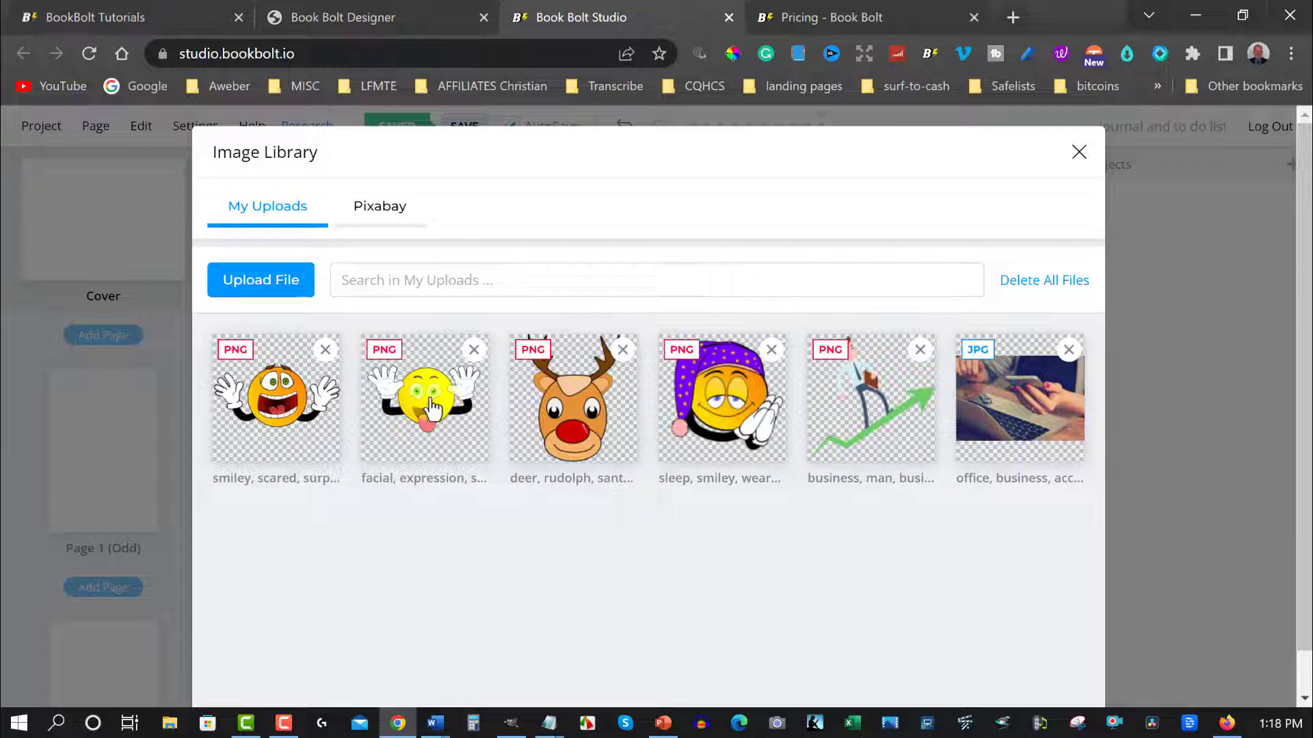
pyautogui.click(260, 409)
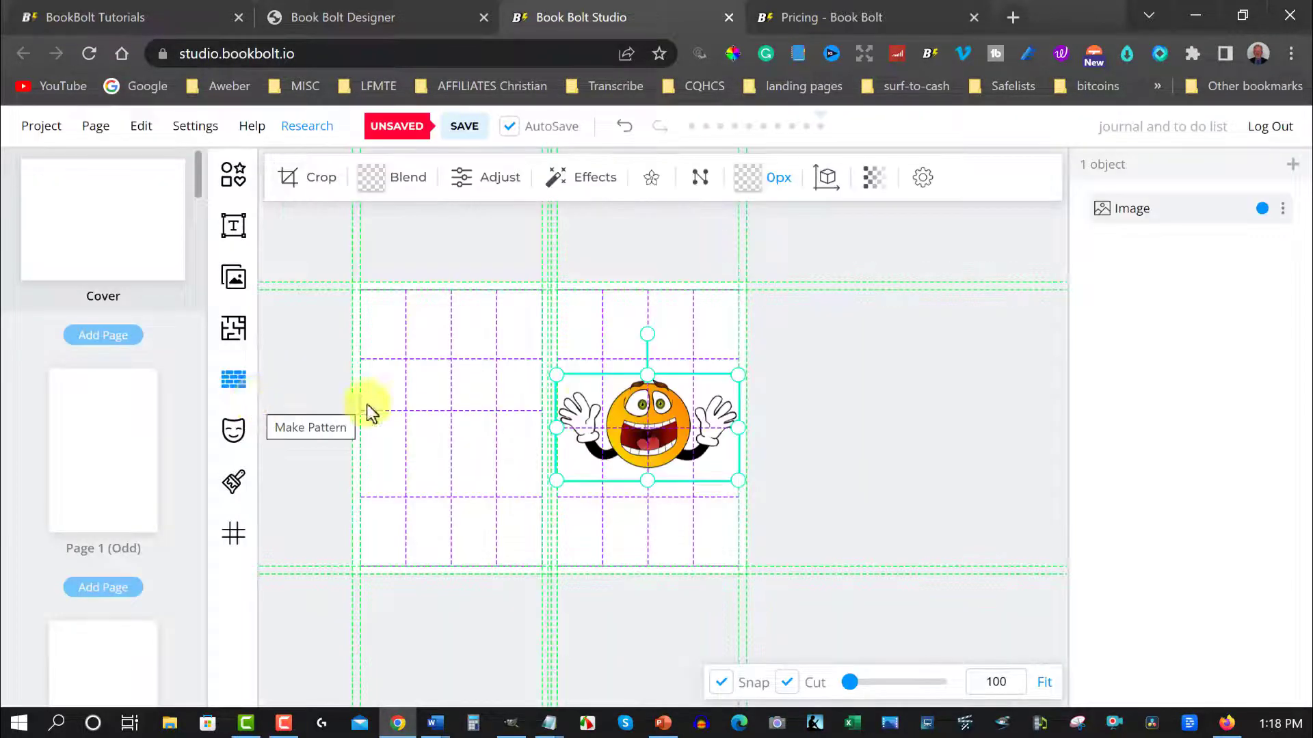
pyautogui.moveTo(649, 413); pyautogui.dragTo(453, 374)
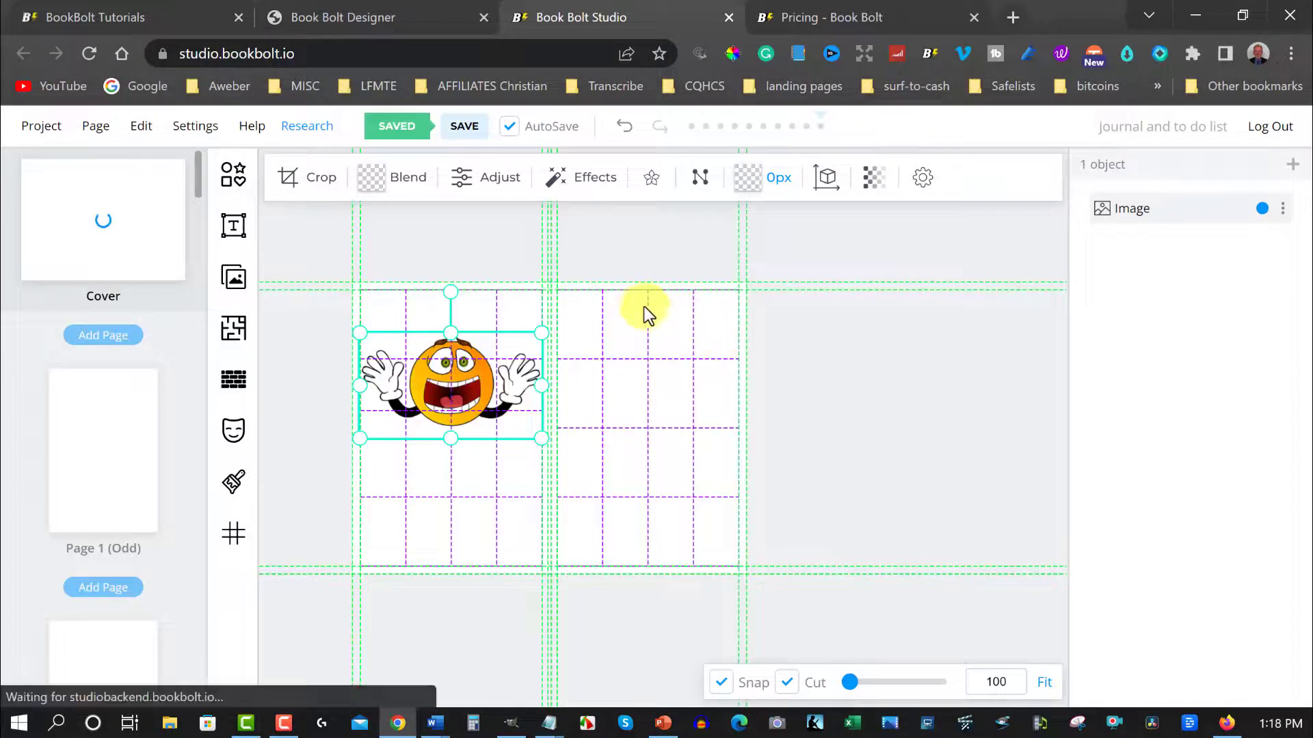
# Remove all grid lines from the cover.
pyautogui.click(233, 535)
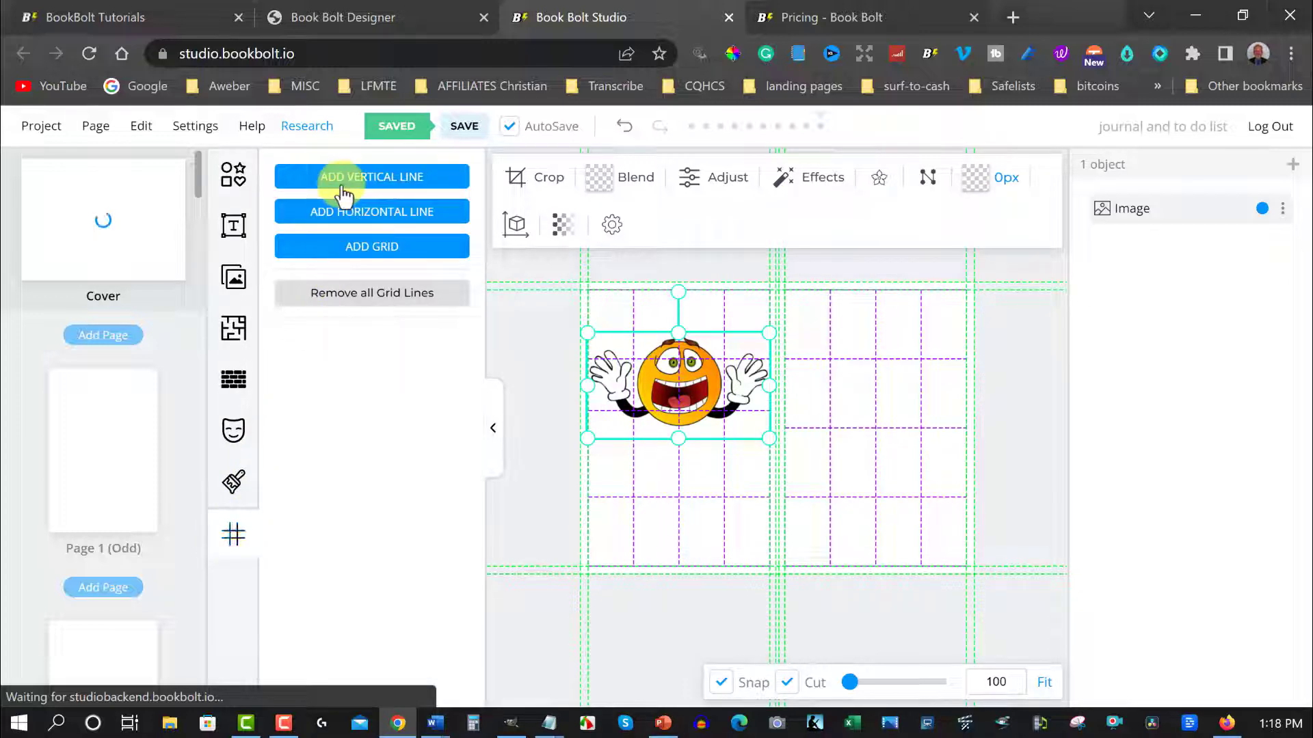
pyautogui.click(353, 299)
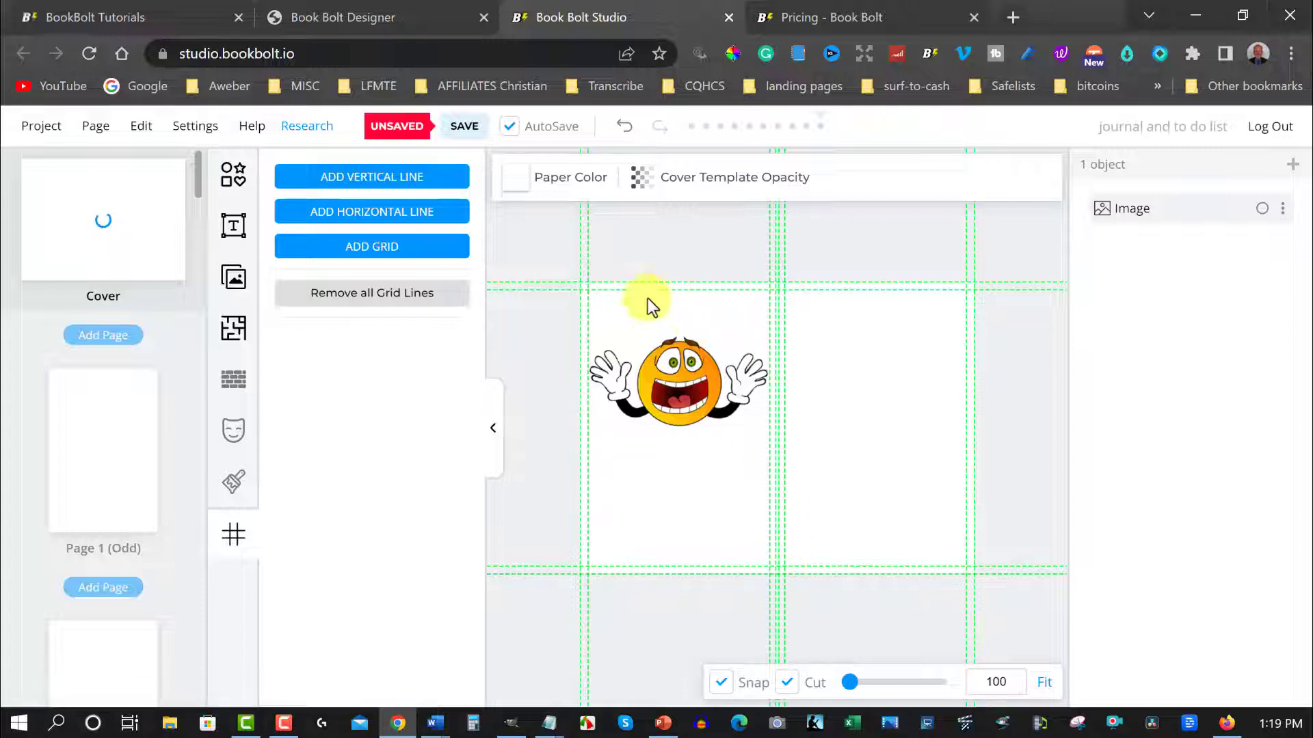
# Try a black Overlay blend at 100 alpha on the smiley image, and undo it.
pyautogui.click(678, 372)
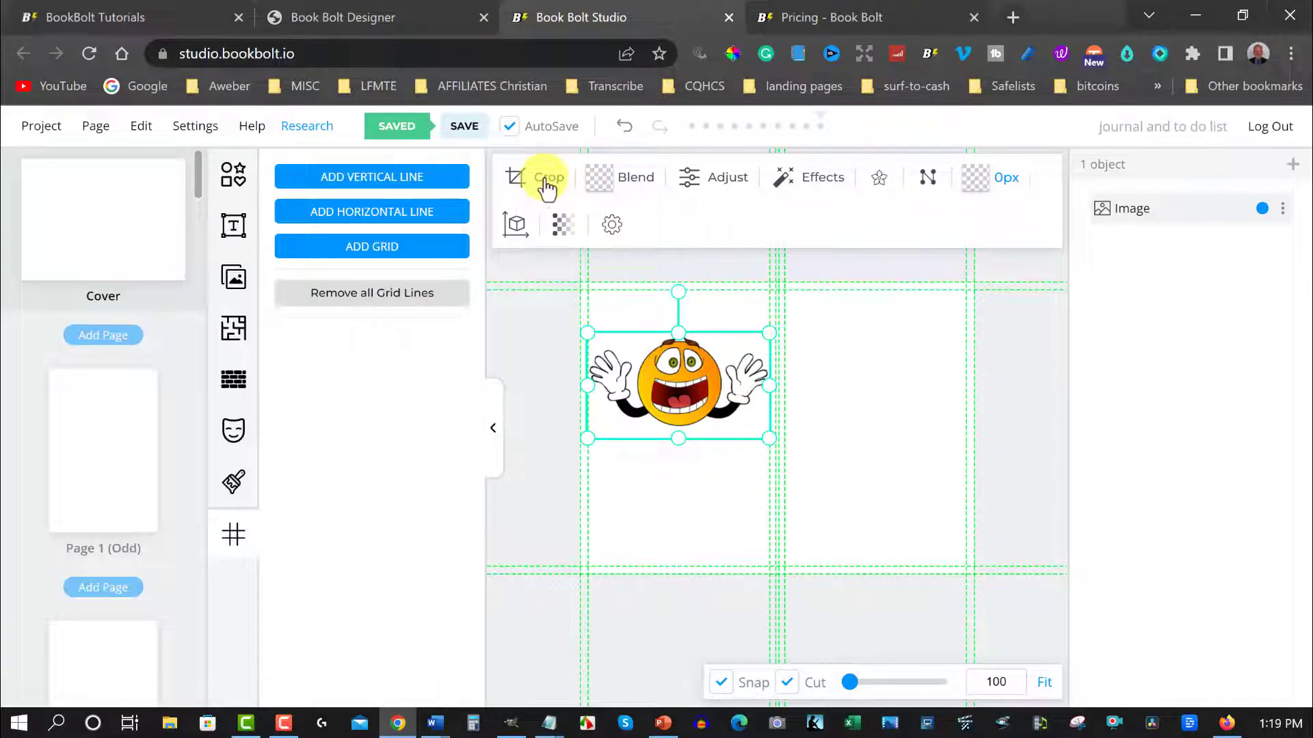
pyautogui.click(597, 184)
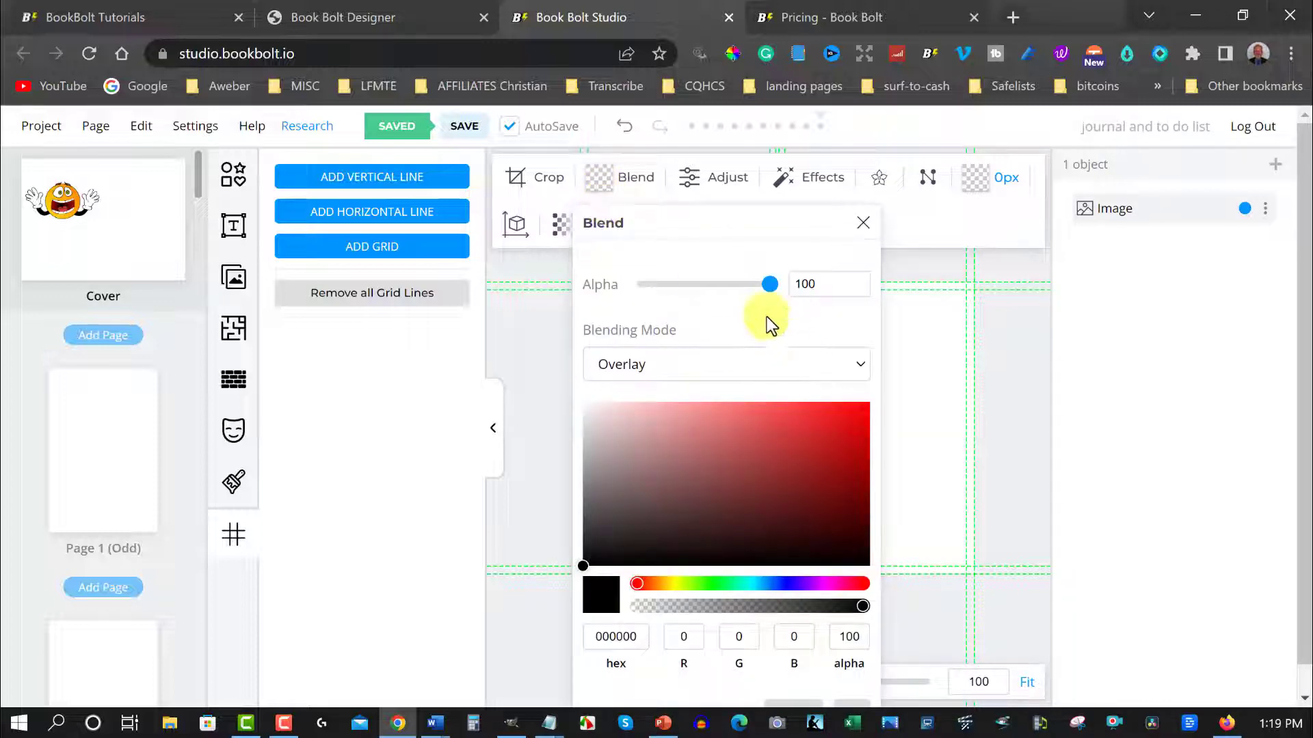
pyautogui.moveTo(759, 218); pyautogui.dragTo(344, 192)
pyautogui.moveTo(353, 256); pyautogui.dragTo(381, 284)
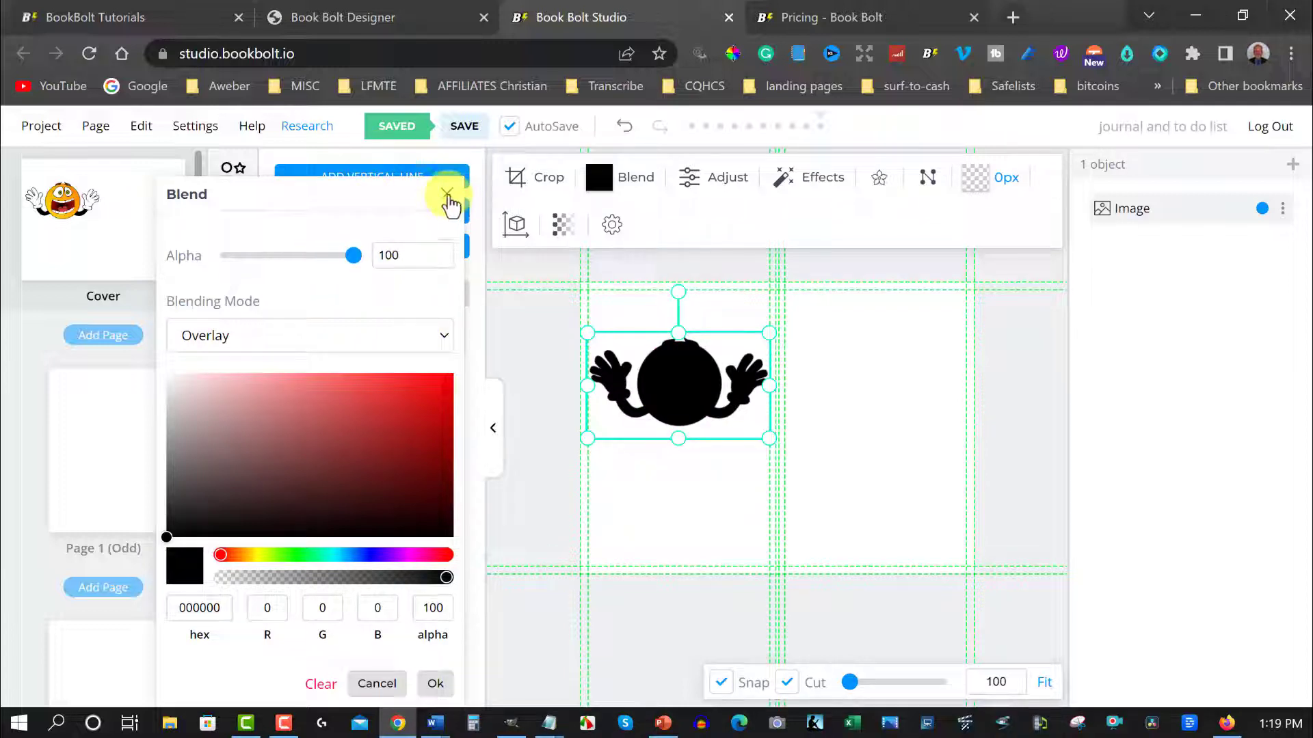
pyautogui.click(447, 195)
pyautogui.click(625, 128)
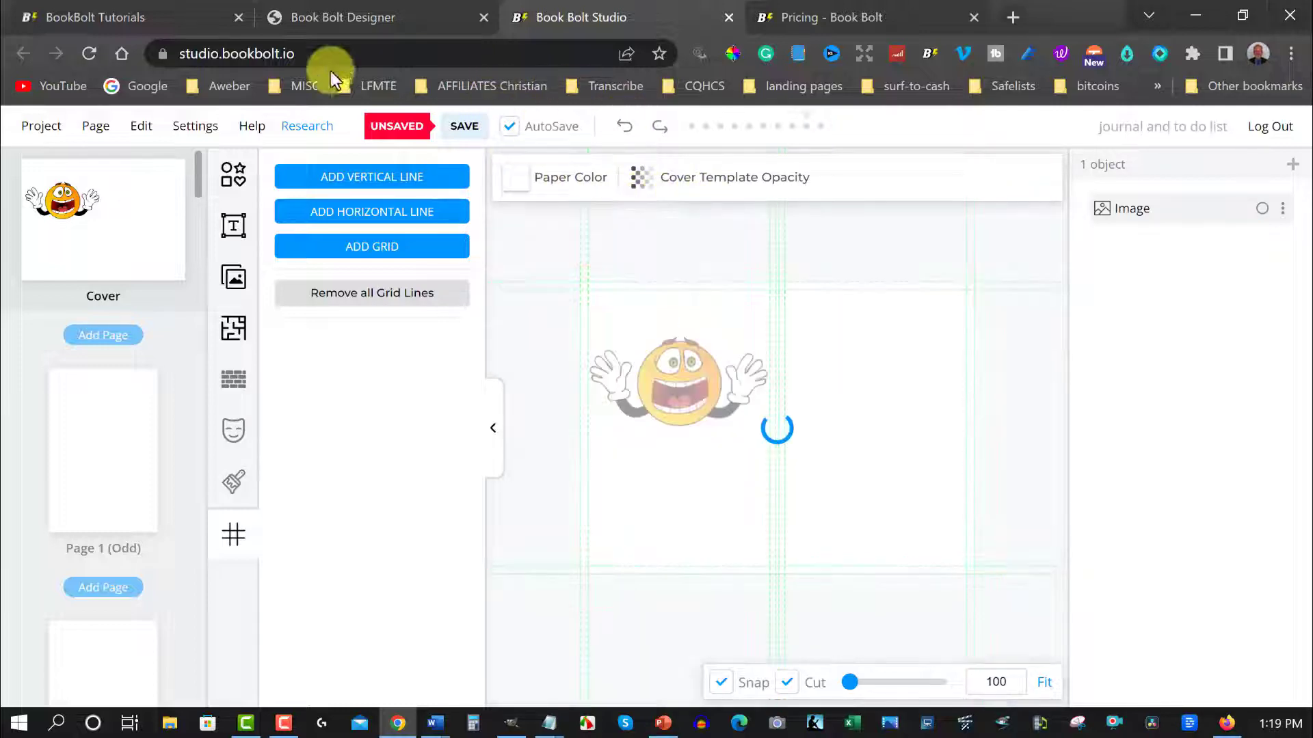
# Examine the Adjust sliders and the Image Effects presets available for the smiley image without applying any.
pyautogui.click(678, 377)
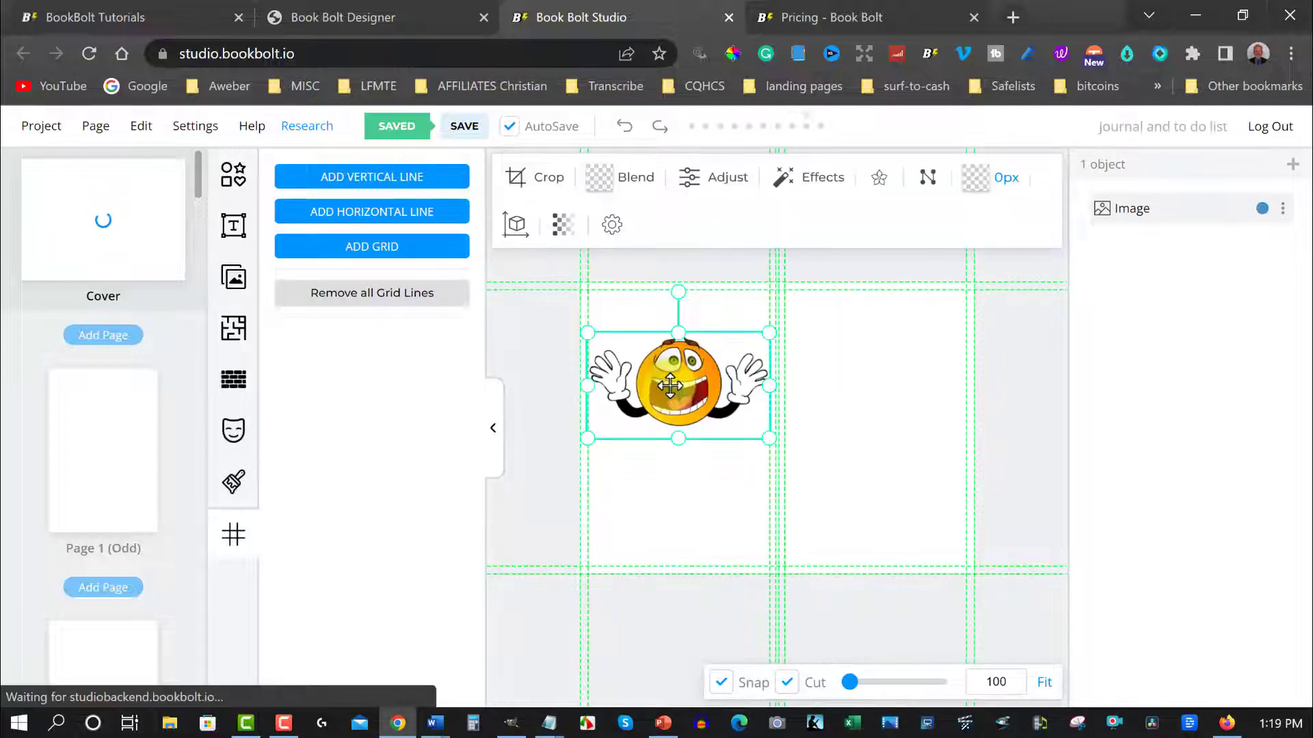
pyautogui.click(728, 183)
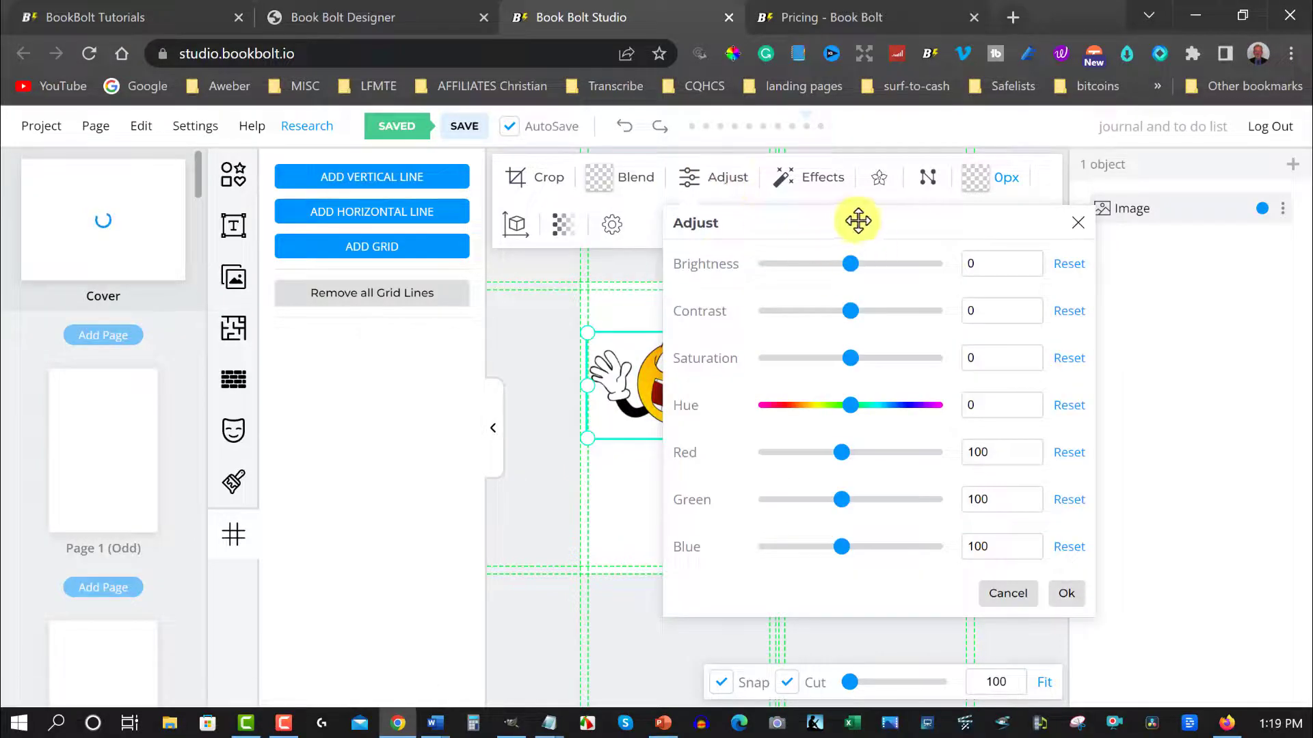
pyautogui.moveTo(848, 214); pyautogui.dragTo(249, 179)
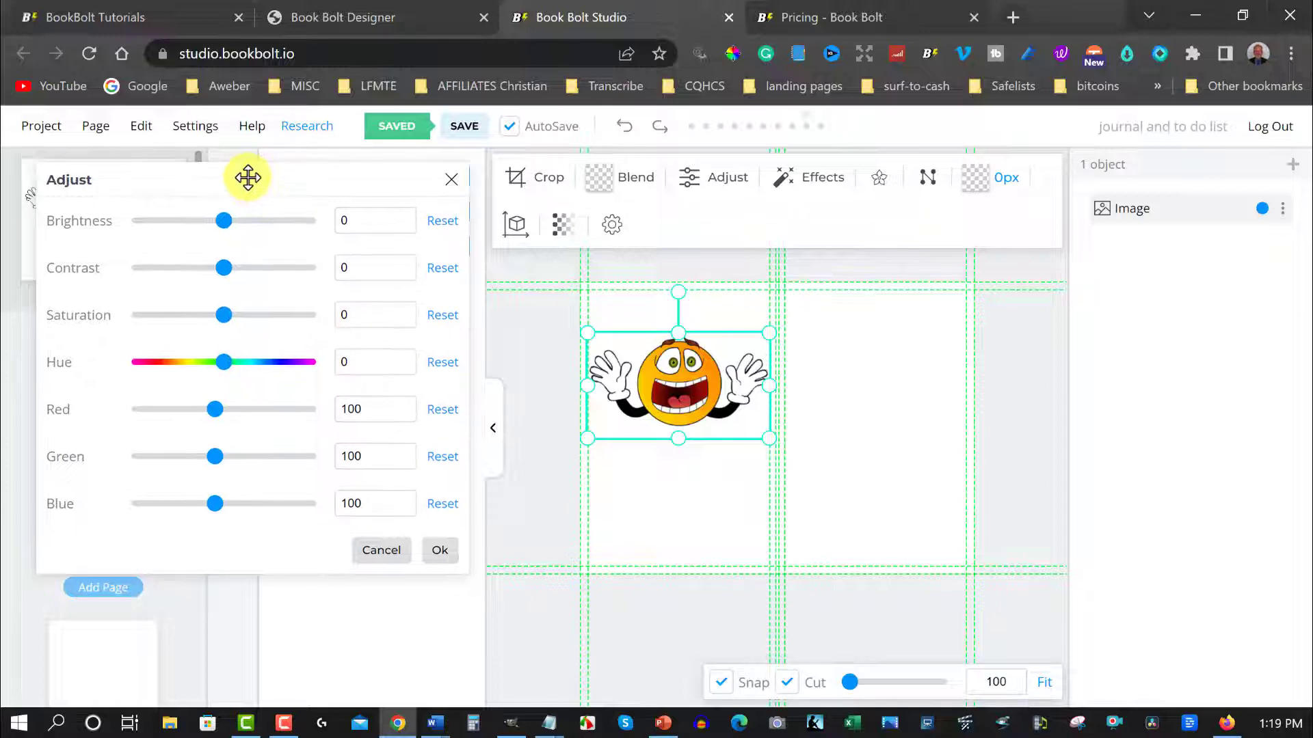
pyautogui.click(451, 181)
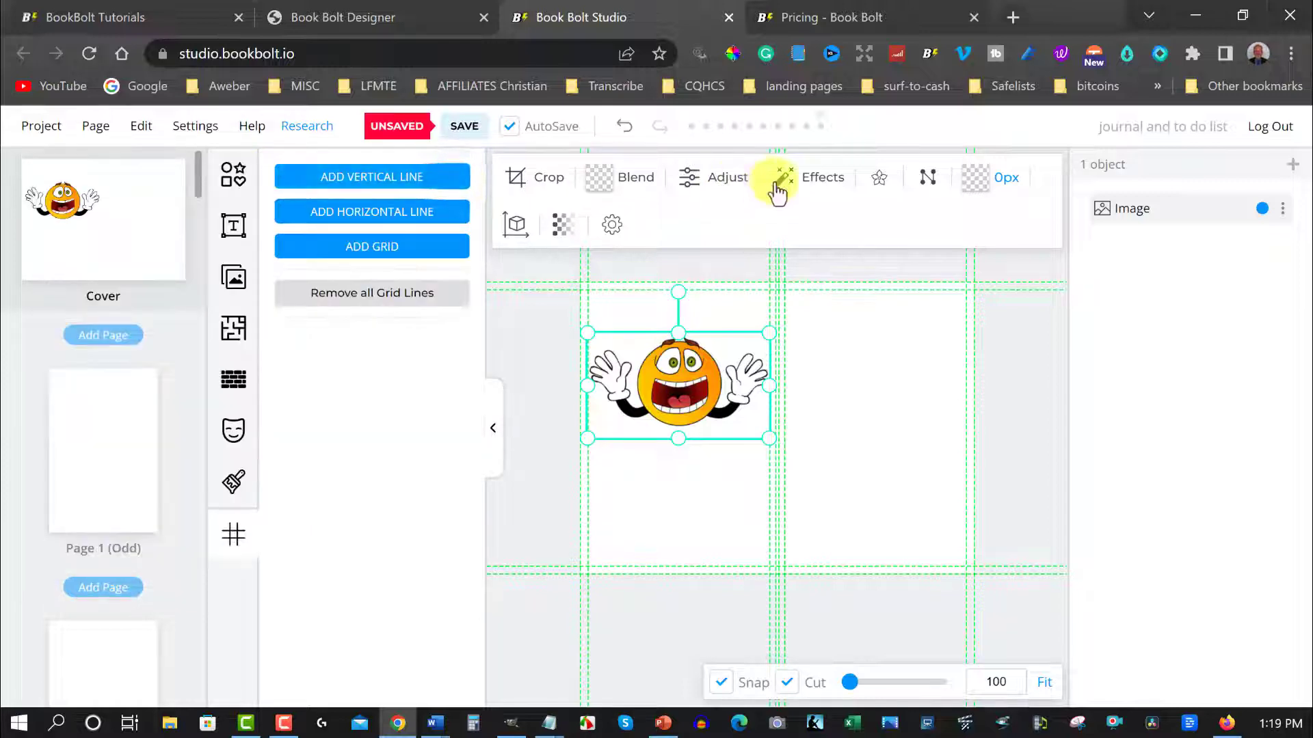
pyautogui.click(821, 179)
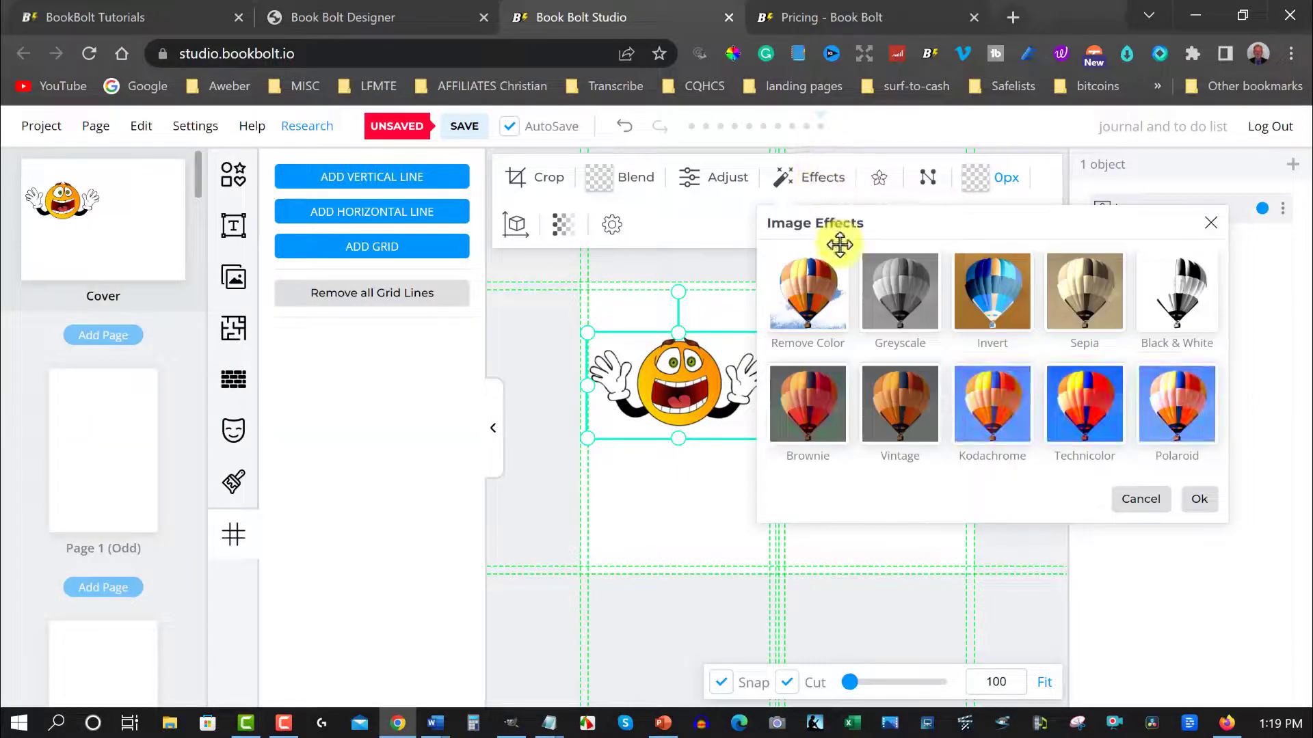
pyautogui.click(1210, 225)
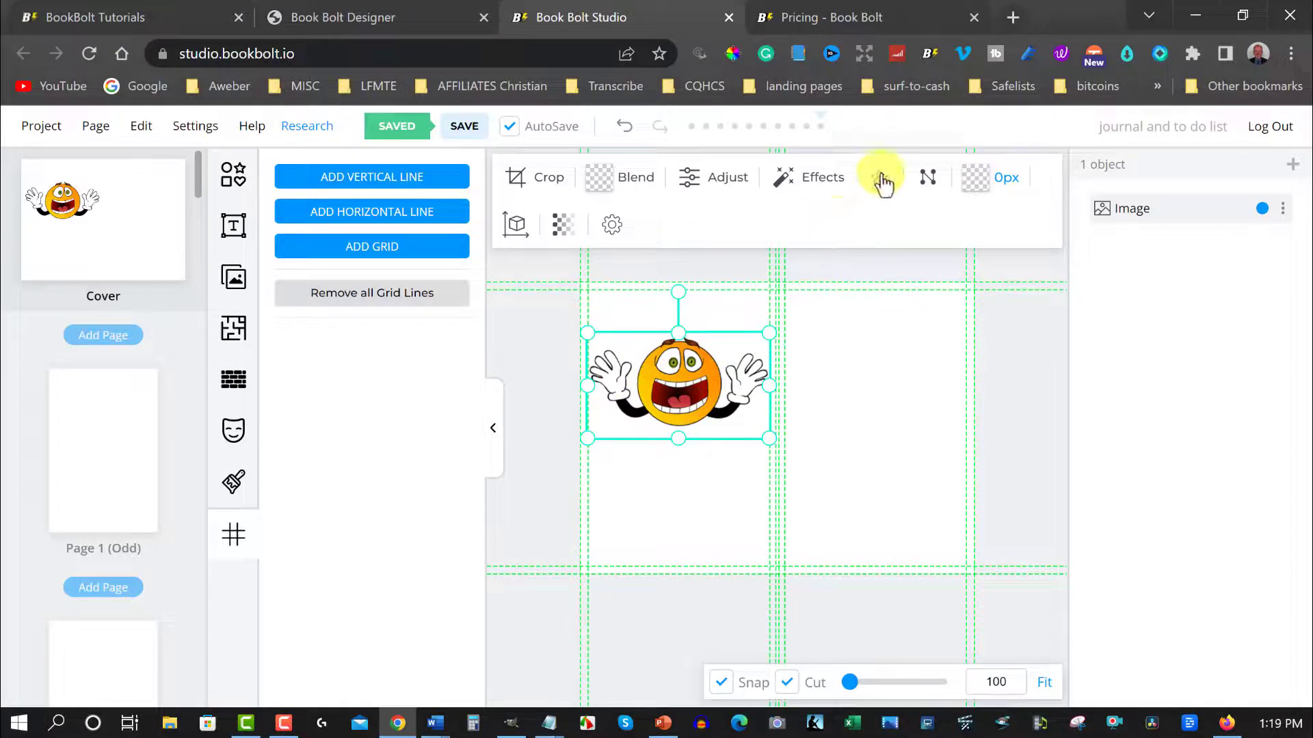
# Convert the smiley image to an outline, and delete it from the cover.
pyautogui.click(882, 180)
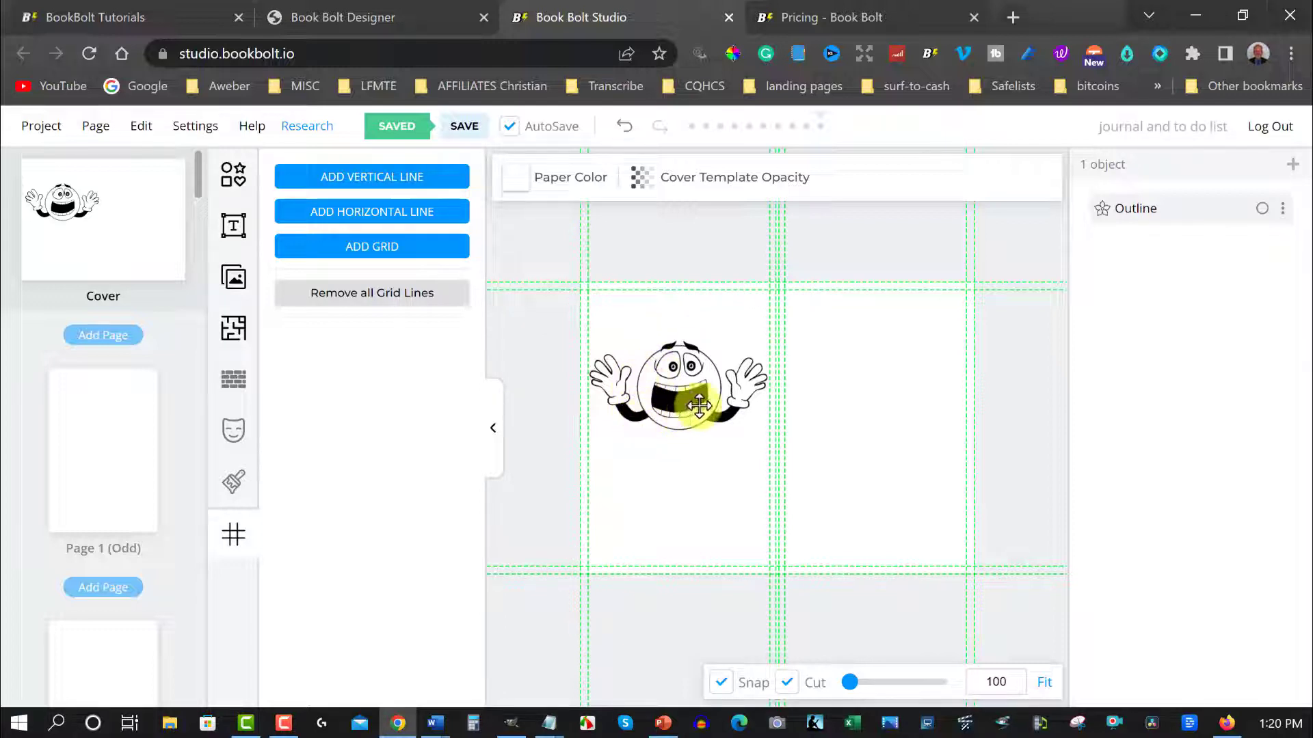
pyautogui.click(678, 363)
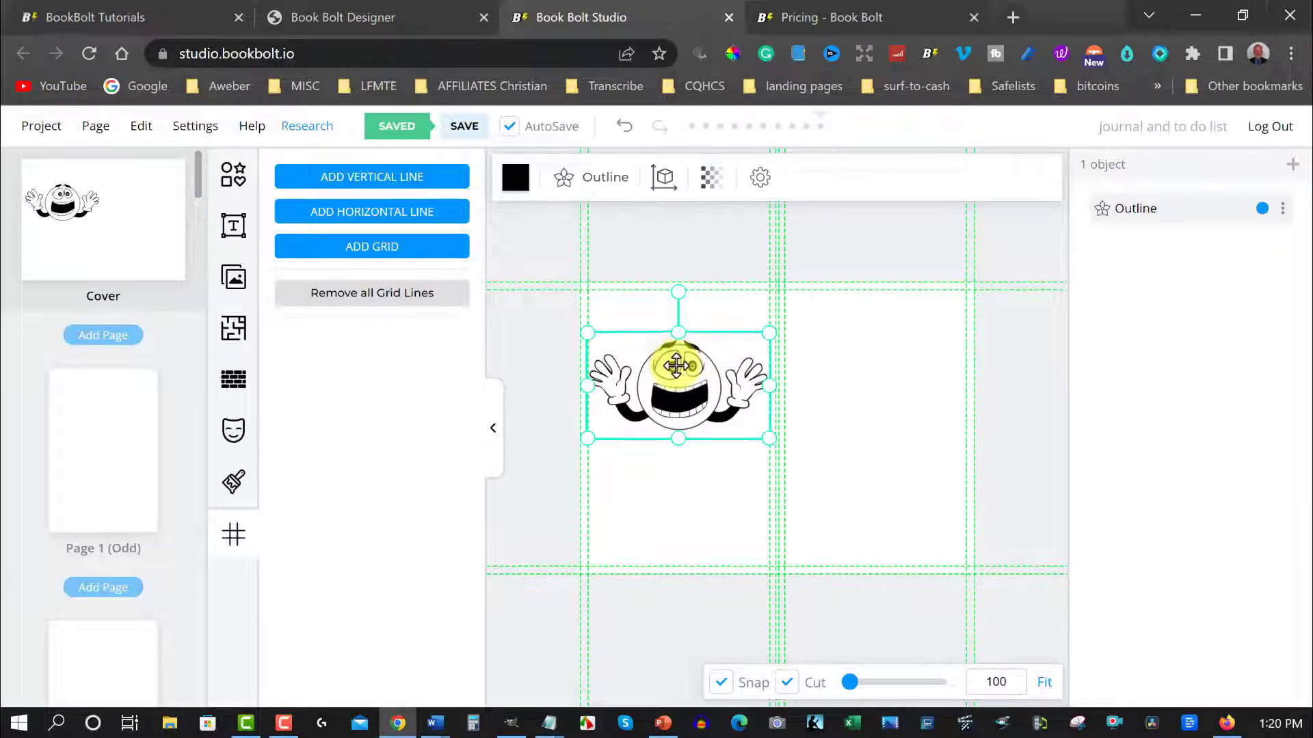
pyautogui.press('Delete')
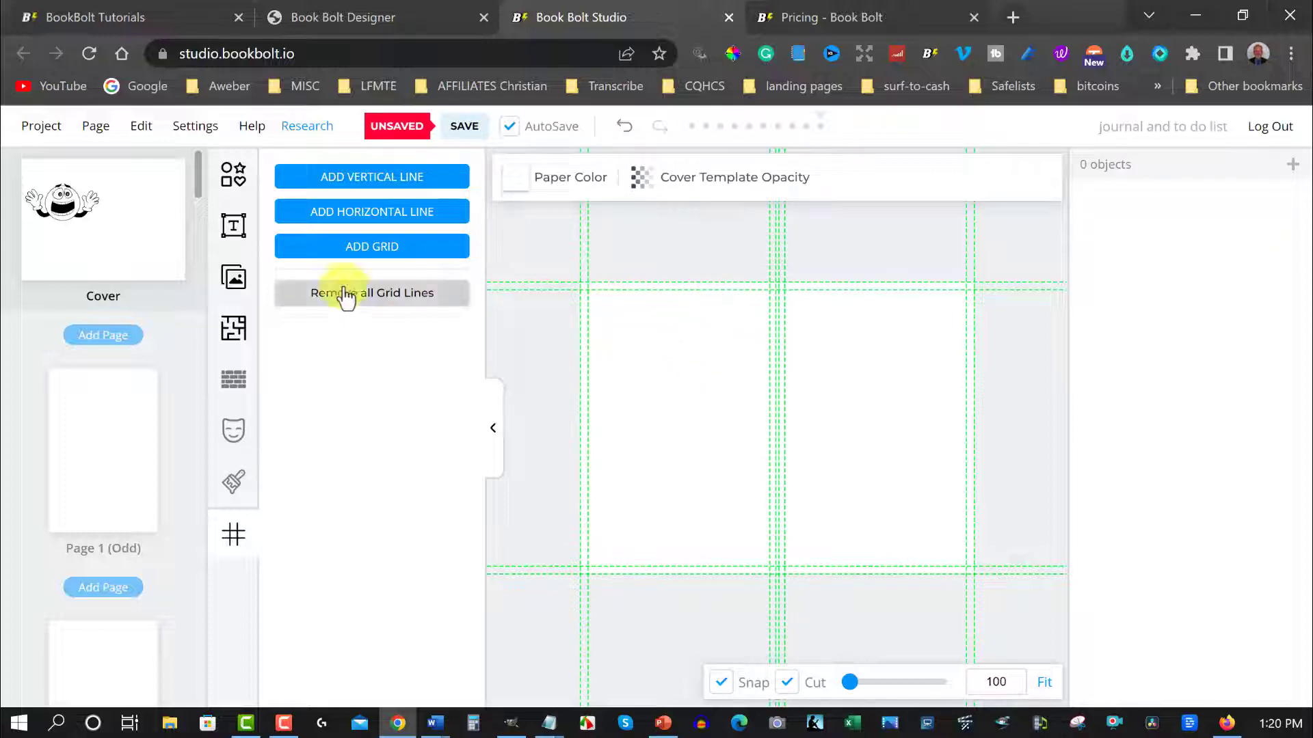
# Search the Pixabay image library for "page lines".
pyautogui.click(233, 278)
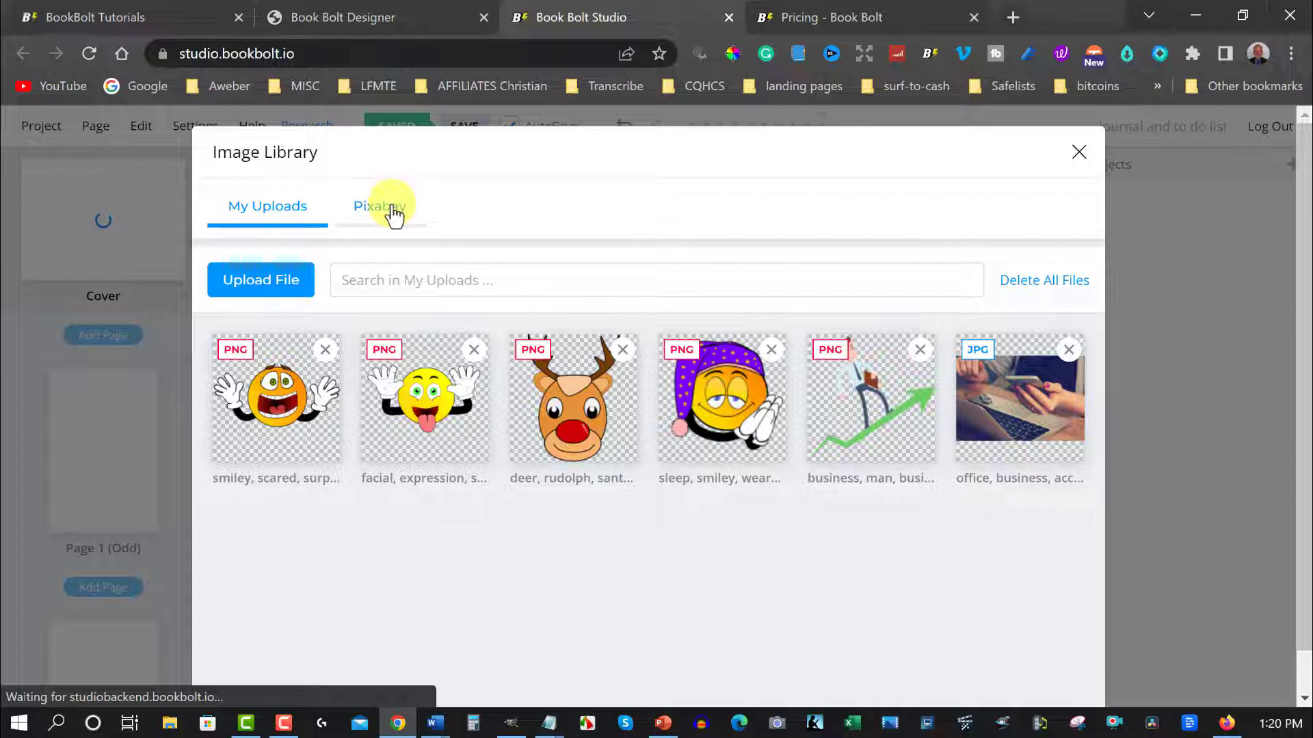
pyautogui.click(394, 207)
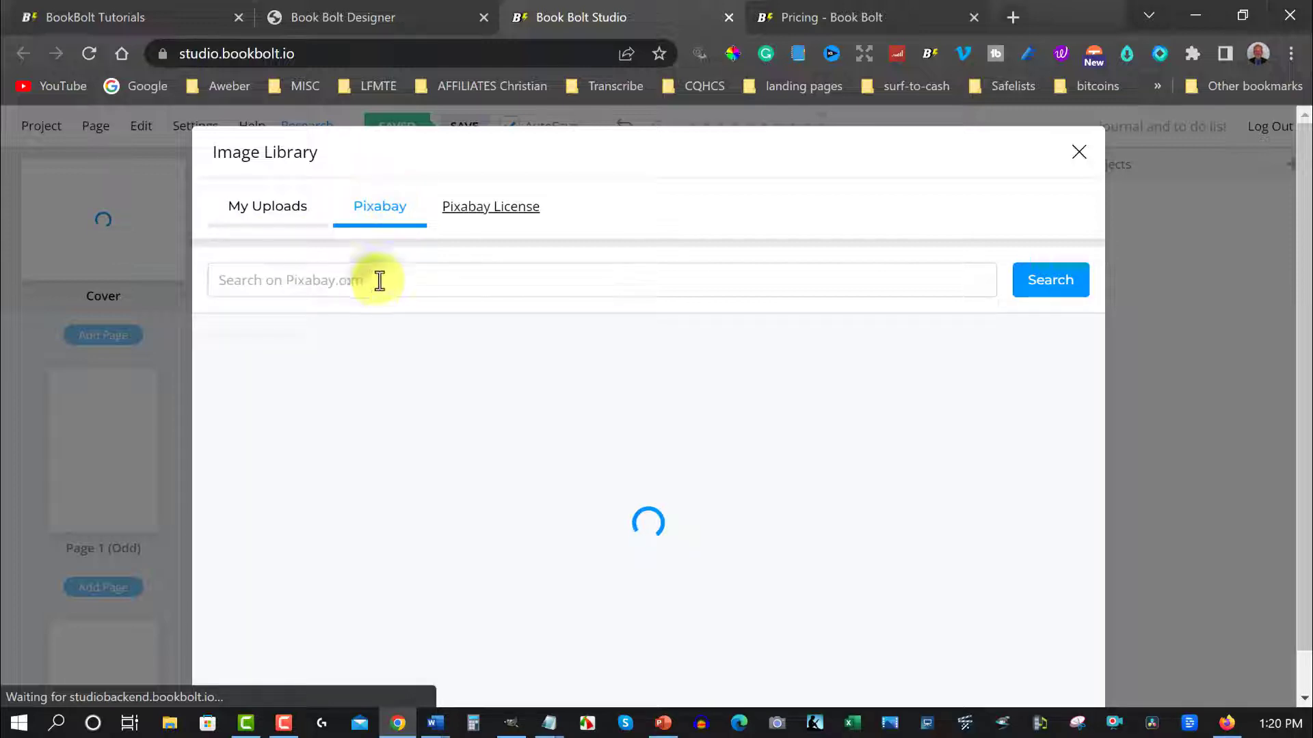
pyautogui.click(379, 280)
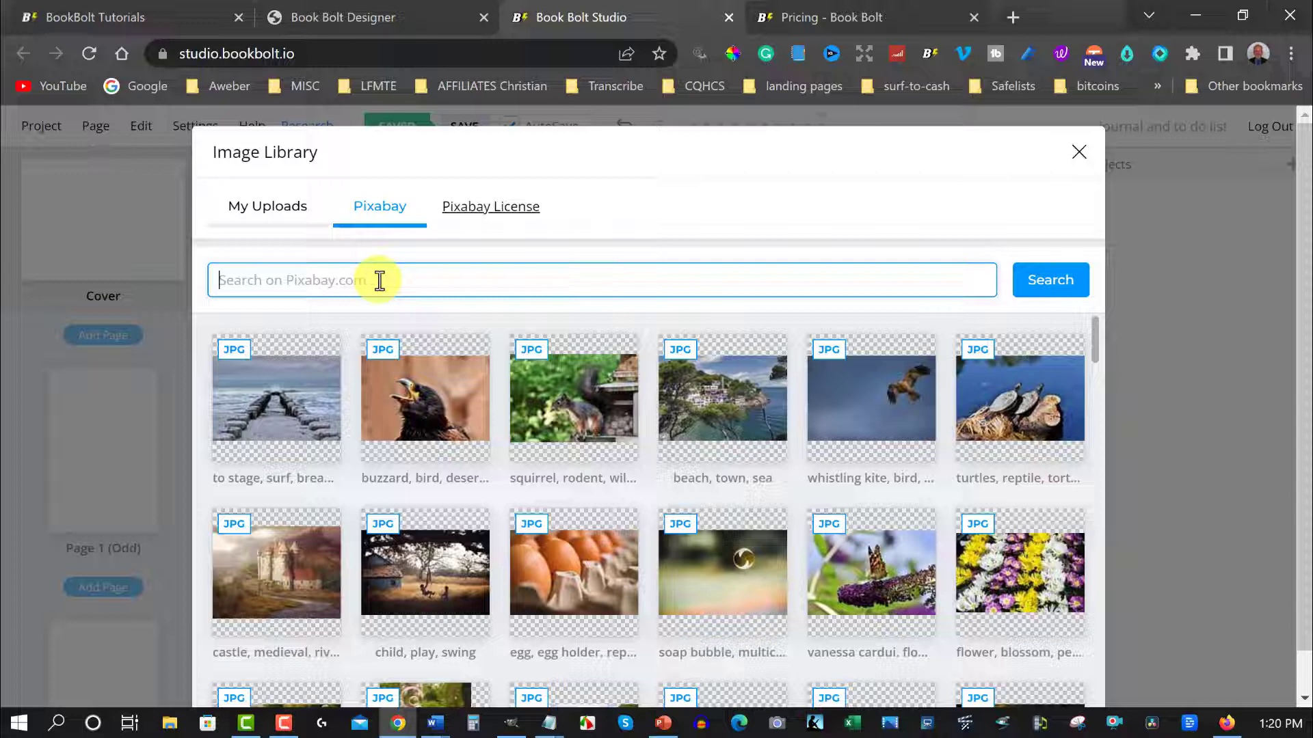
pyautogui.write('page lines')
pyautogui.press('Return')
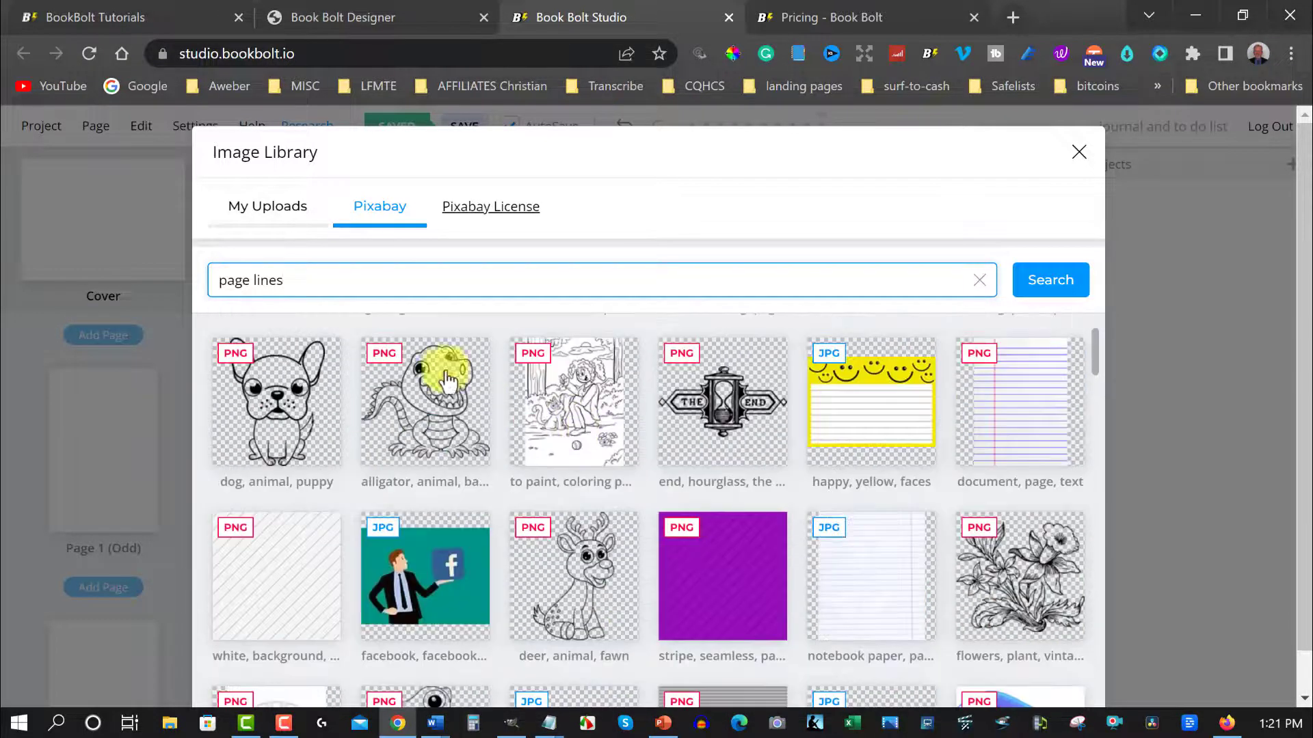
# Search Pixabay for "journal" and add the desk photo with three potted plants, smartphone and open notebook to the cover.
pyautogui.moveTo(290, 280); pyautogui.dragTo(175, 281)
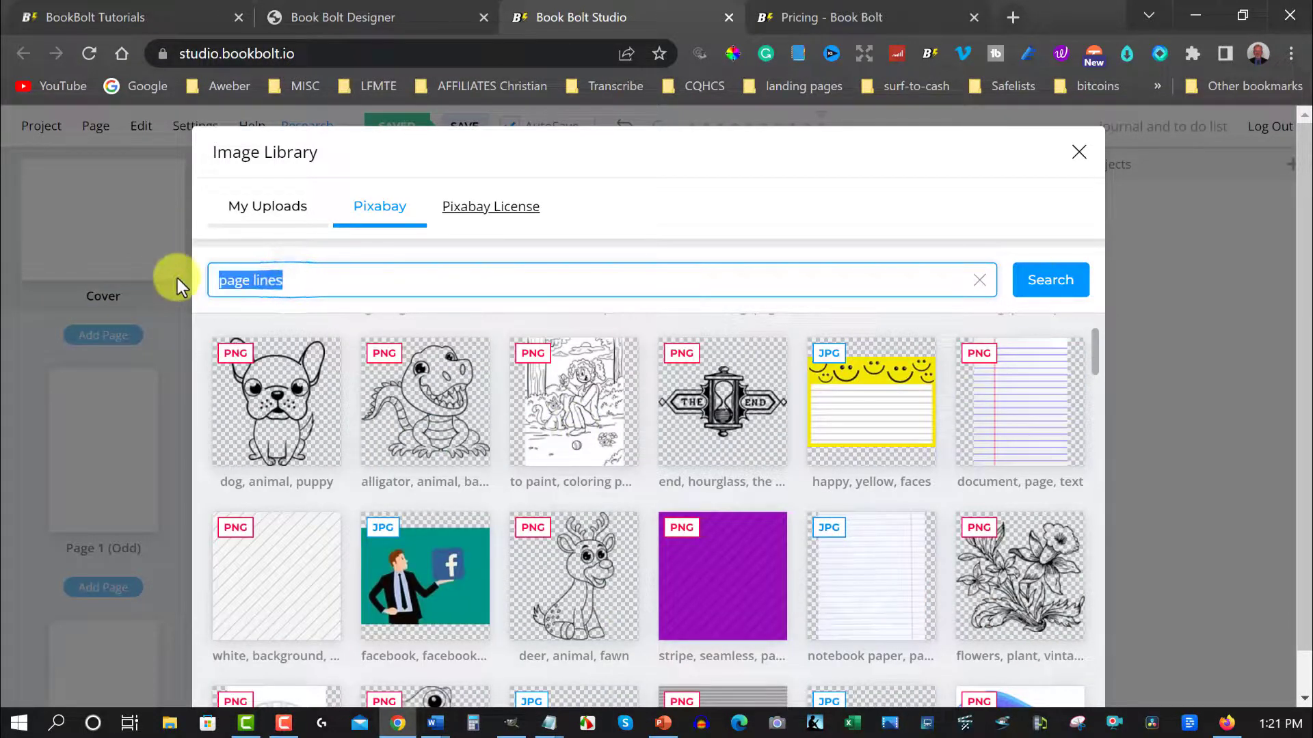
pyautogui.write('journal')
pyautogui.press('Return')
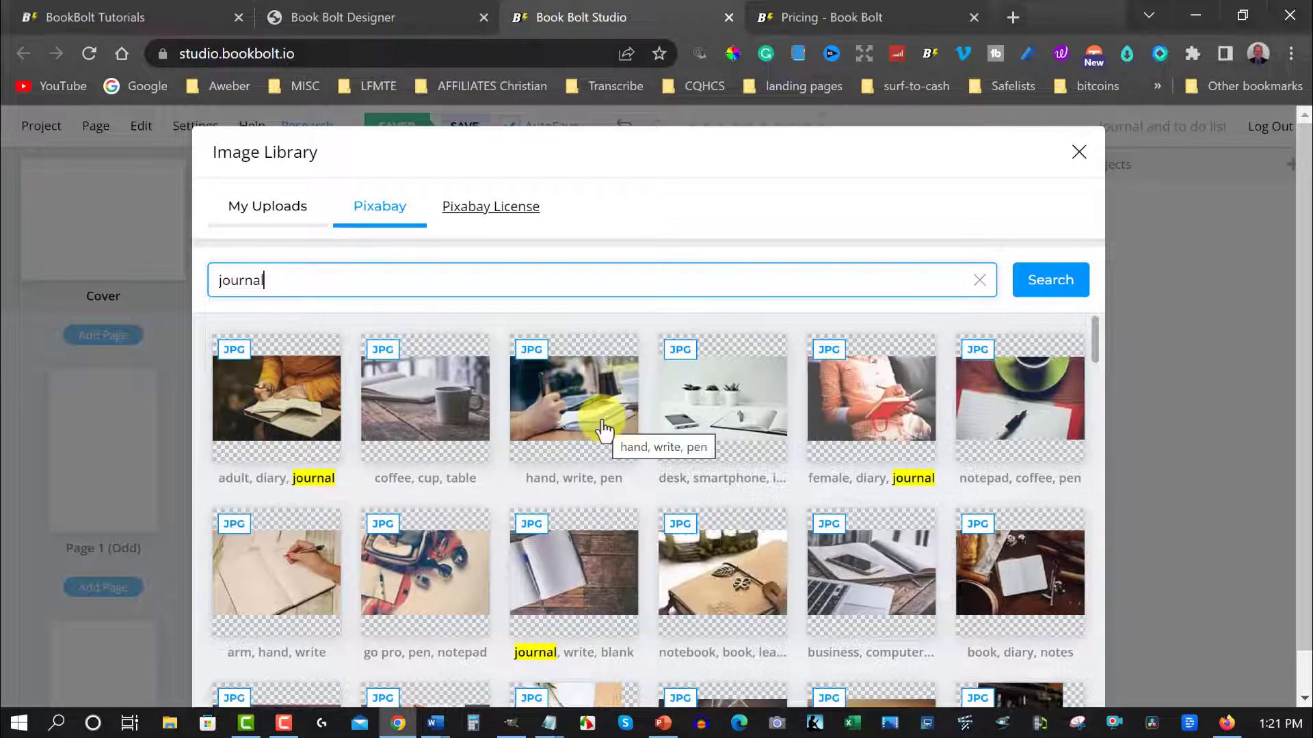
pyautogui.scroll(-2, 604, 429)
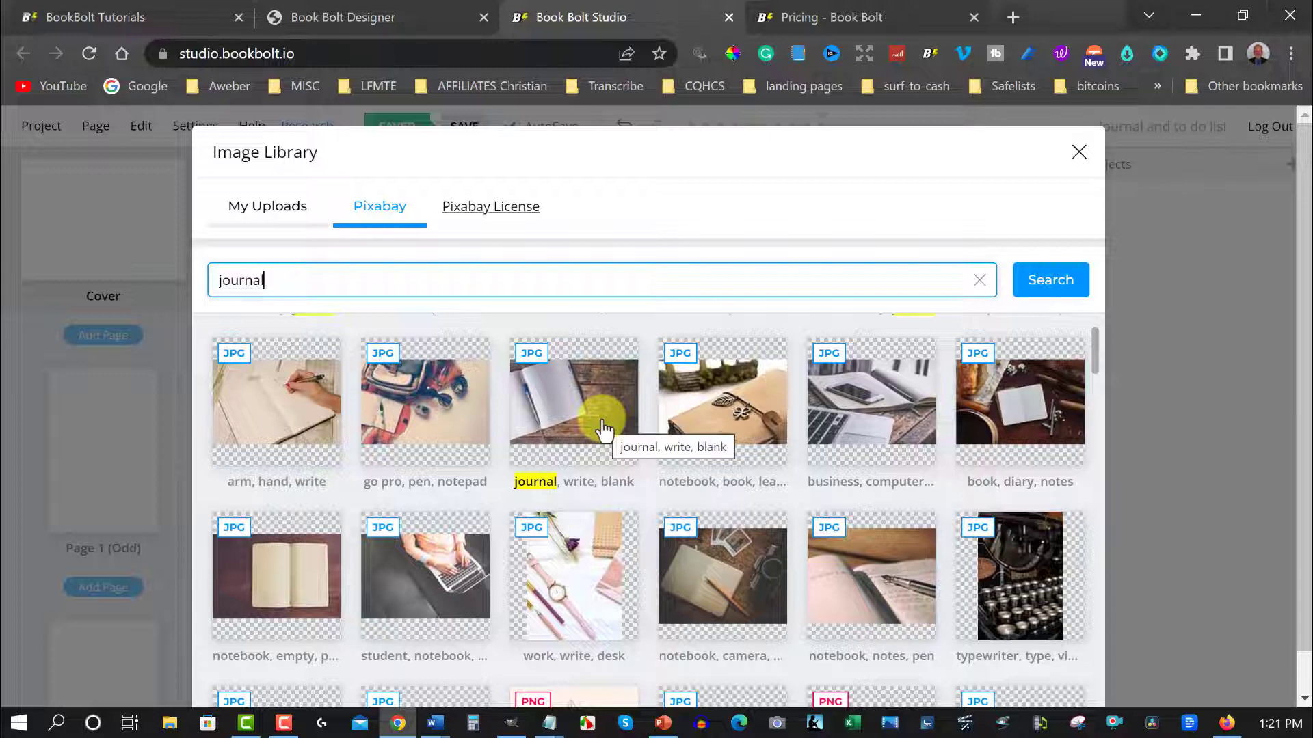
pyautogui.scroll(2, 605, 429)
pyautogui.scroll(-2, 604, 429)
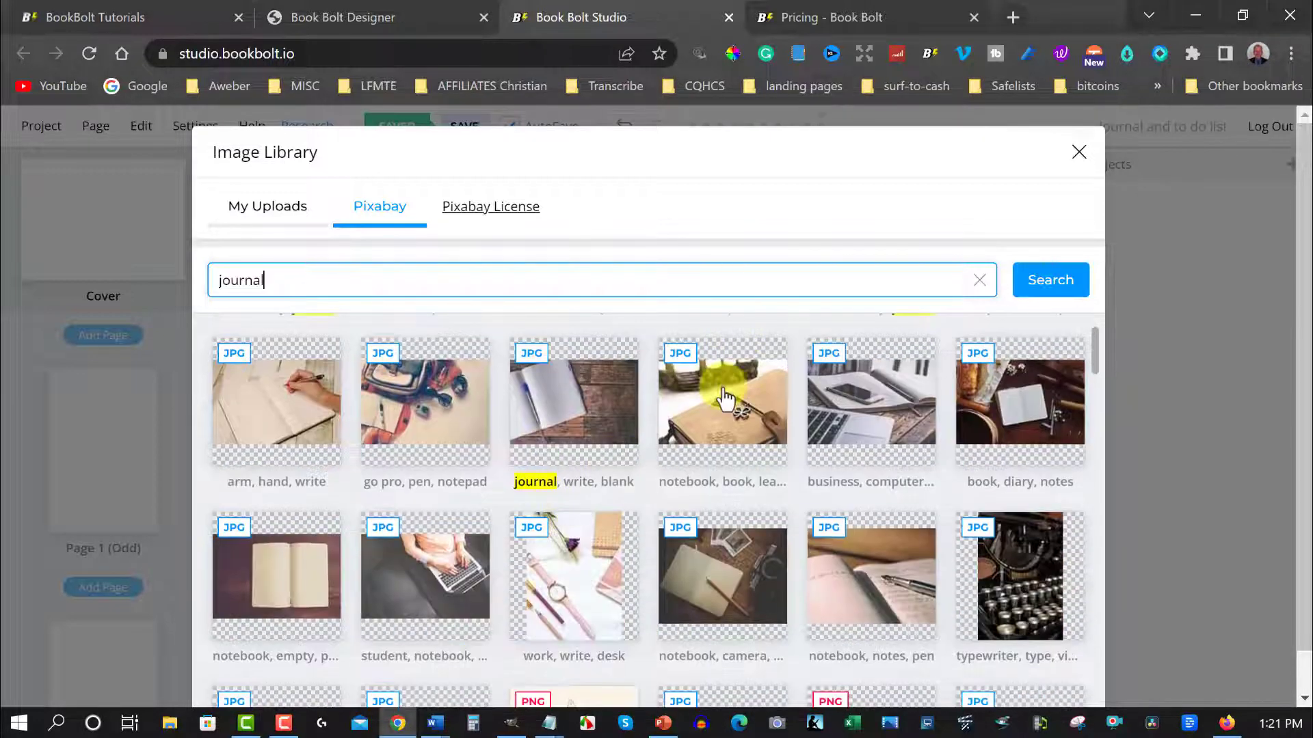
pyautogui.scroll(2, 725, 525)
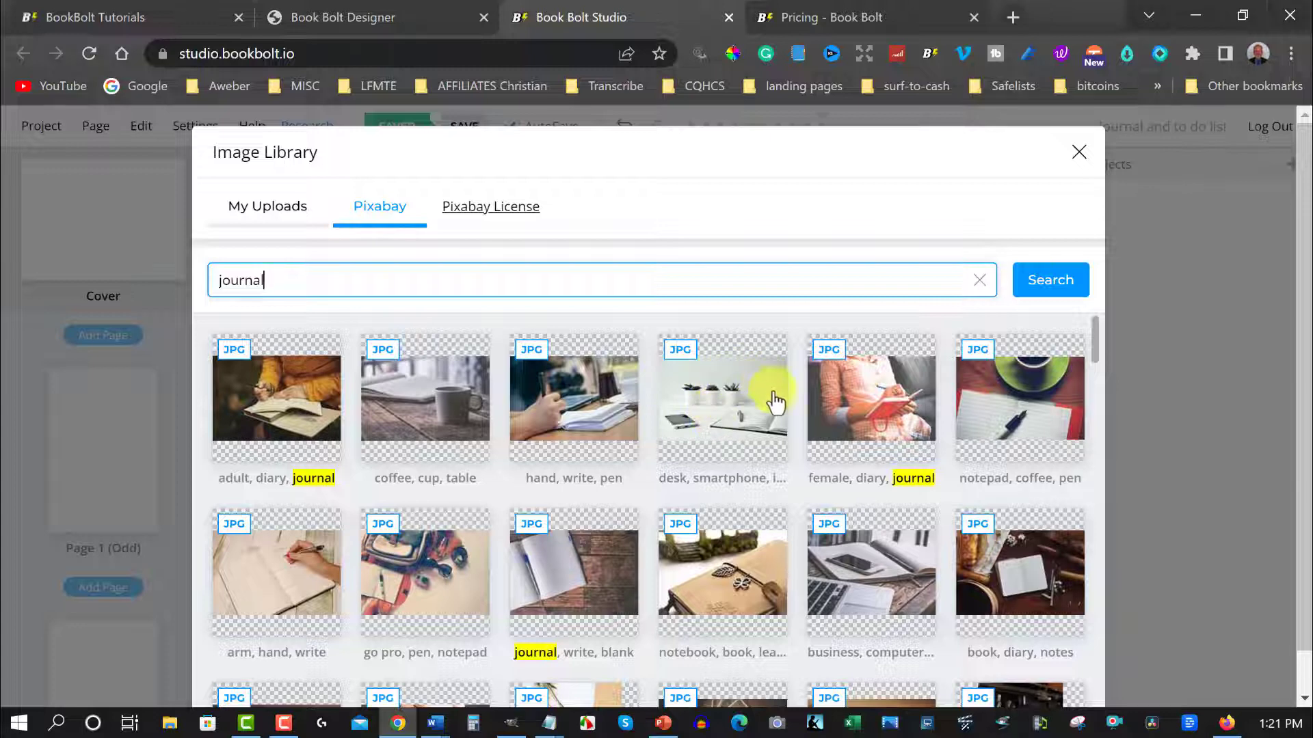
pyautogui.click(717, 411)
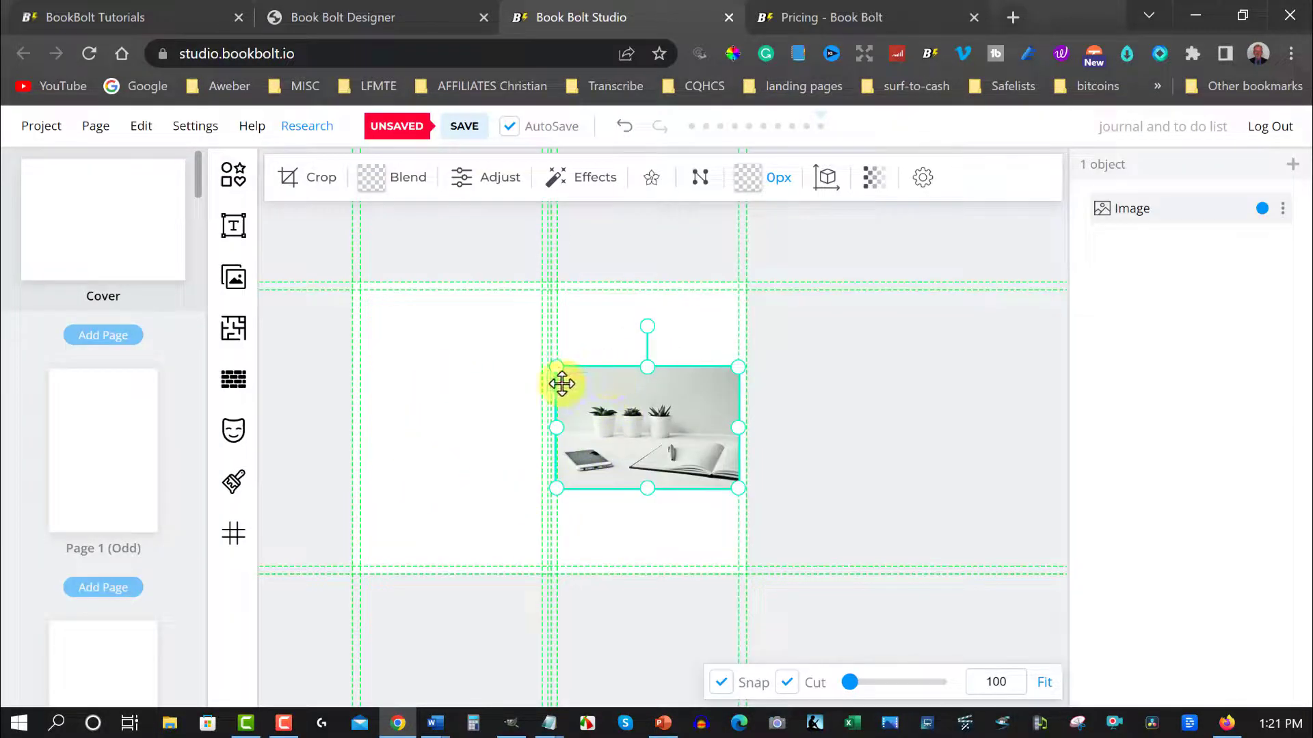
# Enlarge and reposition the desk photo so it fills the back cover, spine and front cover out to the outer guides.
pyautogui.moveTo(551, 364); pyautogui.dragTo(290, 320)
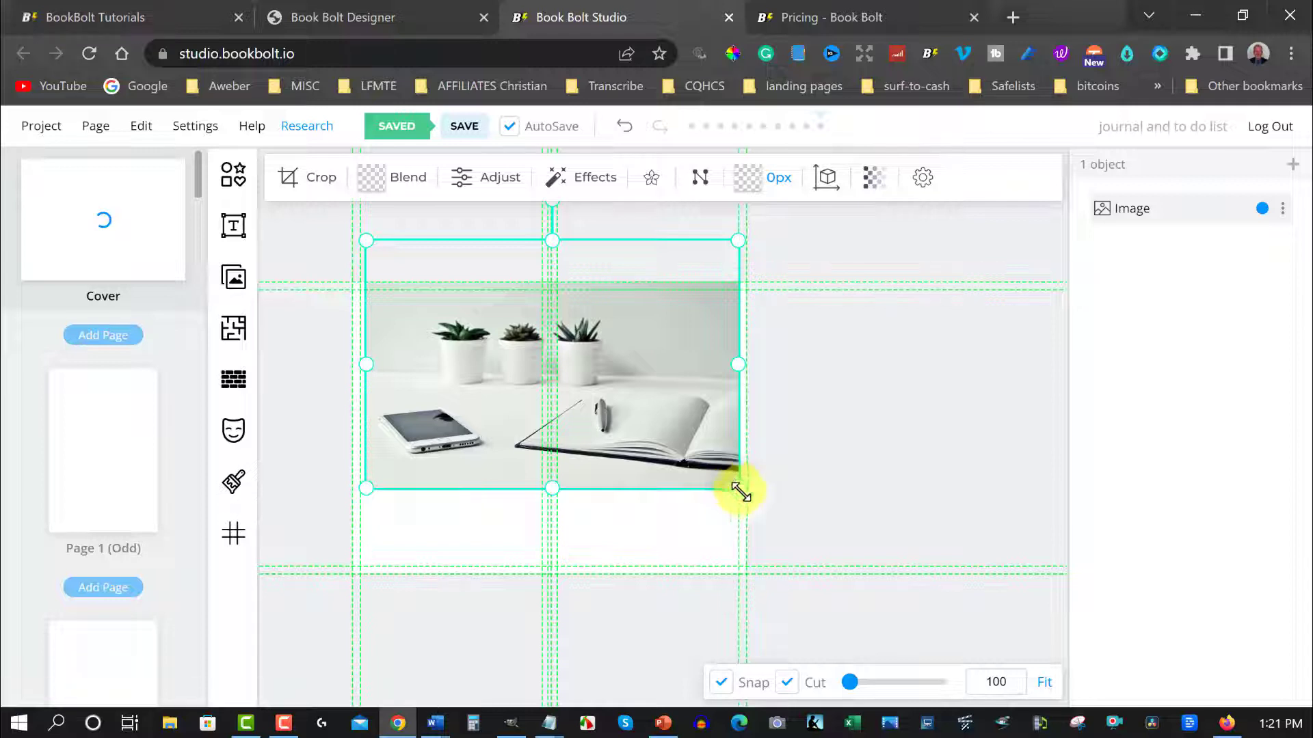
pyautogui.moveTo(741, 487); pyautogui.dragTo(877, 607)
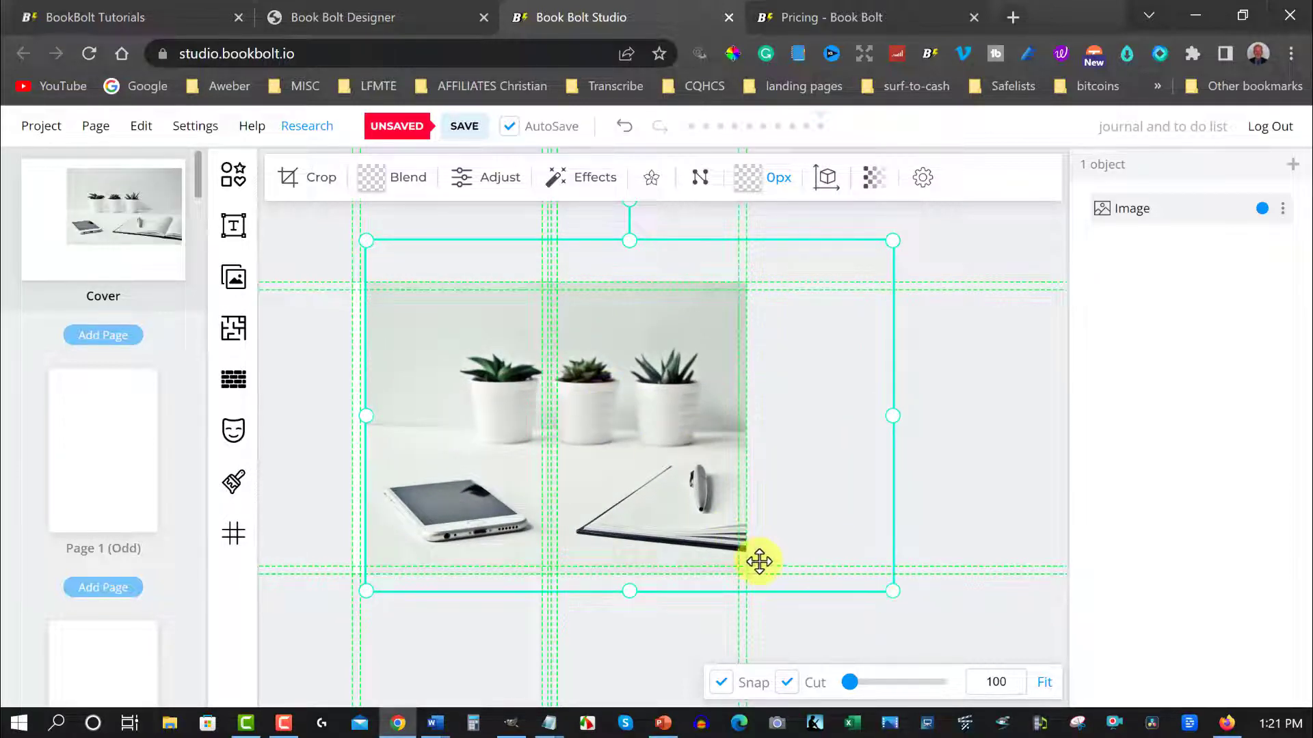
pyautogui.moveTo(659, 477); pyautogui.dragTo(635, 477)
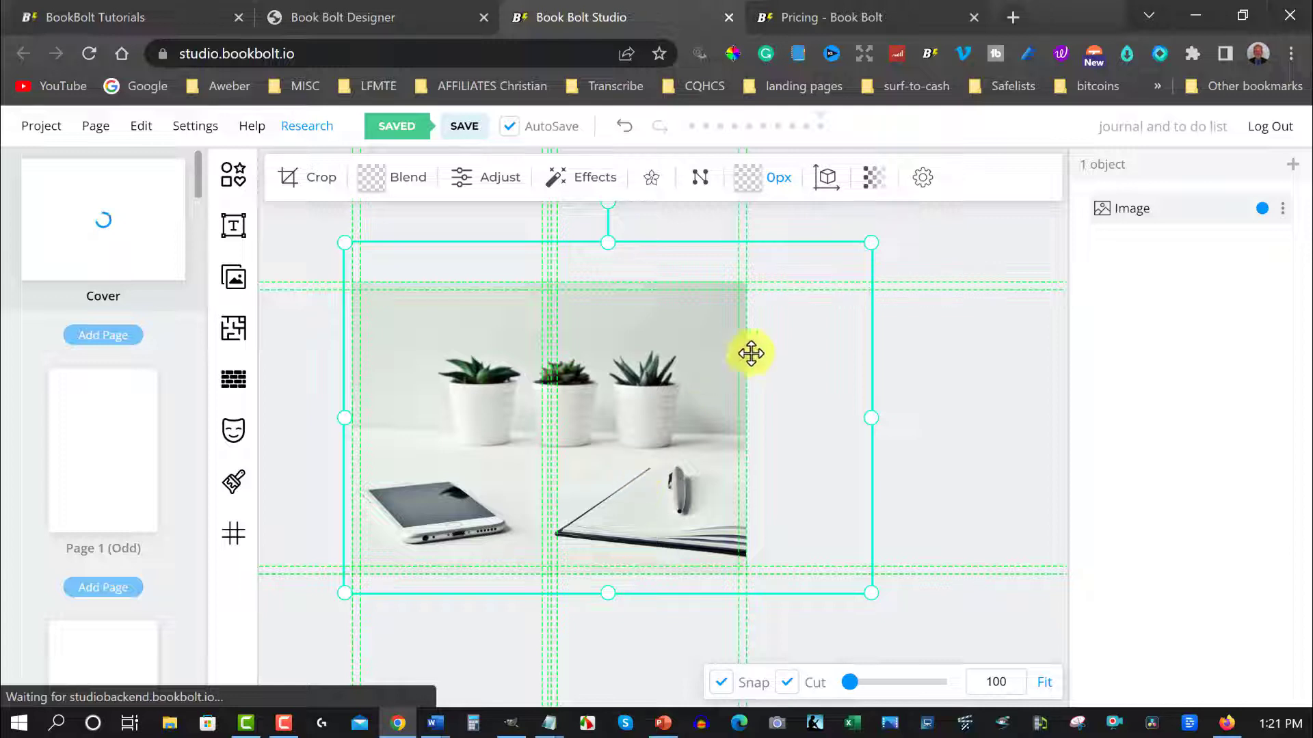
pyautogui.moveTo(869, 243); pyautogui.dragTo(829, 272)
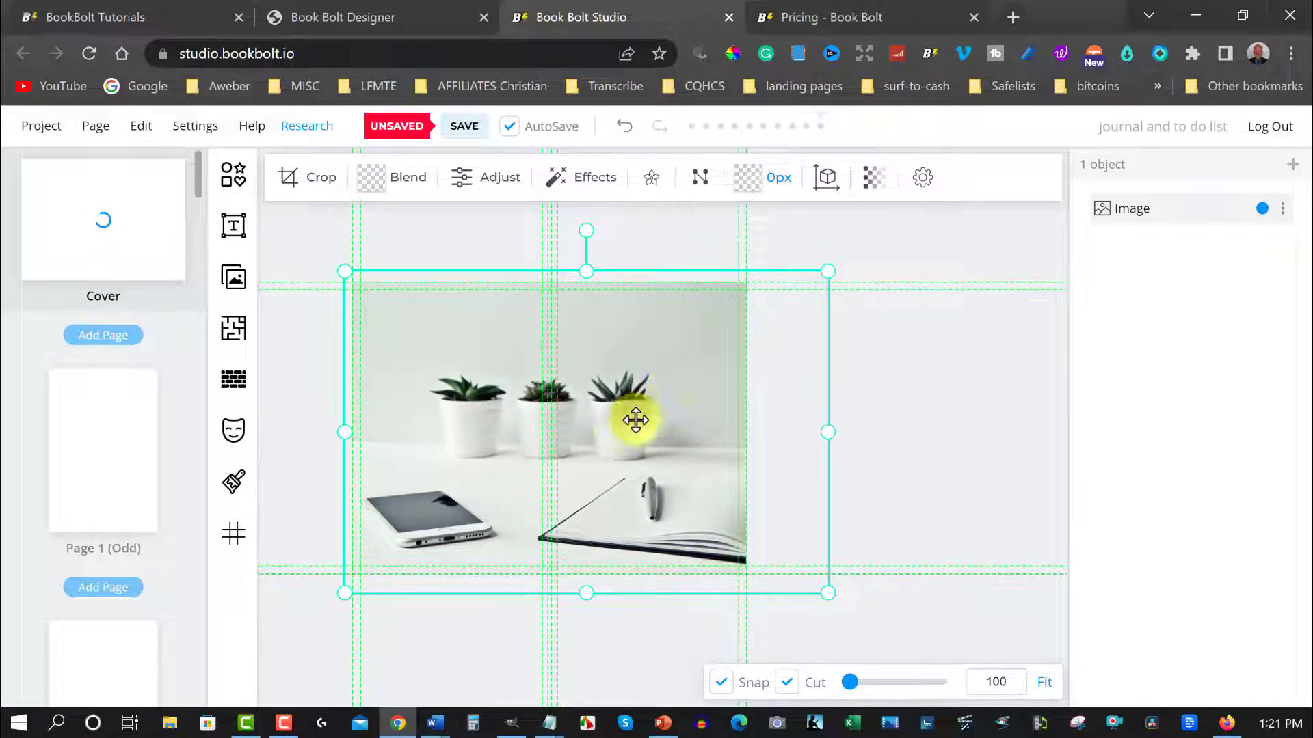
pyautogui.moveTo(633, 420); pyautogui.dragTo(662, 394)
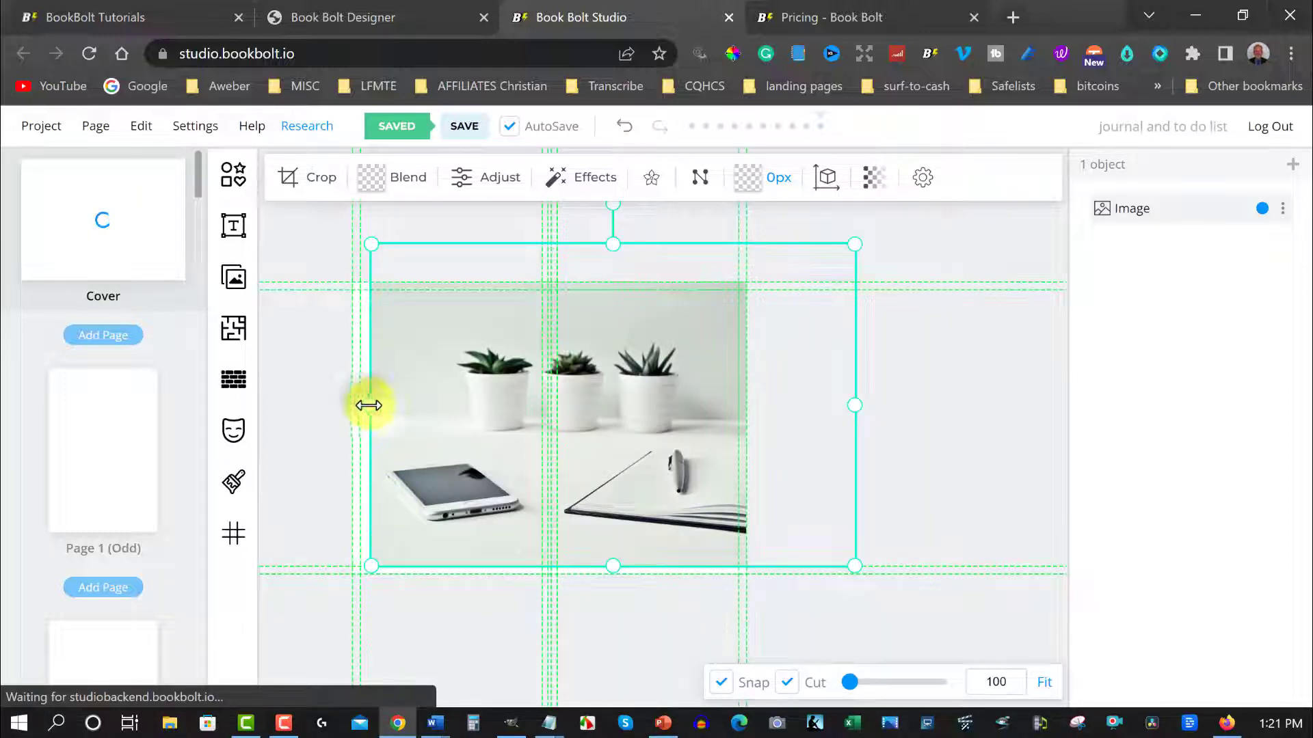
pyautogui.moveTo(369, 403); pyautogui.dragTo(353, 406)
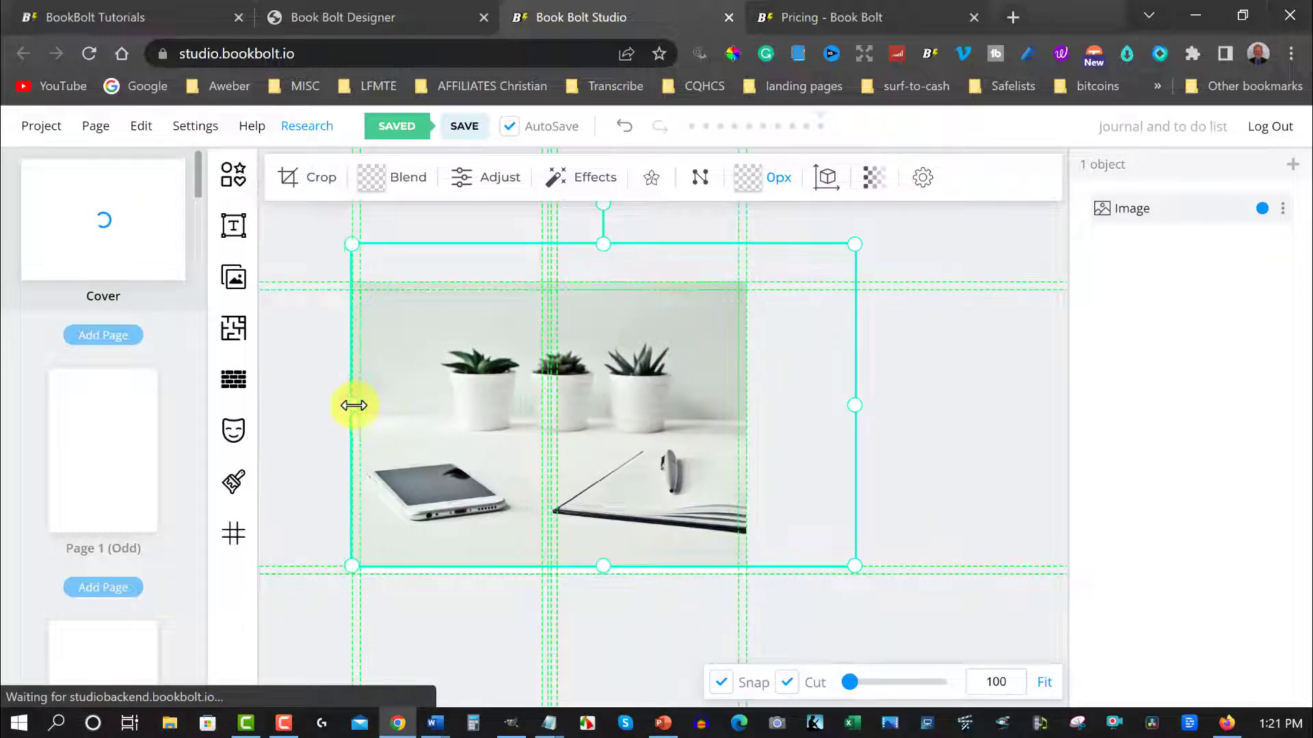
pyautogui.moveTo(602, 566); pyautogui.dragTo(603, 577)
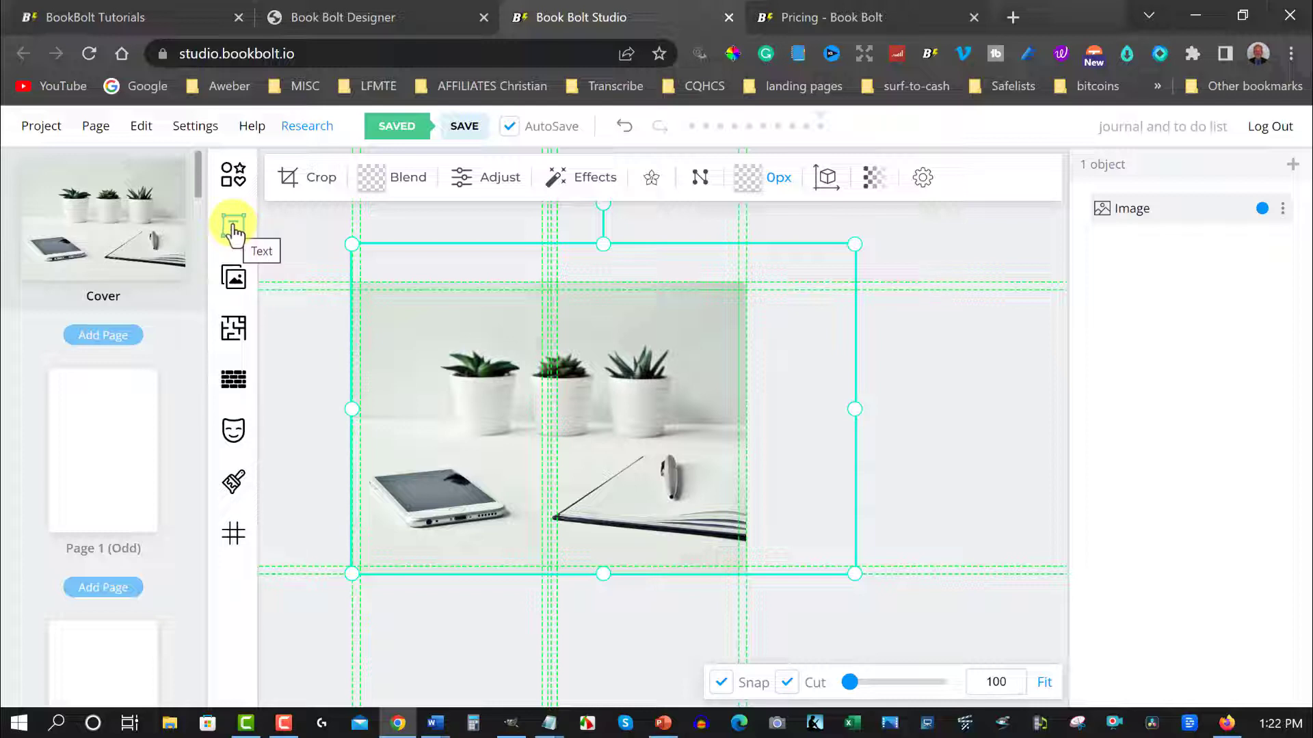
# Add a Heading text to the cover and place it on the upper part of the front cover.
pyautogui.click(234, 230)
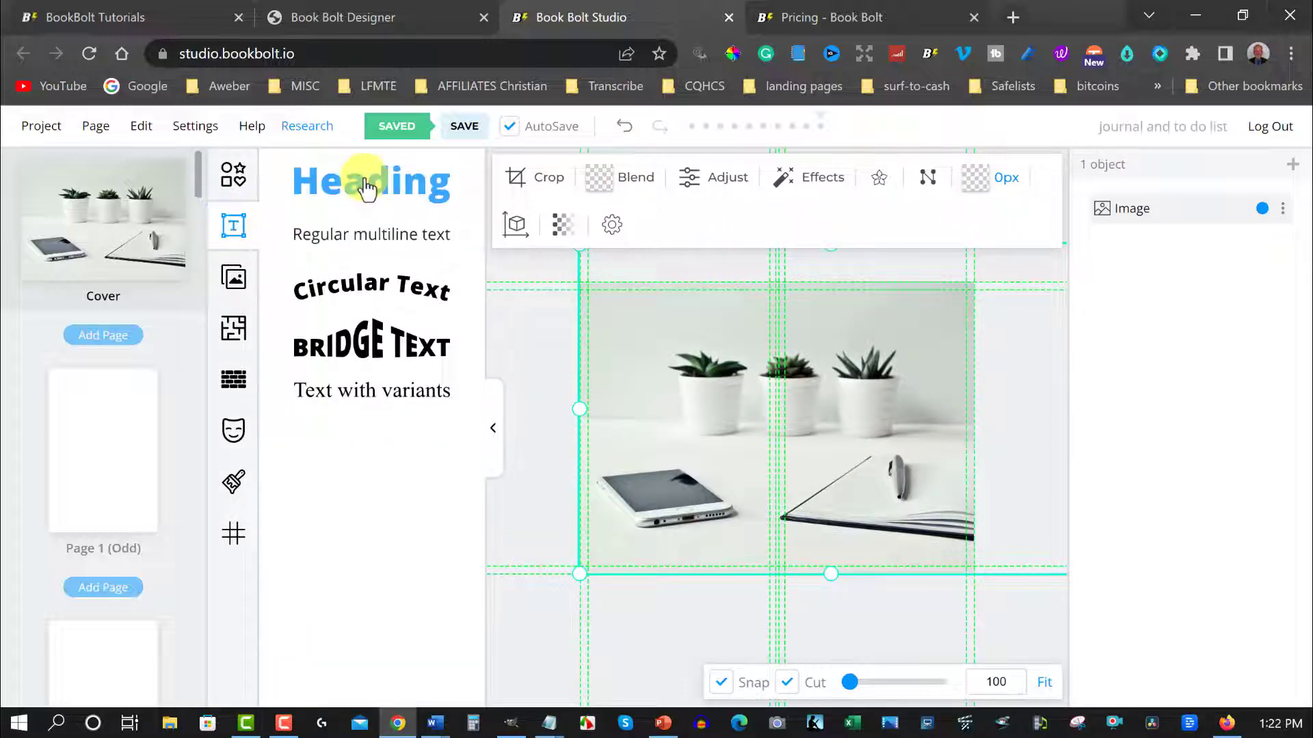
pyautogui.click(367, 188)
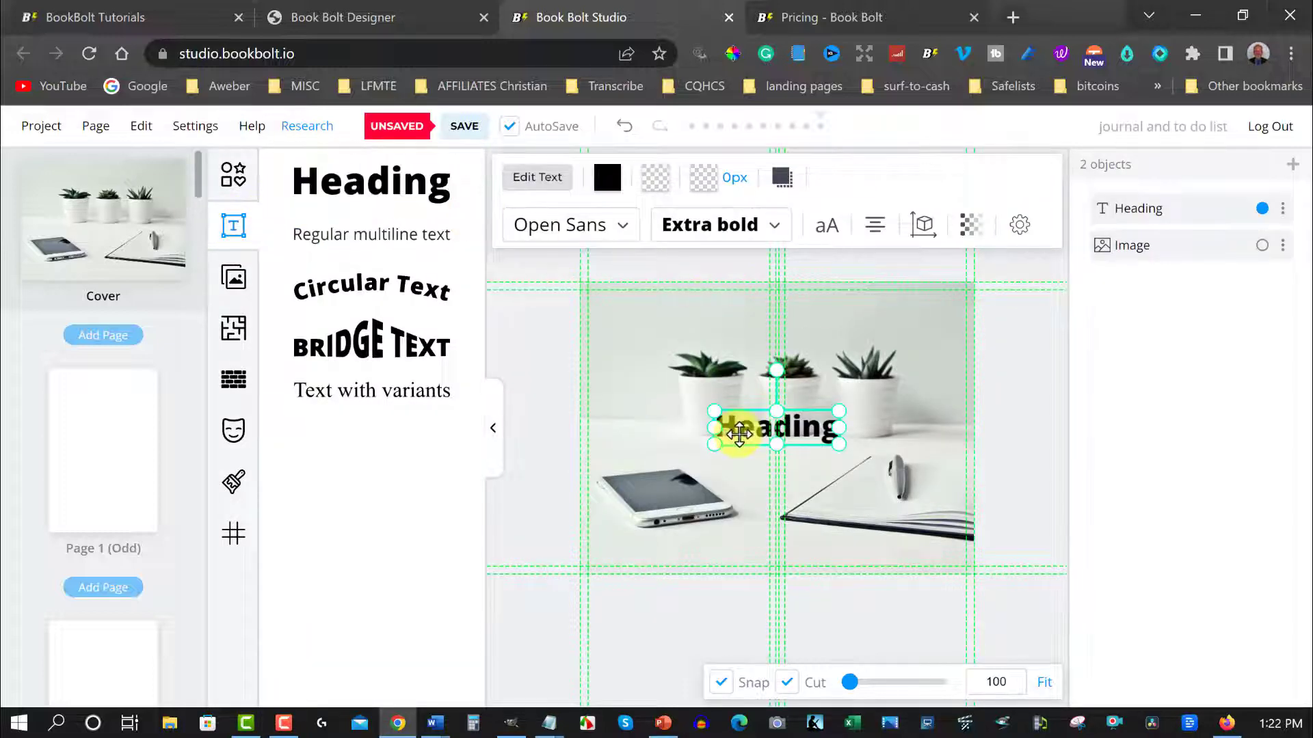
pyautogui.moveTo(738, 432); pyautogui.dragTo(833, 370)
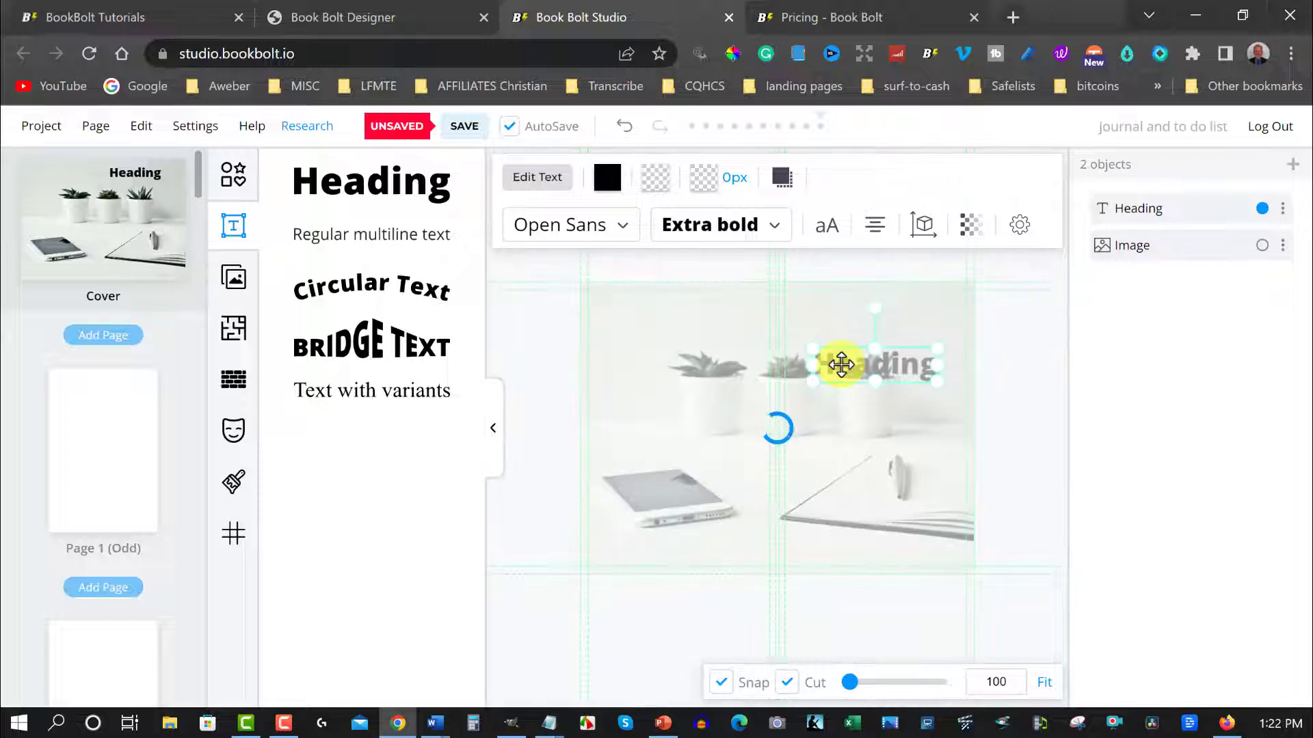
# Try to give the heading a white (ffffff) background color at 100 alpha.
pyautogui.doubleClick(840, 366)
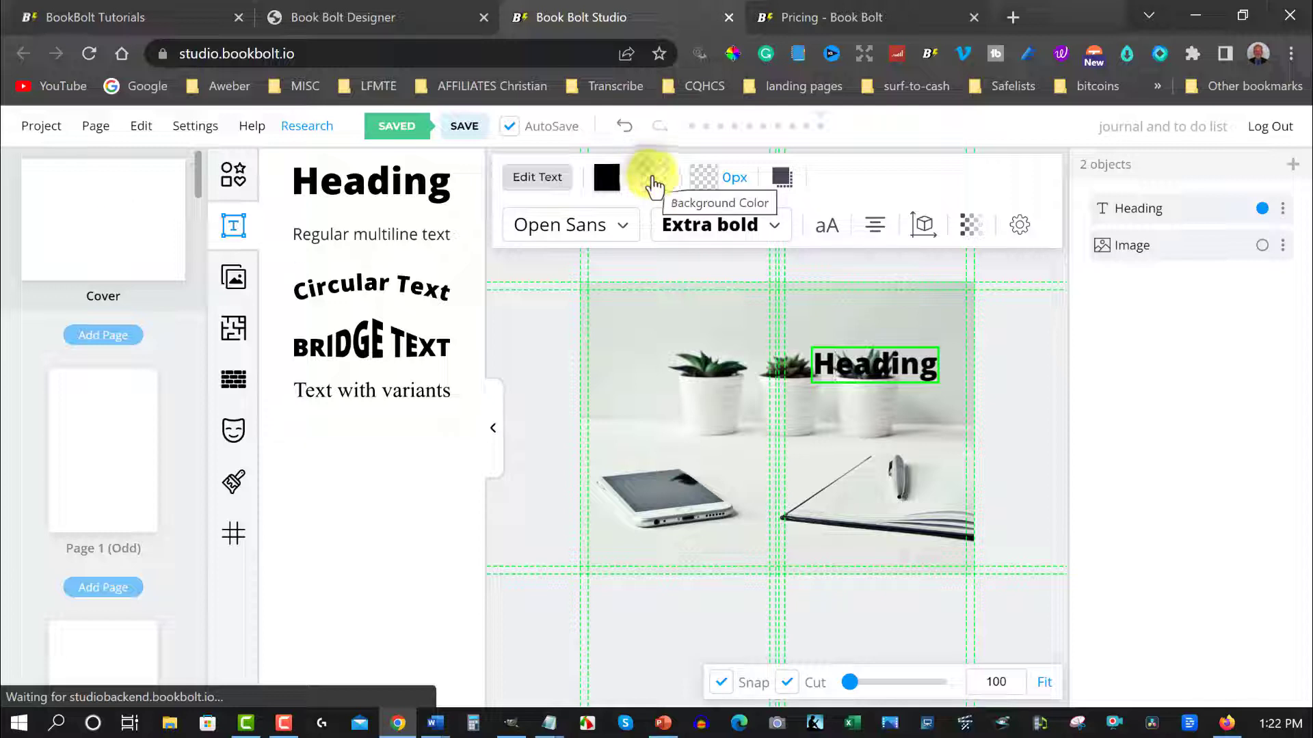
pyautogui.click(653, 180)
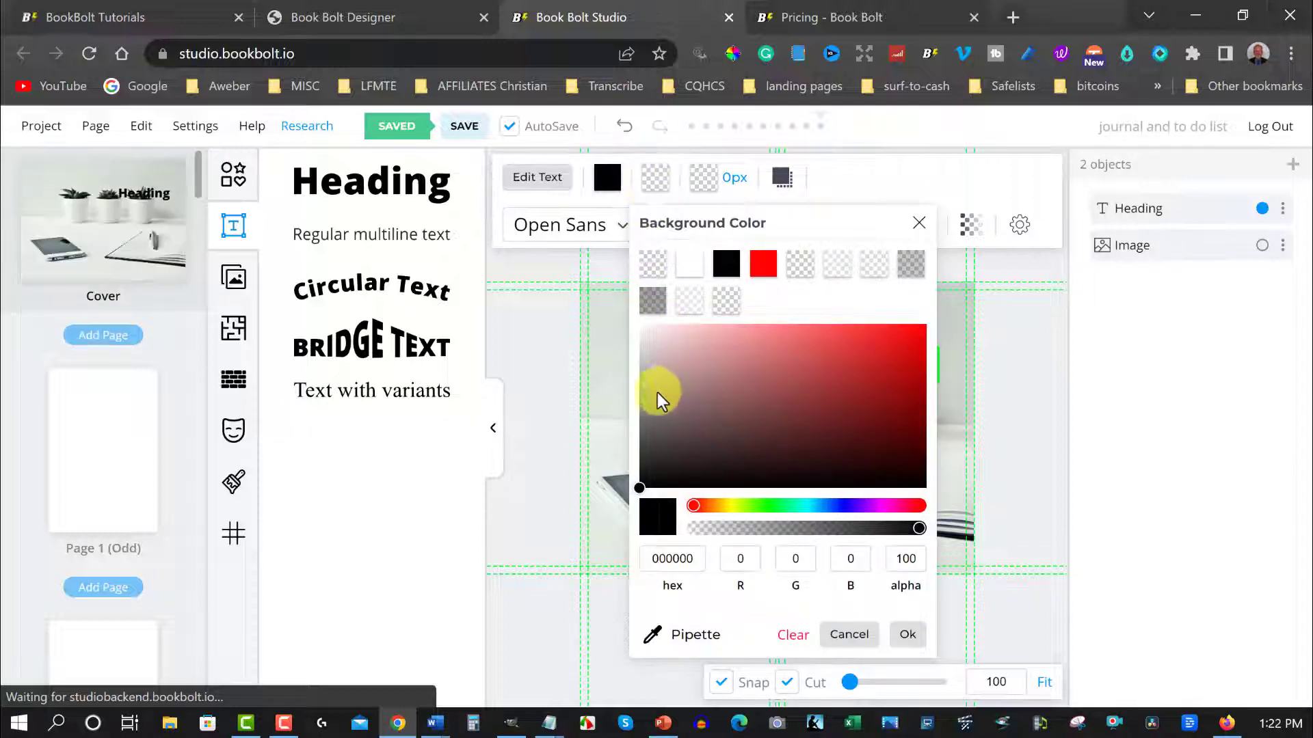
pyautogui.moveTo(657, 393); pyautogui.dragTo(629, 315)
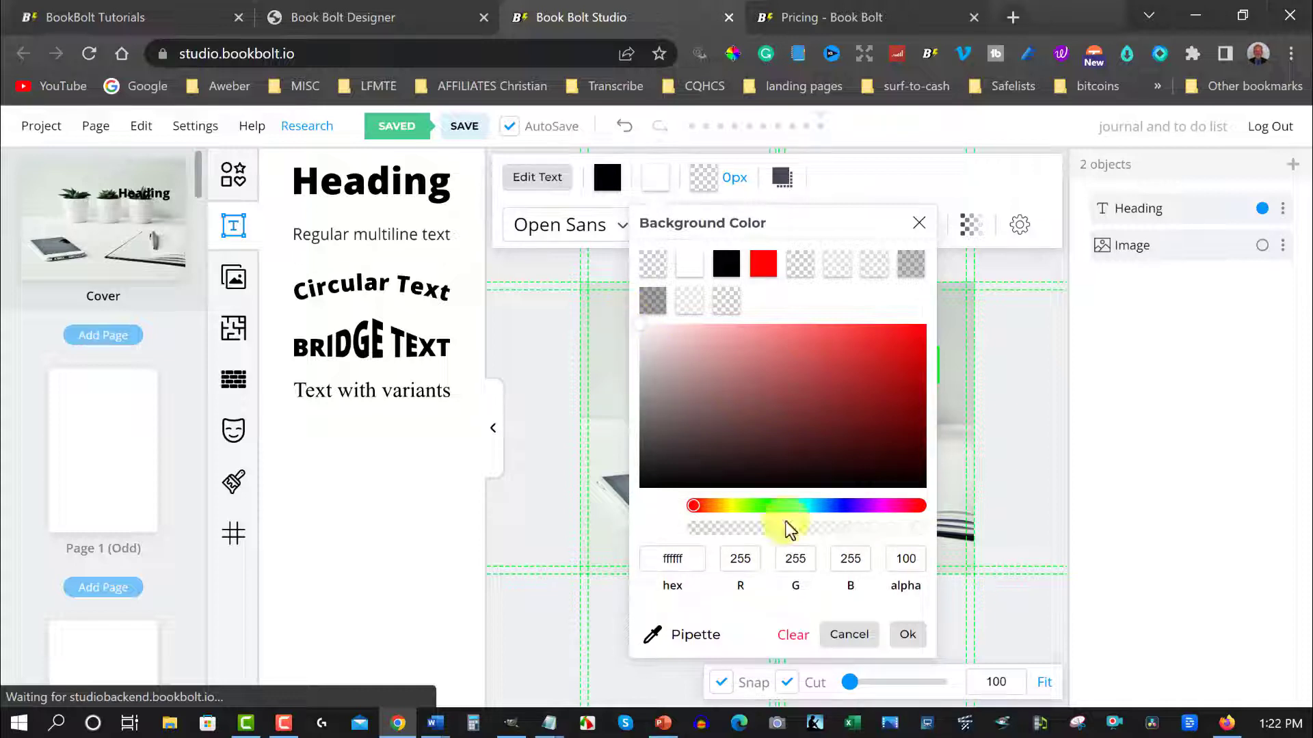
pyautogui.click(906, 635)
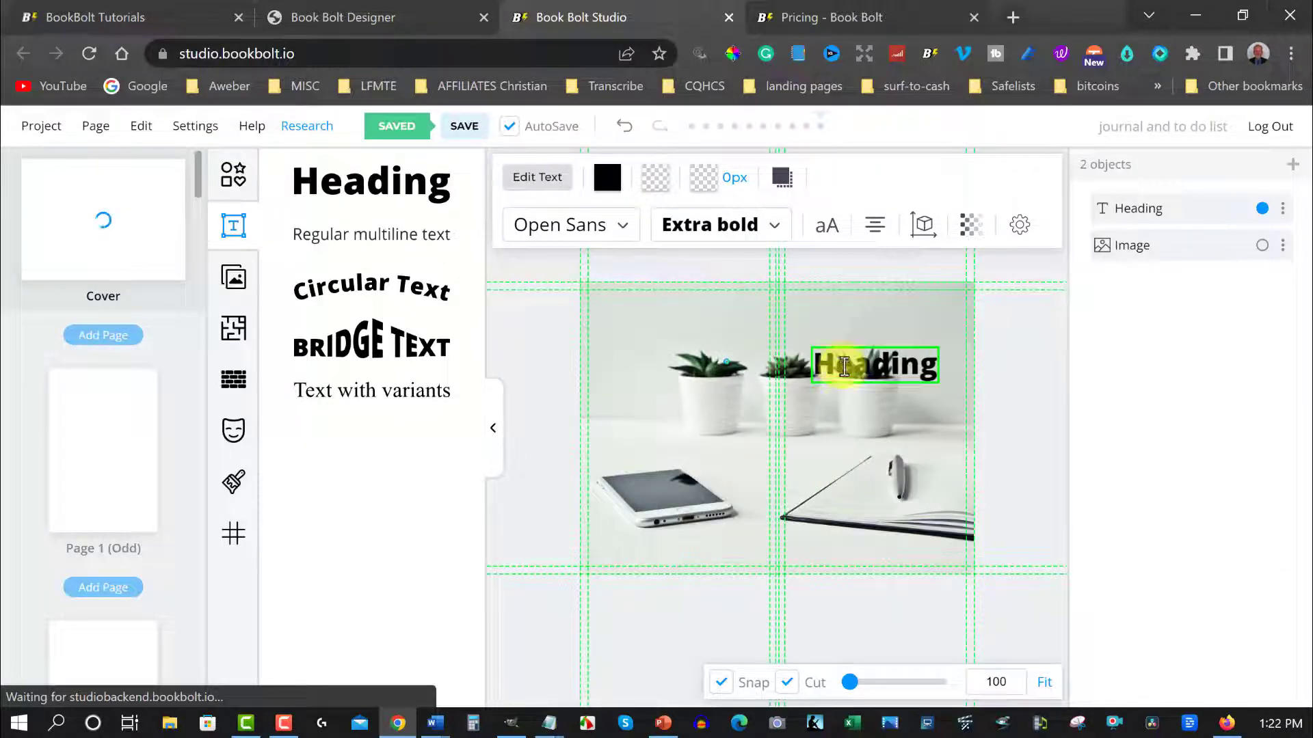
# Give the whole Heading text on the front cover a white (ffffff) background color.
pyautogui.moveTo(821, 365); pyautogui.dragTo(934, 363)
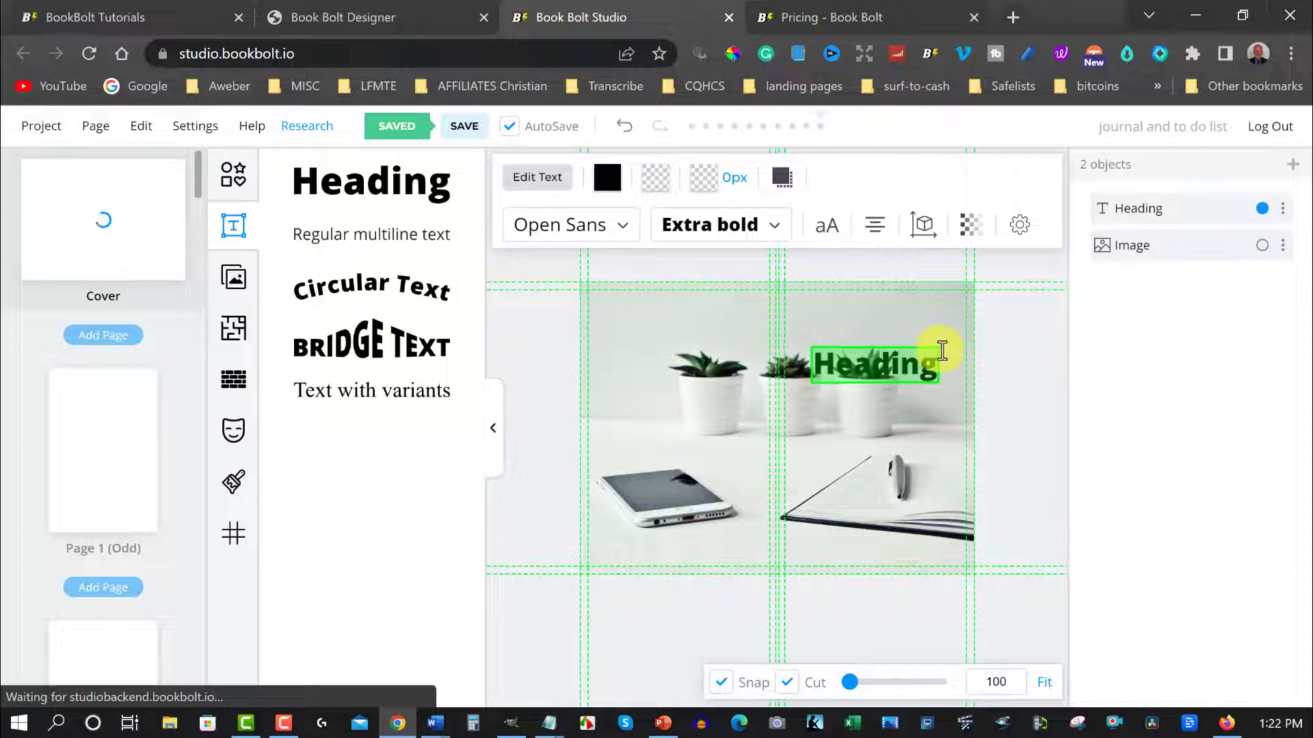
pyautogui.click(658, 183)
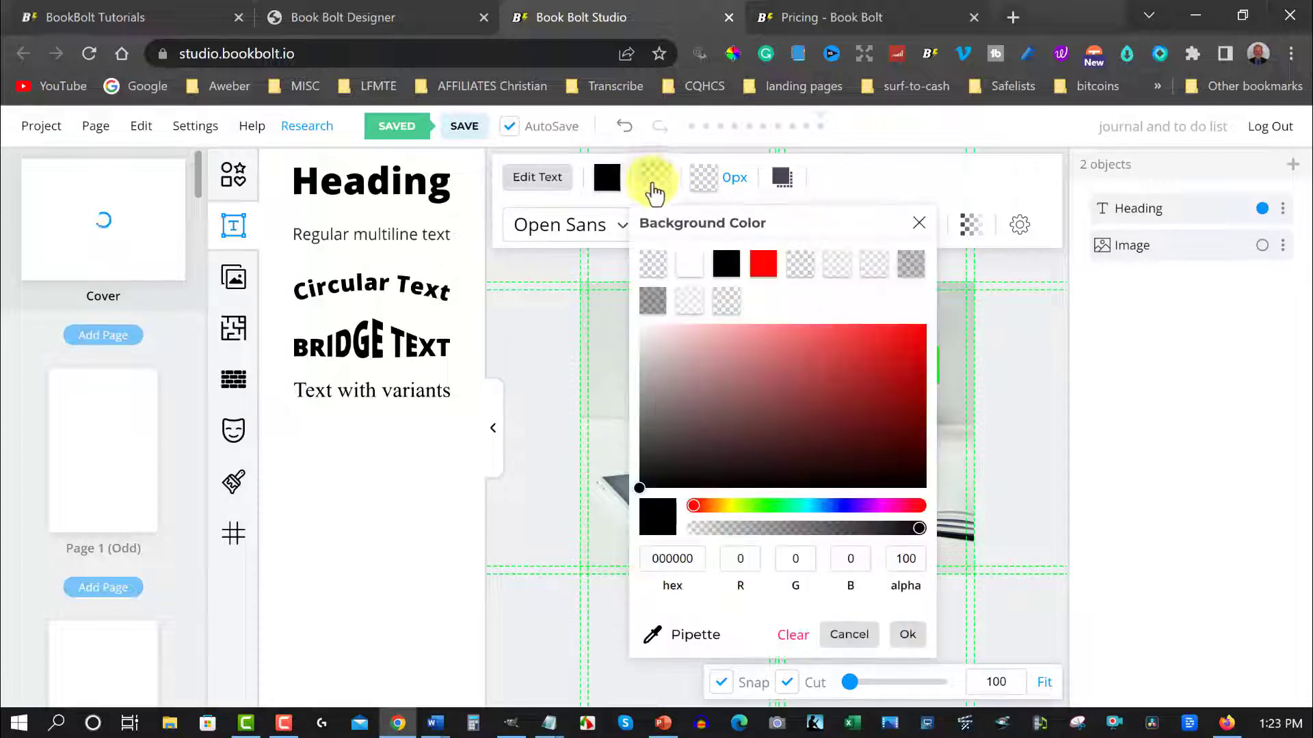
pyautogui.click(709, 423)
pyautogui.moveTo(679, 411); pyautogui.dragTo(609, 290)
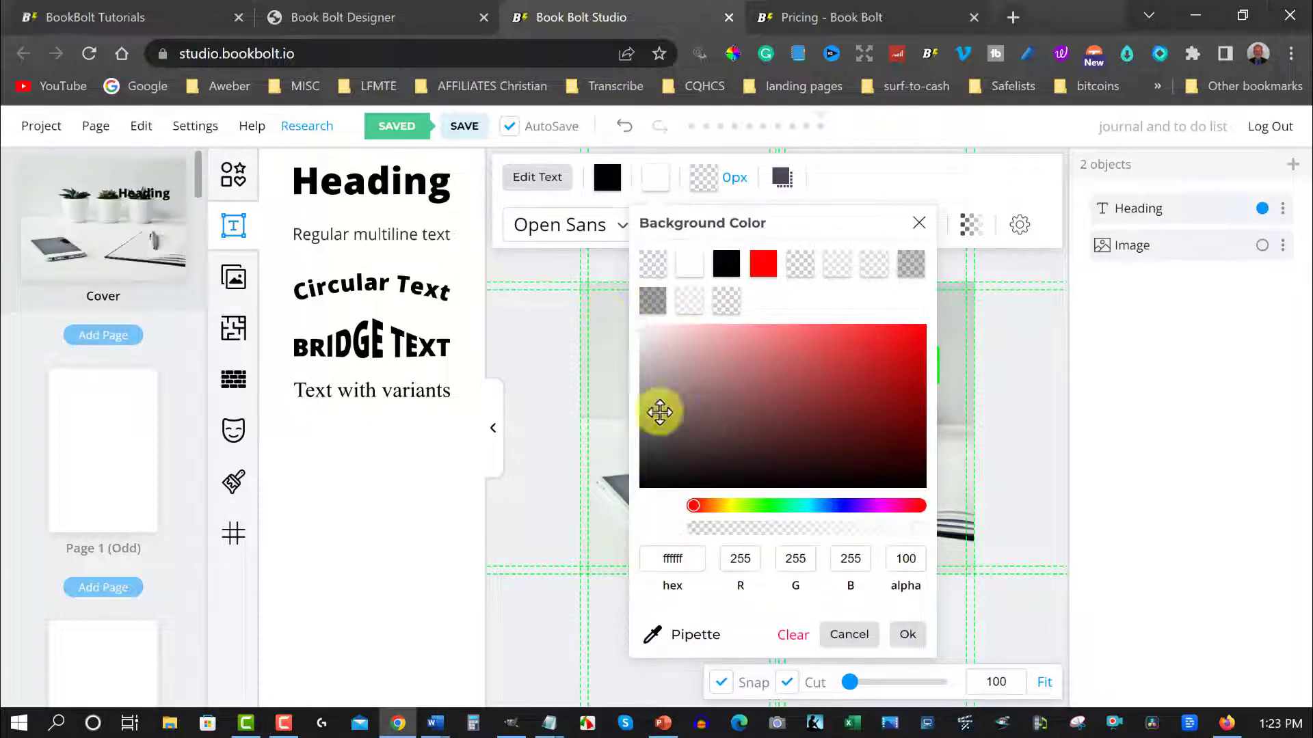
pyautogui.click(907, 637)
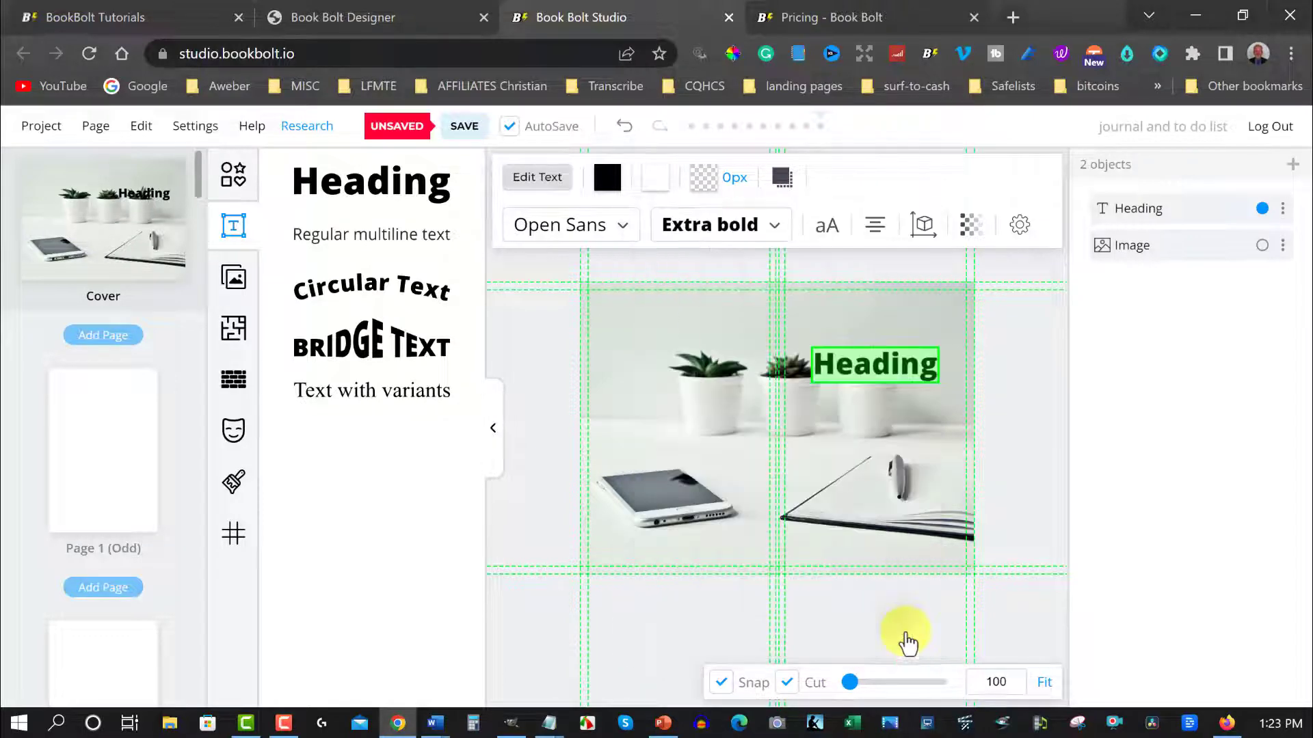
pyautogui.click(853, 335)
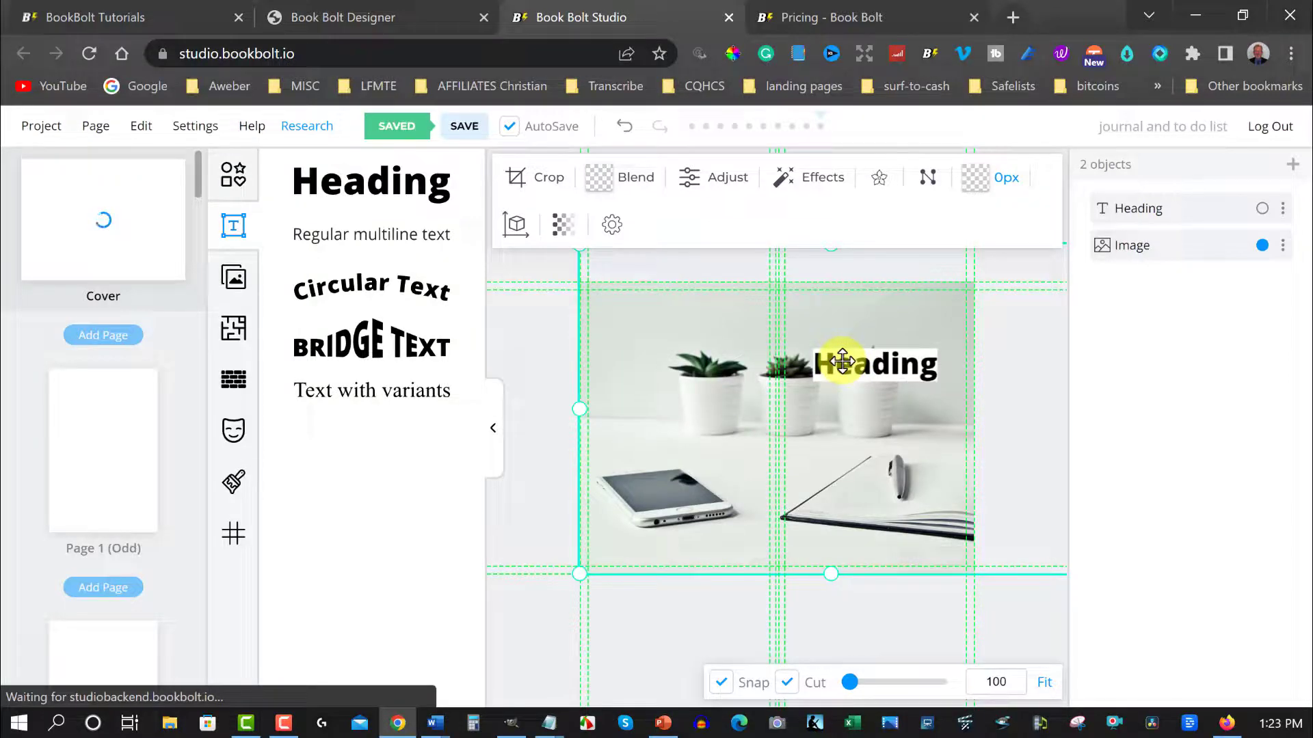
# Lower the alpha of the Heading text's white background color to 67.
pyautogui.click(838, 362)
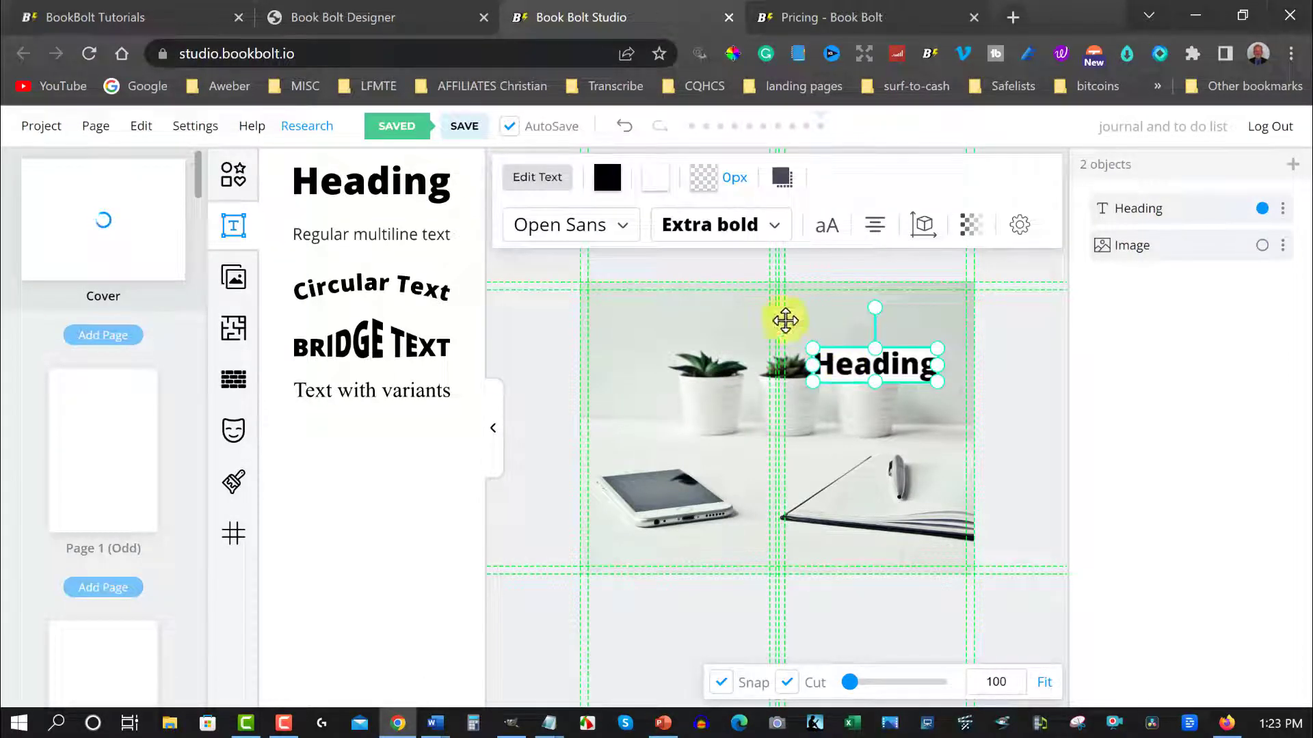
pyautogui.click(658, 184)
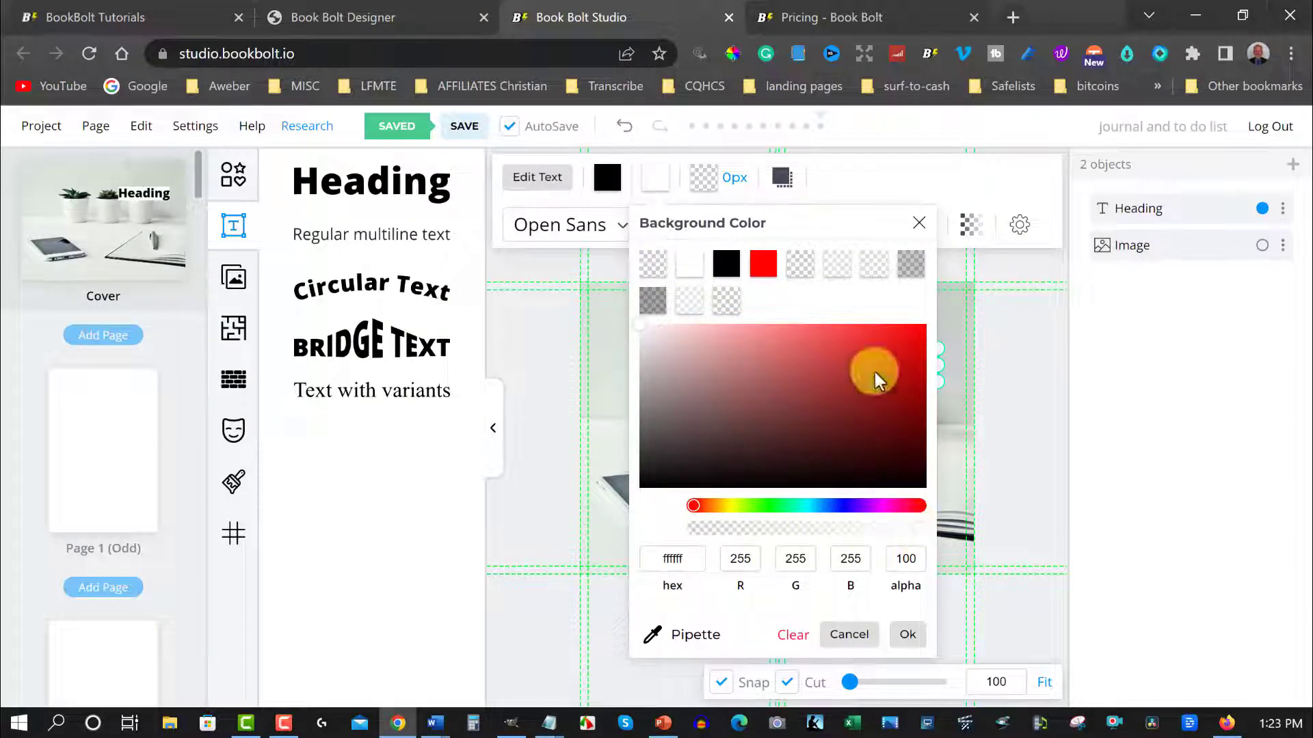
pyautogui.moveTo(820, 223); pyautogui.dragTo(409, 234)
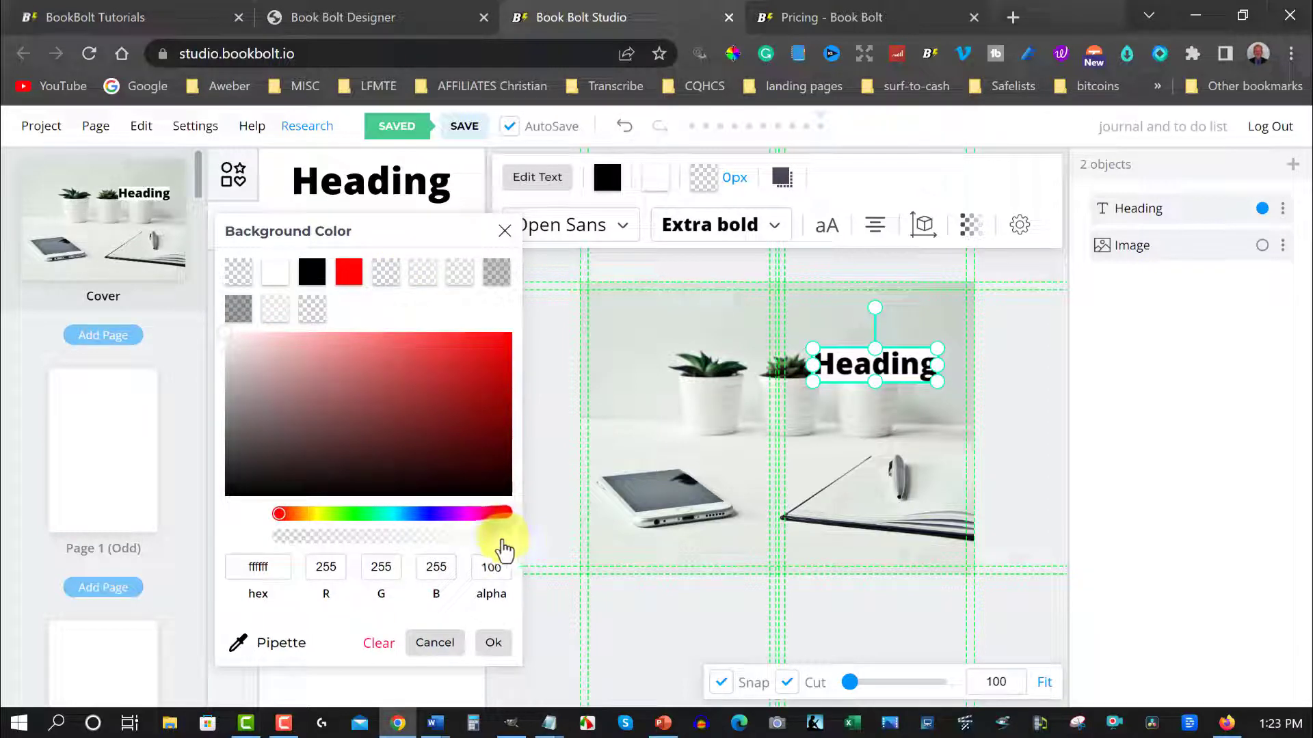
pyautogui.moveTo(503, 542); pyautogui.dragTo(429, 543)
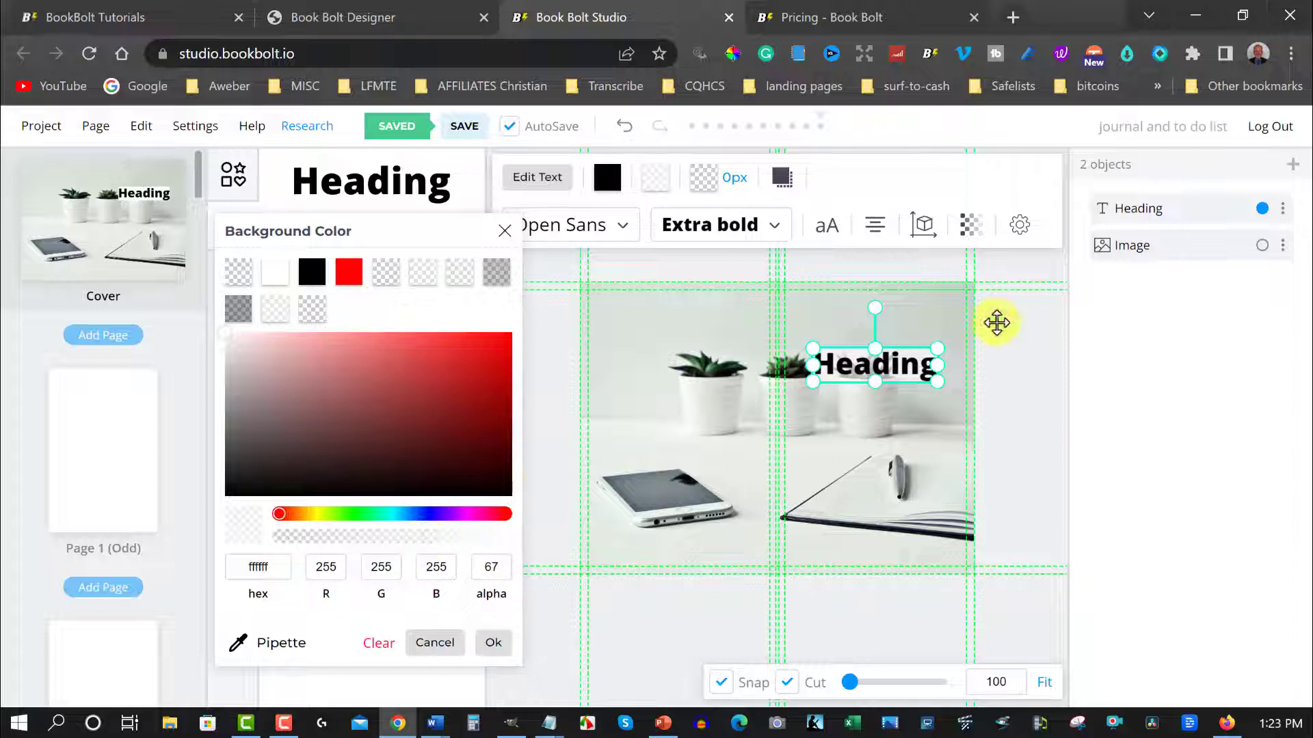
pyautogui.click(953, 301)
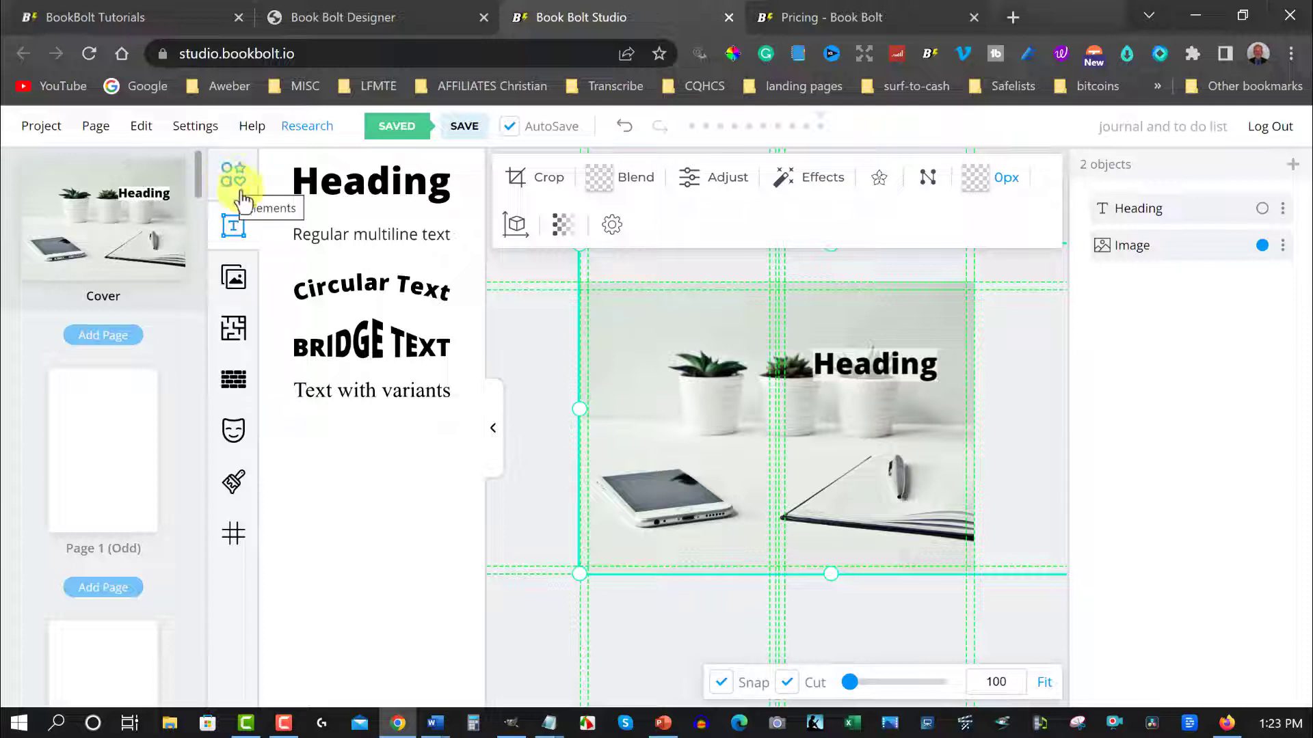
# Try a regular multiline text across the width of the back cover with a white (ffffff) background color.
pyautogui.click(357, 235)
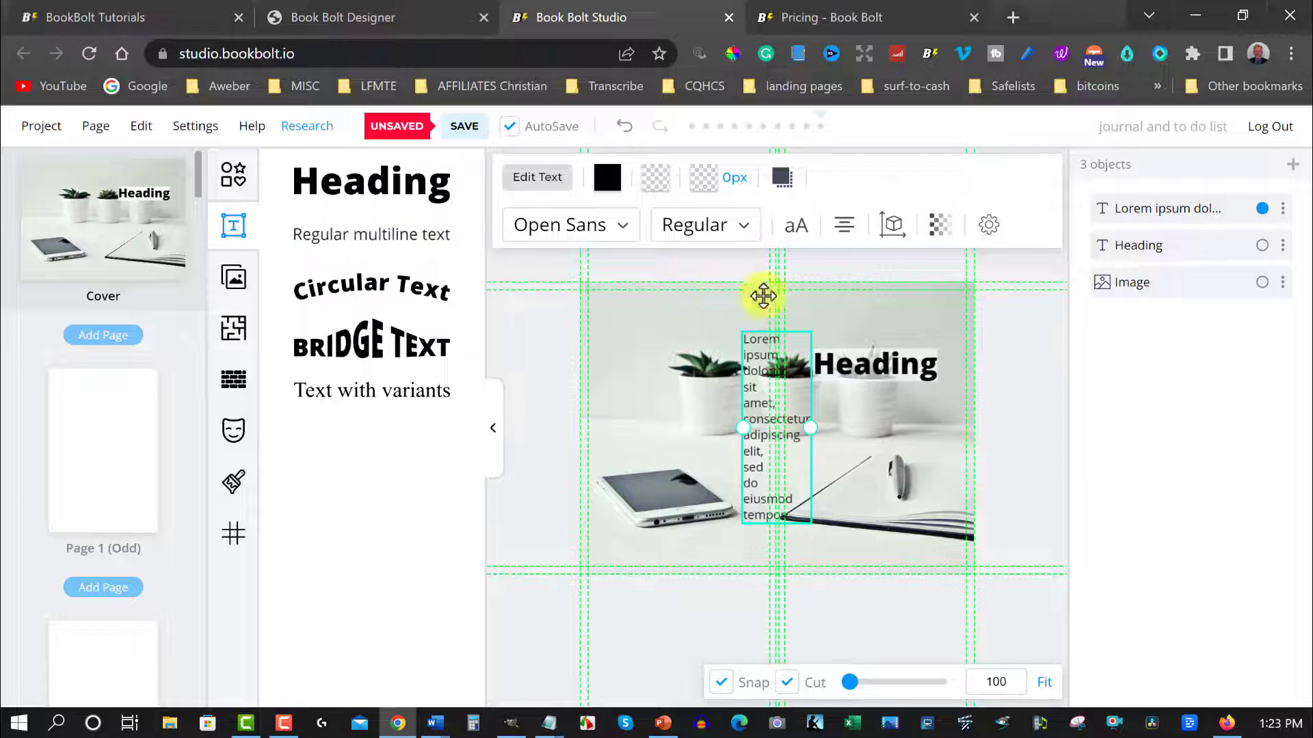
pyautogui.moveTo(765, 410); pyautogui.dragTo(761, 384)
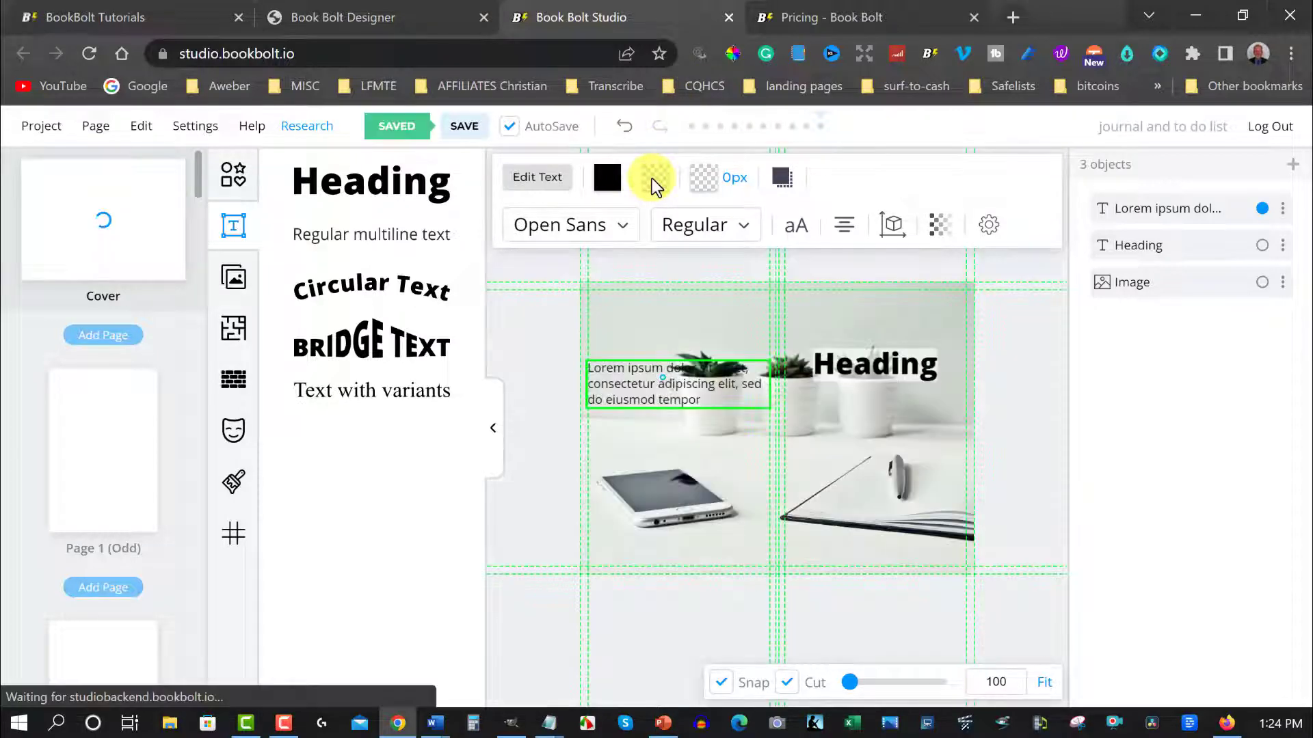
pyautogui.click(653, 178)
pyautogui.moveTo(706, 401); pyautogui.dragTo(591, 359)
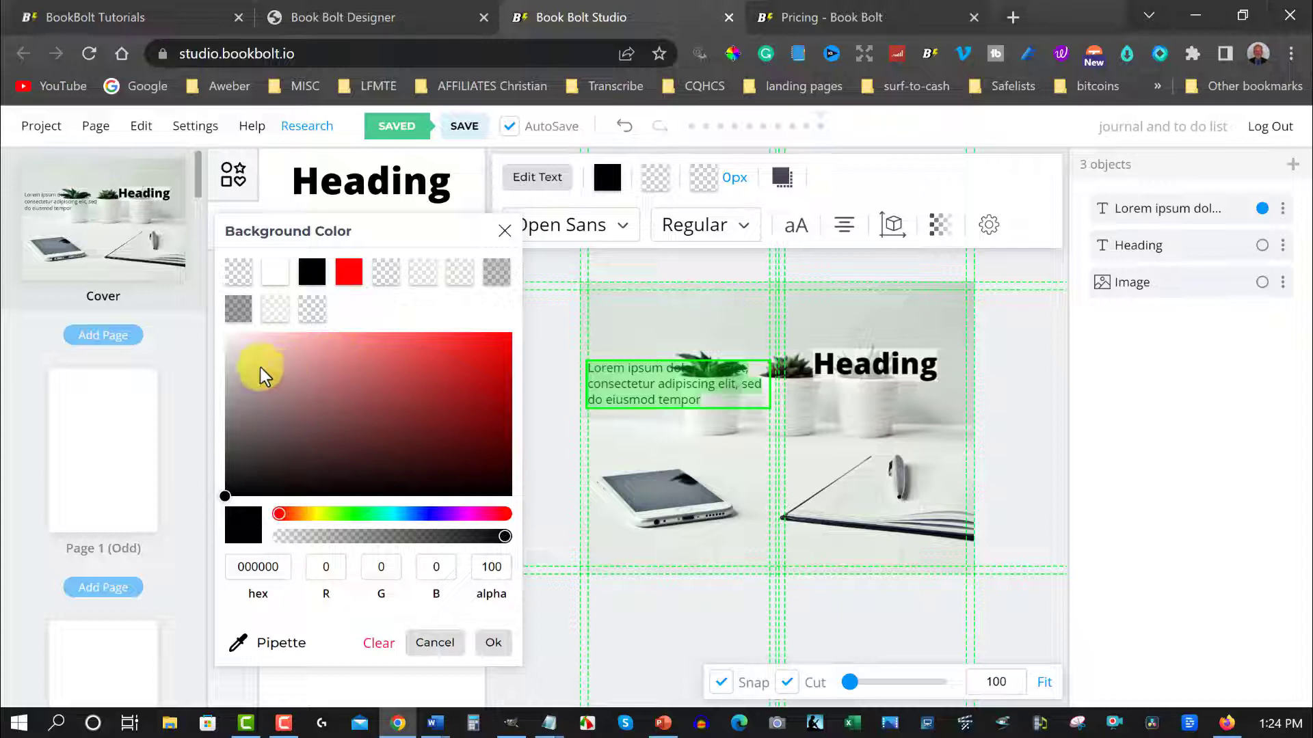
pyautogui.moveTo(260, 367); pyautogui.dragTo(214, 341)
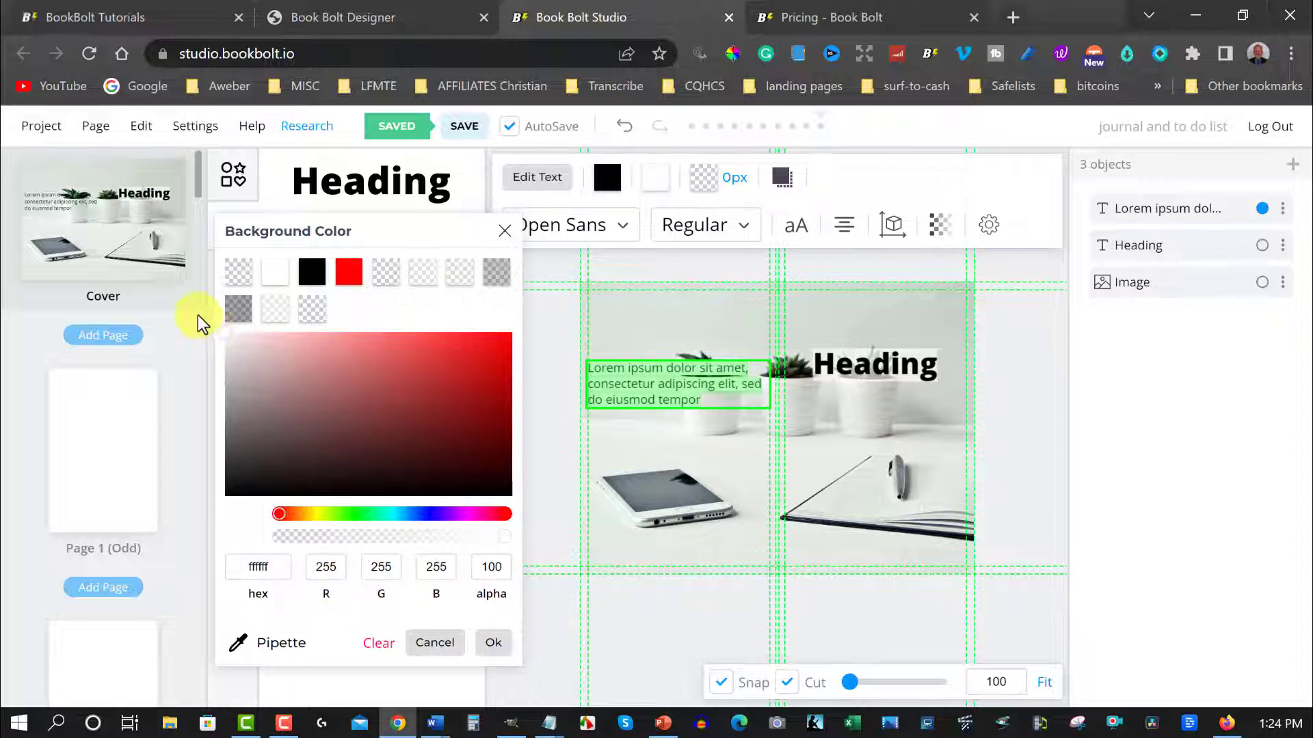
pyautogui.click(495, 645)
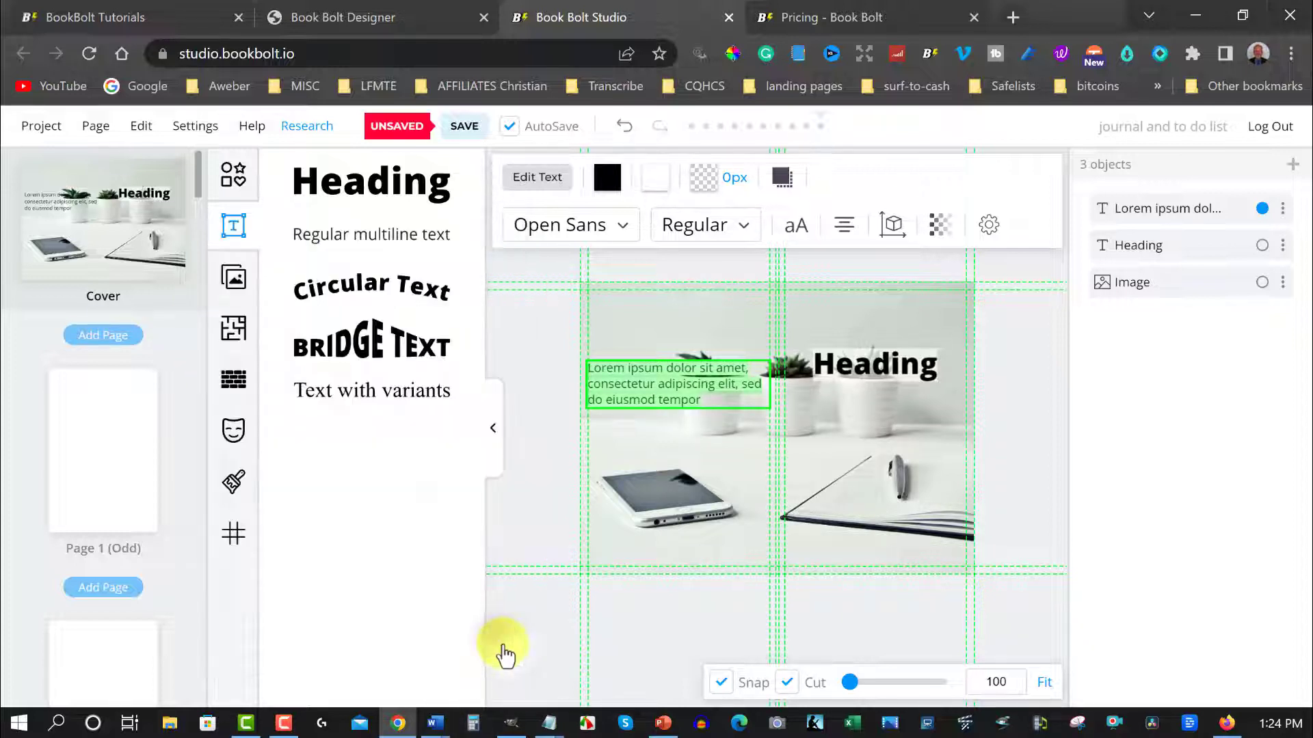
pyautogui.click(741, 433)
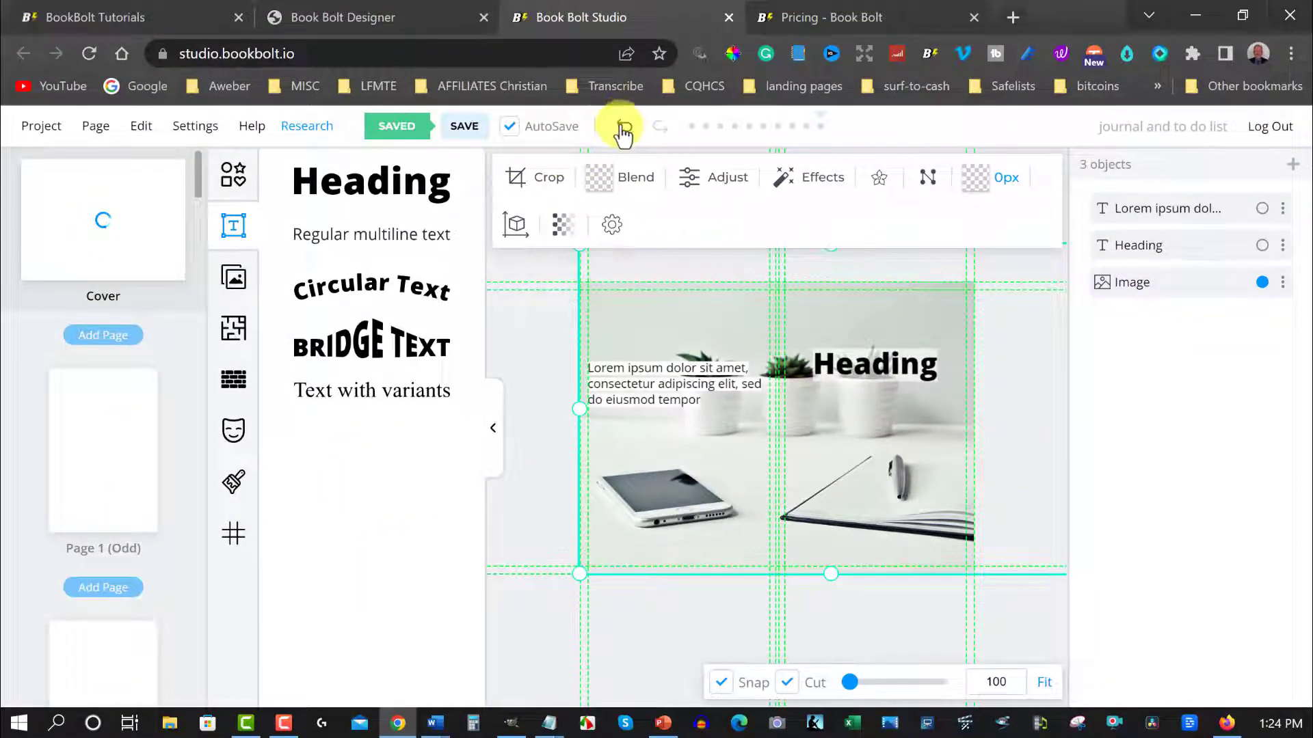
# Undo the multiline text's background color and delete that text from the back cover.
pyautogui.click(624, 127)
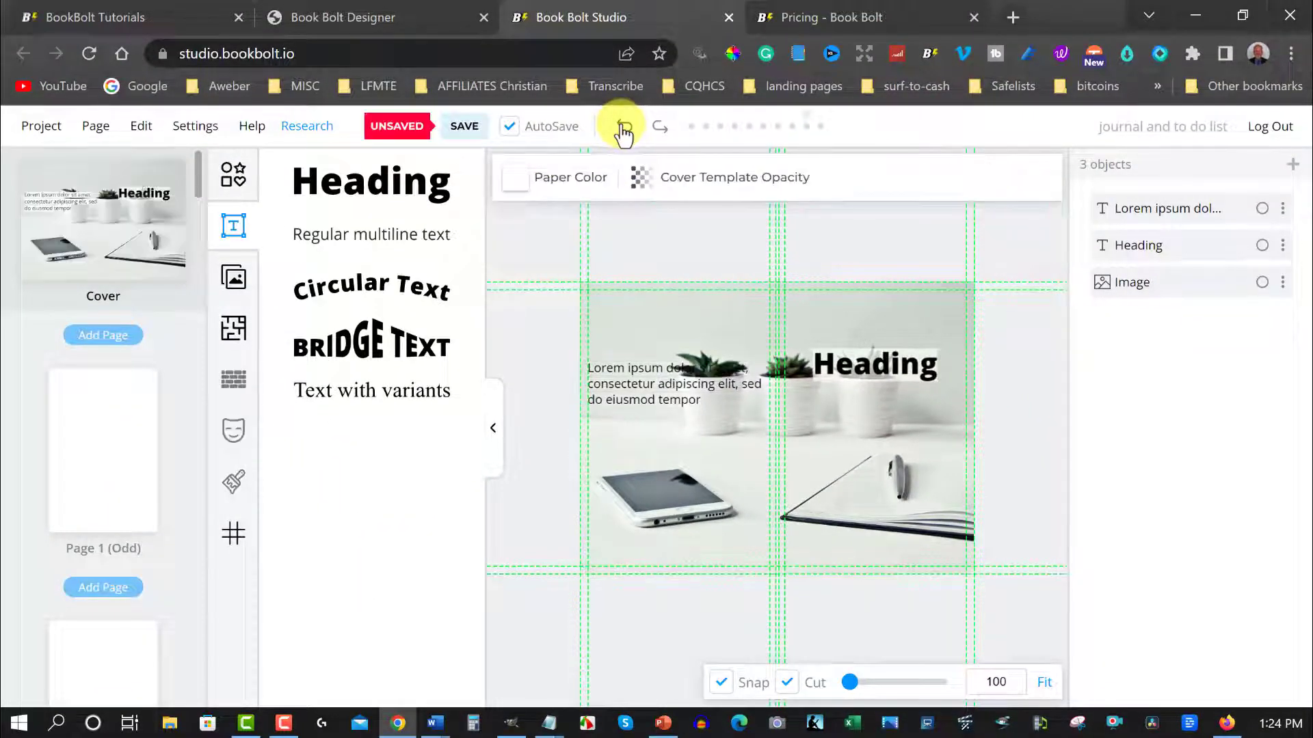
pyautogui.doubleClick(615, 384)
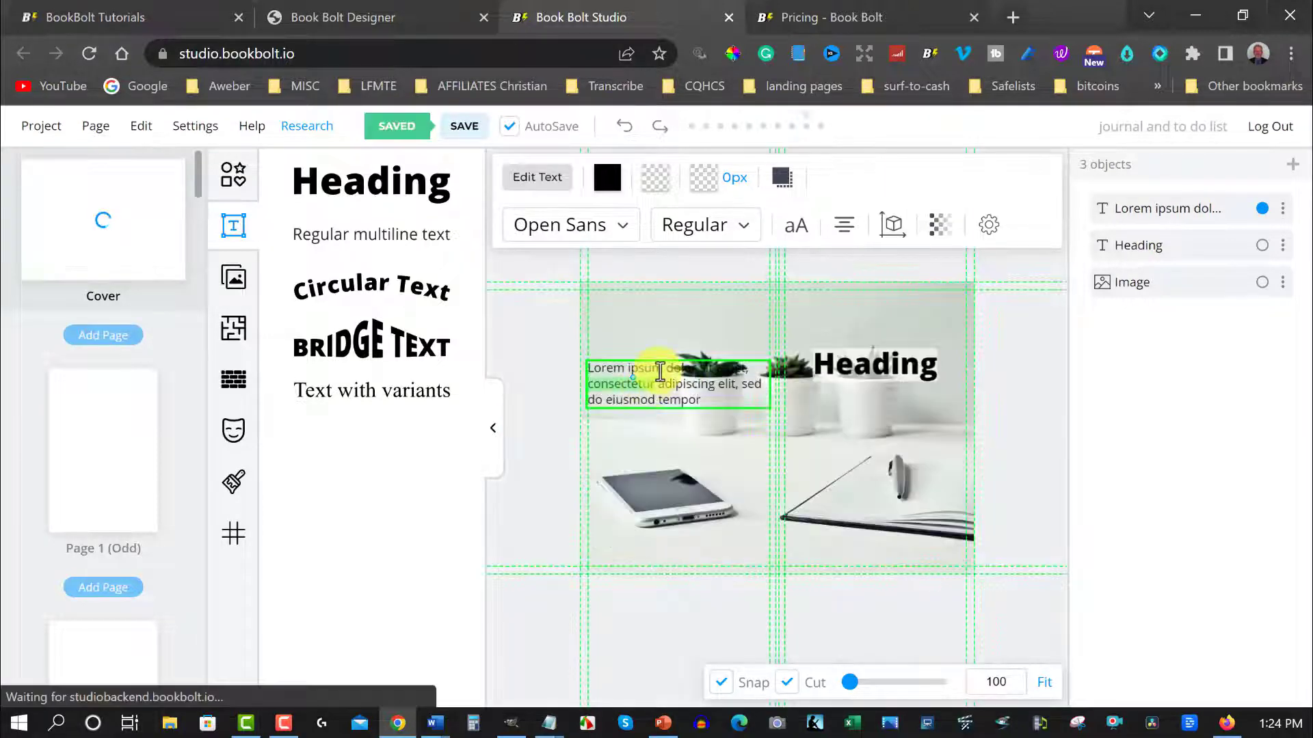
pyautogui.click(664, 366)
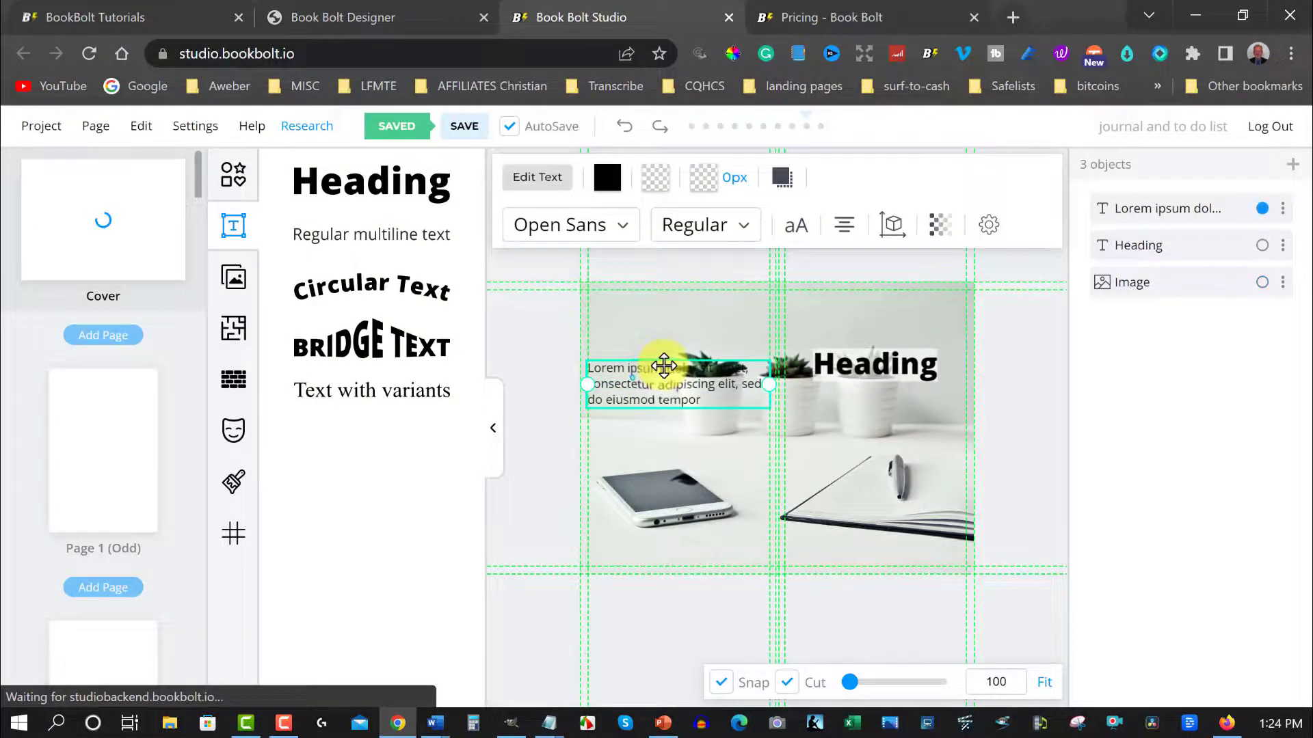
pyautogui.press('Delete')
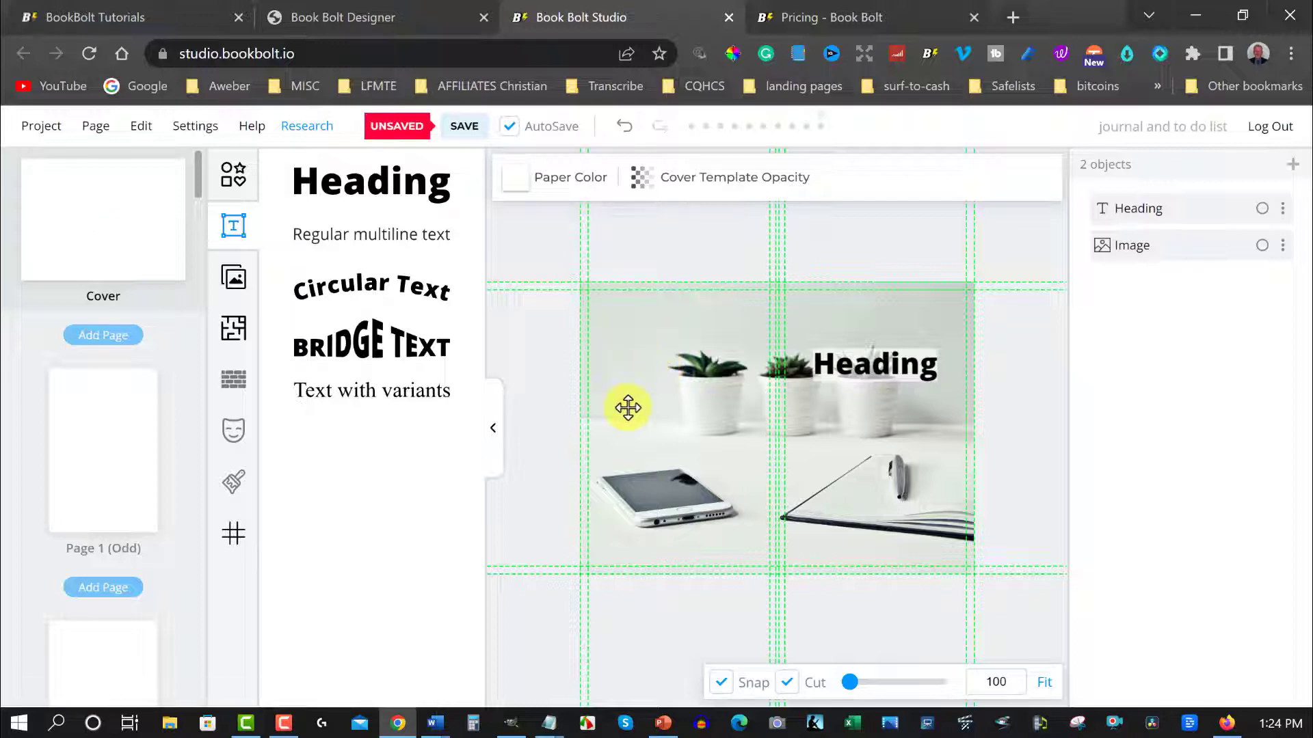
# Add a rectangle to the cover and stretch it to fill the back cover within the inner guides.
pyautogui.click(227, 178)
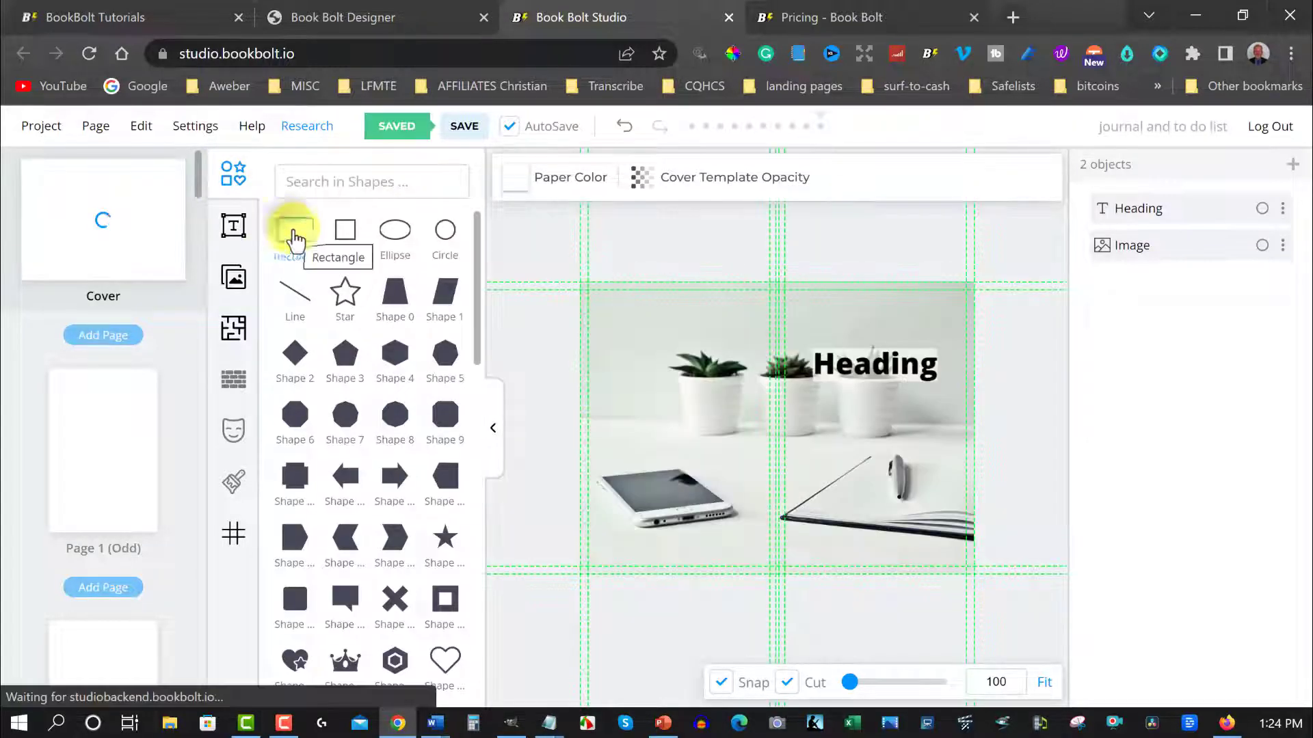
pyautogui.click(296, 236)
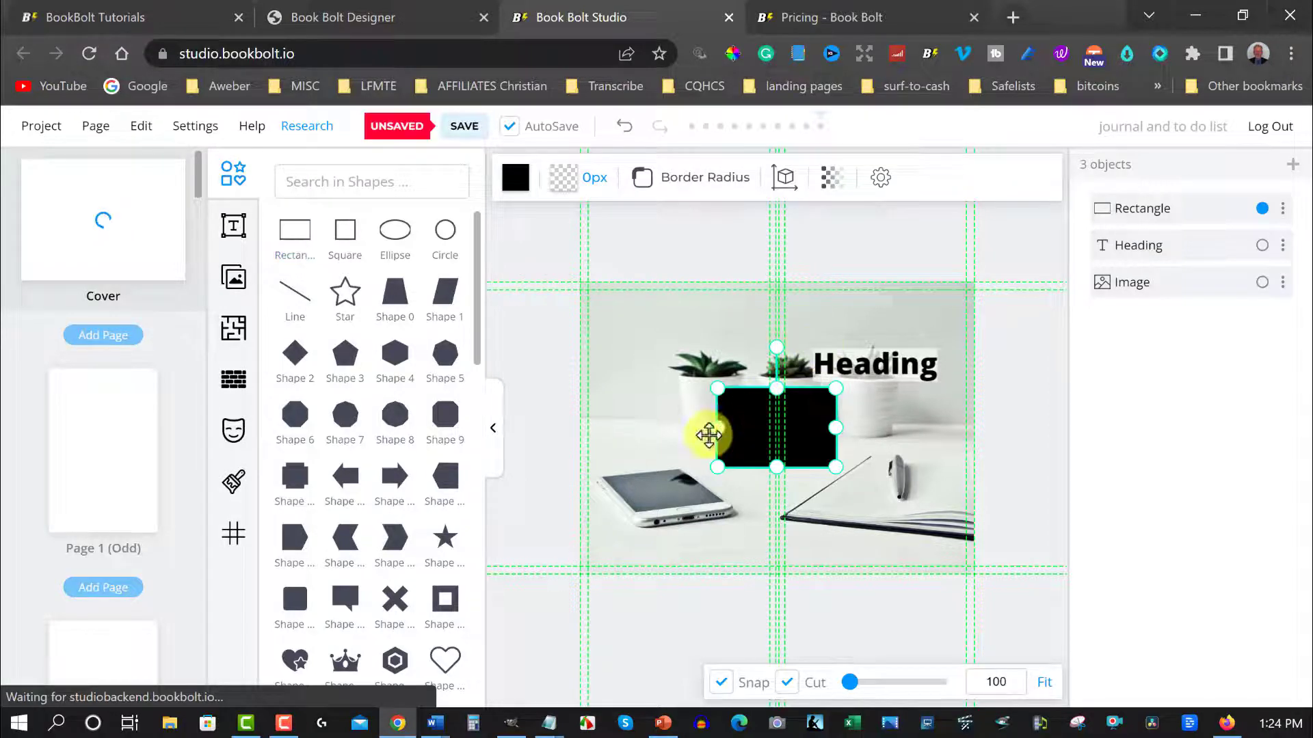
pyautogui.moveTo(743, 416); pyautogui.dragTo(614, 322)
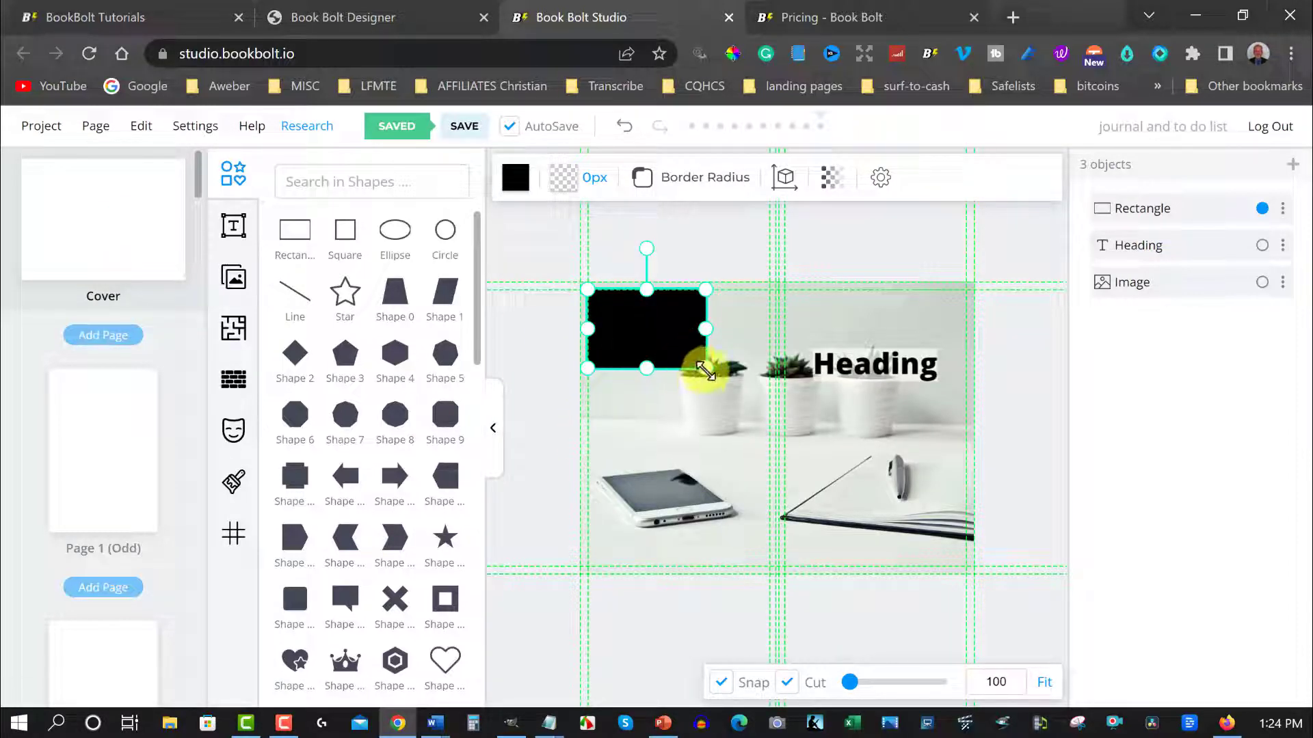
pyautogui.moveTo(703, 391); pyautogui.dragTo(729, 447)
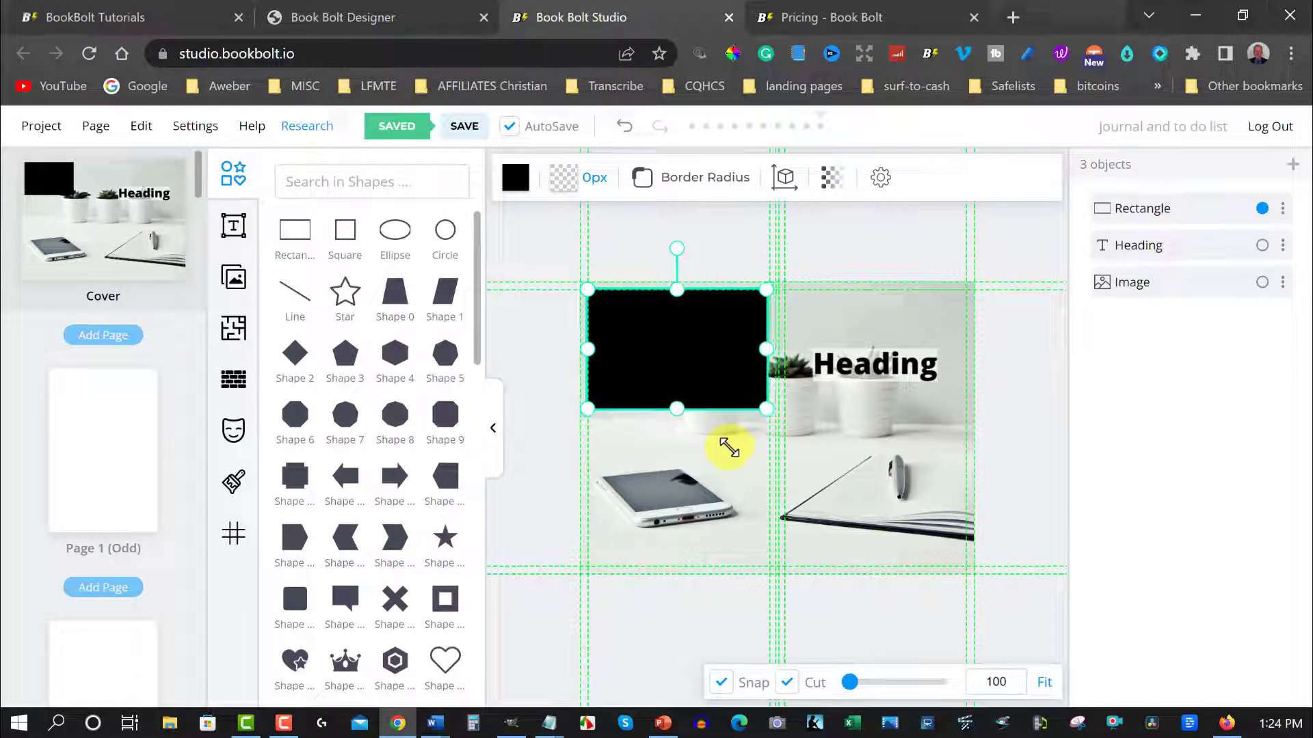
pyautogui.moveTo(678, 409); pyautogui.dragTo(675, 564)
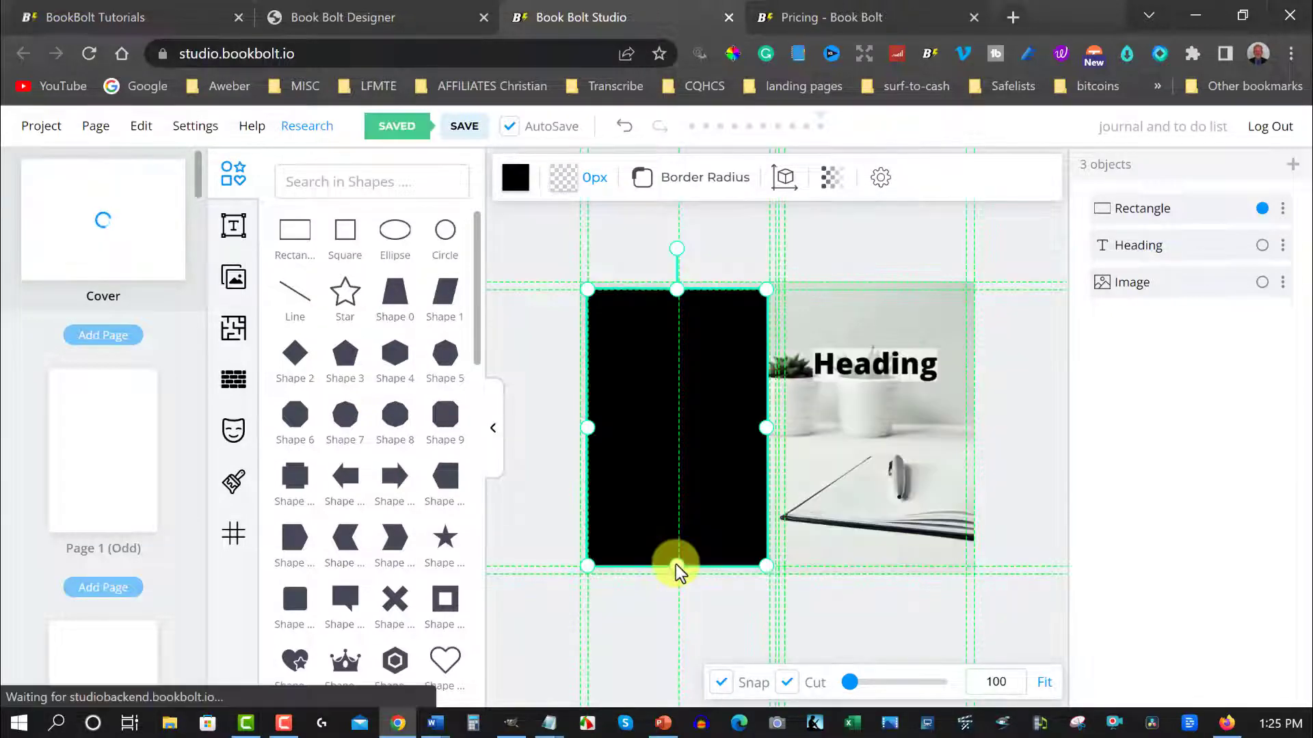
# Set the back cover rectangle's fill to white (ffffff) with an alpha of 51.
pyautogui.click(510, 182)
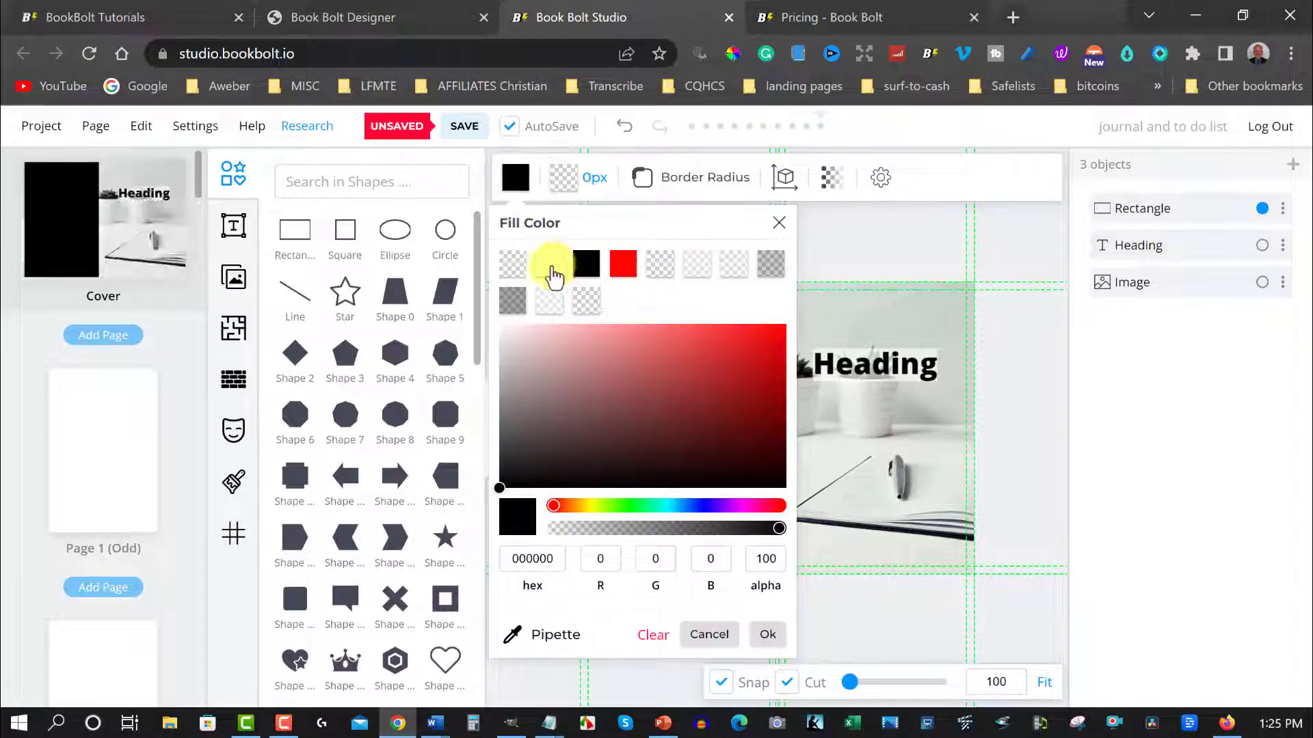
pyautogui.click(551, 267)
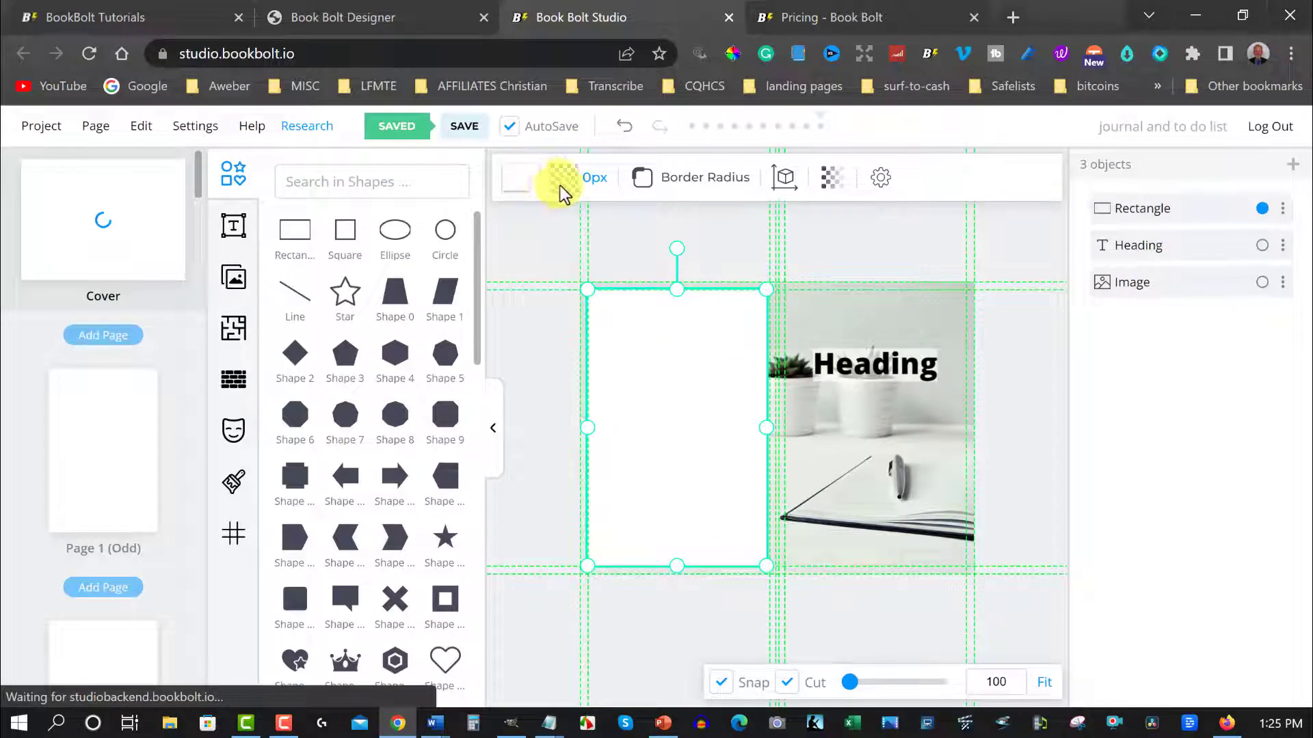
pyautogui.click(516, 179)
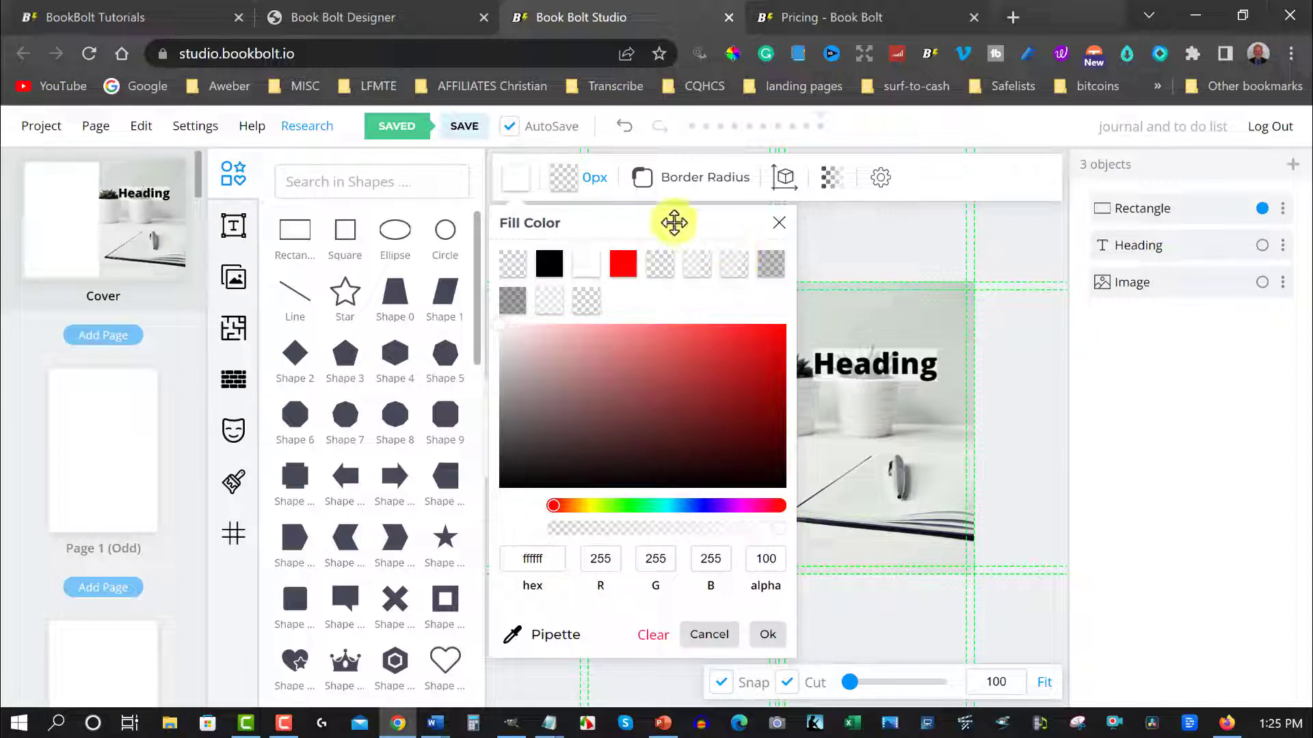
pyautogui.moveTo(661, 226); pyautogui.dragTo(336, 225)
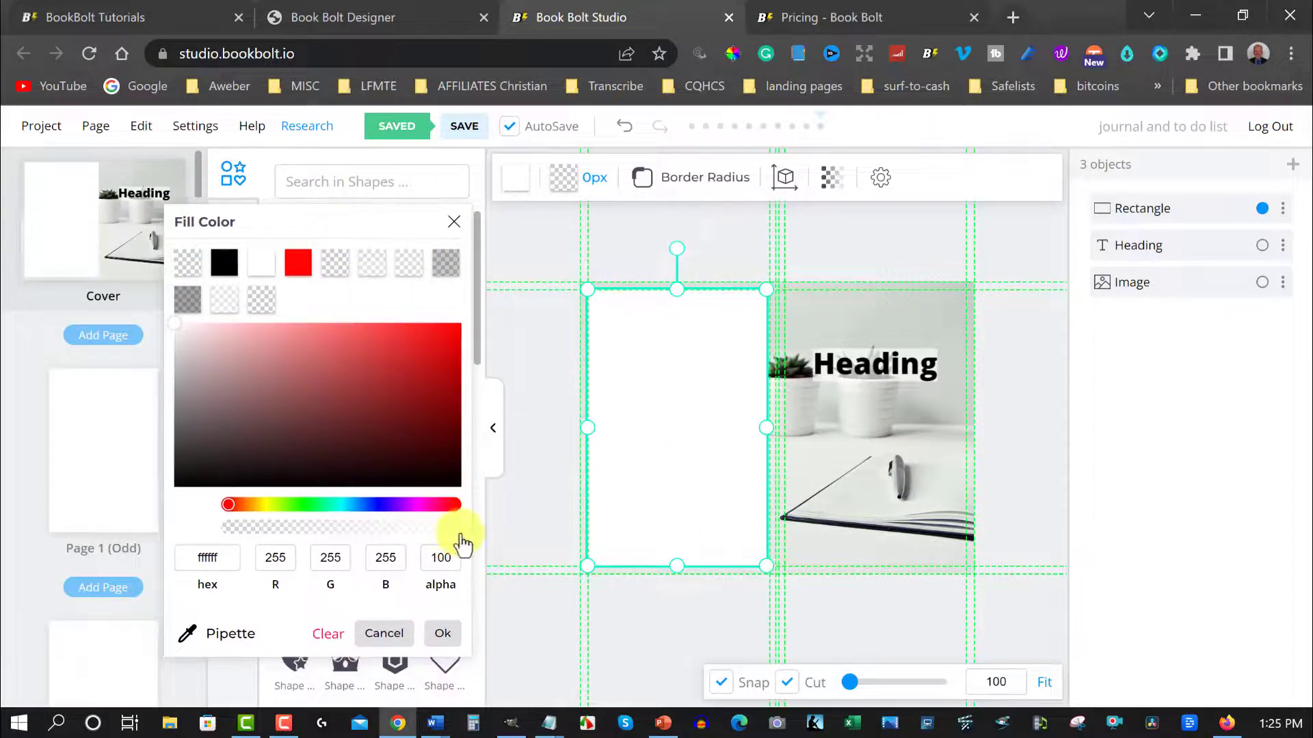
pyautogui.moveTo(453, 532); pyautogui.dragTo(350, 540)
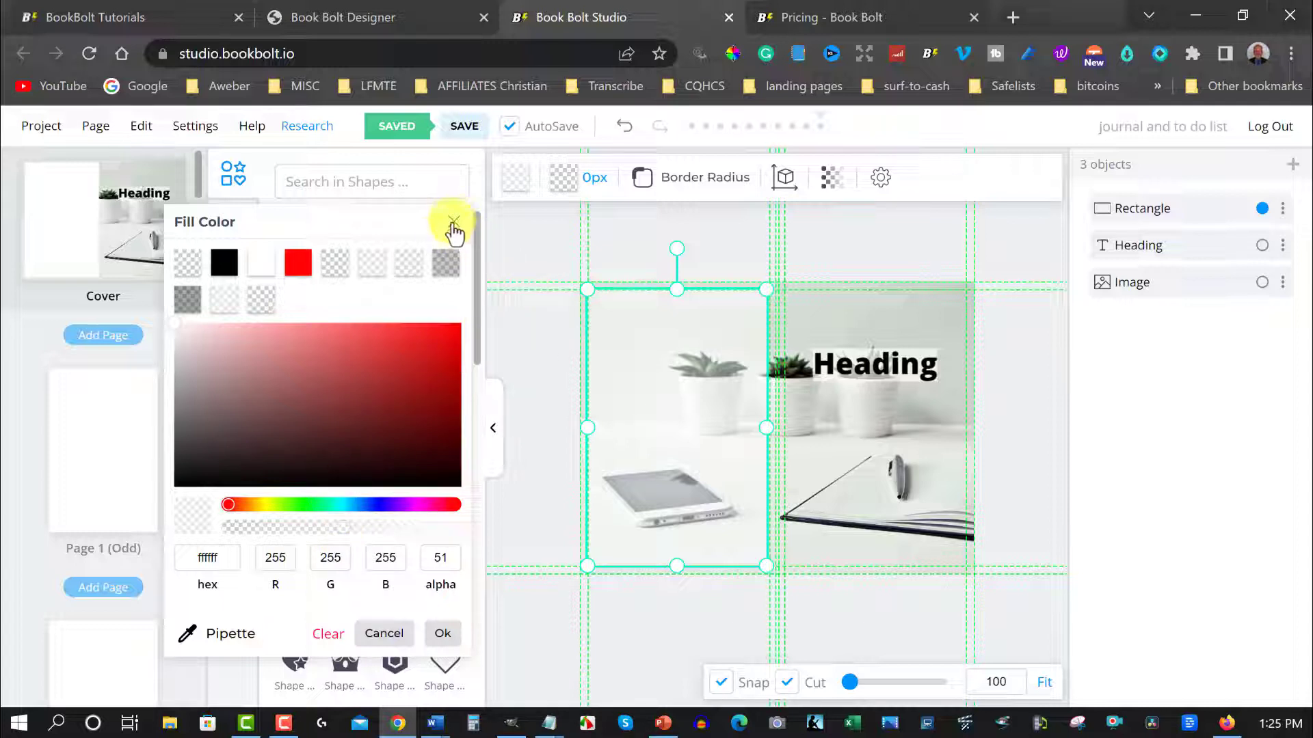
pyautogui.click(442, 633)
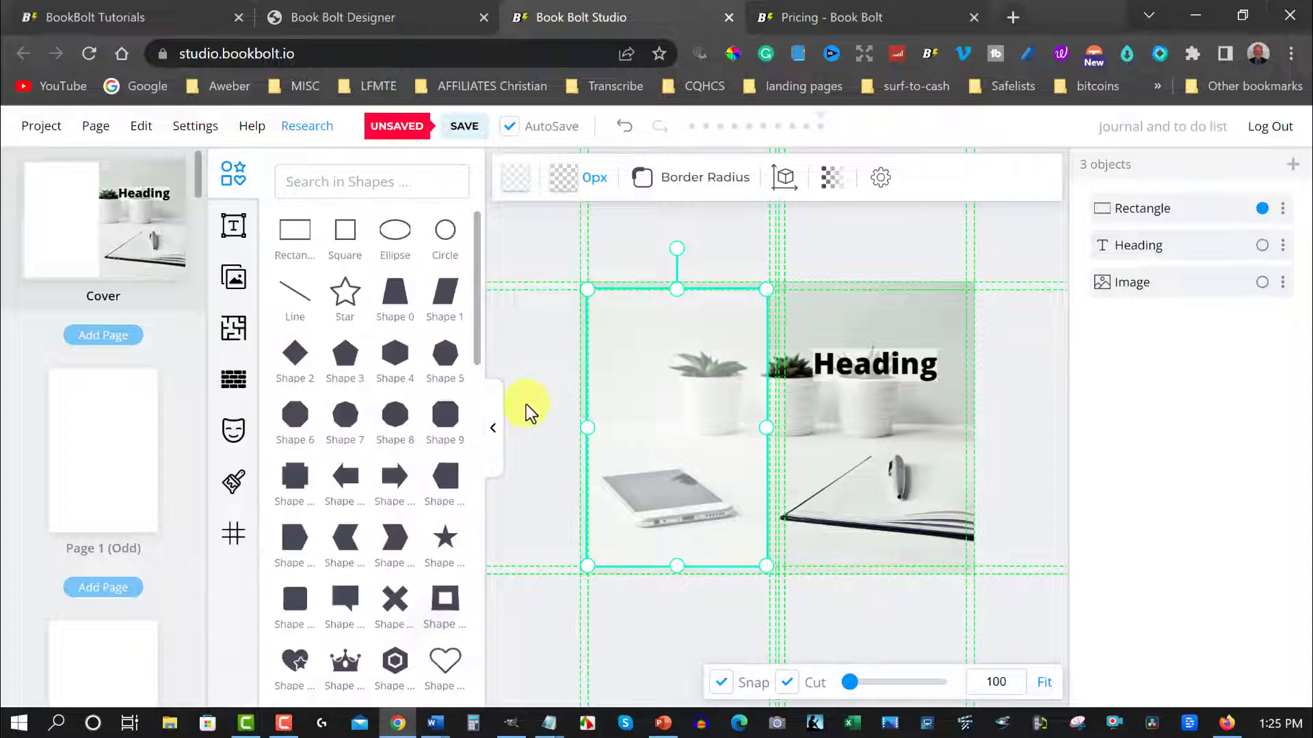
pyautogui.click(532, 383)
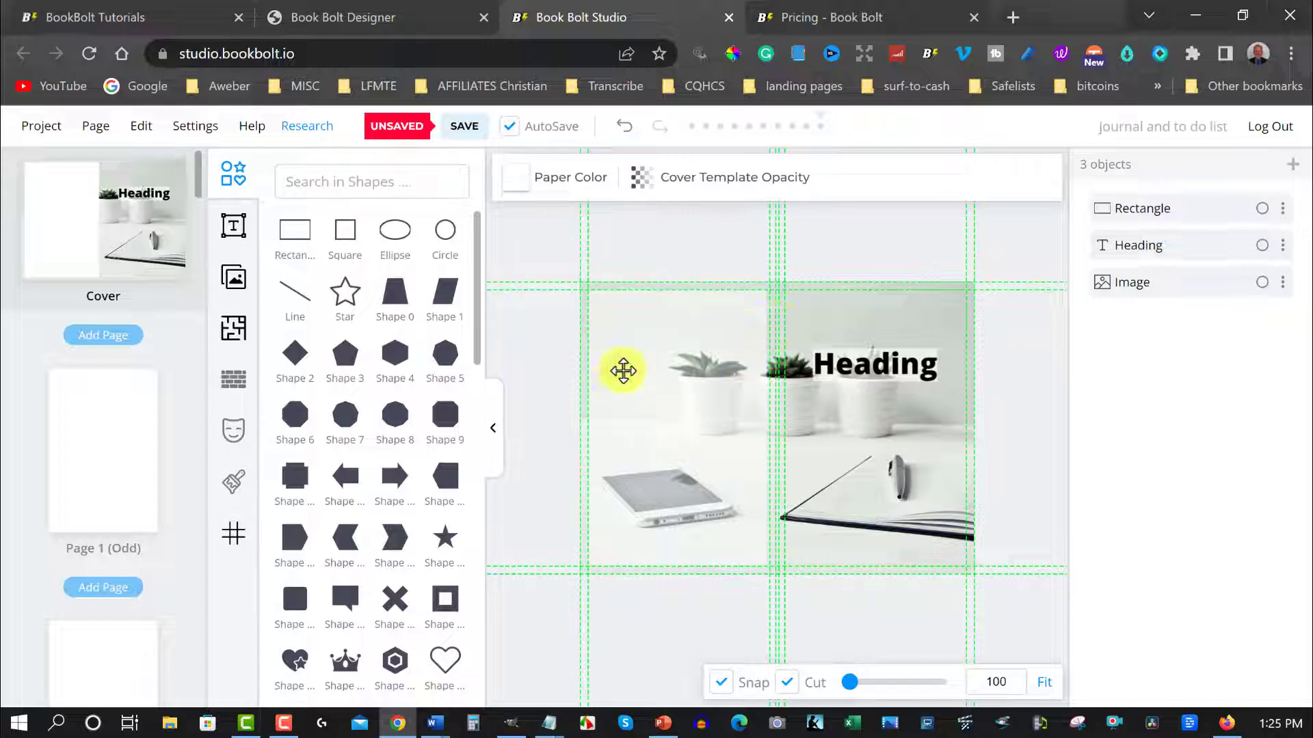
# Add a regular multiline text to the back cover and widen it to nearly the cover's width, inside the guides.
pyautogui.click(233, 226)
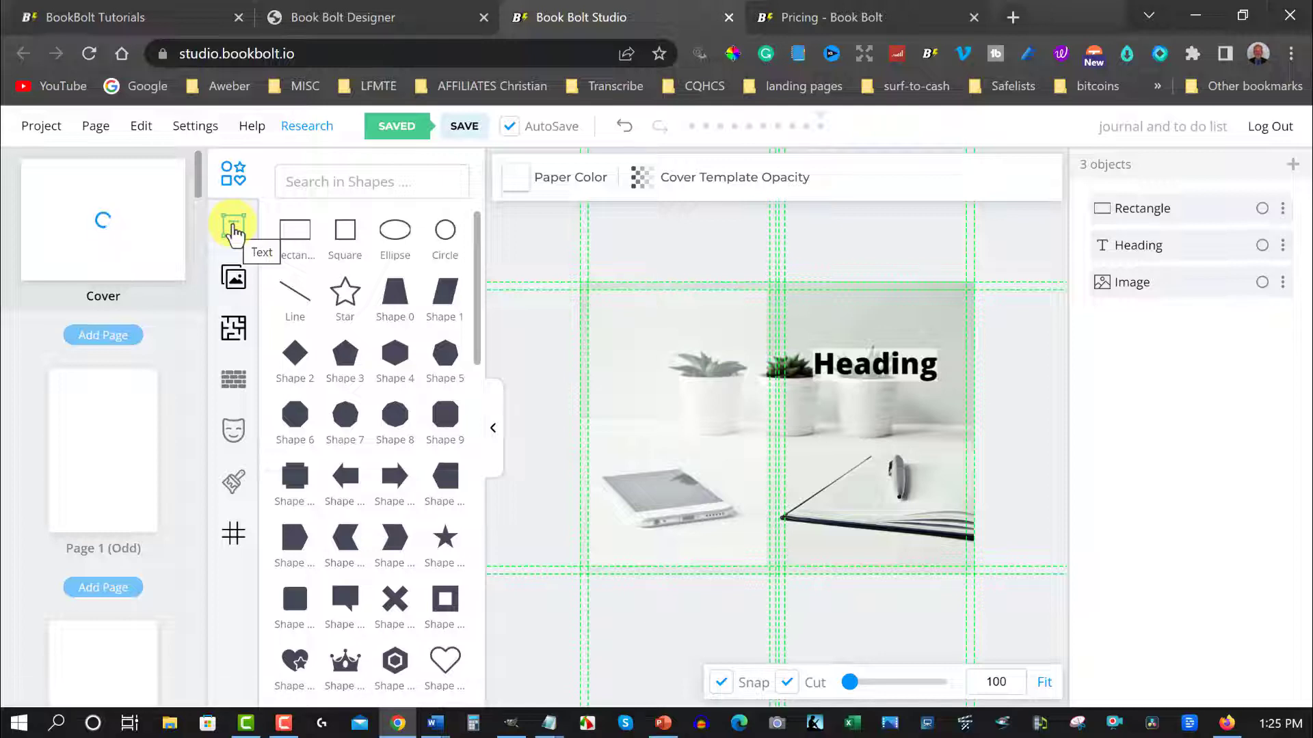
pyautogui.click(234, 229)
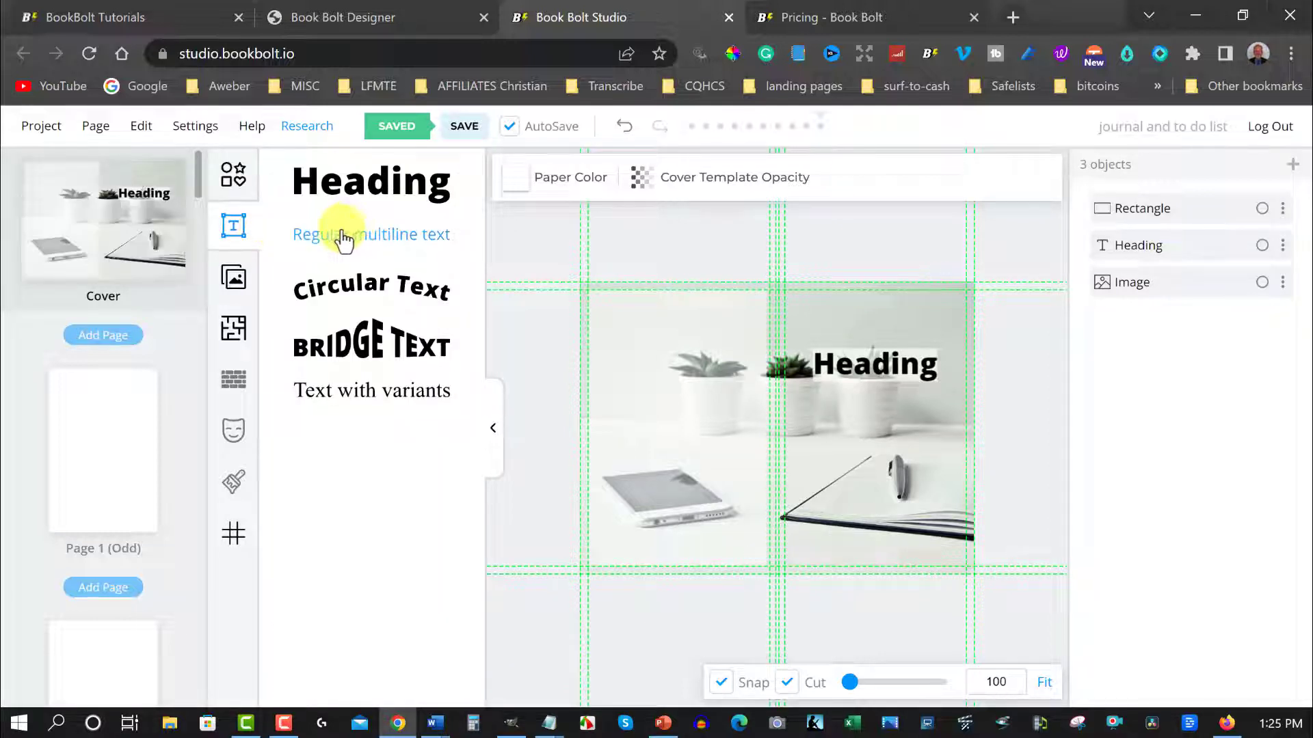
pyautogui.click(336, 240)
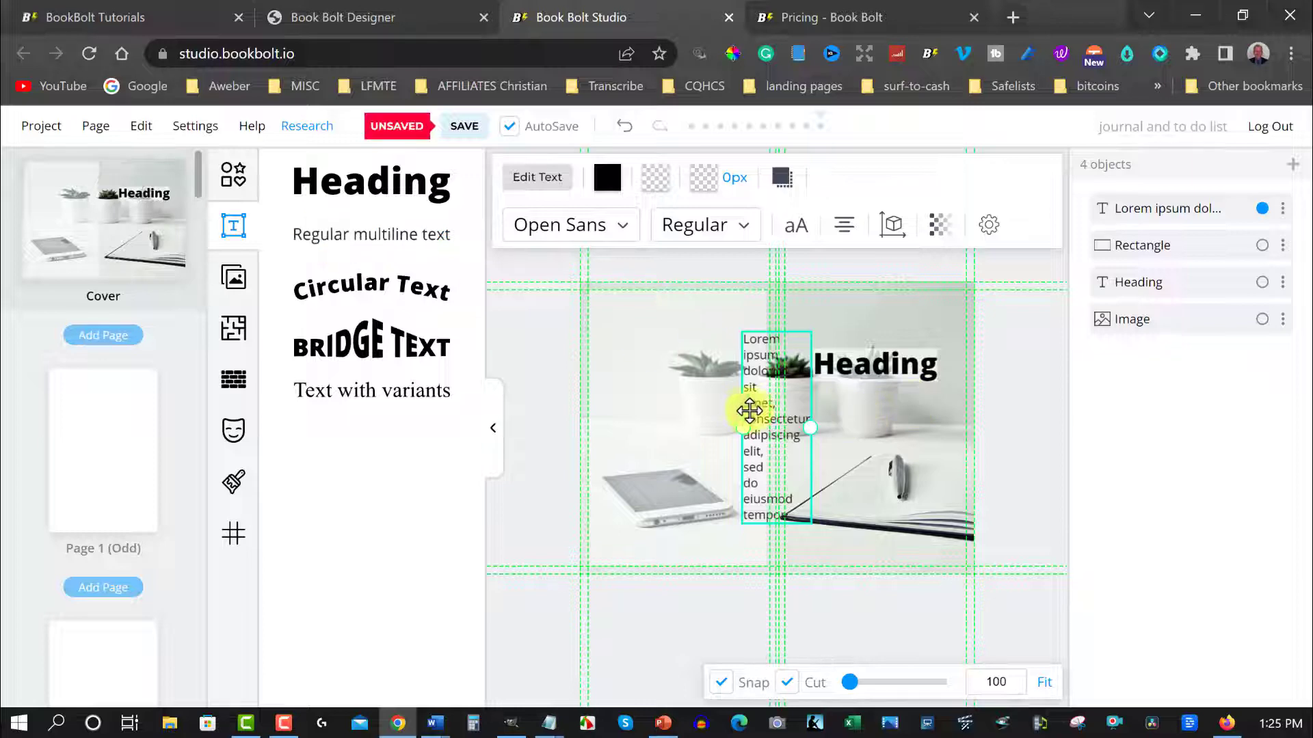
pyautogui.moveTo(768, 406); pyautogui.dragTo(614, 366)
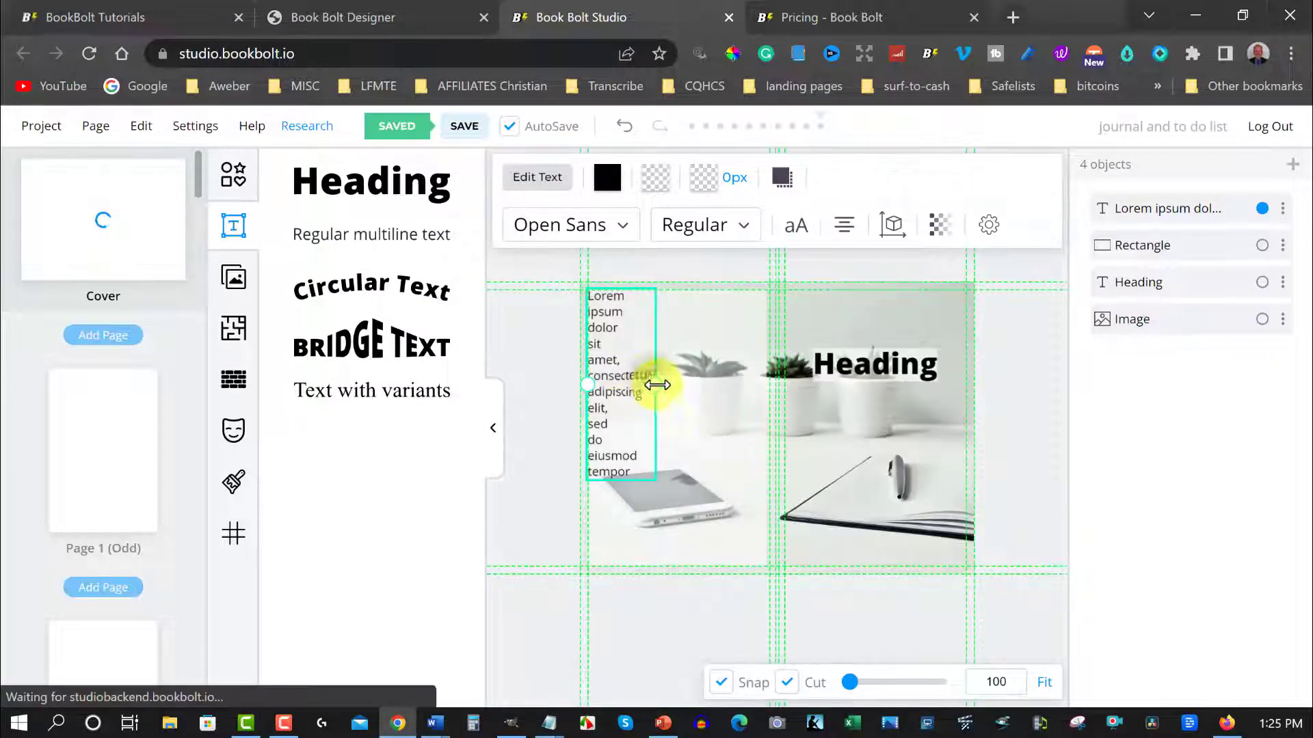
pyautogui.moveTo(722, 391); pyautogui.dragTo(763, 389)
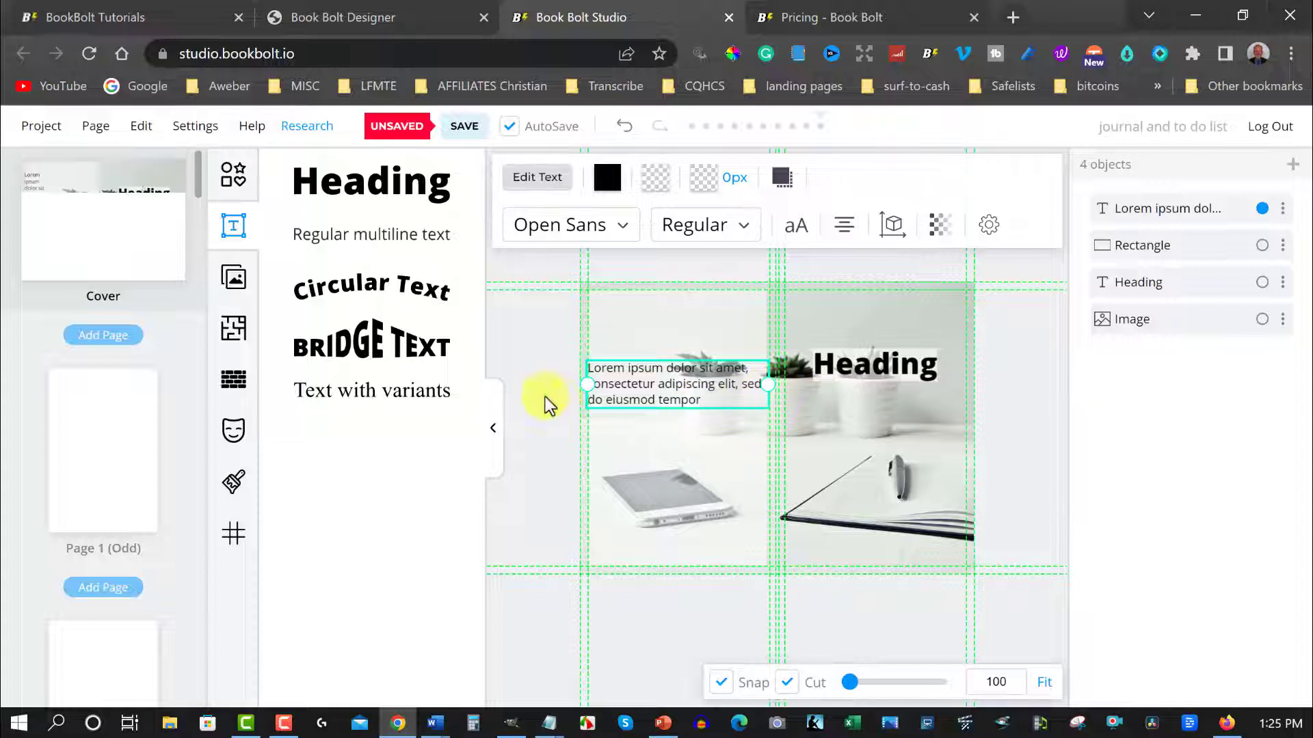
pyautogui.moveTo(587, 383); pyautogui.dragTo(592, 383)
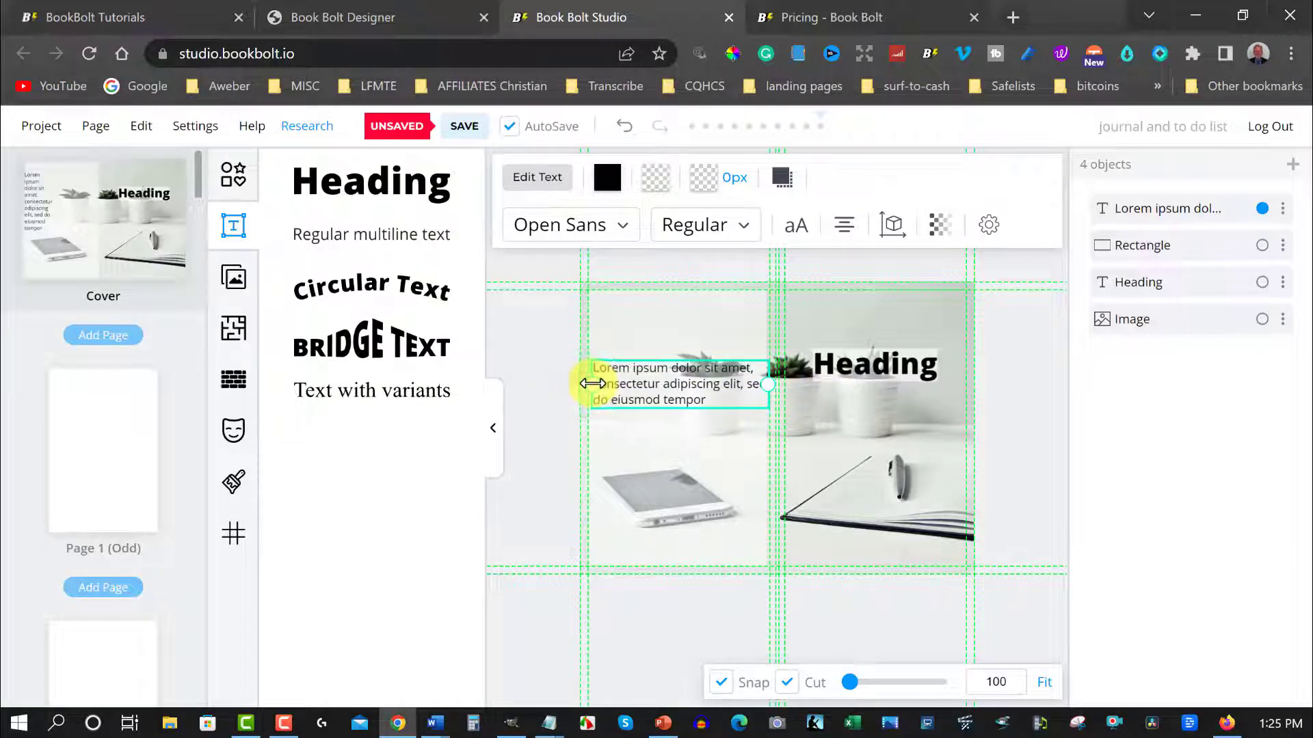
pyautogui.moveTo(768, 383); pyautogui.dragTo(750, 383)
pyautogui.moveTo(595, 384); pyautogui.dragTo(597, 386)
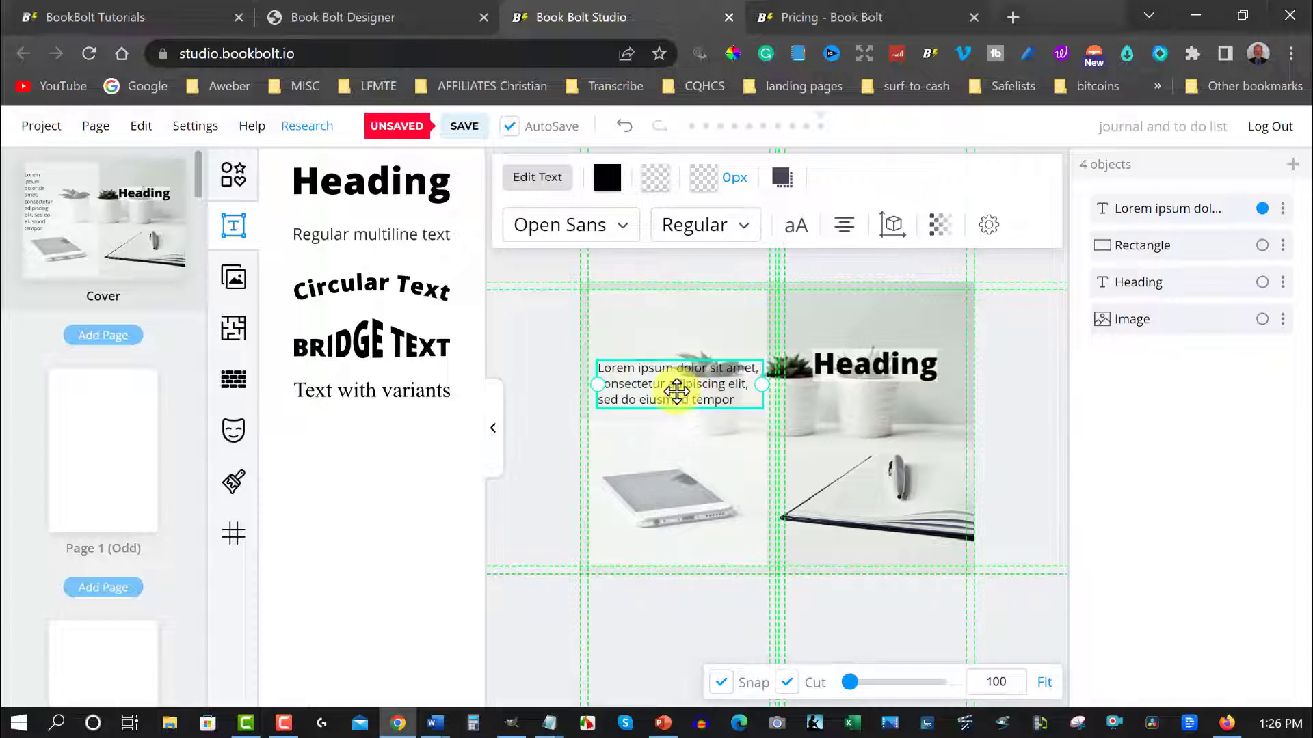
# Move the multiline text up to the top of the back cover, above the plants.
pyautogui.doubleClick(615, 374)
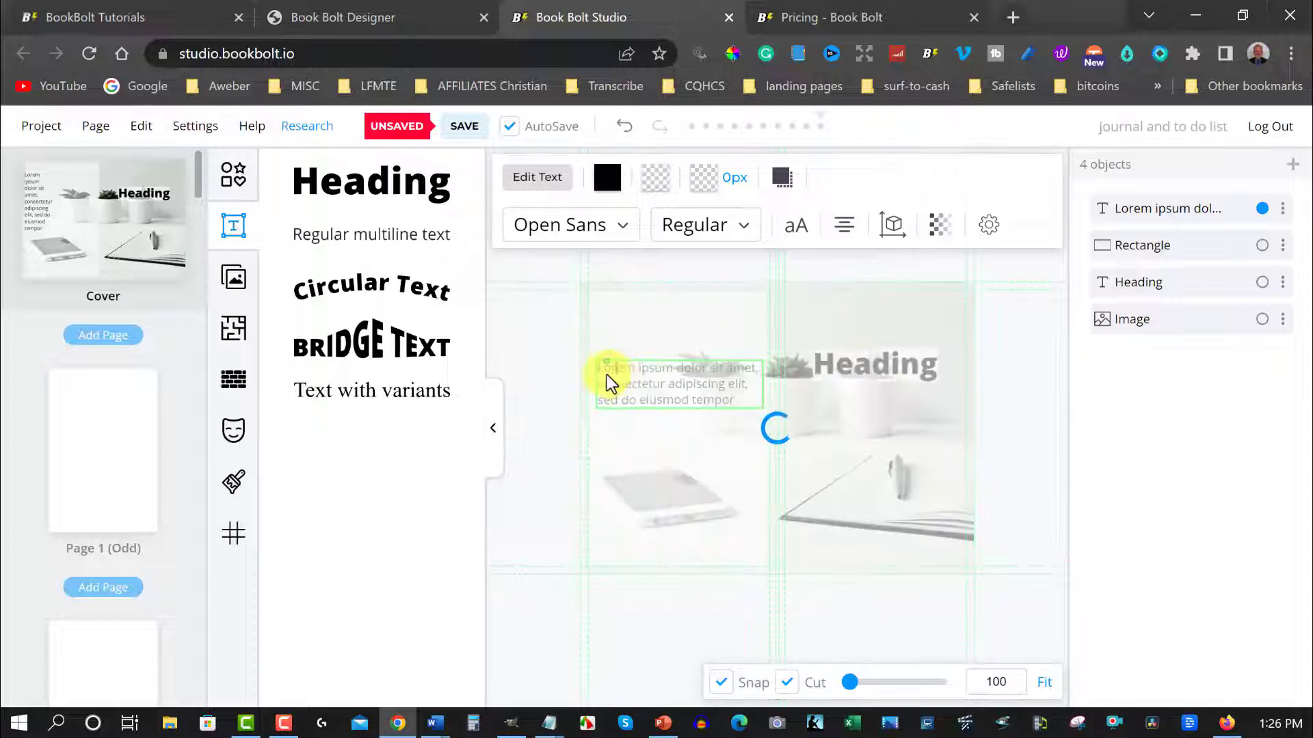
pyautogui.click(686, 317)
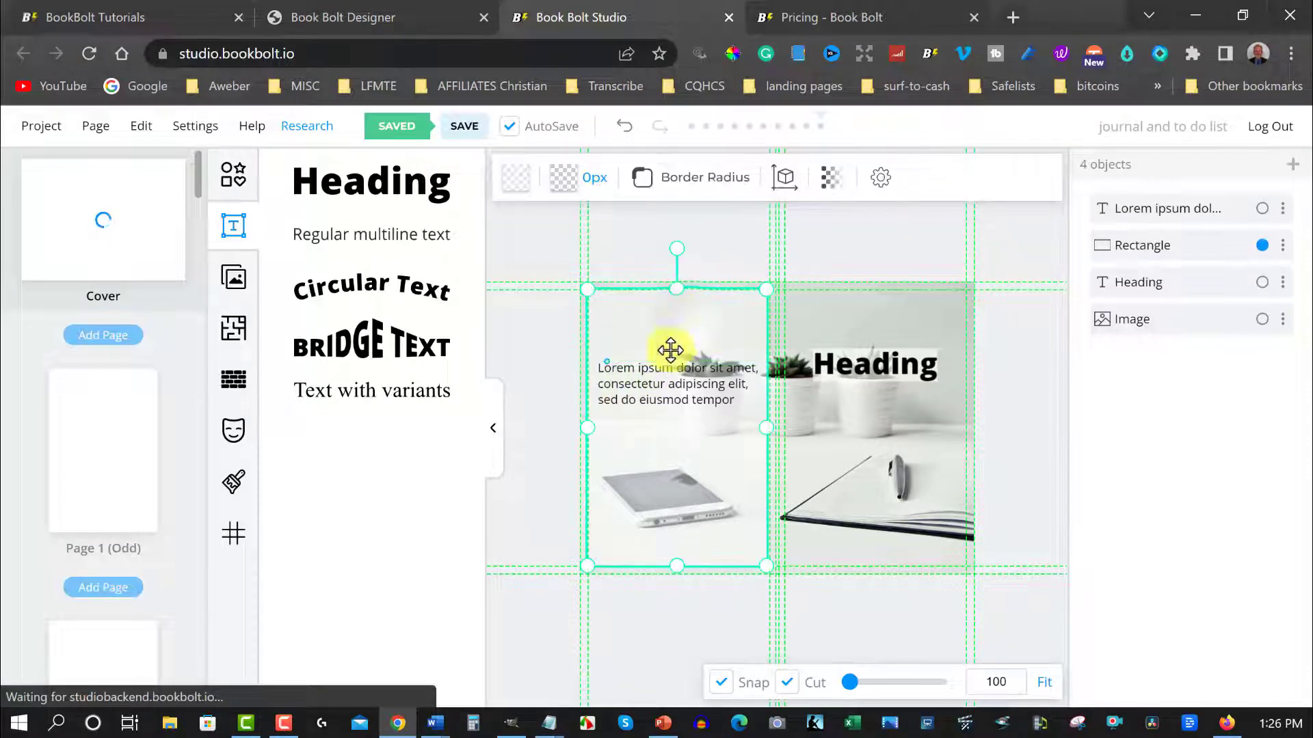
pyautogui.moveTo(660, 379); pyautogui.dragTo(655, 329)
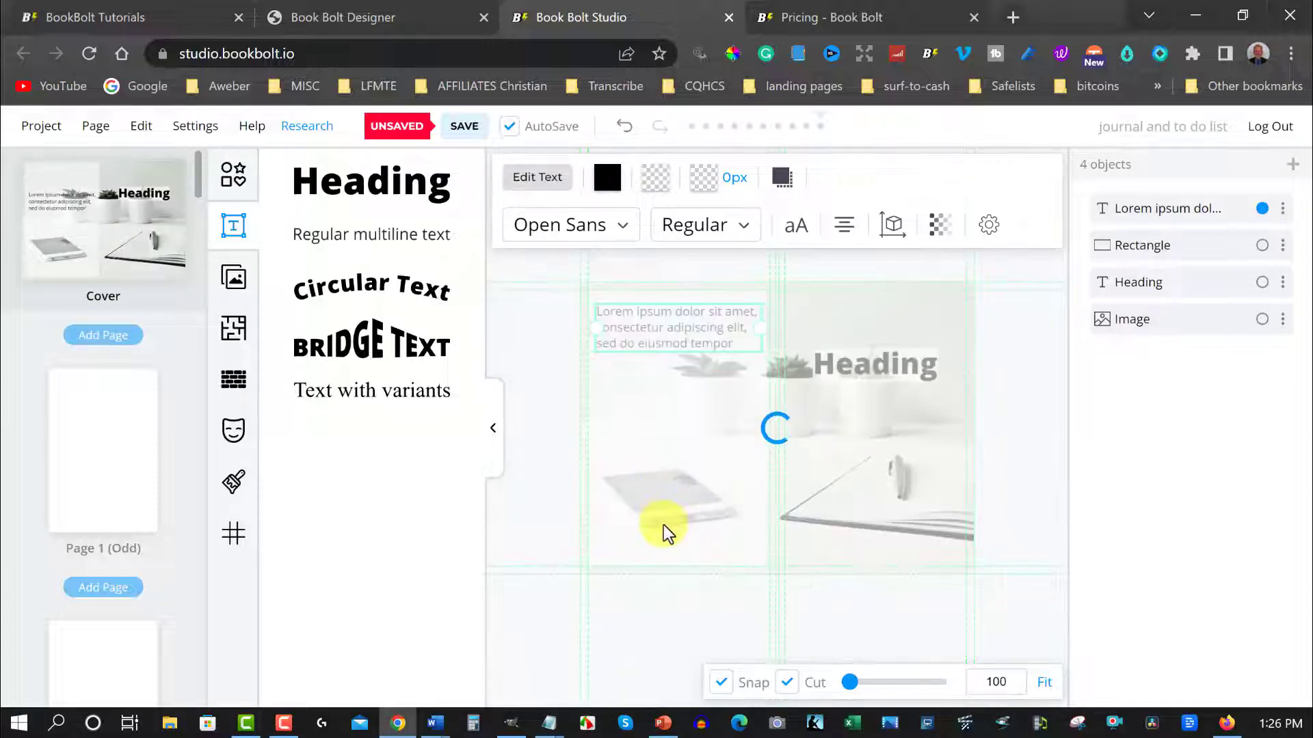
# Select all of the back-cover text and examine its size settings and the available free fonts.
pyautogui.click(639, 328)
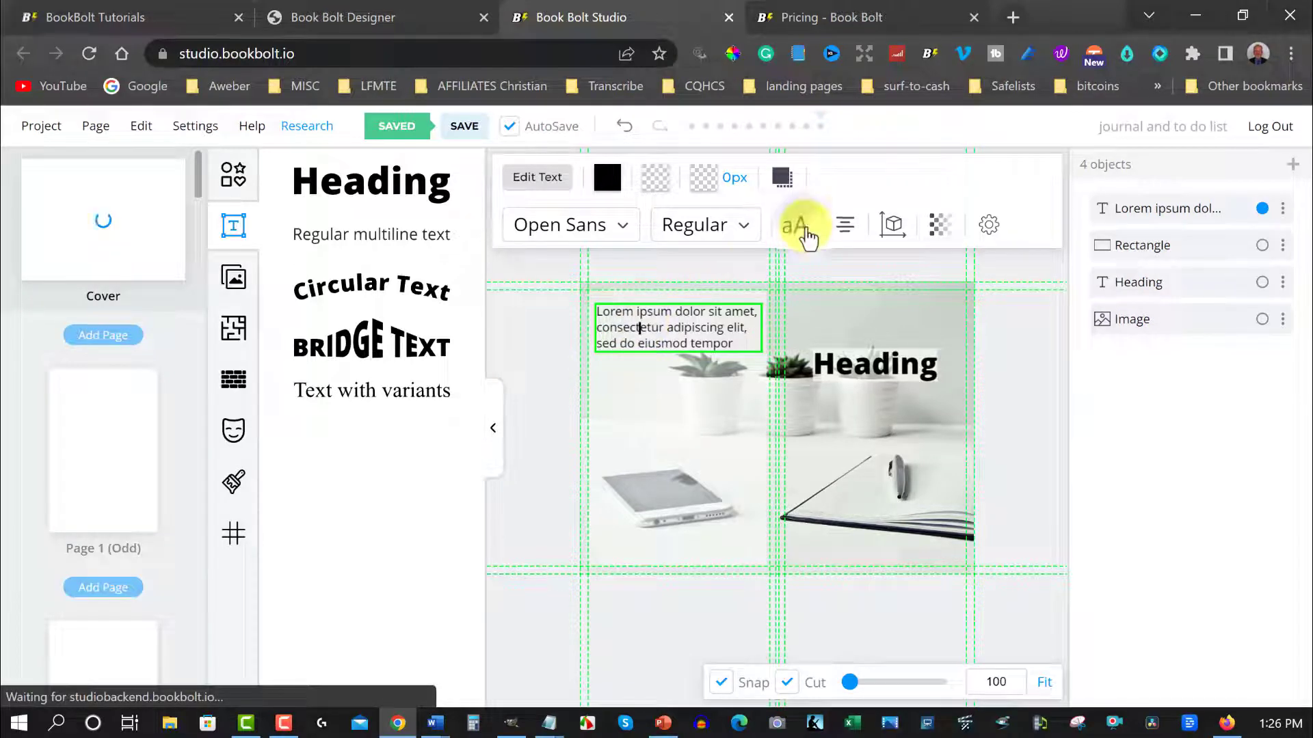
pyautogui.click(801, 227)
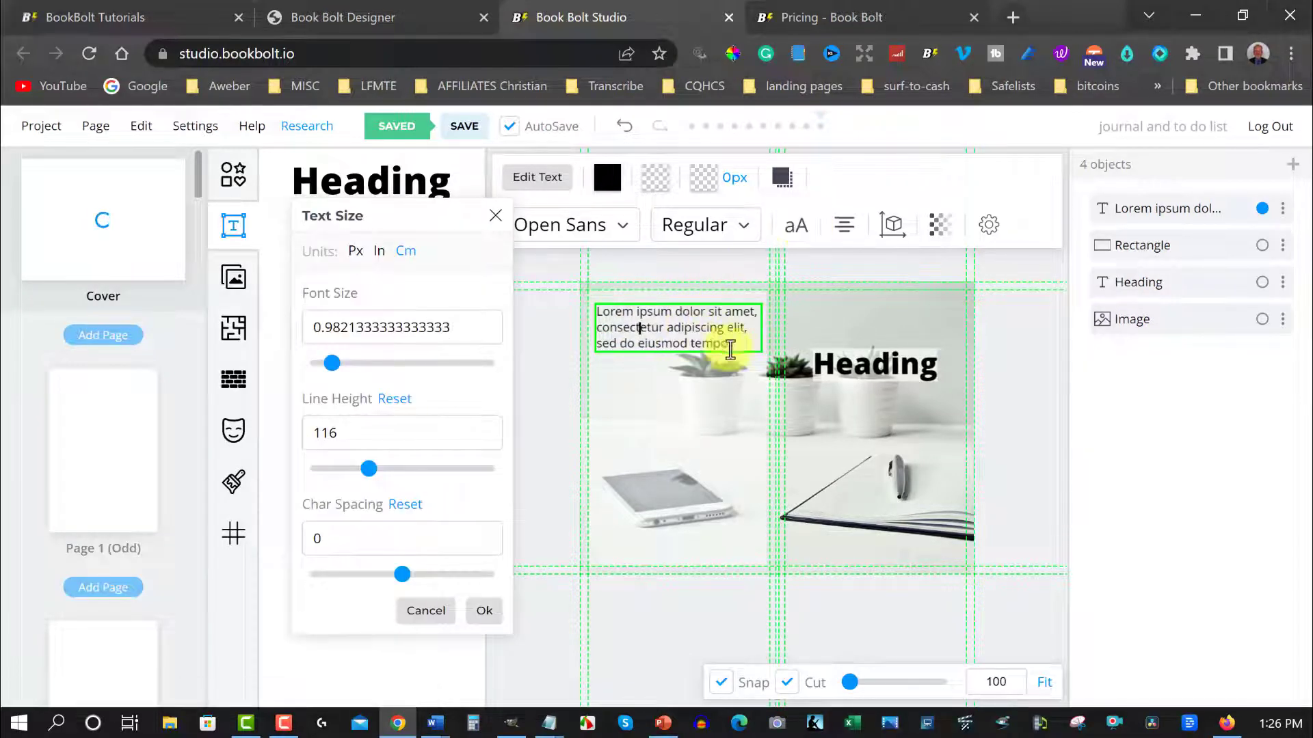
pyautogui.moveTo(735, 343); pyautogui.dragTo(592, 316)
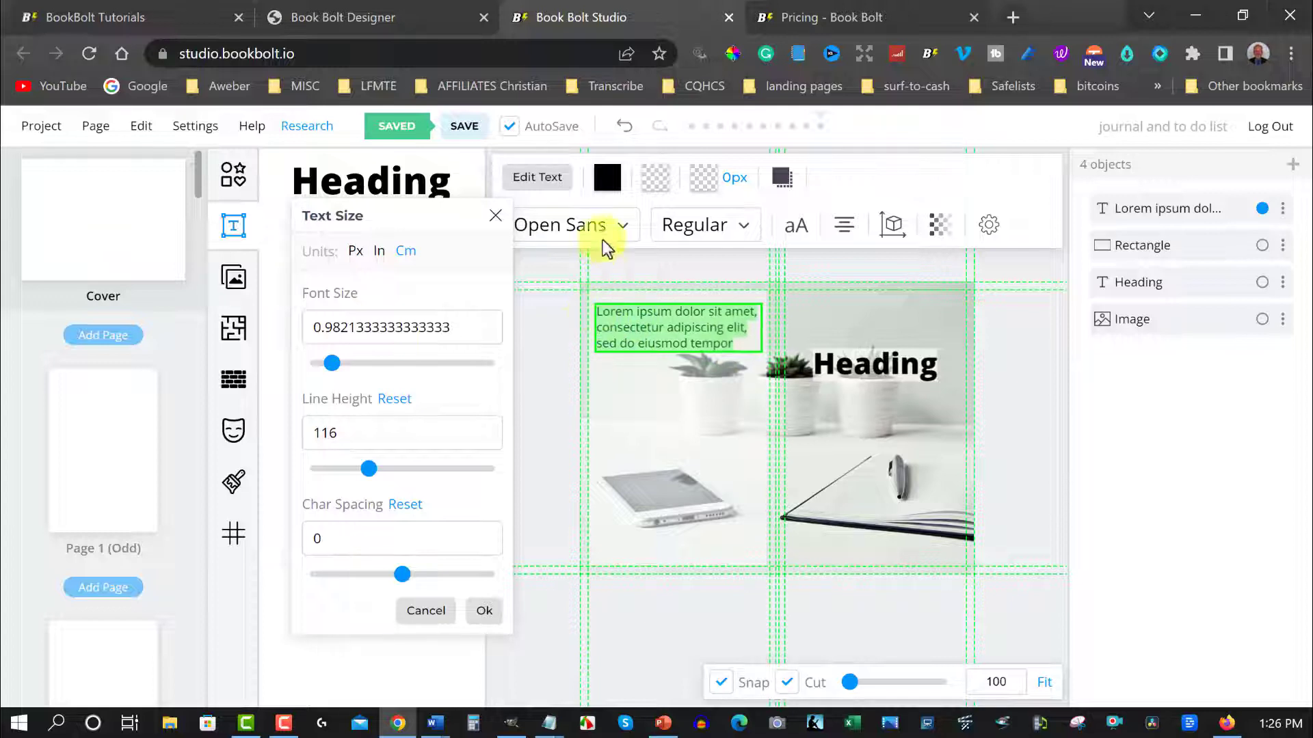
pyautogui.click(626, 229)
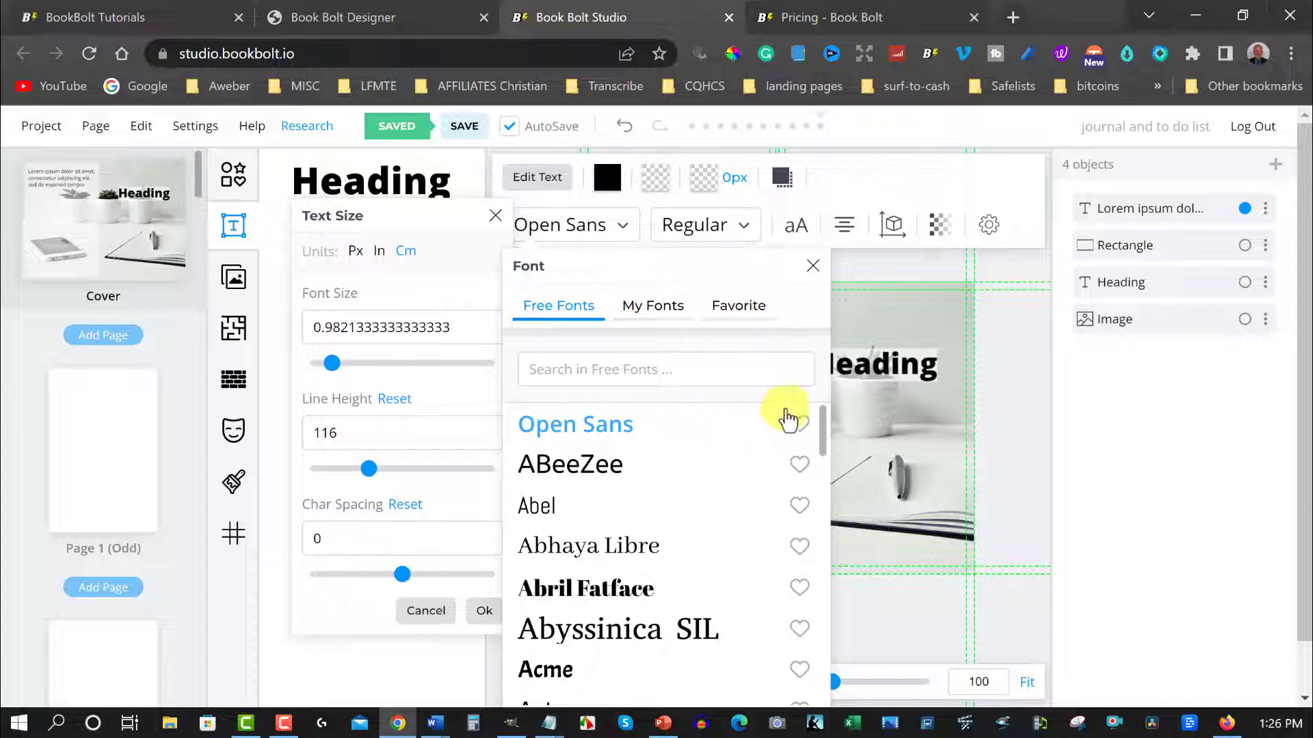
pyautogui.scroll(-1, 821, 424)
pyautogui.moveTo(819, 445); pyautogui.dragTo(795, 668)
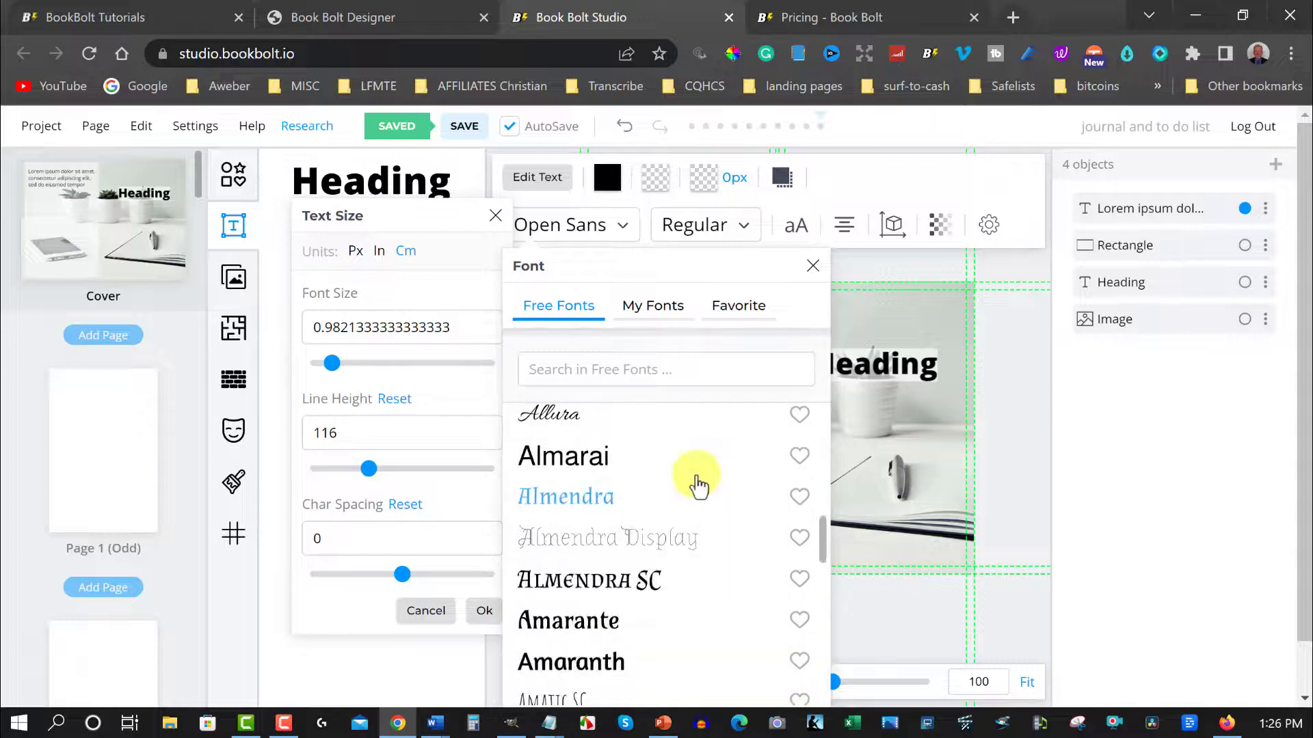
pyautogui.scroll(-10, 695, 479)
pyautogui.scroll(-10, 696, 474)
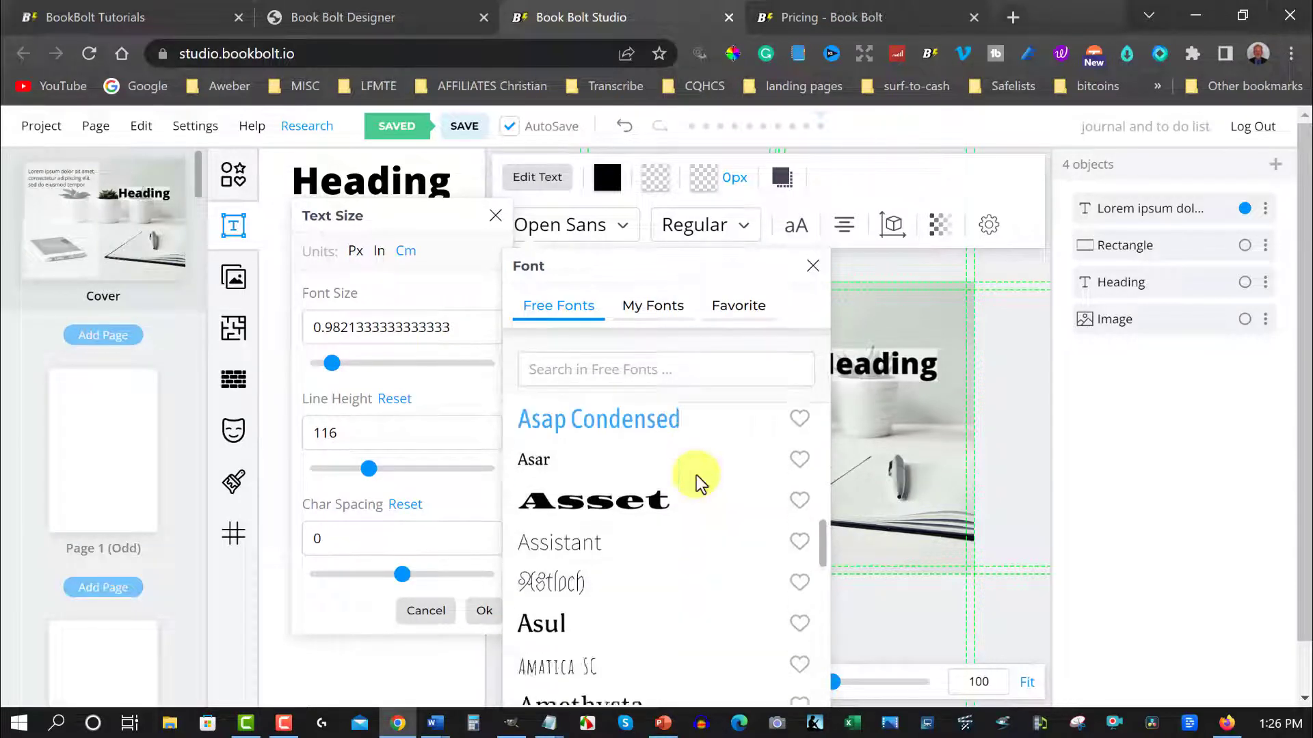
pyautogui.scroll(-8, 691, 474)
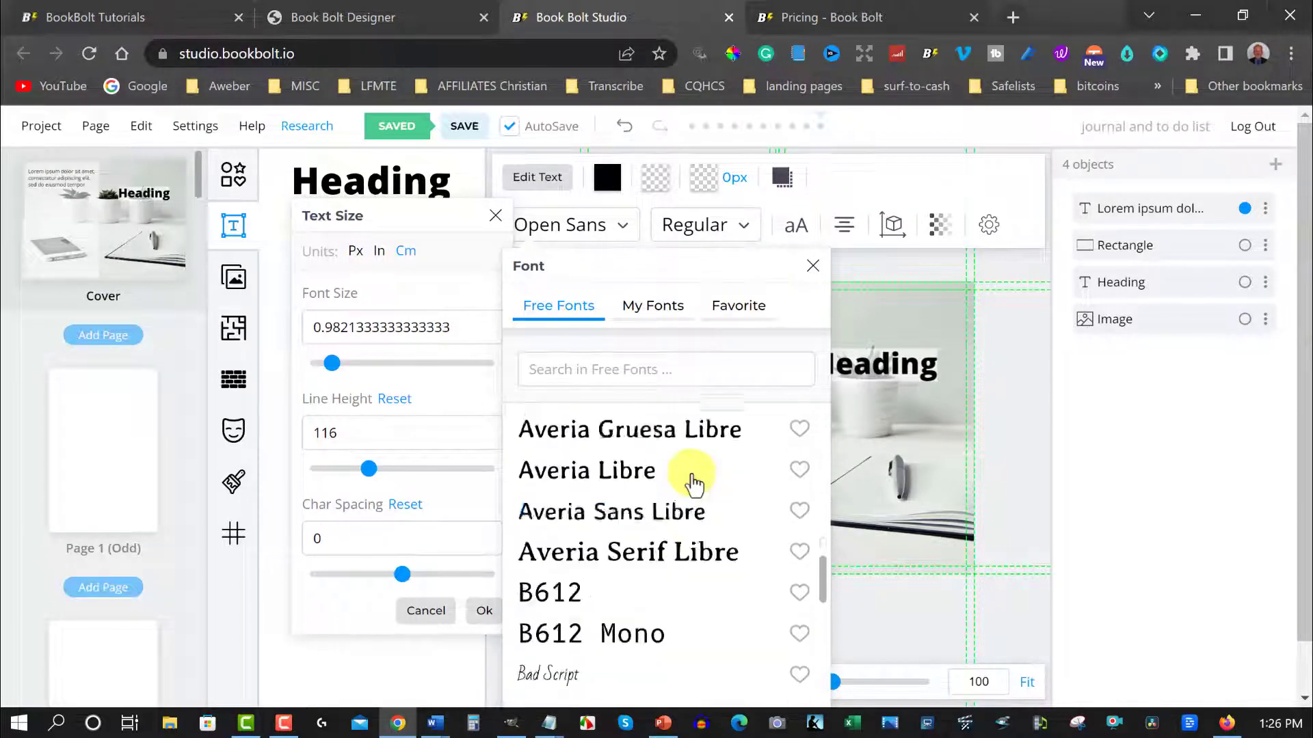
# Set the back-cover text's style to Extra bold and close the font list.
pyautogui.click(744, 227)
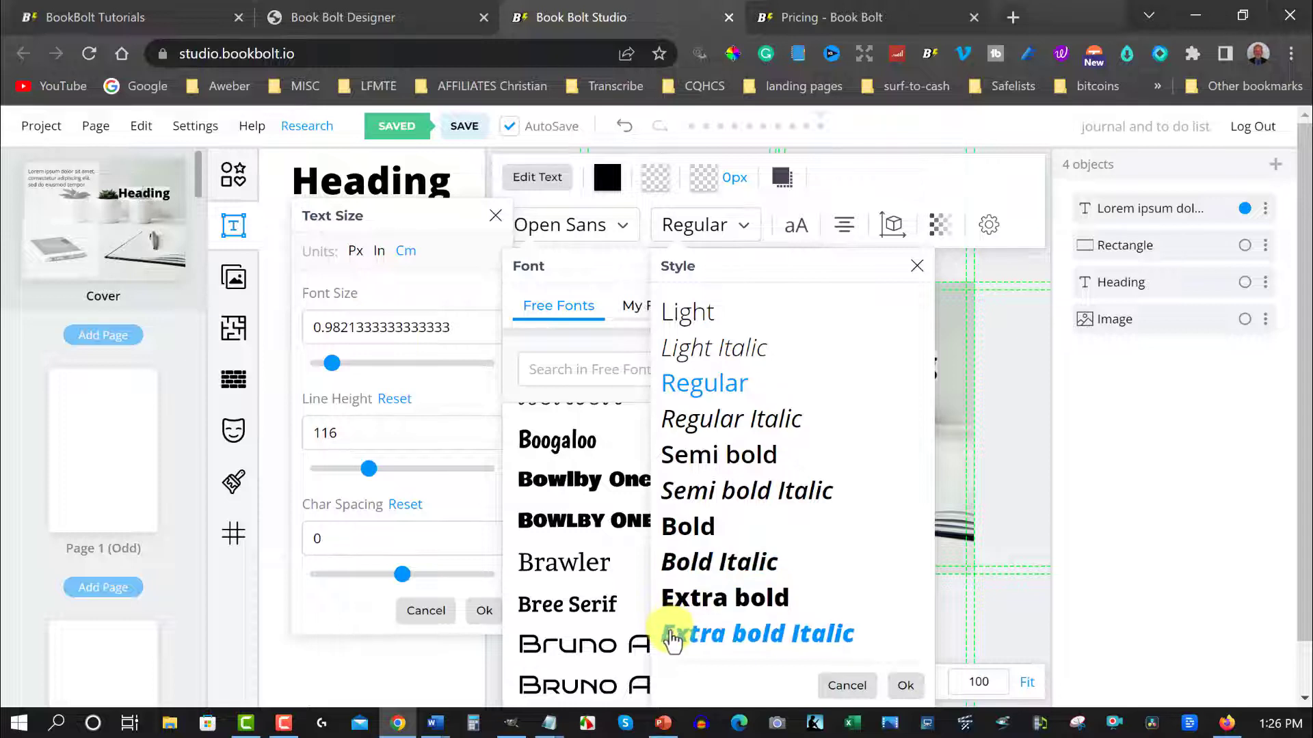
pyautogui.click(684, 605)
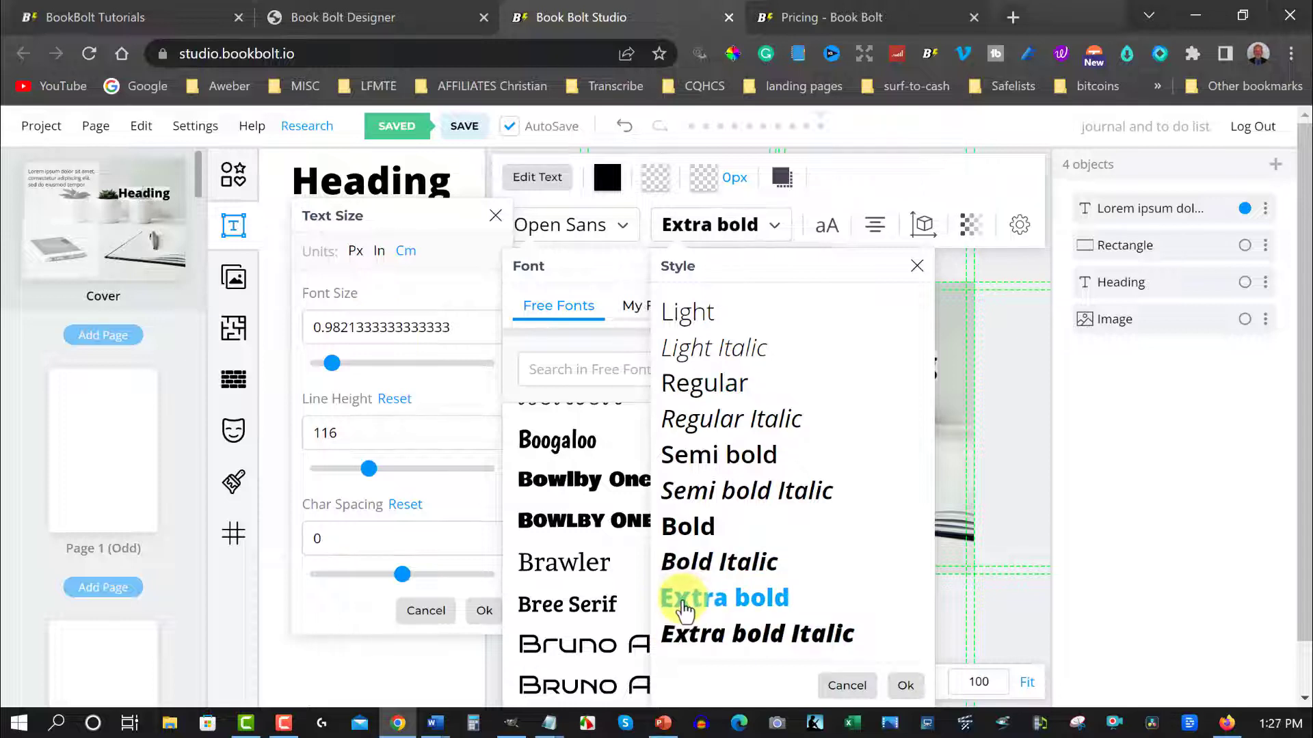
pyautogui.click(907, 684)
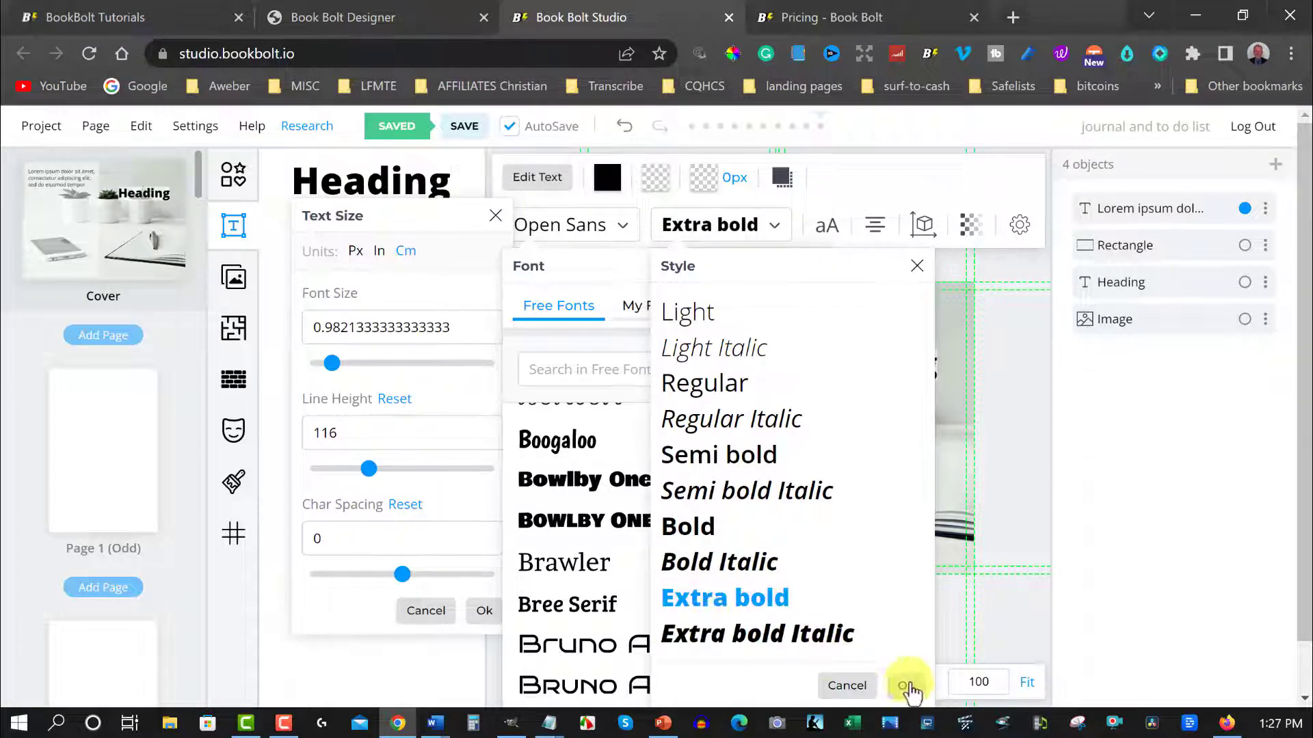
pyautogui.click(909, 685)
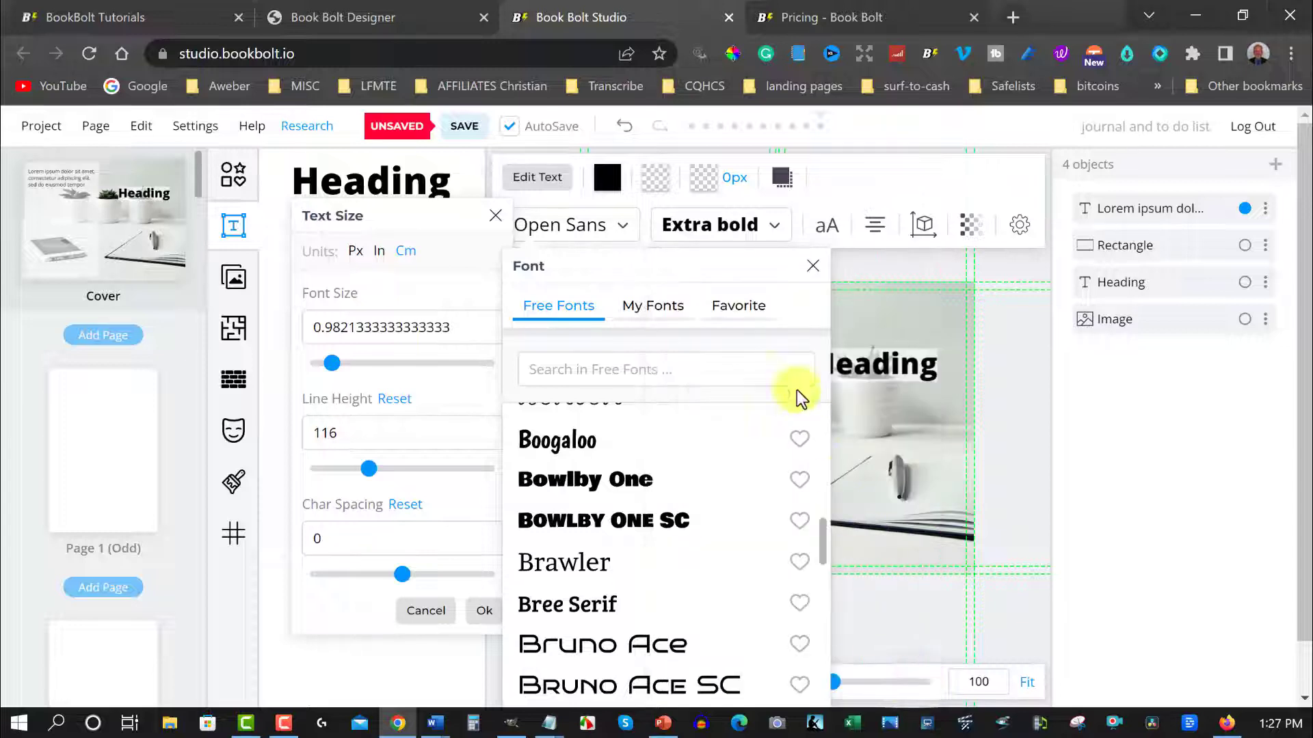
pyautogui.click(813, 266)
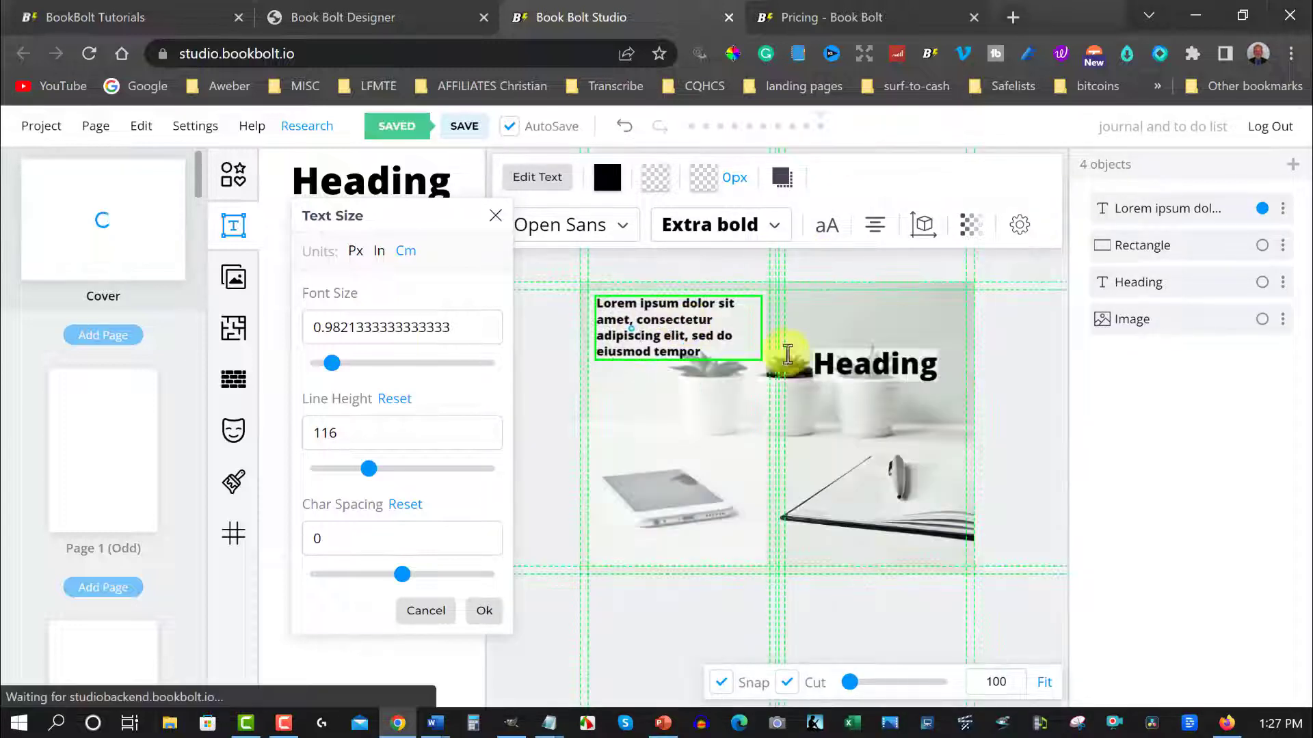
# Close the text size settings, collapse the text options beside the canvas, and fit the cover in the enlarged workspace.
pyautogui.click(836, 363)
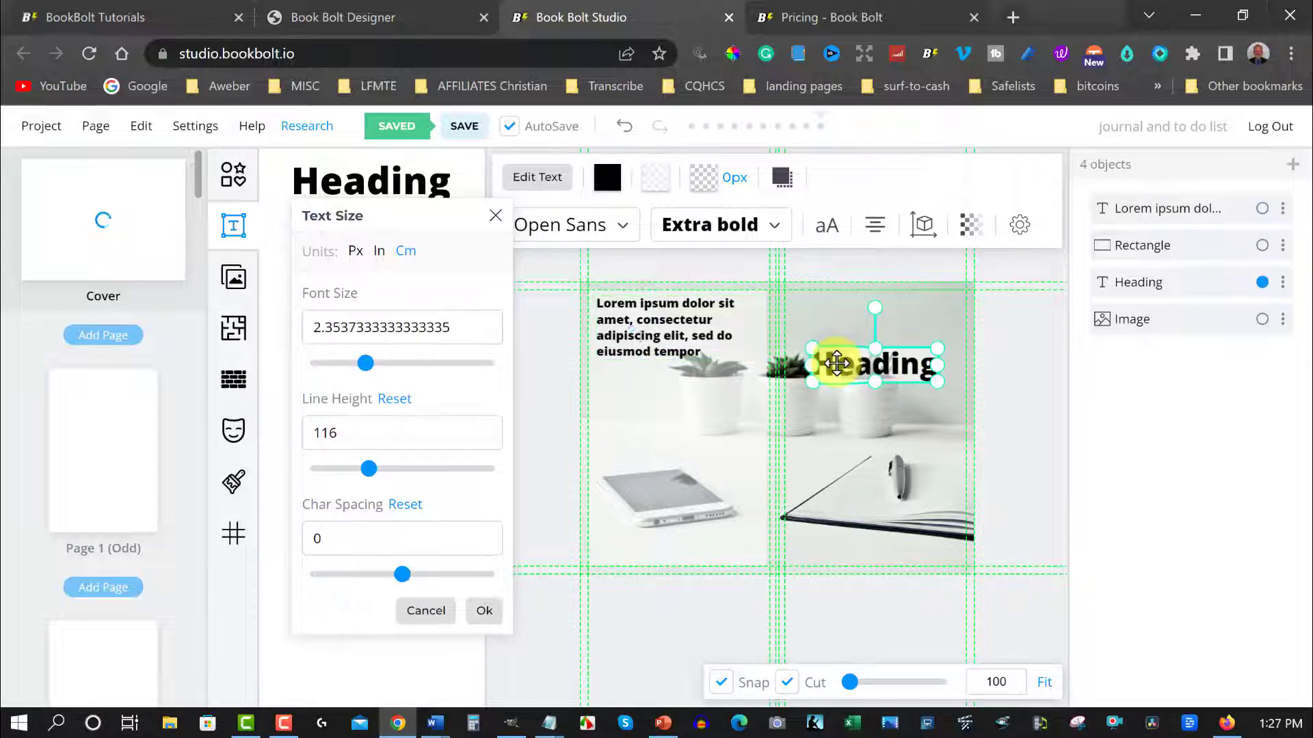
pyautogui.click(496, 218)
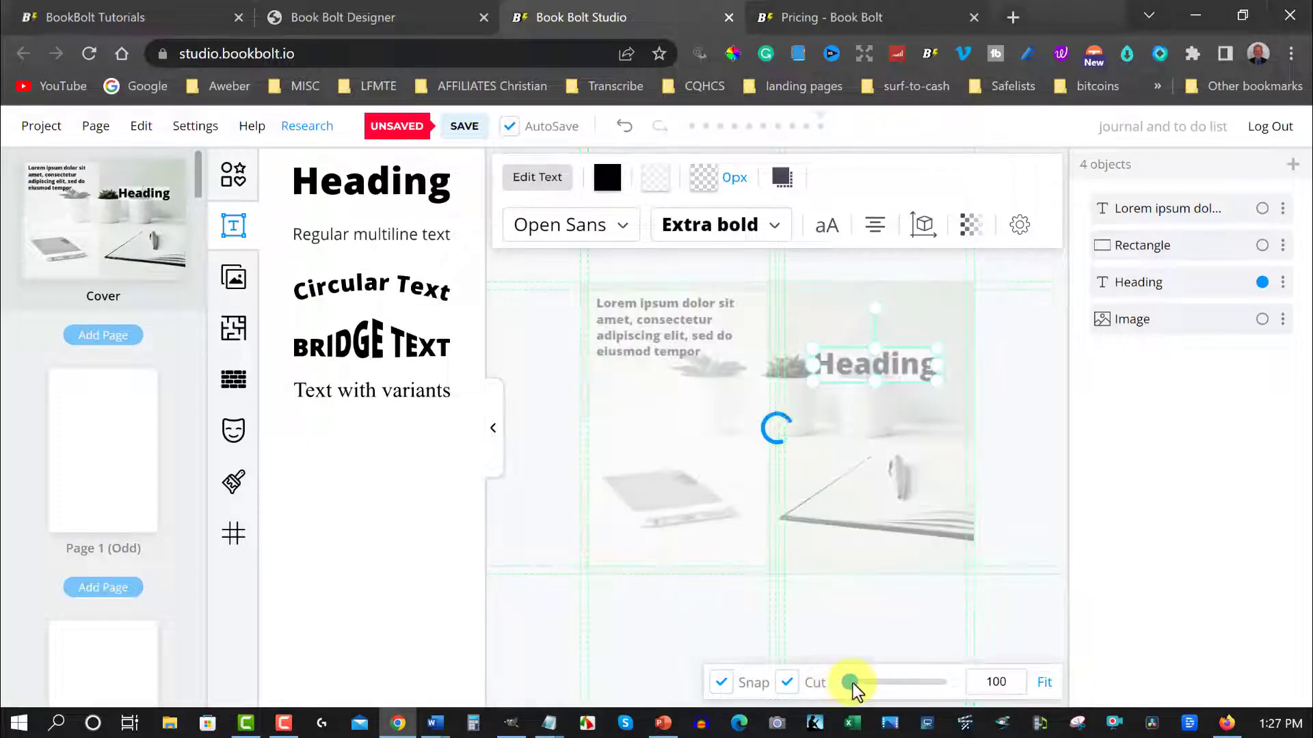
pyautogui.moveTo(852, 683); pyautogui.dragTo(439, 410)
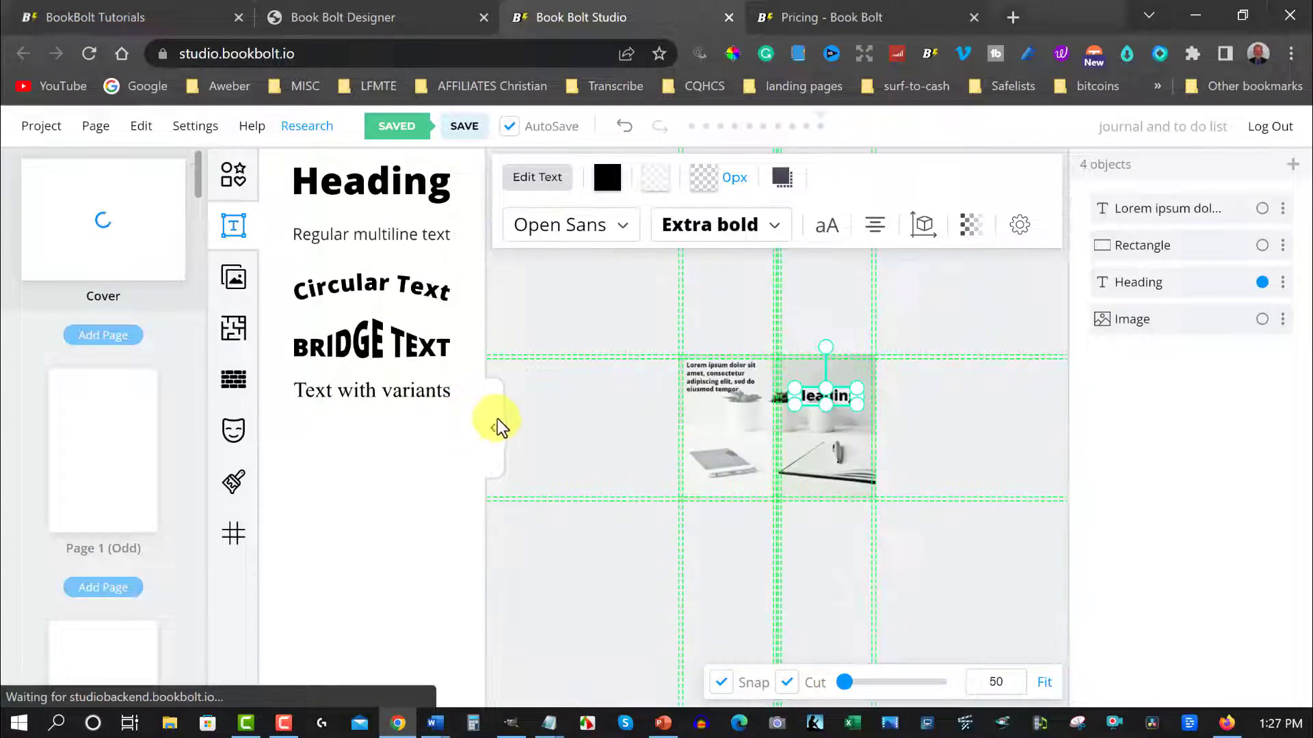
pyautogui.click(489, 427)
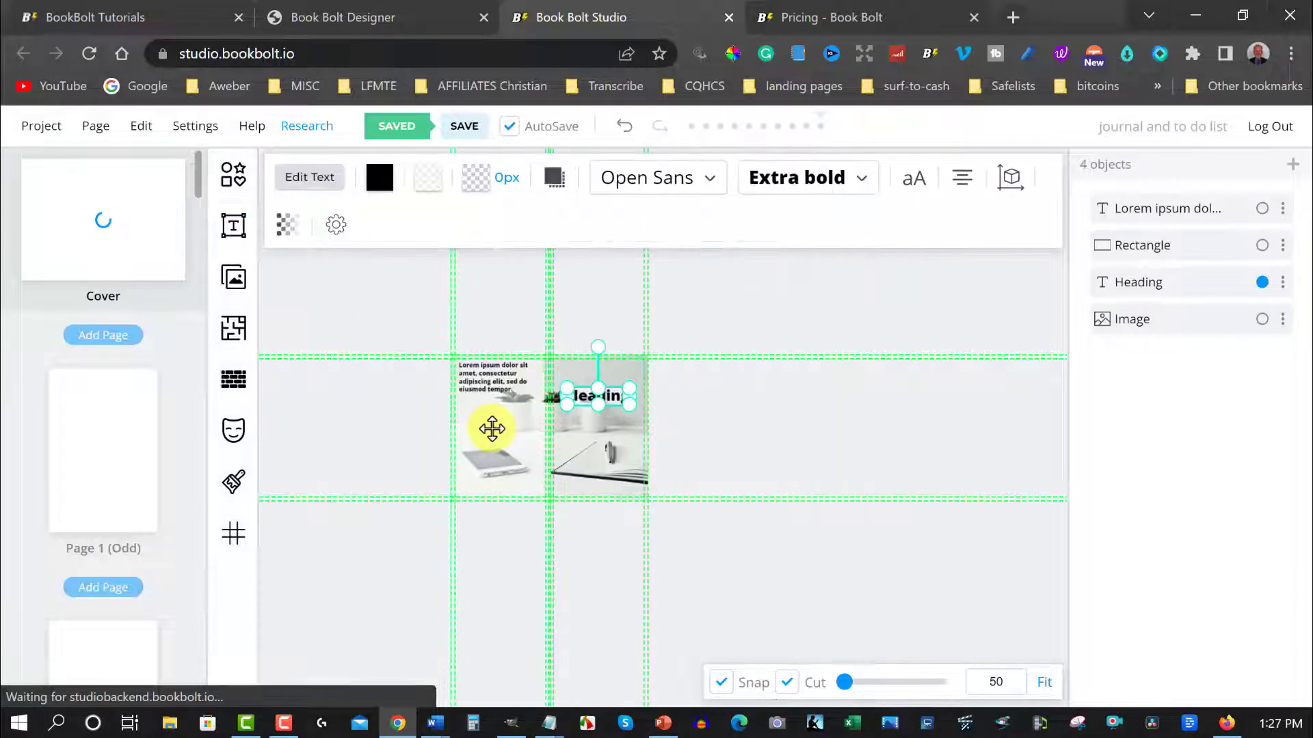
pyautogui.moveTo(851, 686); pyautogui.dragTo(854, 684)
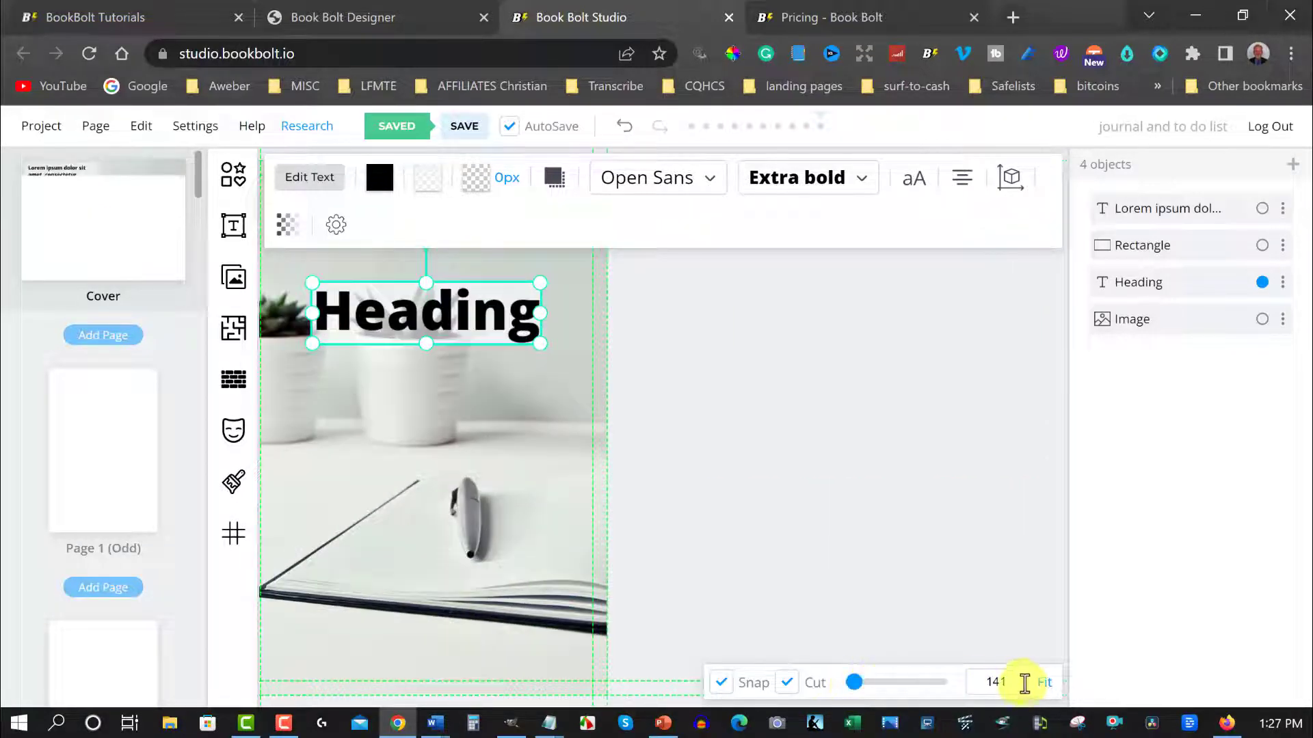
pyautogui.click(1044, 683)
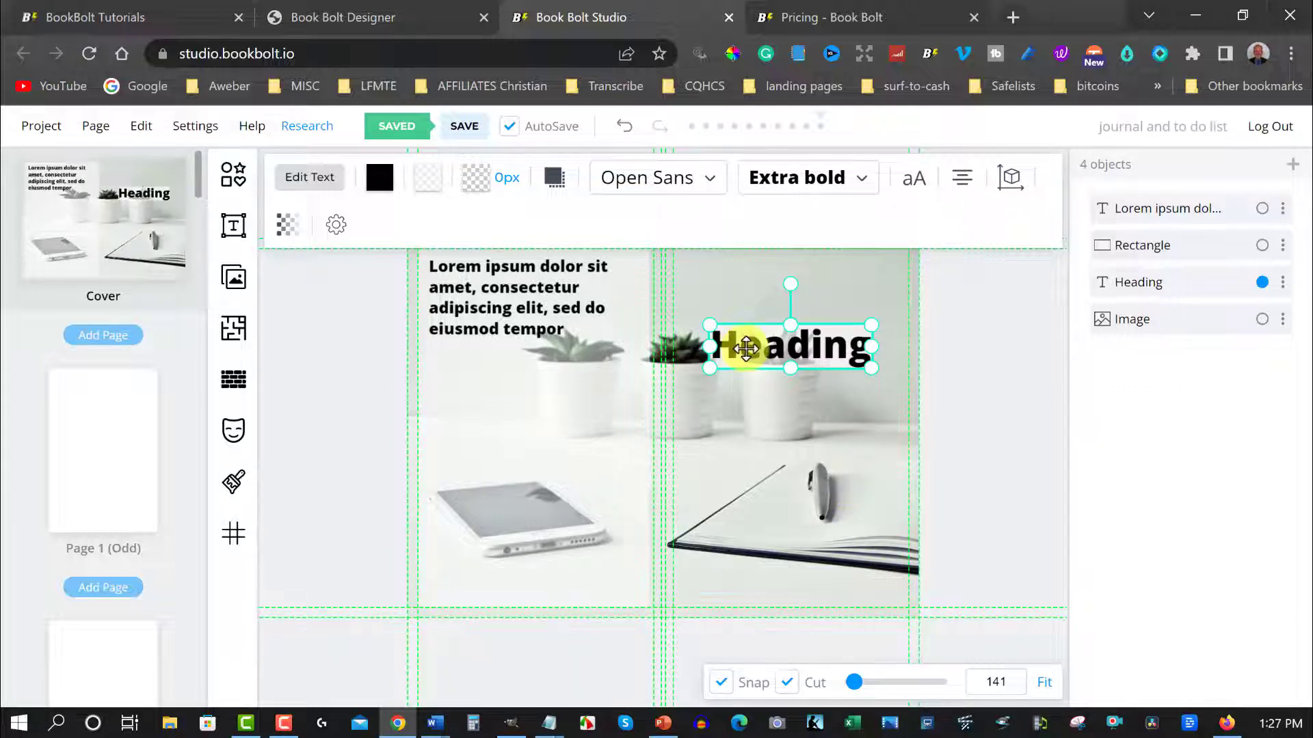
pyautogui.click(985, 358)
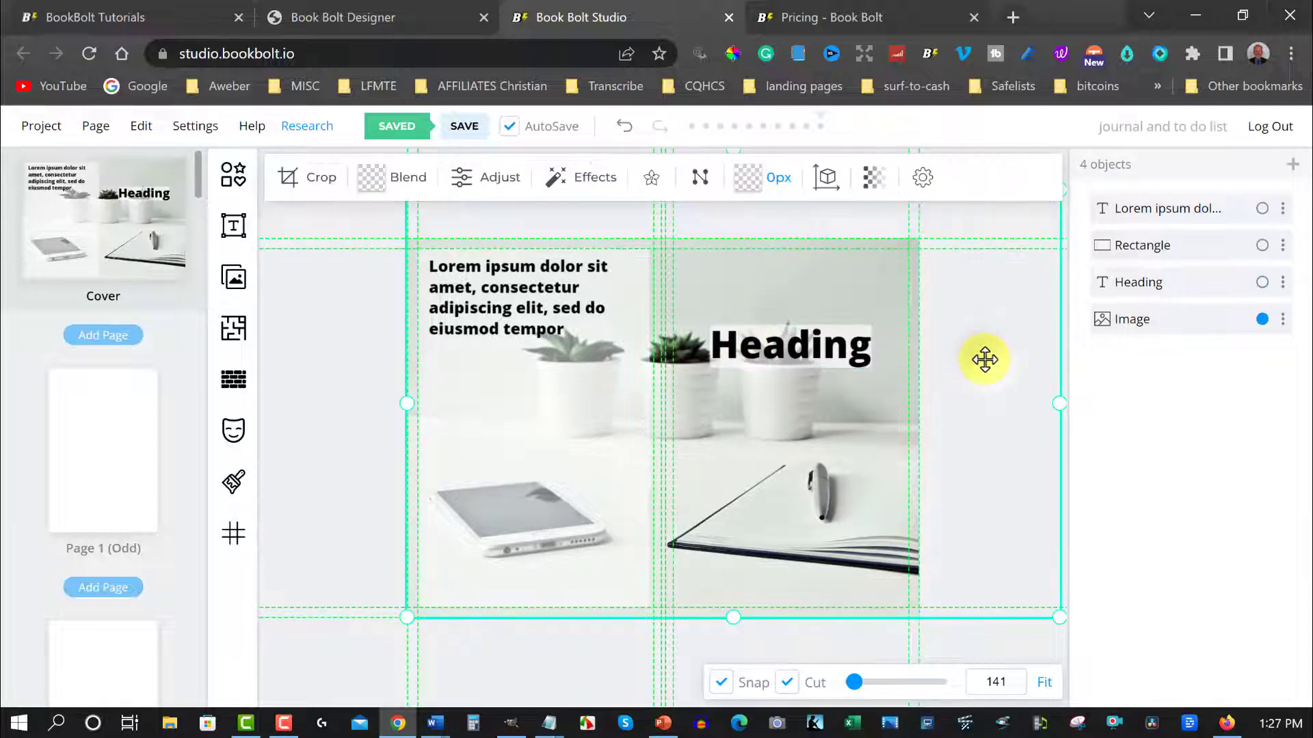
# Select the Heading text on the front cover and set its stroke color to red, ff0000.
pyautogui.click(768, 344)
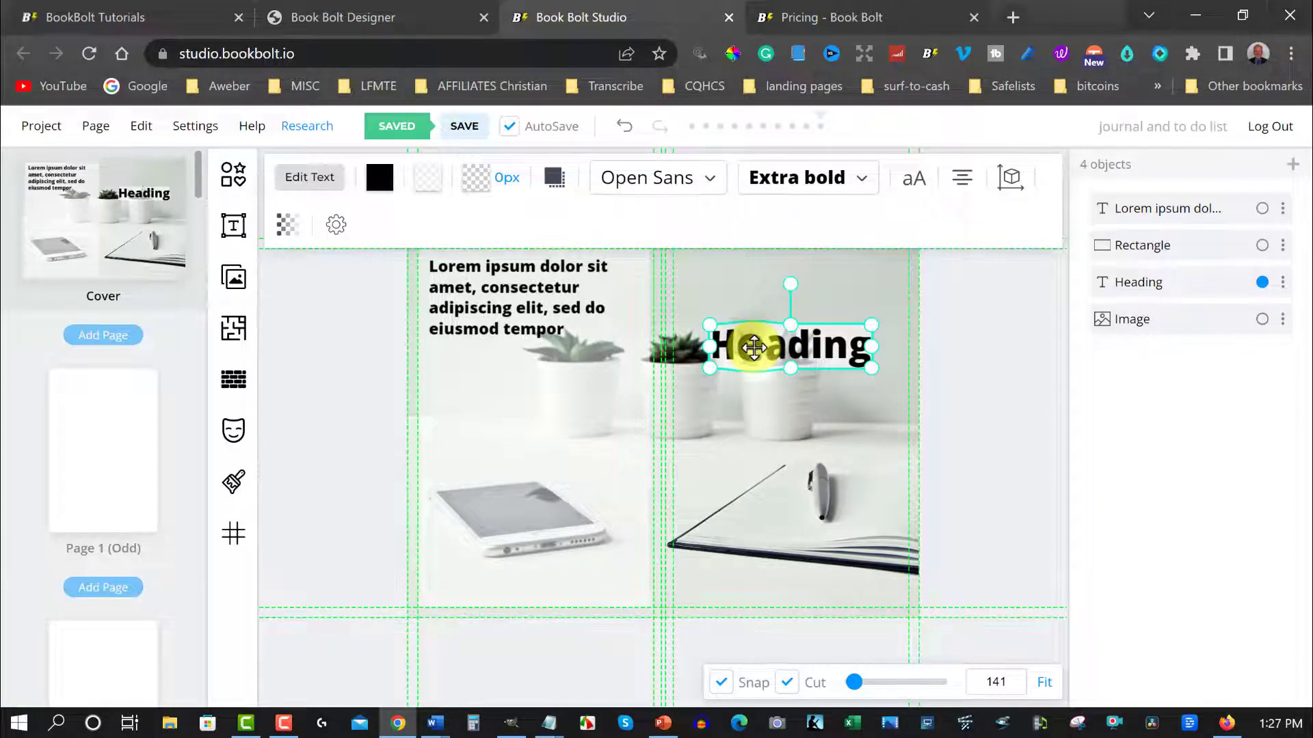
pyautogui.doubleClick(753, 347)
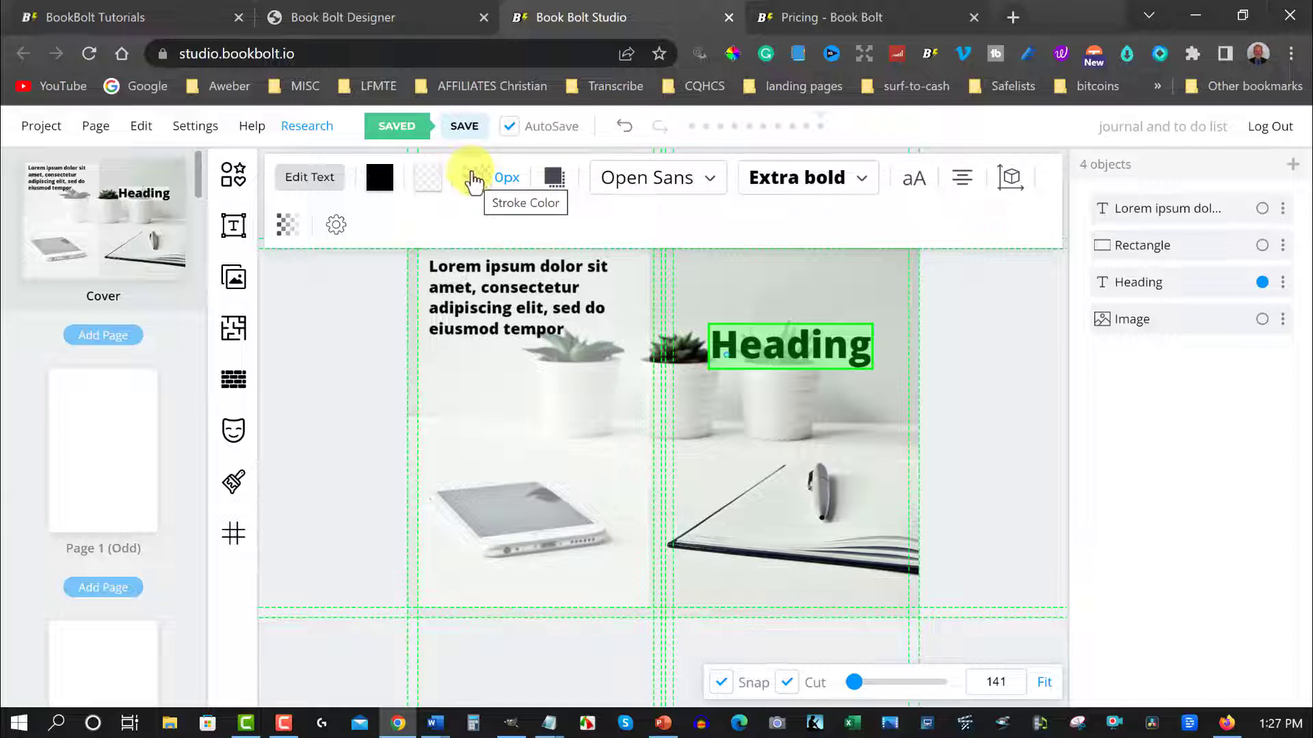
pyautogui.click(473, 180)
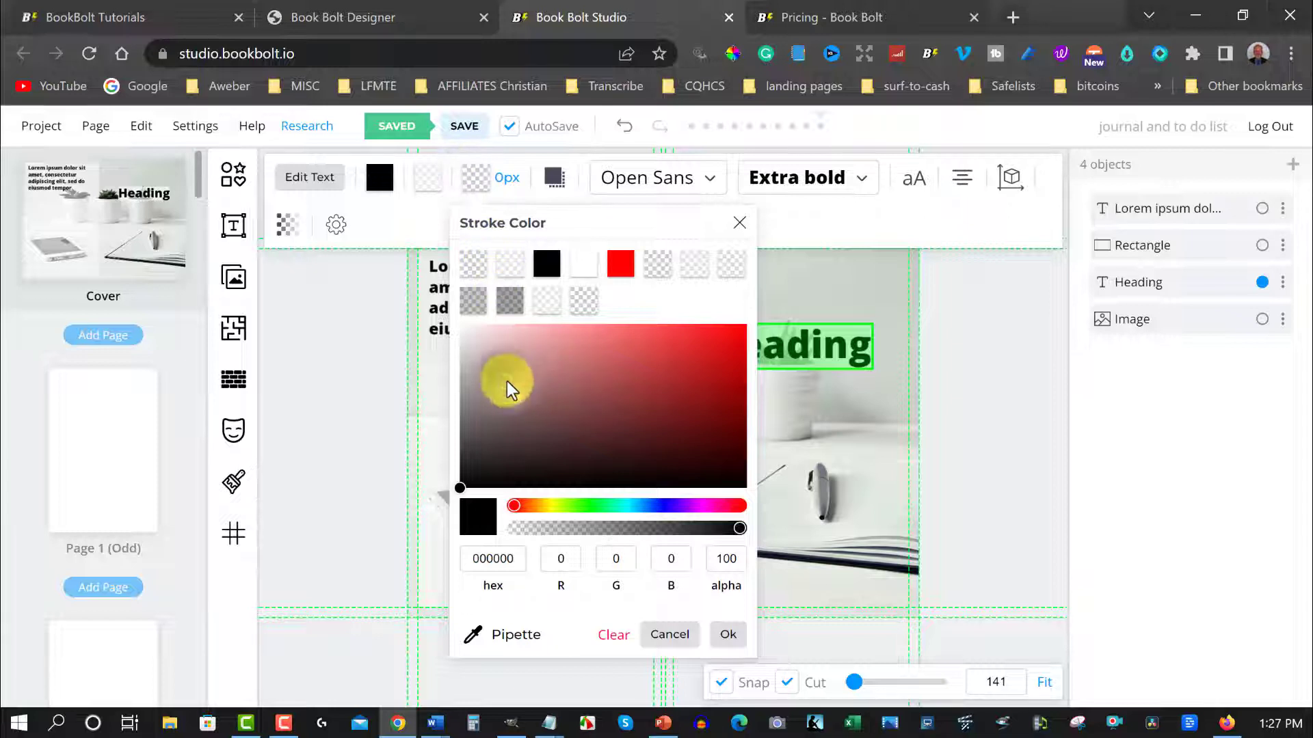
pyautogui.moveTo(507, 384)
pyautogui.mouseDown()
pyautogui.moveTo(556, 420)
pyautogui.moveTo(504, 346)
pyautogui.moveTo(447, 341)
pyautogui.moveTo(547, 357)
pyautogui.moveTo(757, 328)
pyautogui.mouseUp()
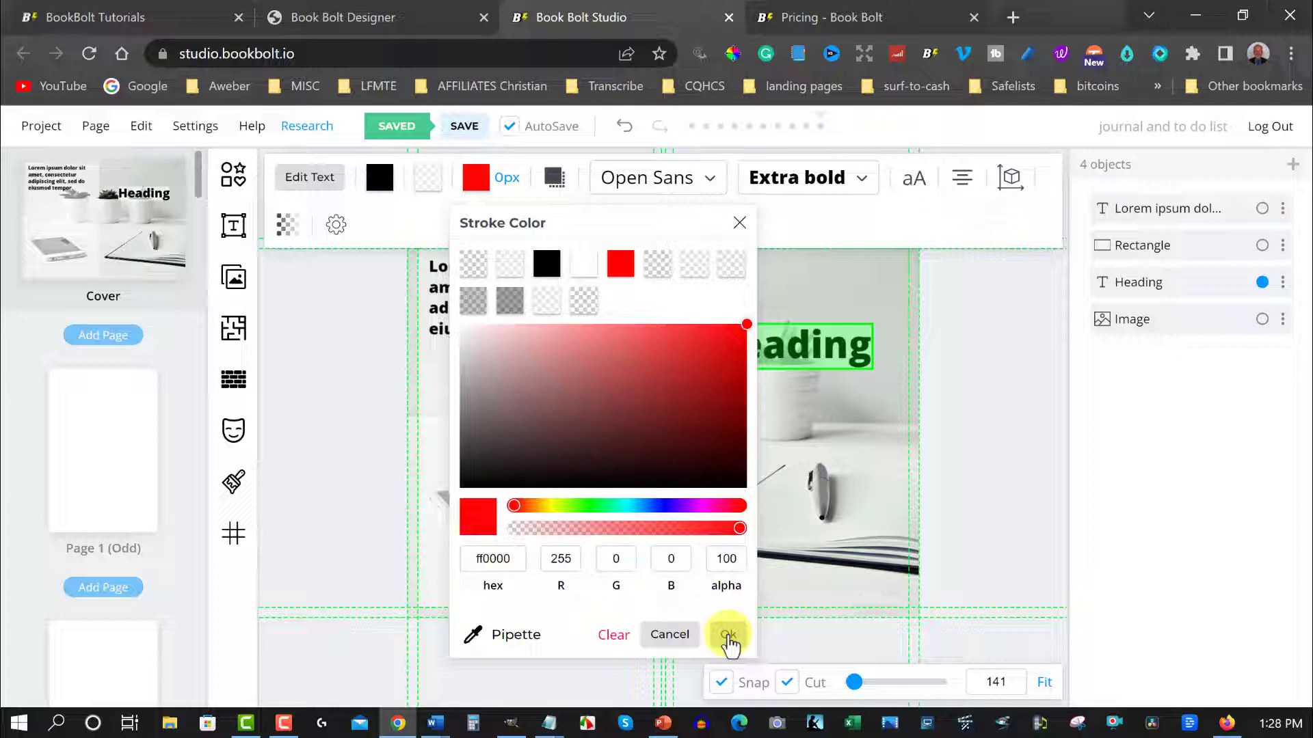
pyautogui.click(727, 637)
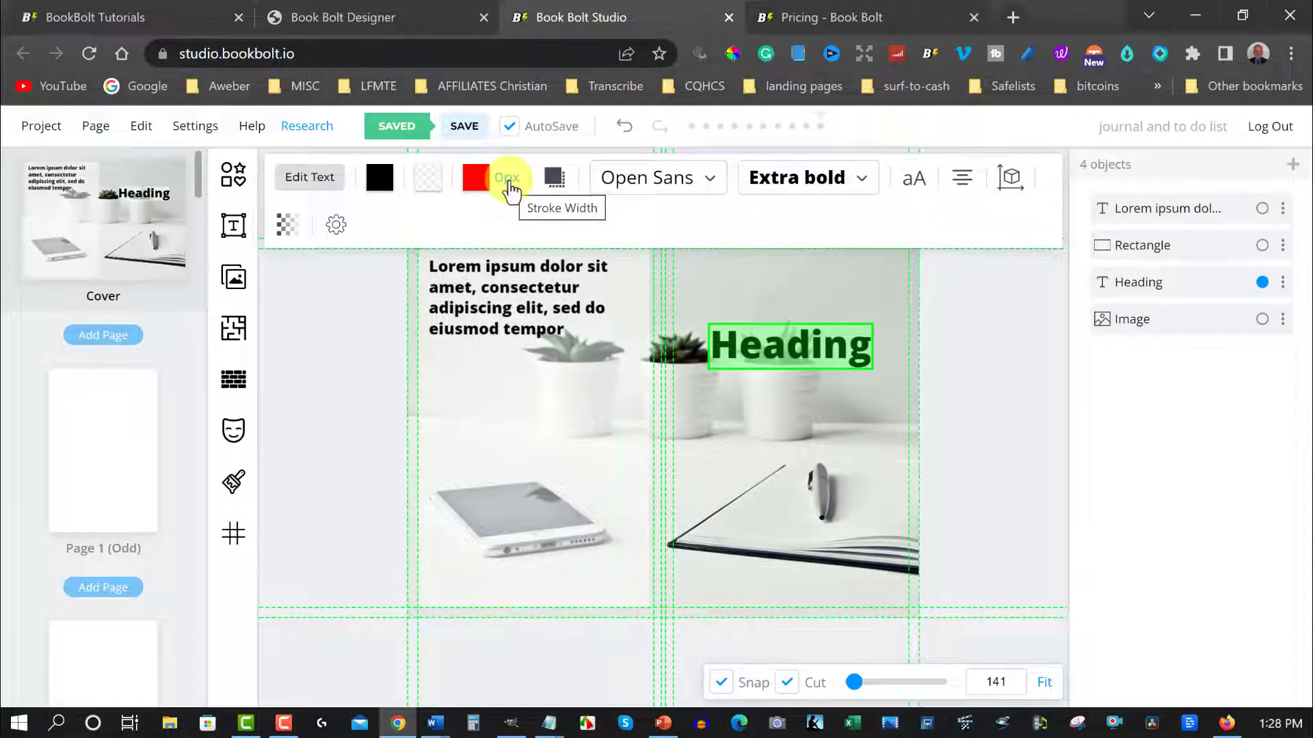
# Widen the front-cover heading's stroke to 11 px and reduce it to 8 px.
pyautogui.click(507, 180)
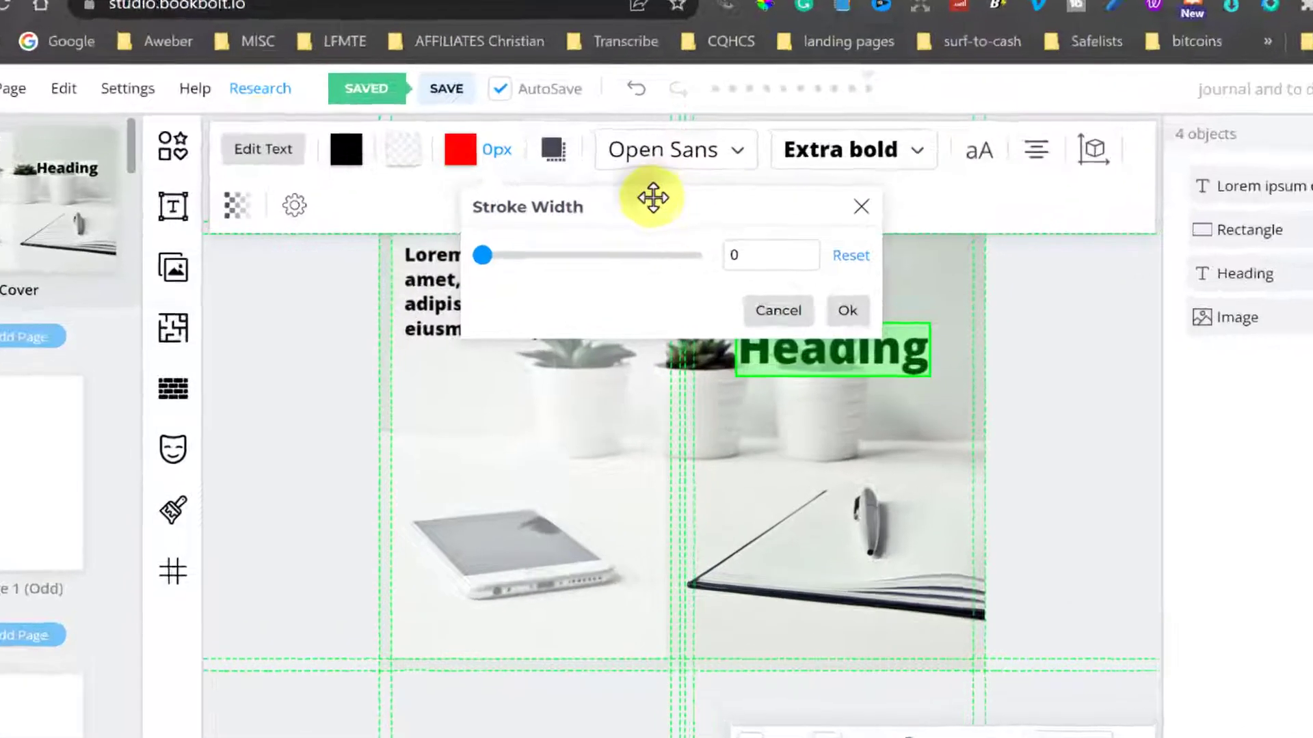
pyautogui.moveTo(647, 220); pyautogui.dragTo(444, 236)
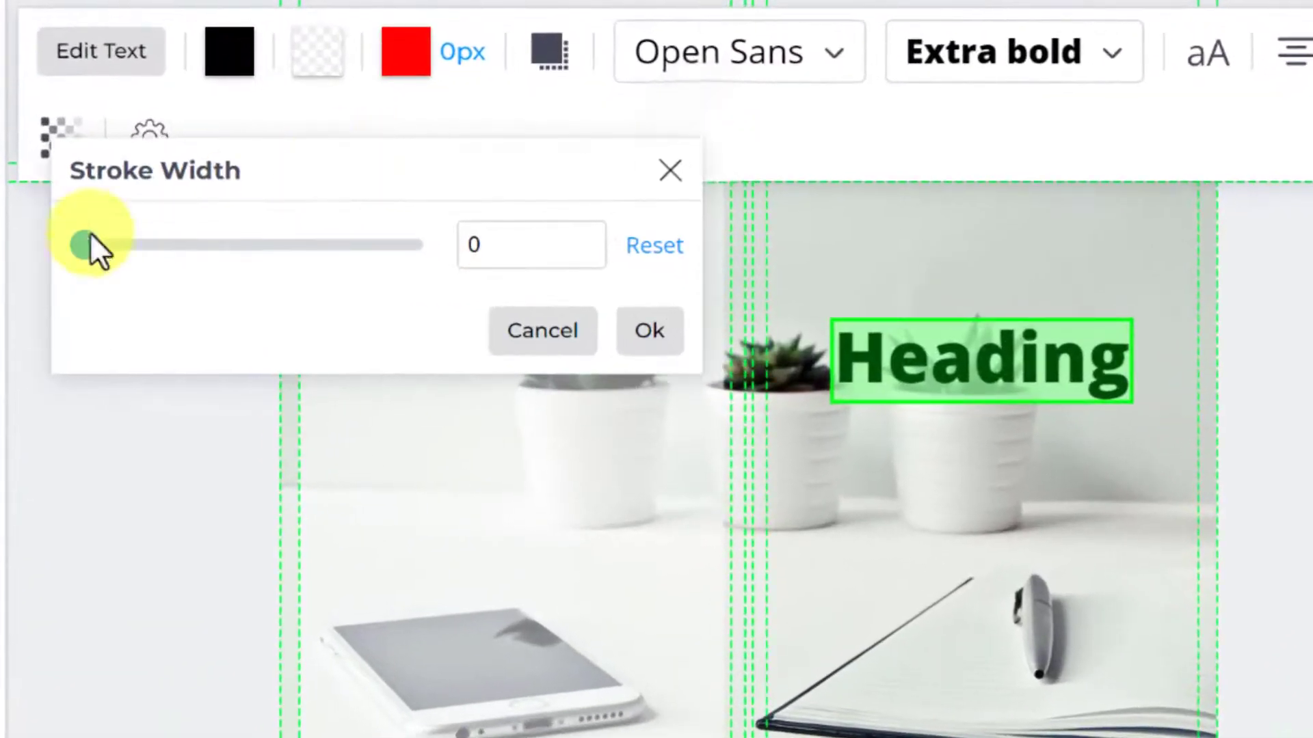
pyautogui.moveTo(86, 245); pyautogui.dragTo(98, 250)
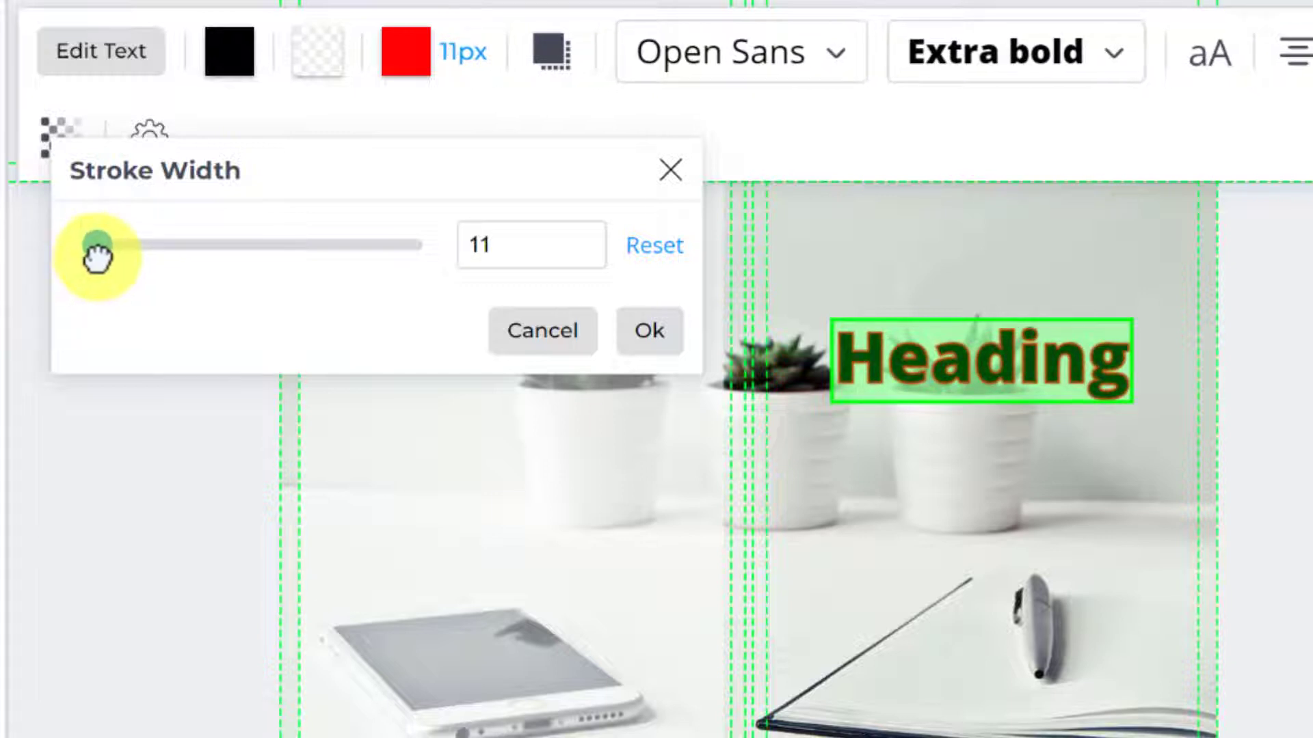
pyautogui.click(998, 484)
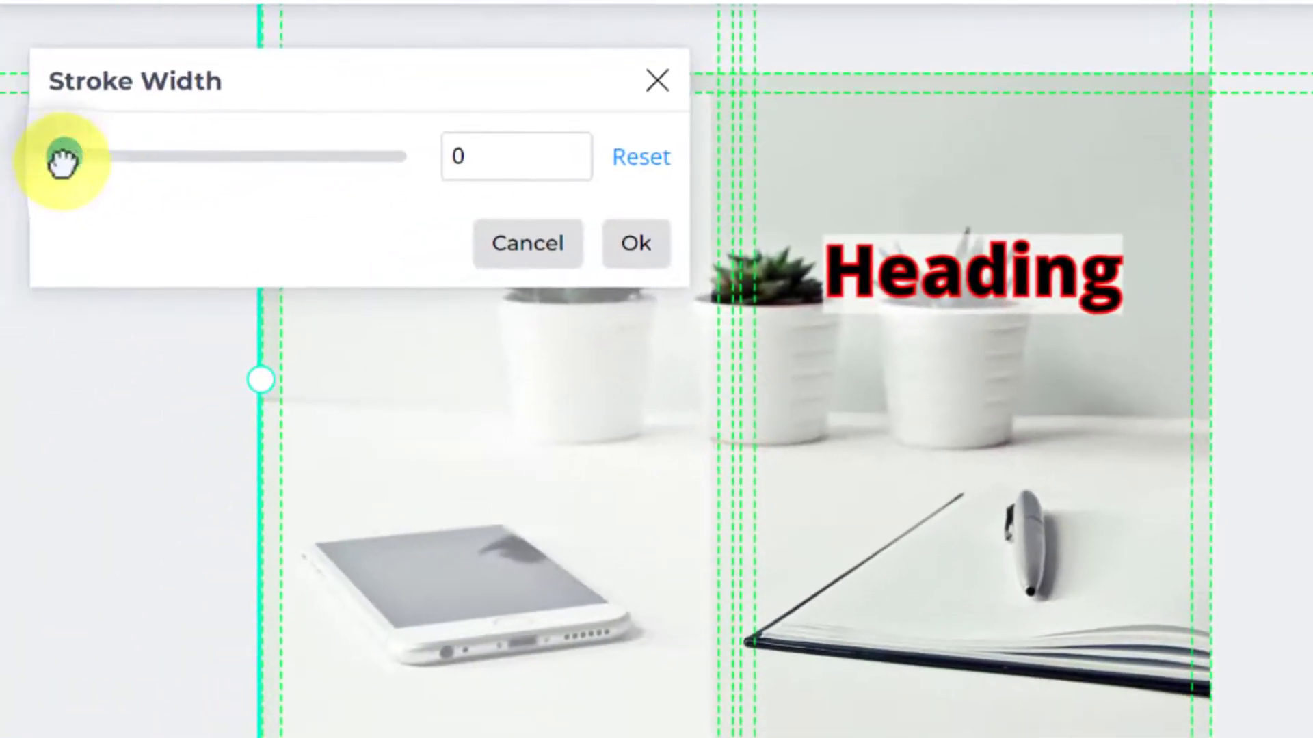
pyautogui.moveTo(64, 152)
pyautogui.mouseDown()
pyautogui.moveTo(85, 170)
pyautogui.moveTo(61, 158)
pyautogui.mouseUp()
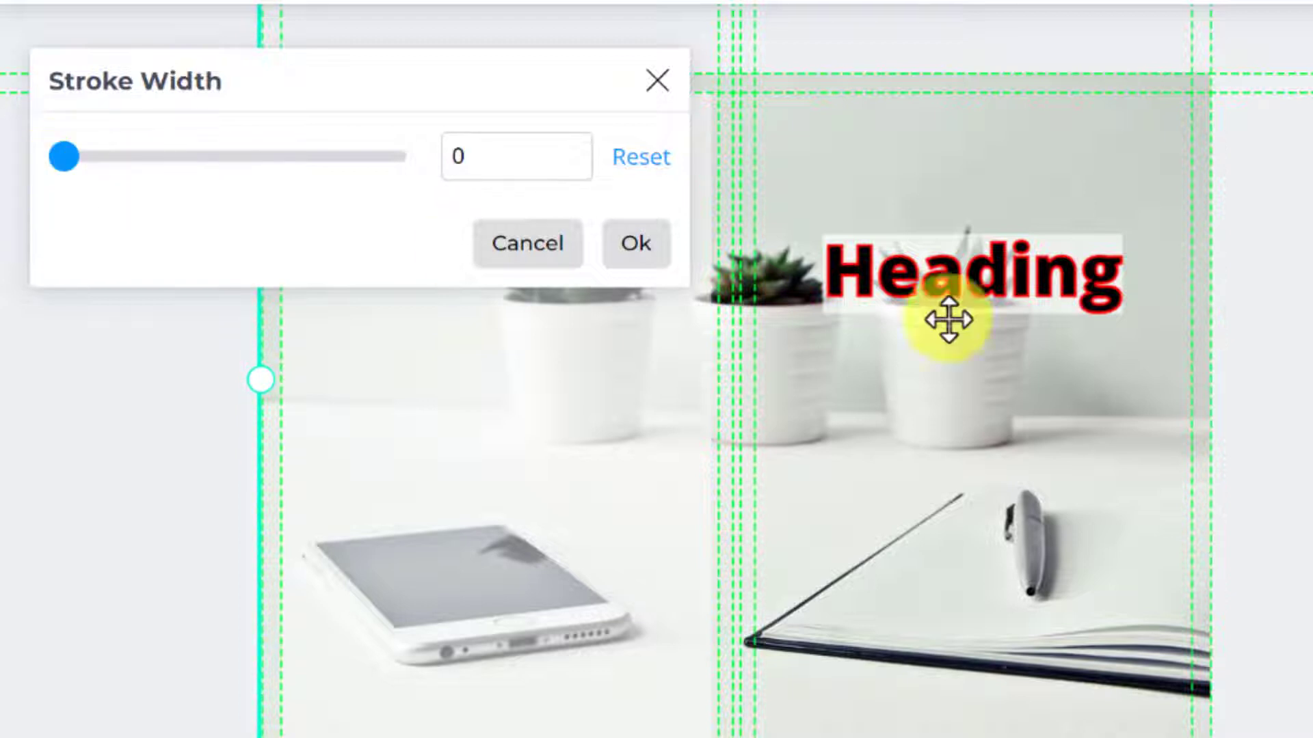
pyautogui.click(995, 266)
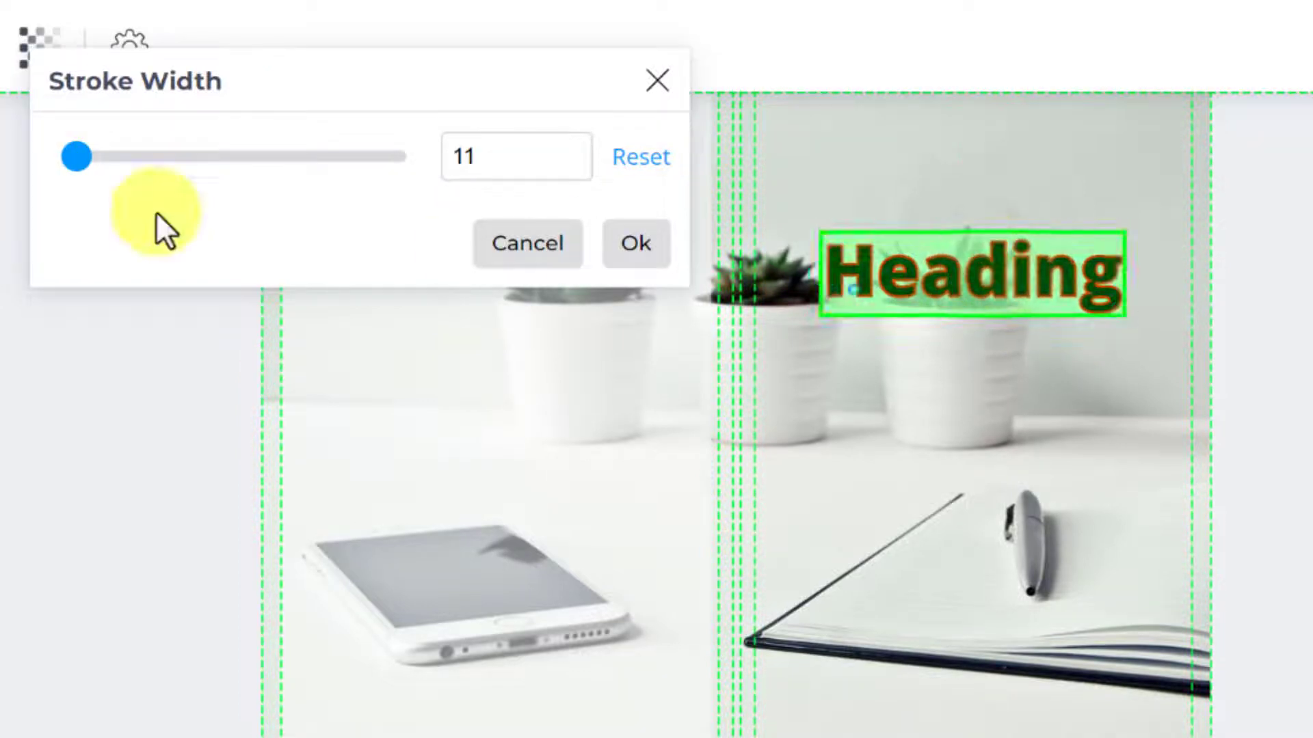
pyautogui.moveTo(73, 158); pyautogui.dragTo(72, 162)
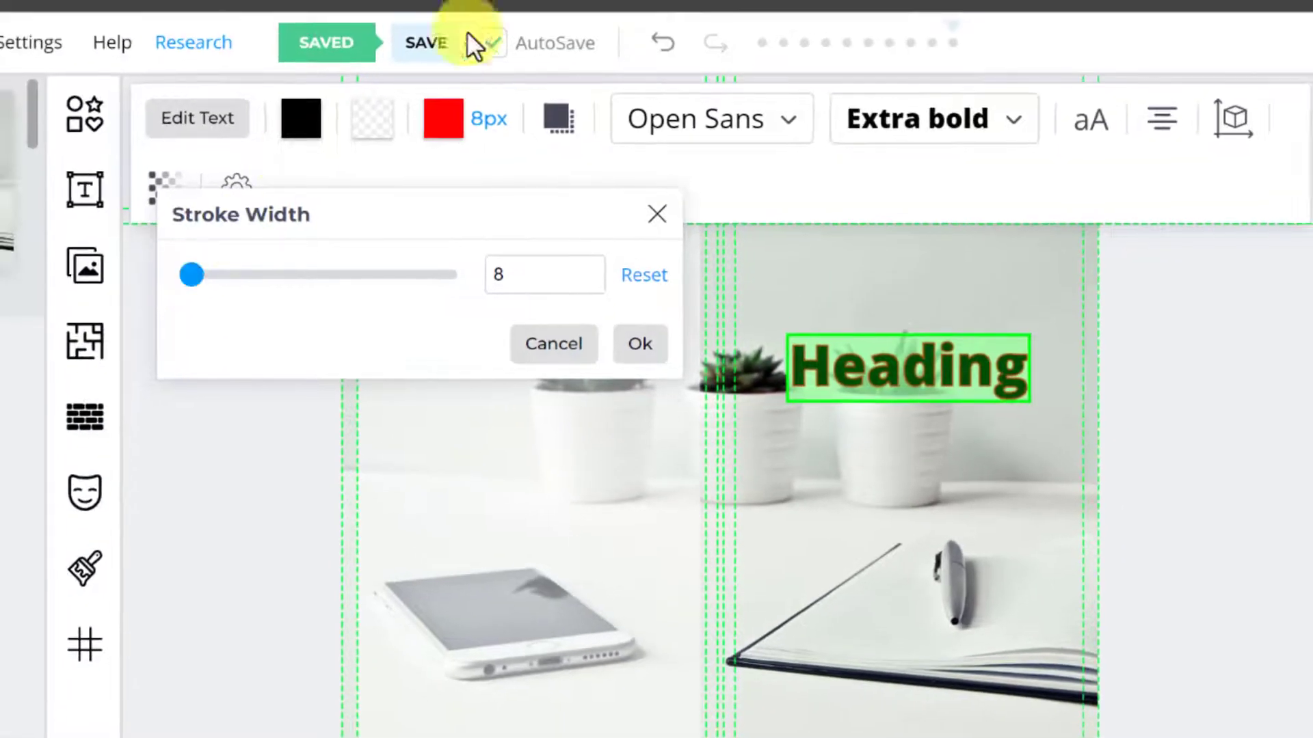
# Set the heading's stroke color to yellow, eeff00.
pyautogui.click(446, 123)
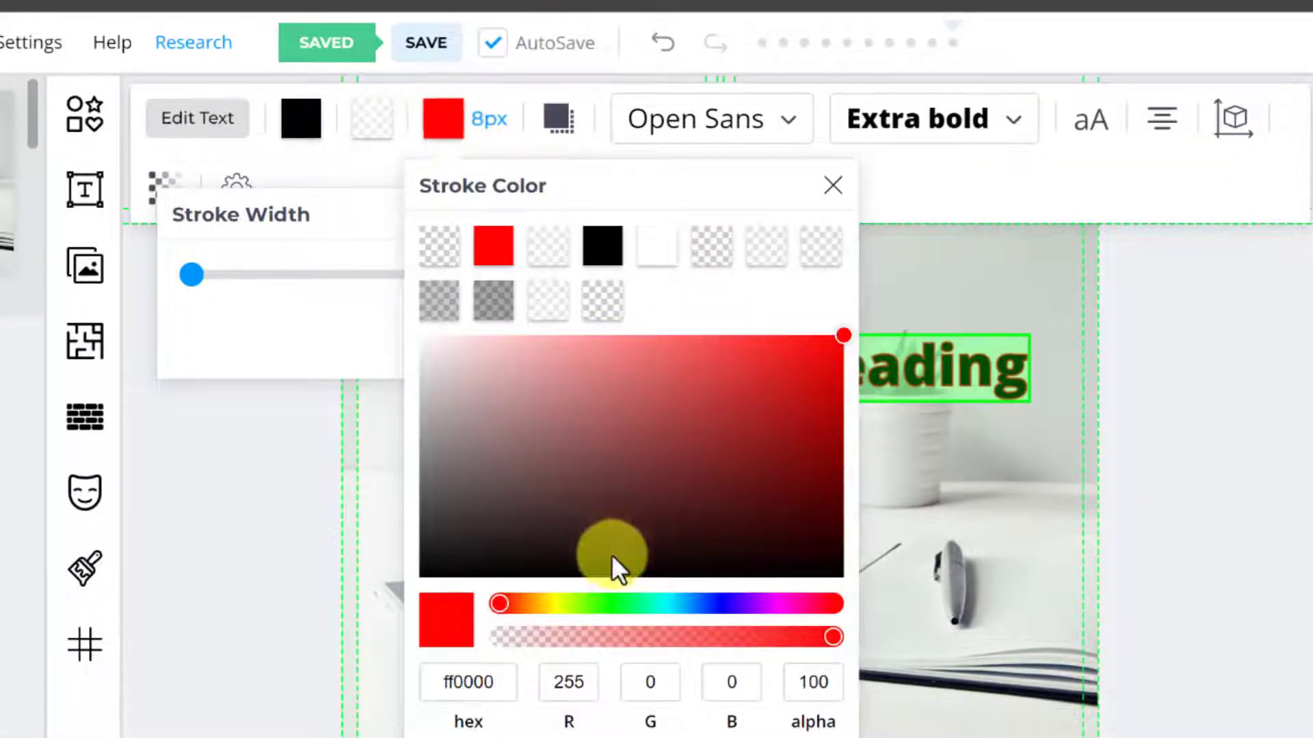
pyautogui.click(556, 604)
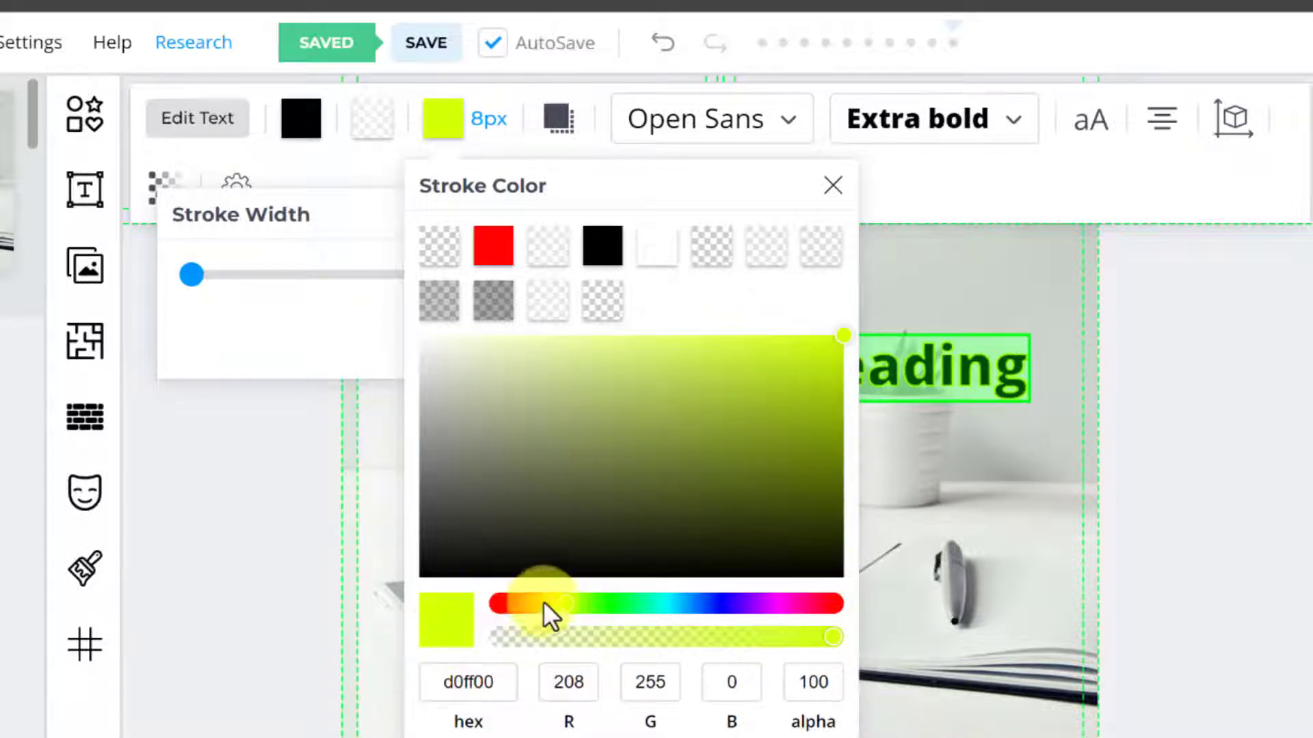
pyautogui.moveTo(544, 604)
pyautogui.mouseDown()
pyautogui.moveTo(564, 605)
pyautogui.moveTo(548, 603)
pyautogui.mouseUp()
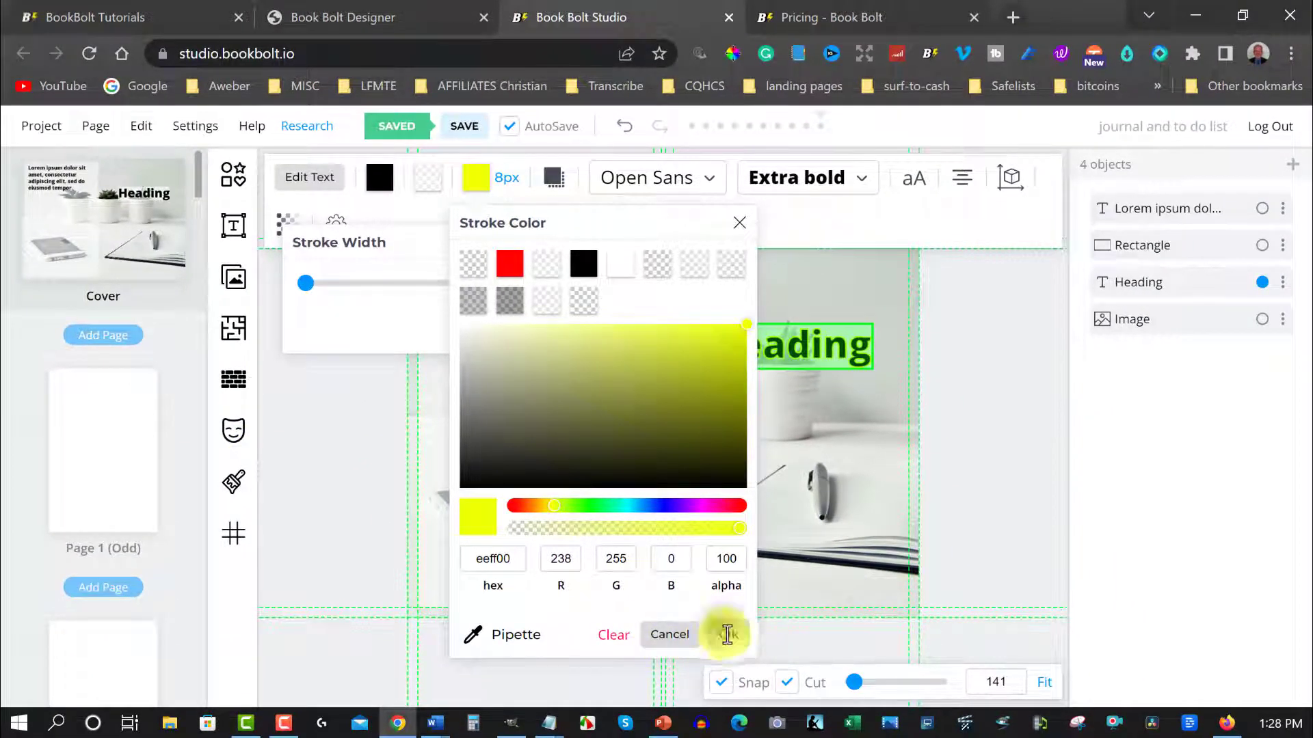
pyautogui.click(726, 634)
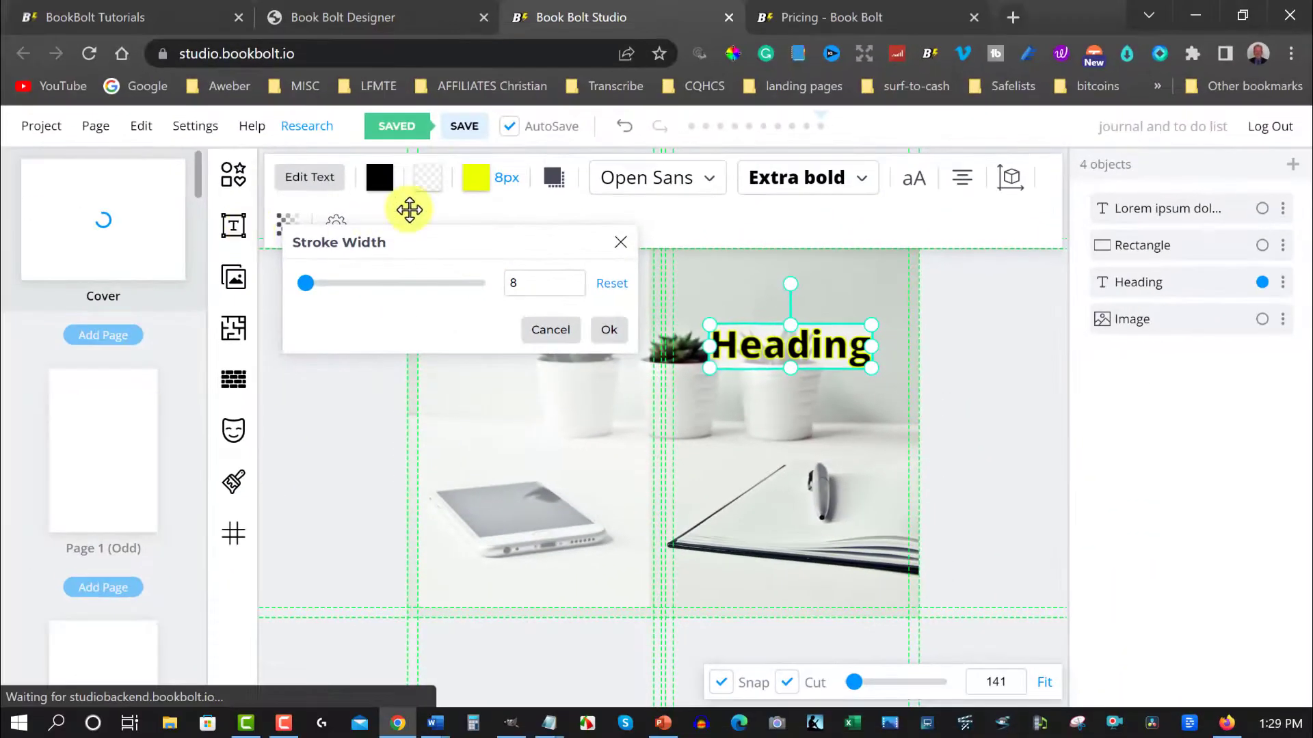
# Set the heading's text color to bright blue, 002aff, and deselect the heading.
pyautogui.click(380, 179)
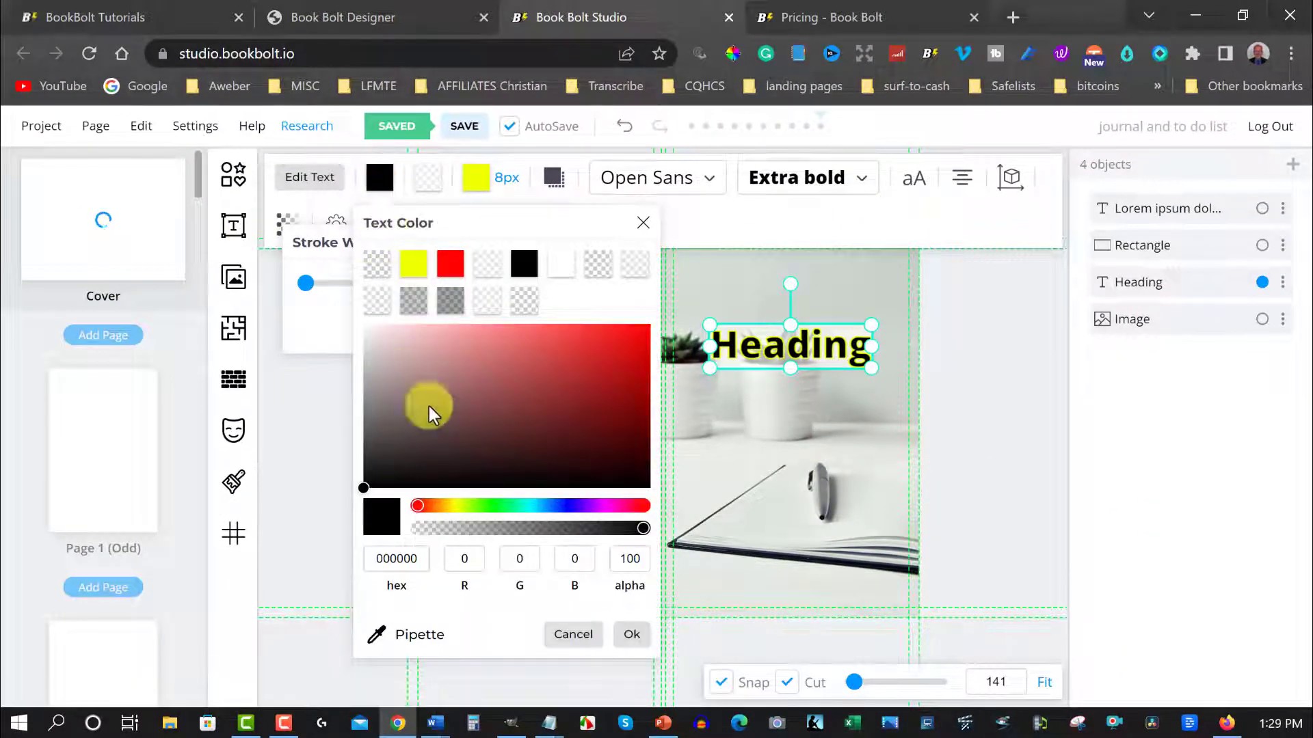
pyautogui.click(573, 505)
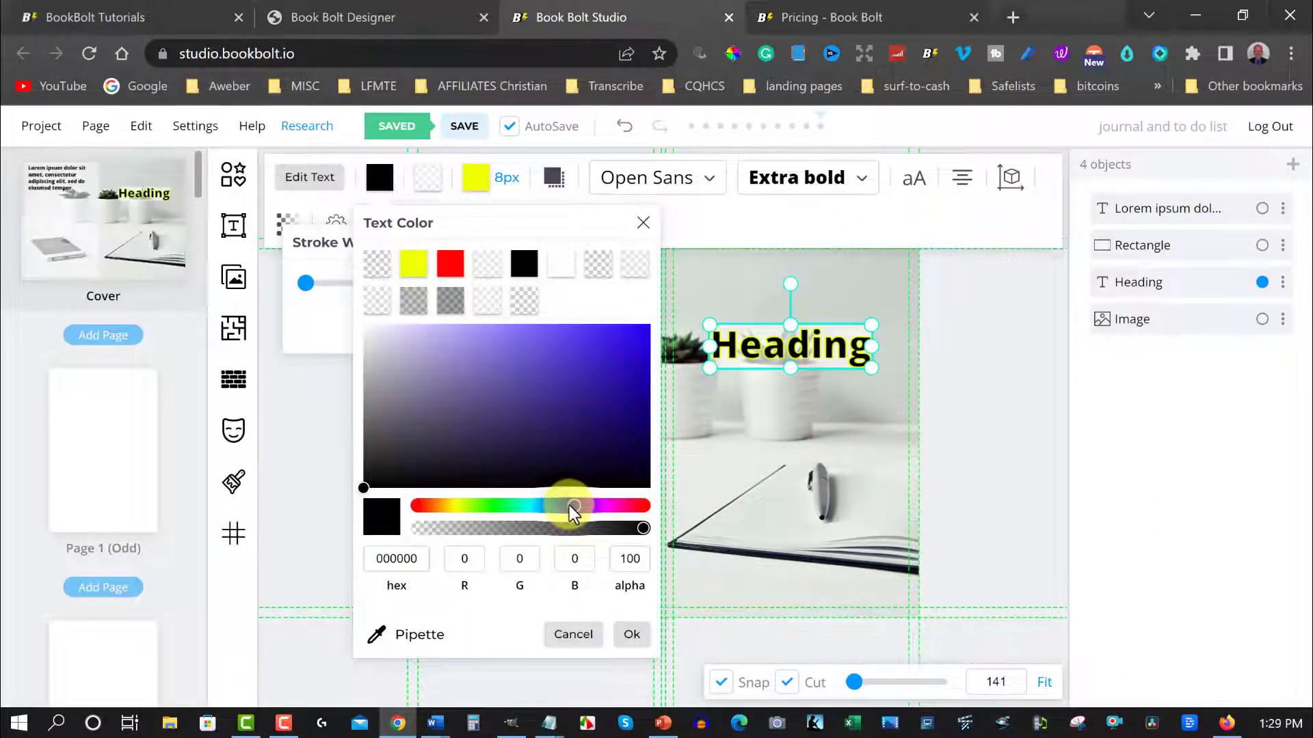
pyautogui.moveTo(578, 338)
pyautogui.mouseDown()
pyautogui.moveTo(606, 337)
pyautogui.moveTo(590, 335)
pyautogui.mouseUp()
pyautogui.moveTo(573, 506); pyautogui.dragTo(561, 511)
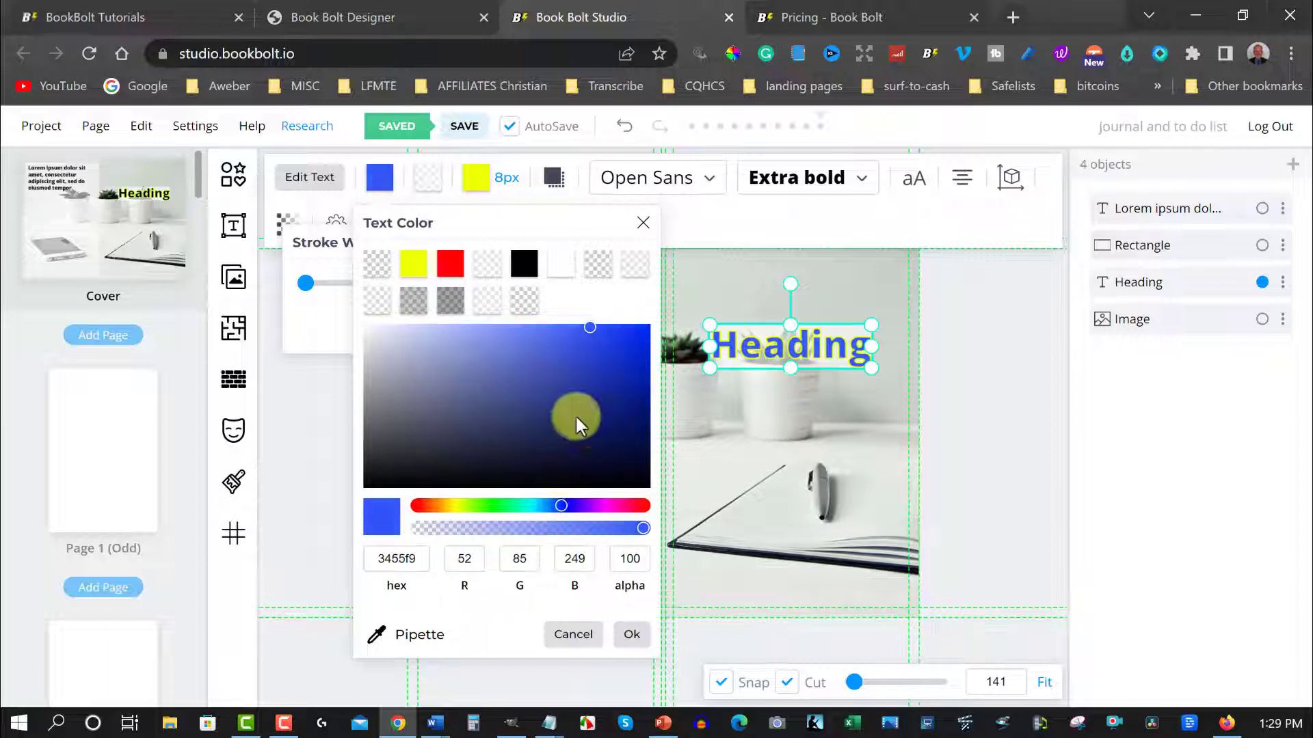
pyautogui.moveTo(593, 330); pyautogui.dragTo(655, 326)
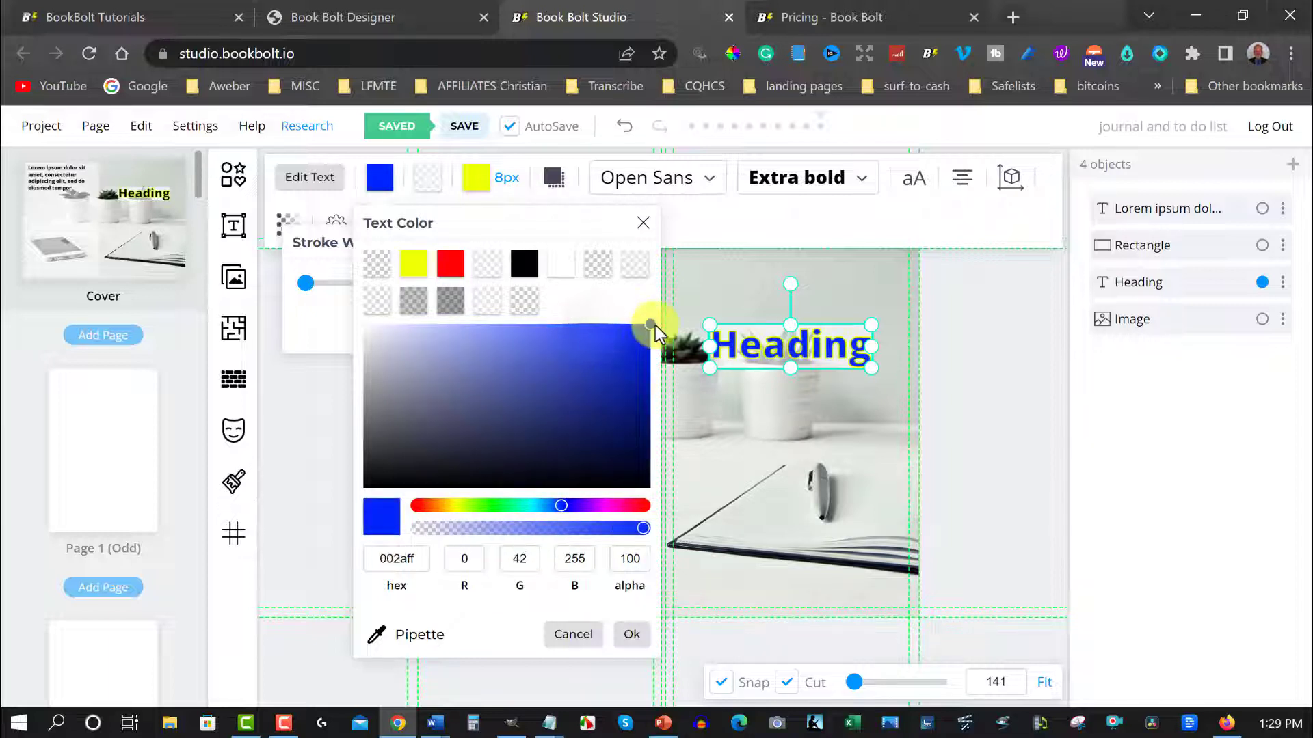
pyautogui.click(883, 280)
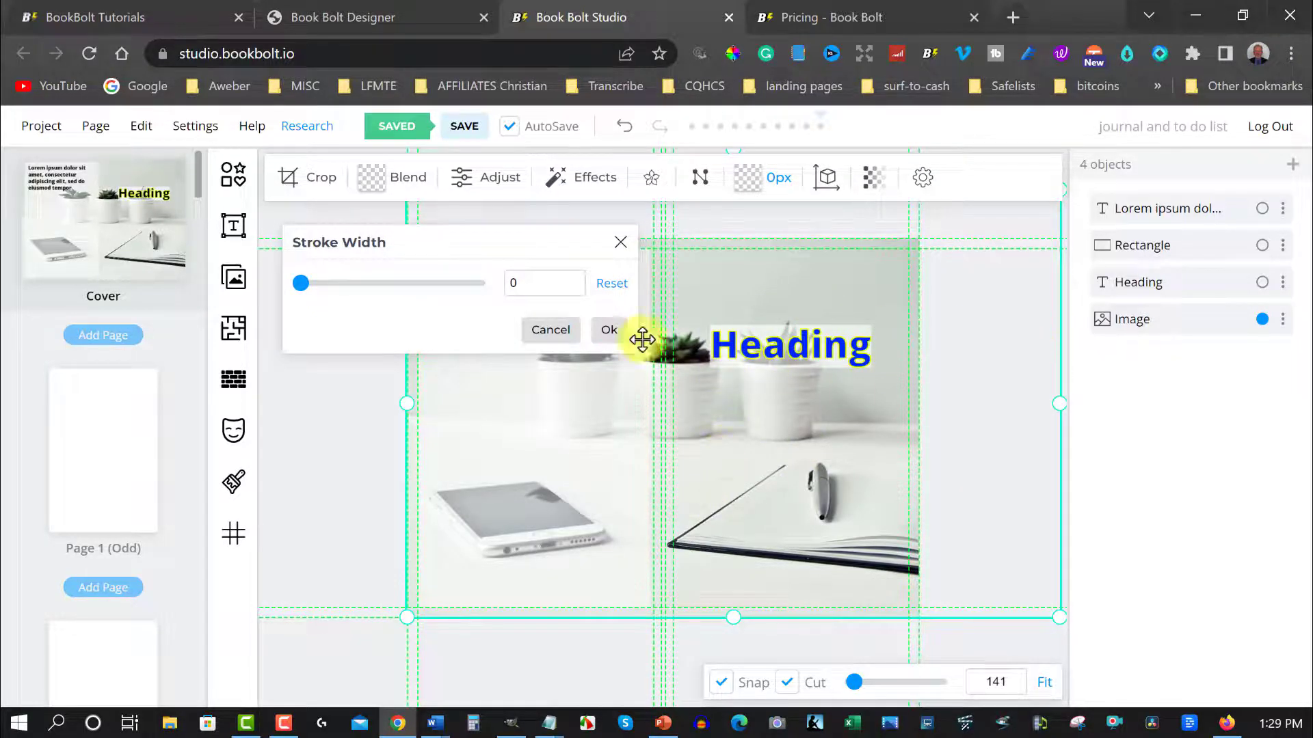
# Close the stroke width settings and save the project.
pyautogui.click(612, 332)
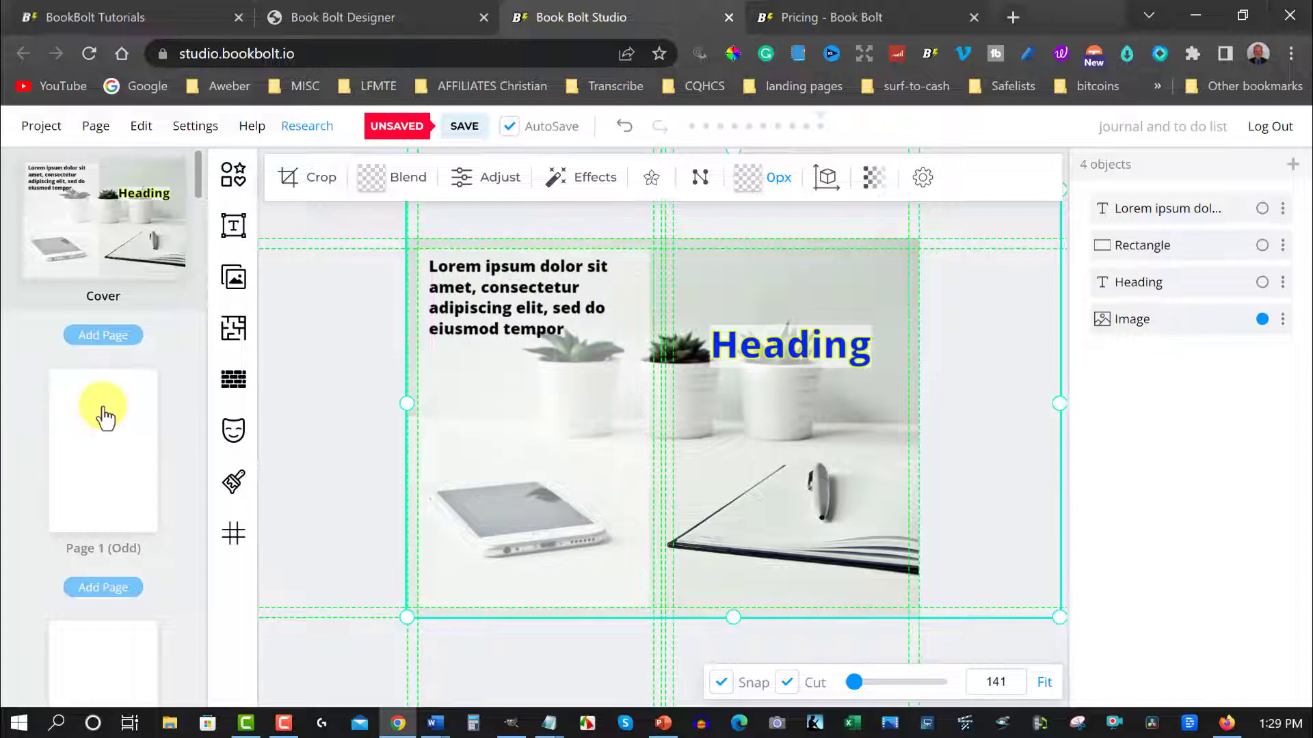
pyautogui.click(460, 127)
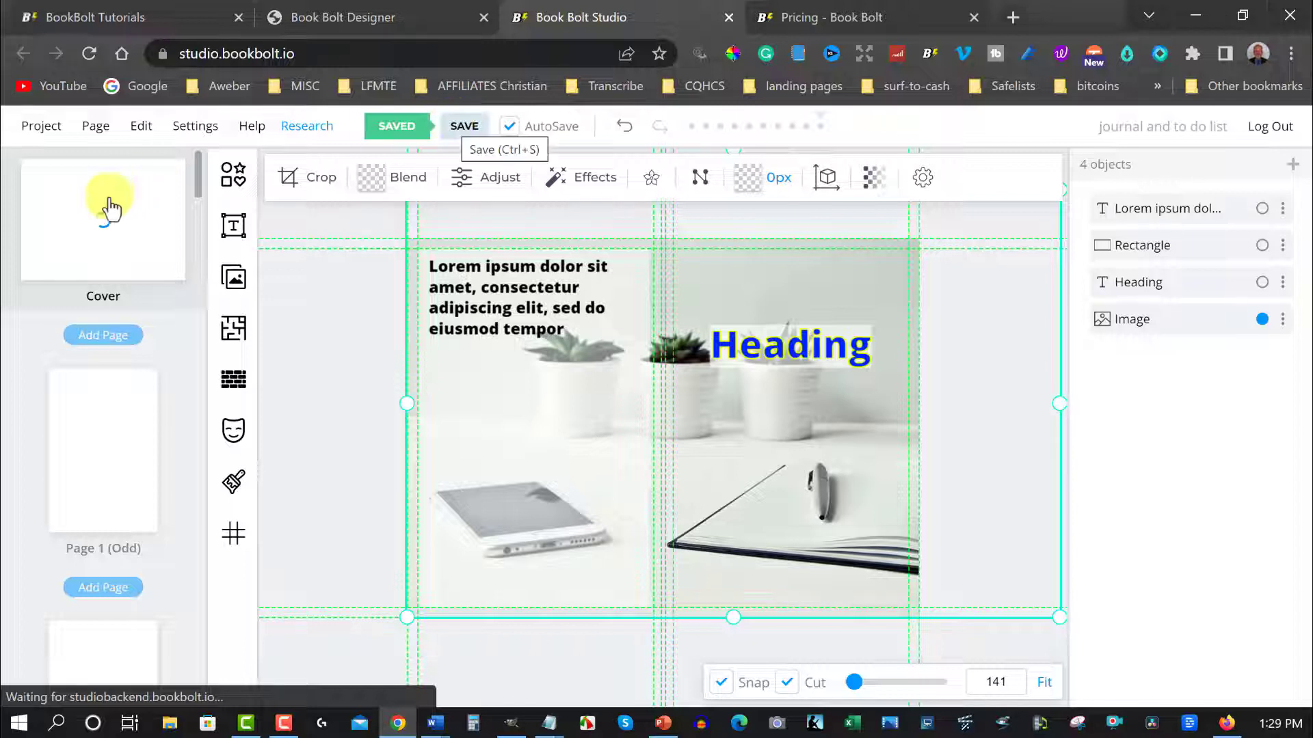
pyautogui.click(461, 130)
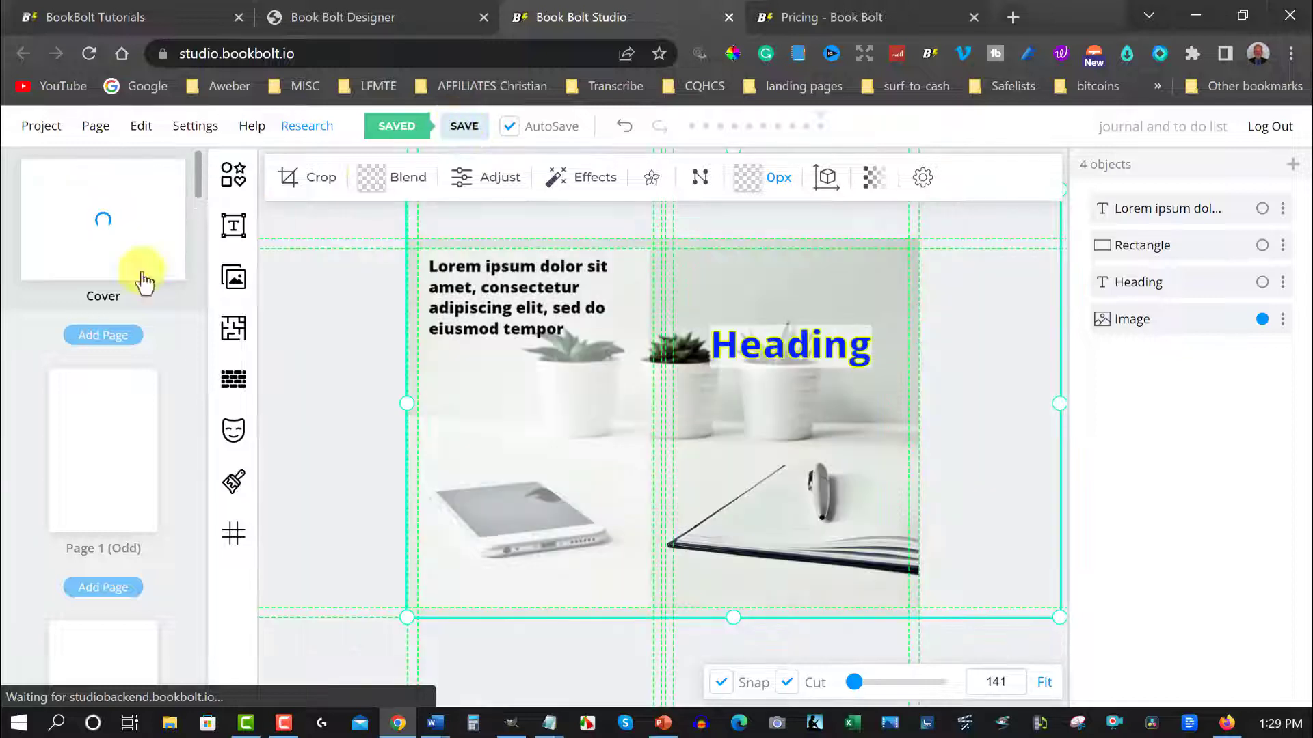
# Switch to Page 1 and browse the free designs in the Interior Templates Library.
pyautogui.click(115, 430)
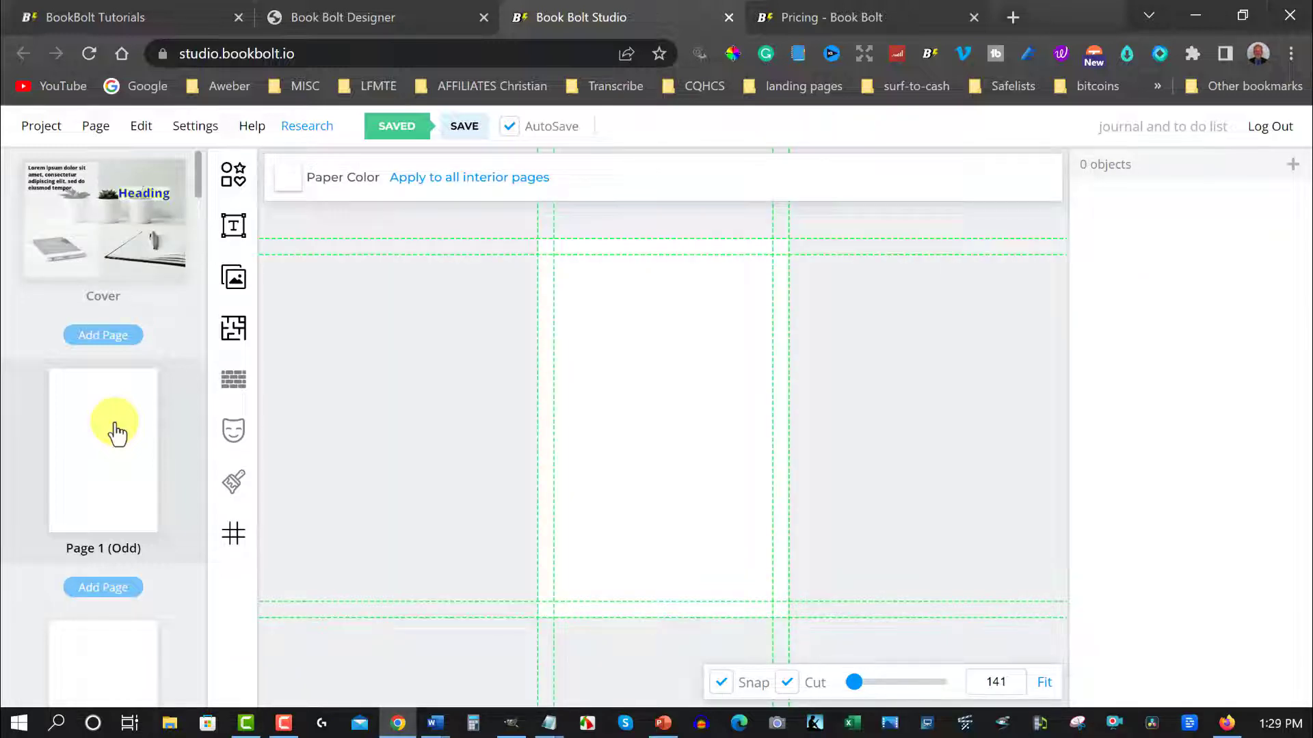
pyautogui.click(234, 333)
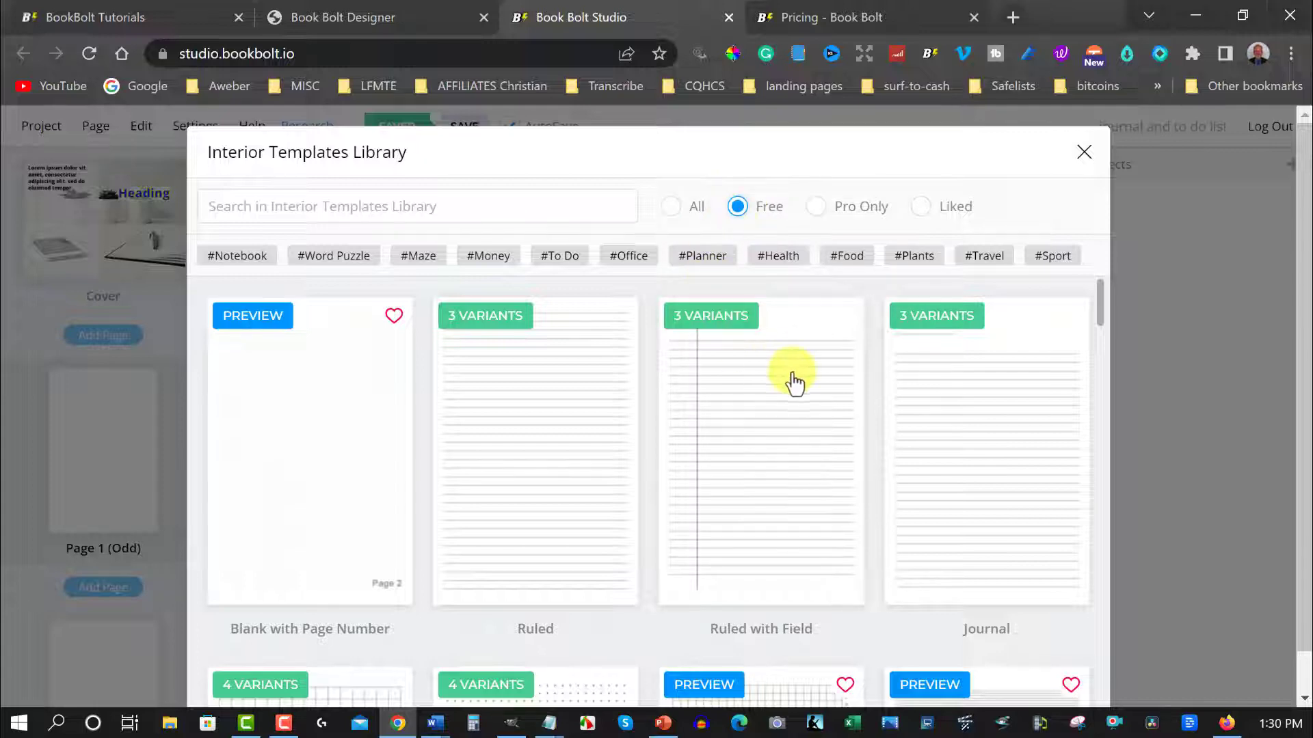
pyautogui.scroll(-7, 796, 381)
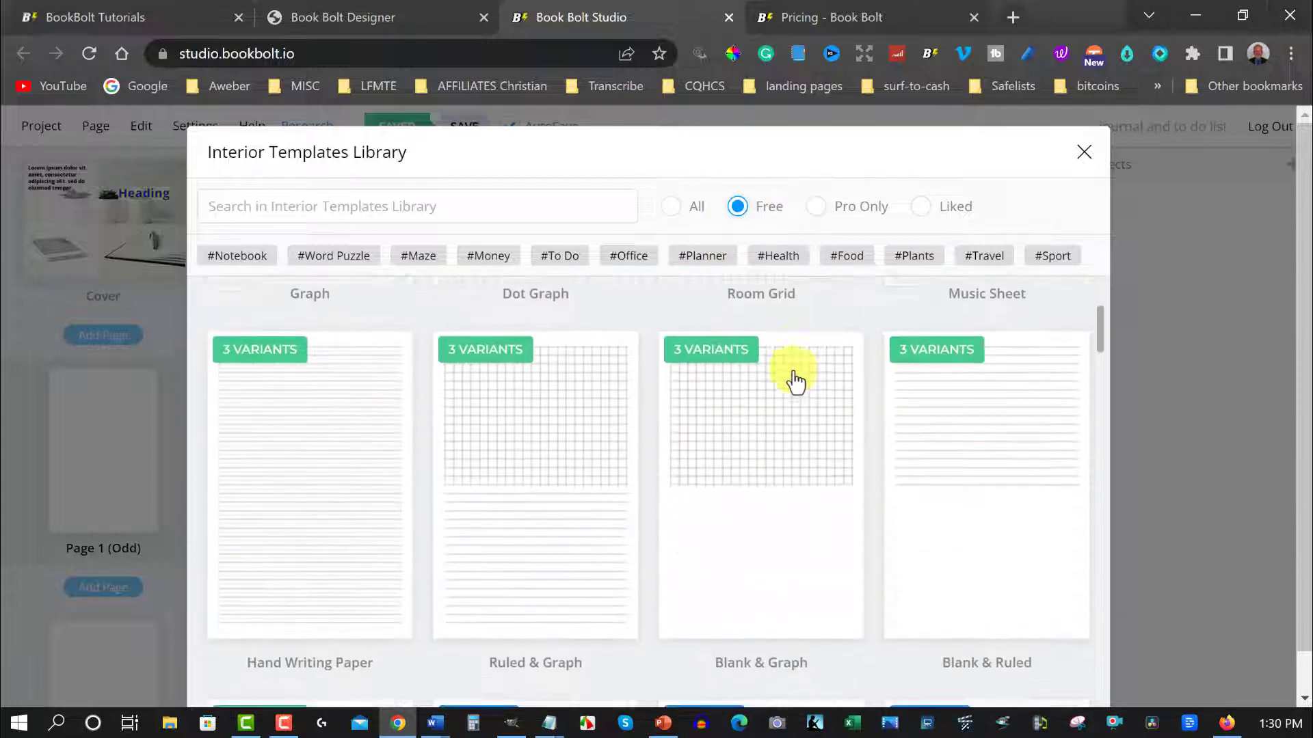
pyautogui.scroll(-7, 795, 380)
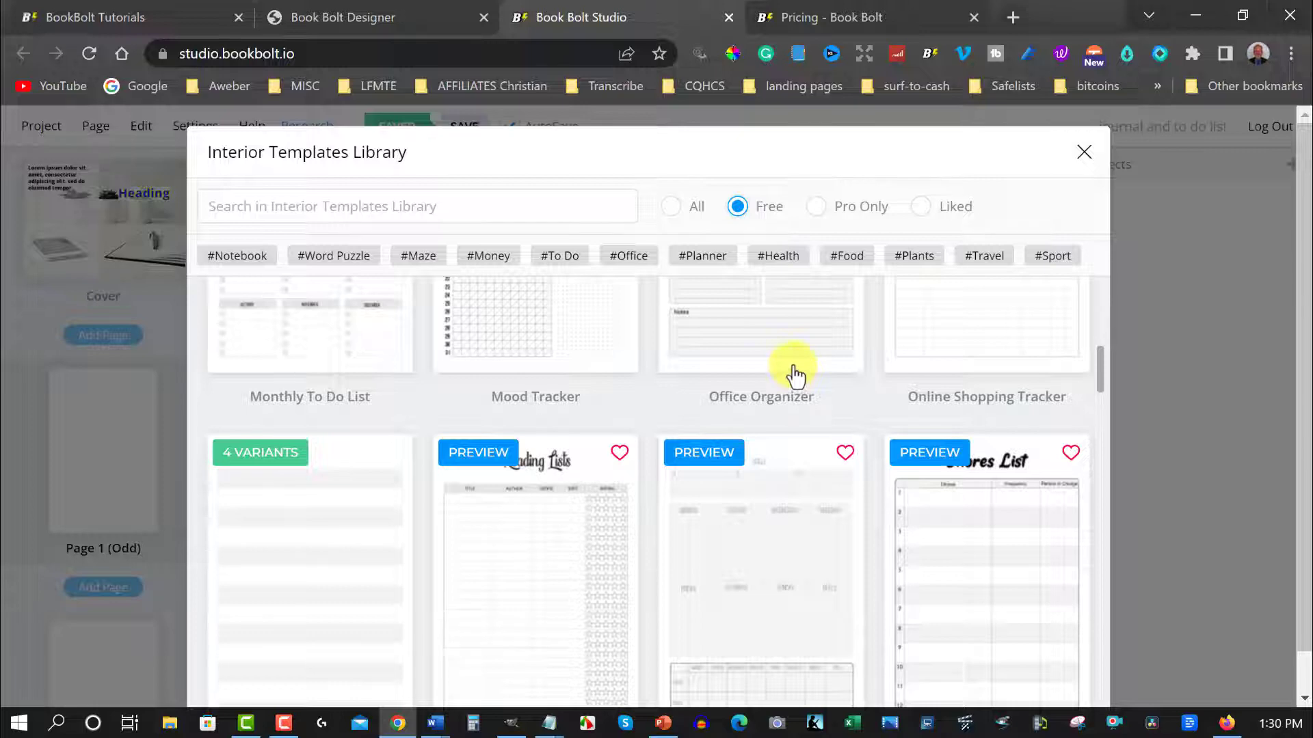
pyautogui.scroll(-7, 795, 375)
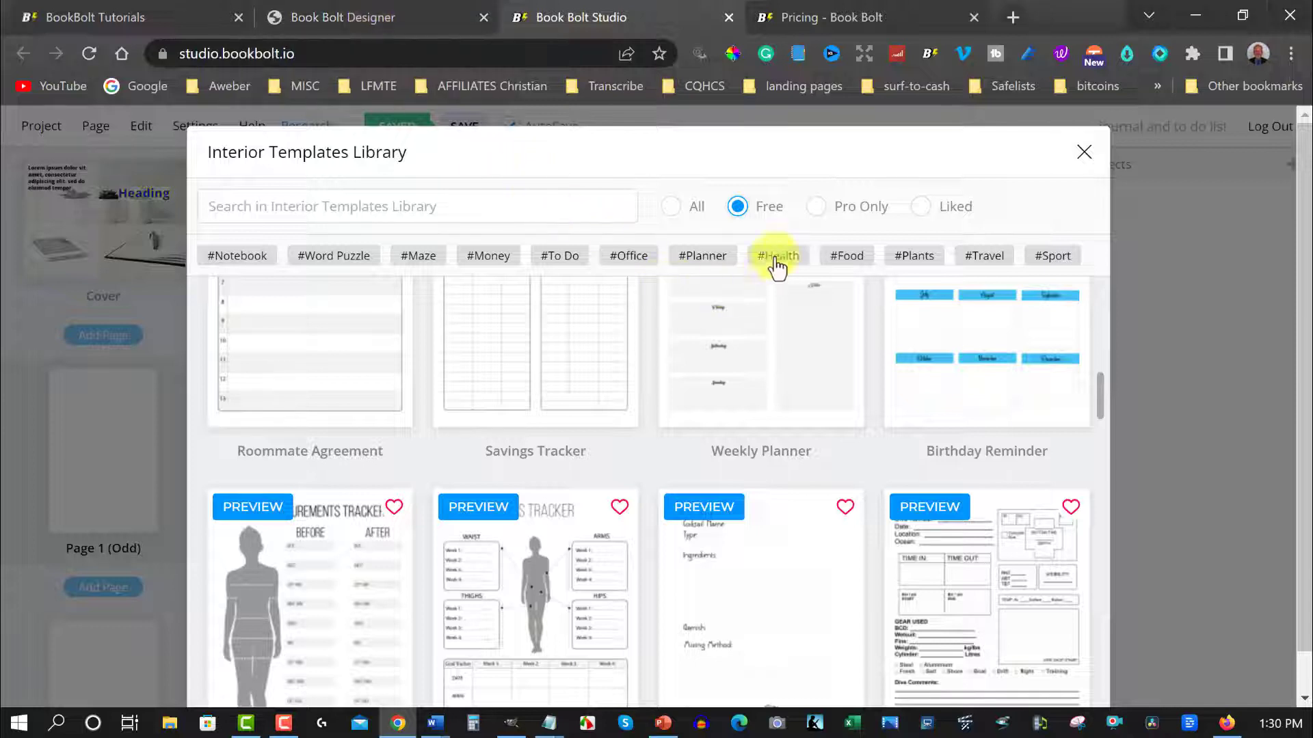
# Show all interior templates and examine the available page designs, including the puzzles and mazes.
pyautogui.click(671, 209)
pyautogui.scroll(-10, 787, 385)
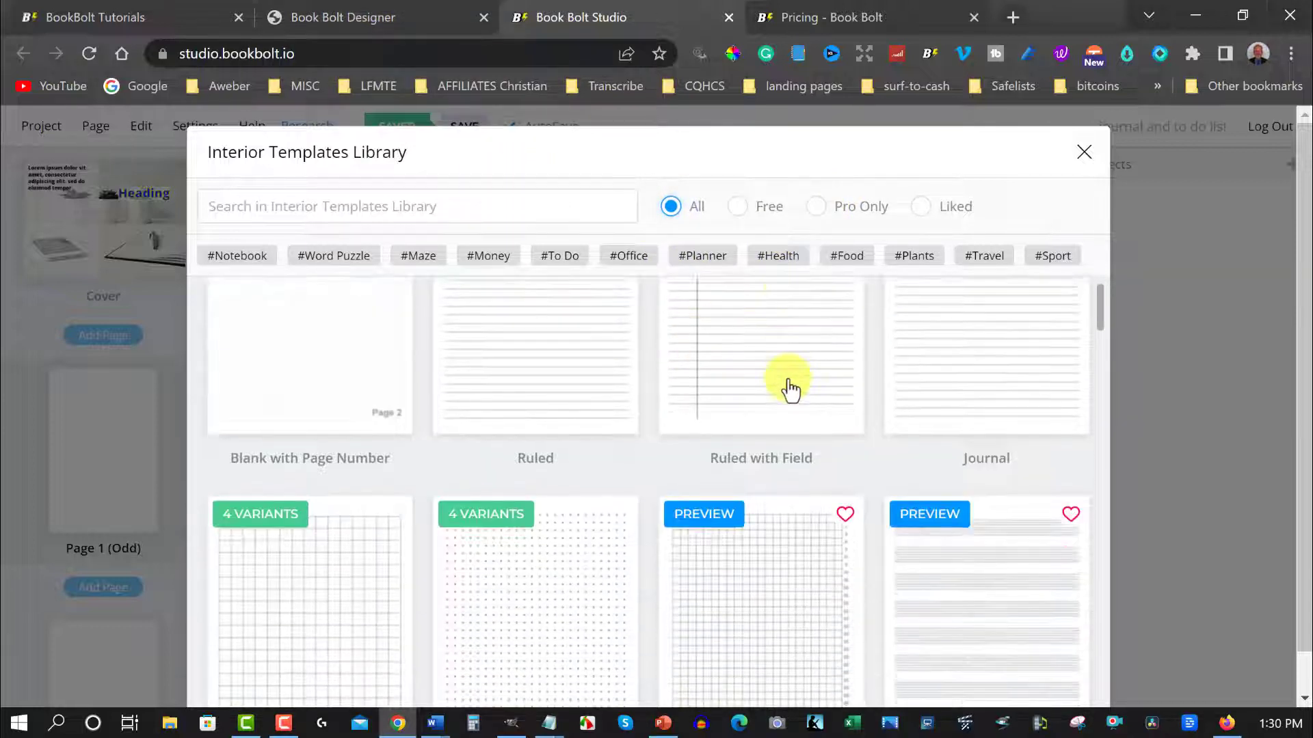
pyautogui.scroll(-8, 788, 386)
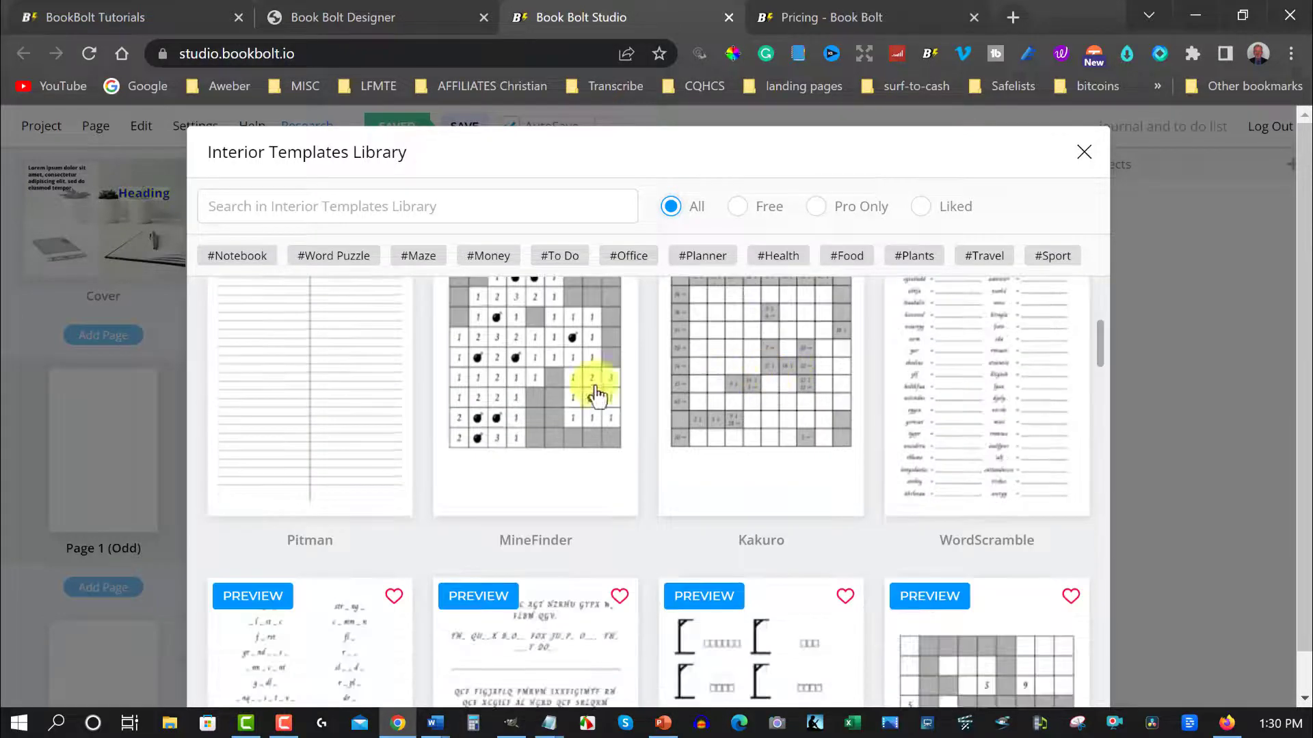
pyautogui.scroll(-2, 778, 350)
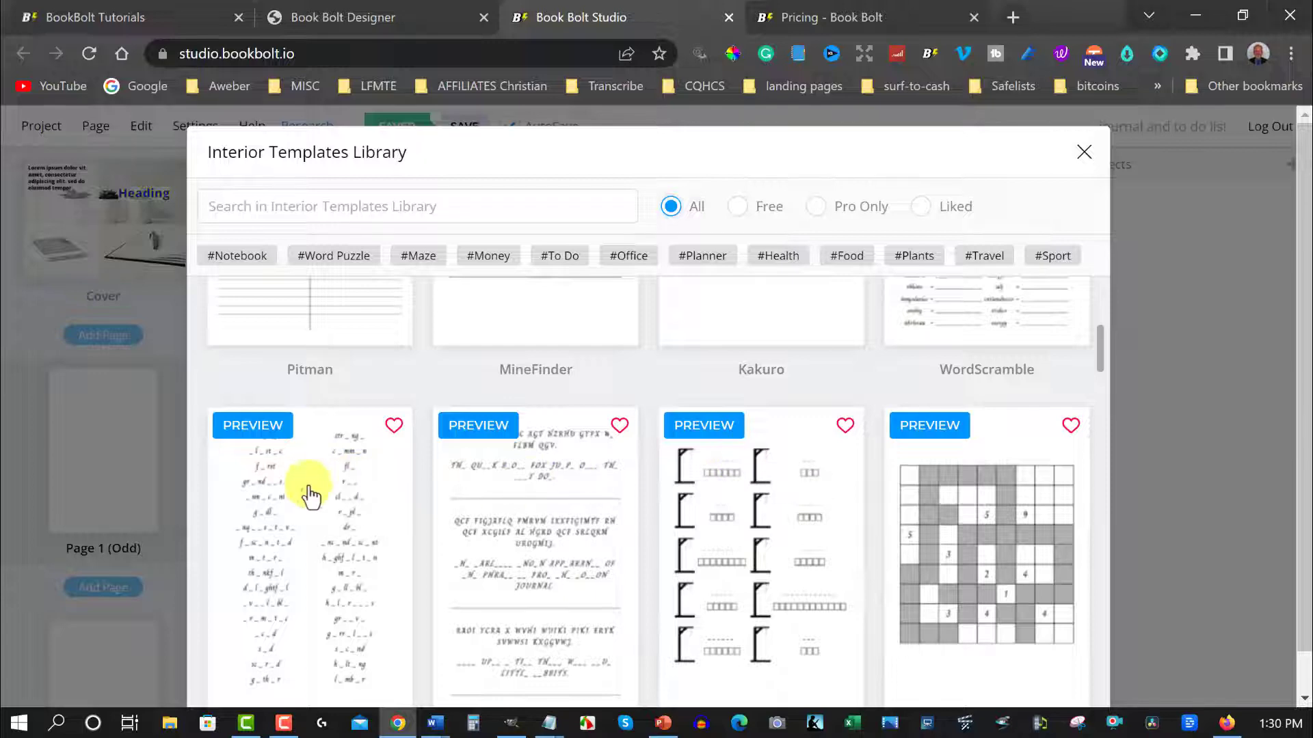
pyautogui.scroll(-6, 719, 533)
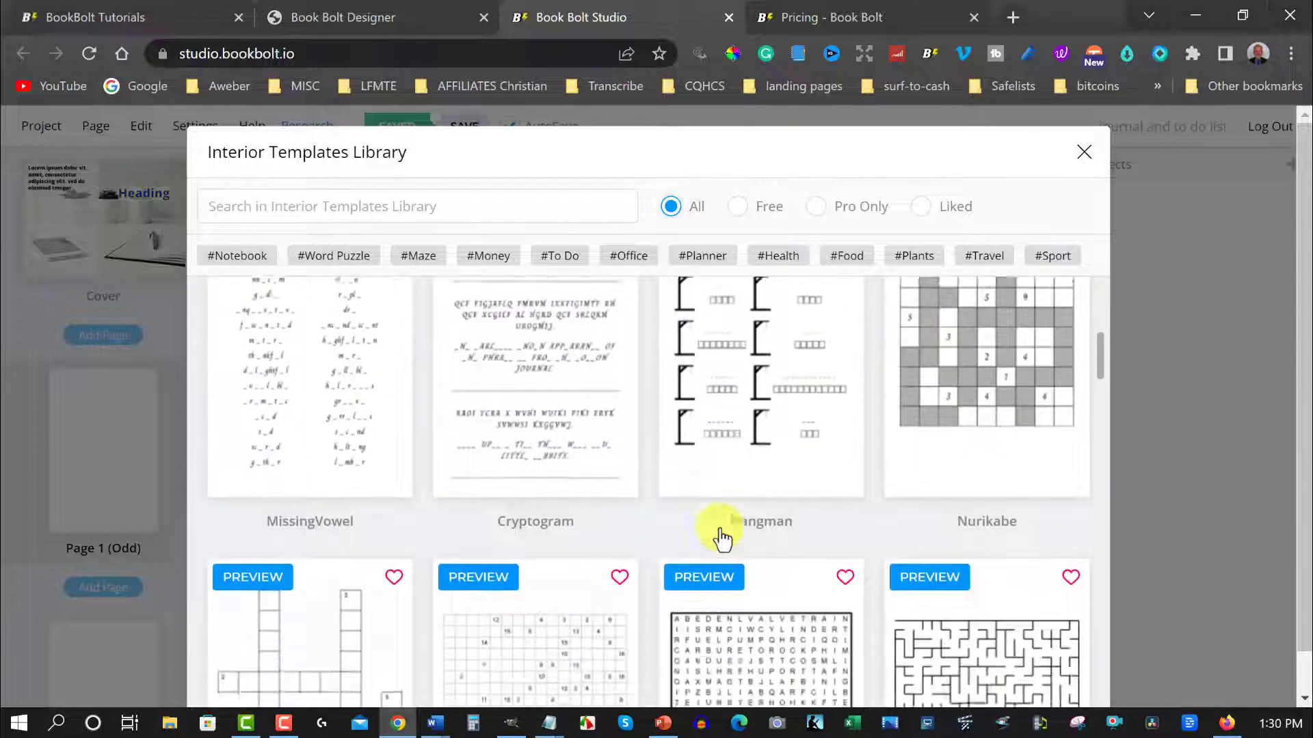
pyautogui.scroll(-2, 932, 395)
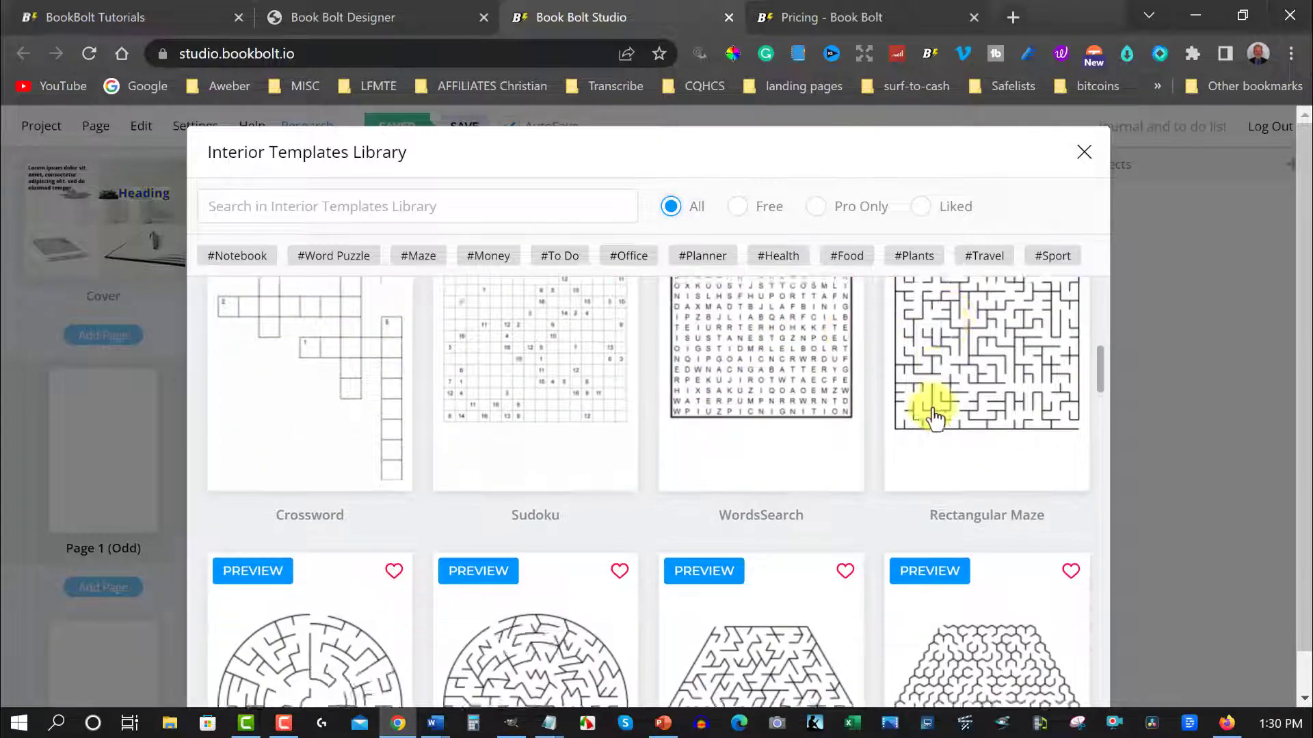
pyautogui.scroll(2, 932, 416)
pyautogui.scroll(-4, 714, 417)
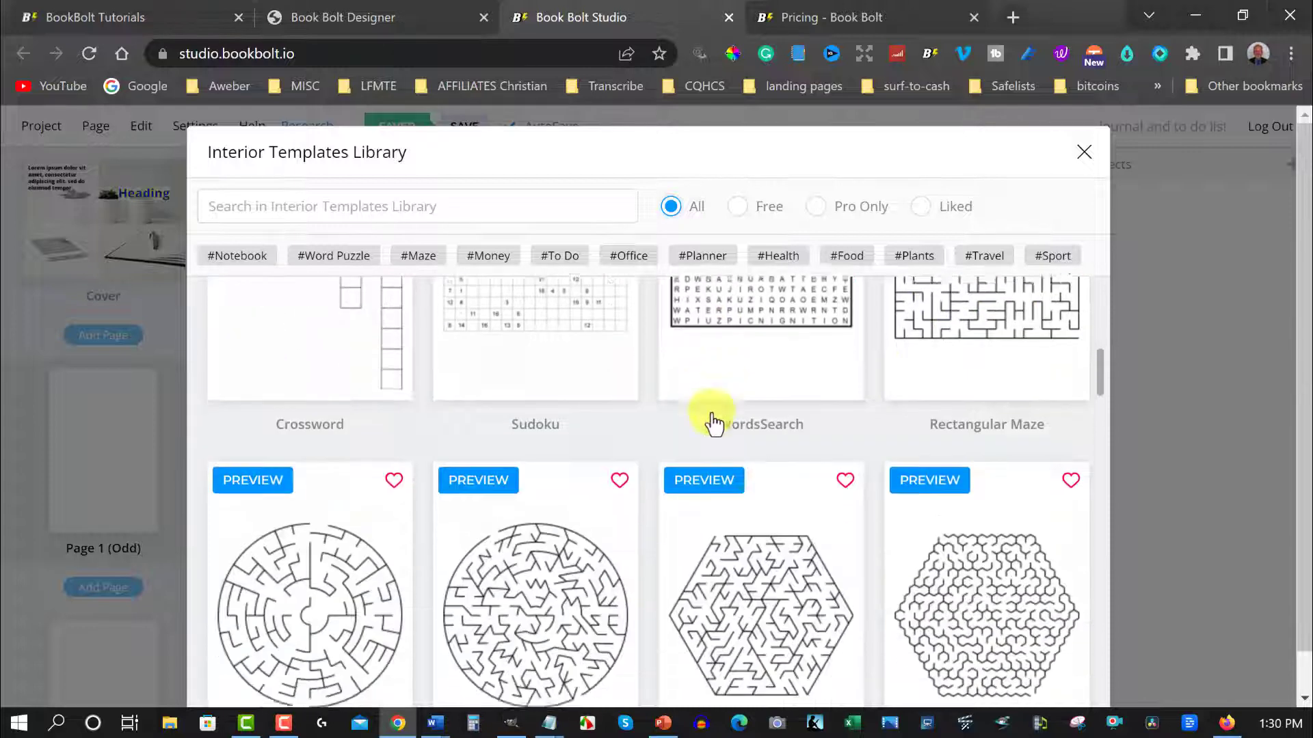
# Show only free interior templates and choose the College Journal variant of the Journal template.
pyautogui.scroll(-4, 370, 469)
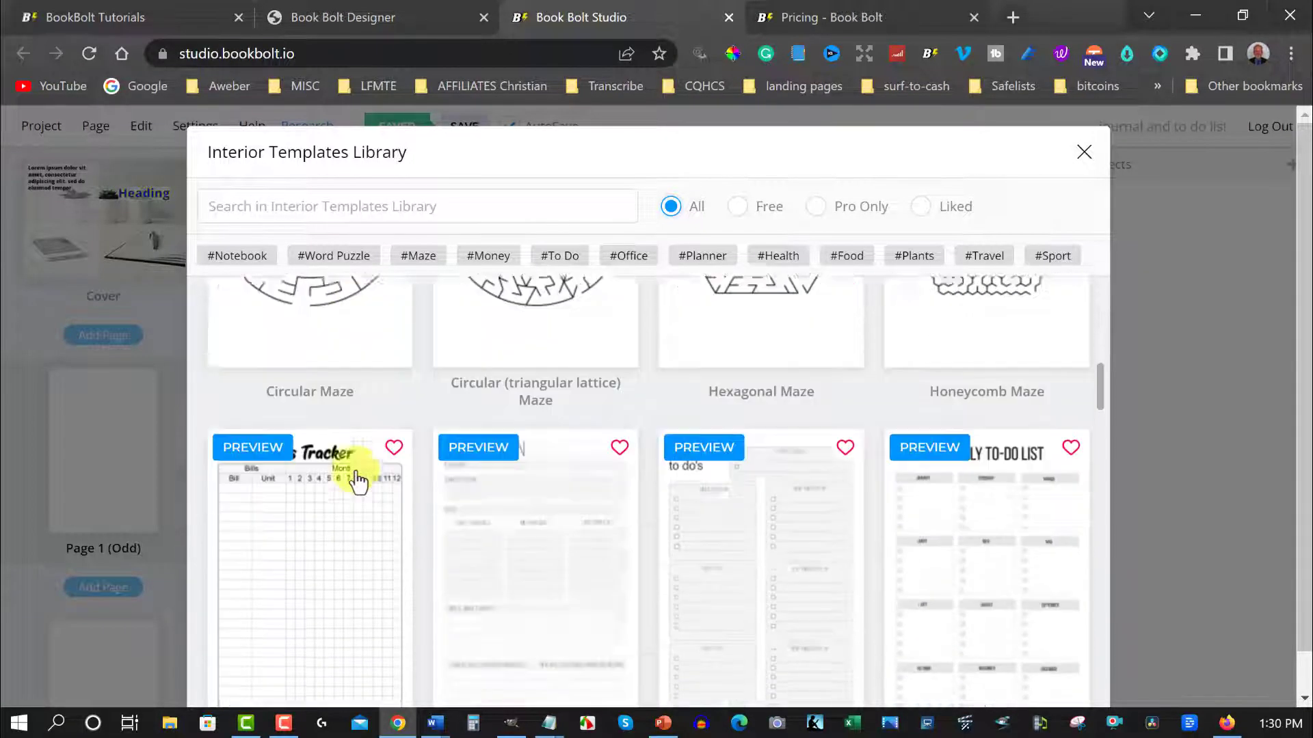
pyautogui.scroll(7, 677, 444)
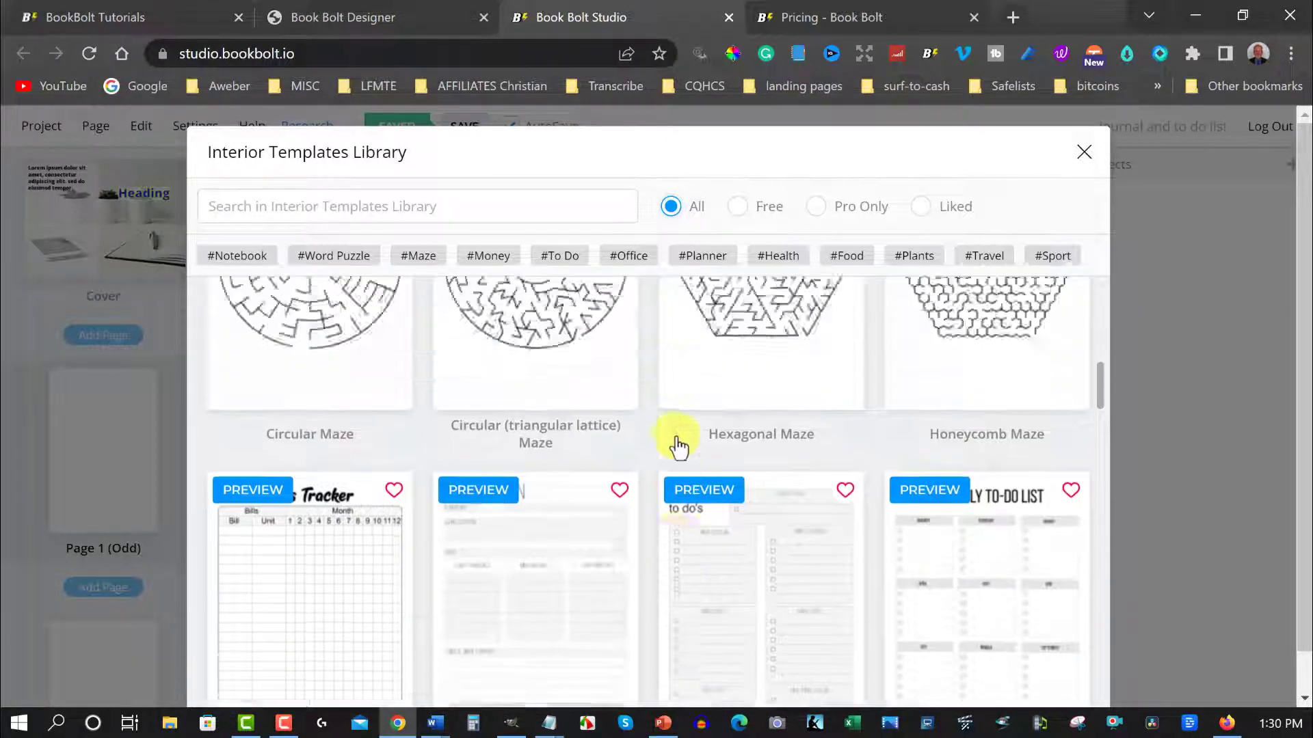
pyautogui.click(740, 209)
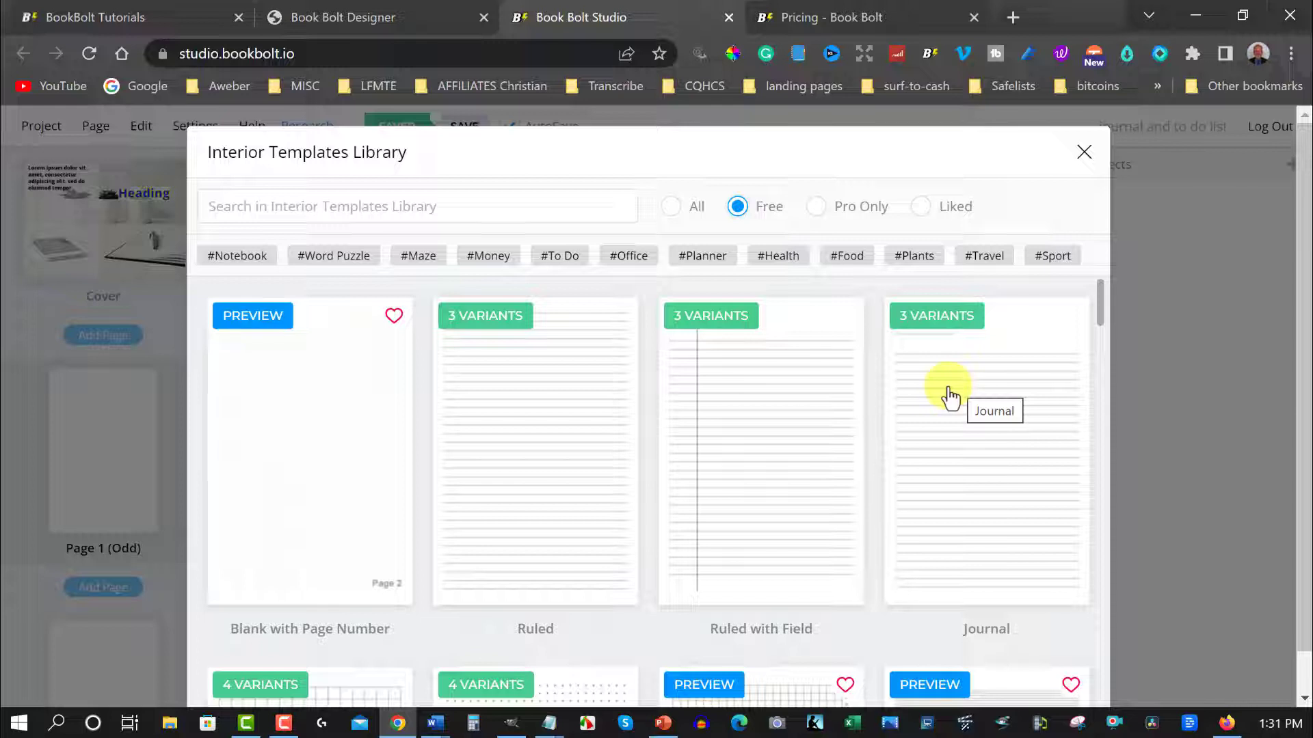
pyautogui.click(944, 368)
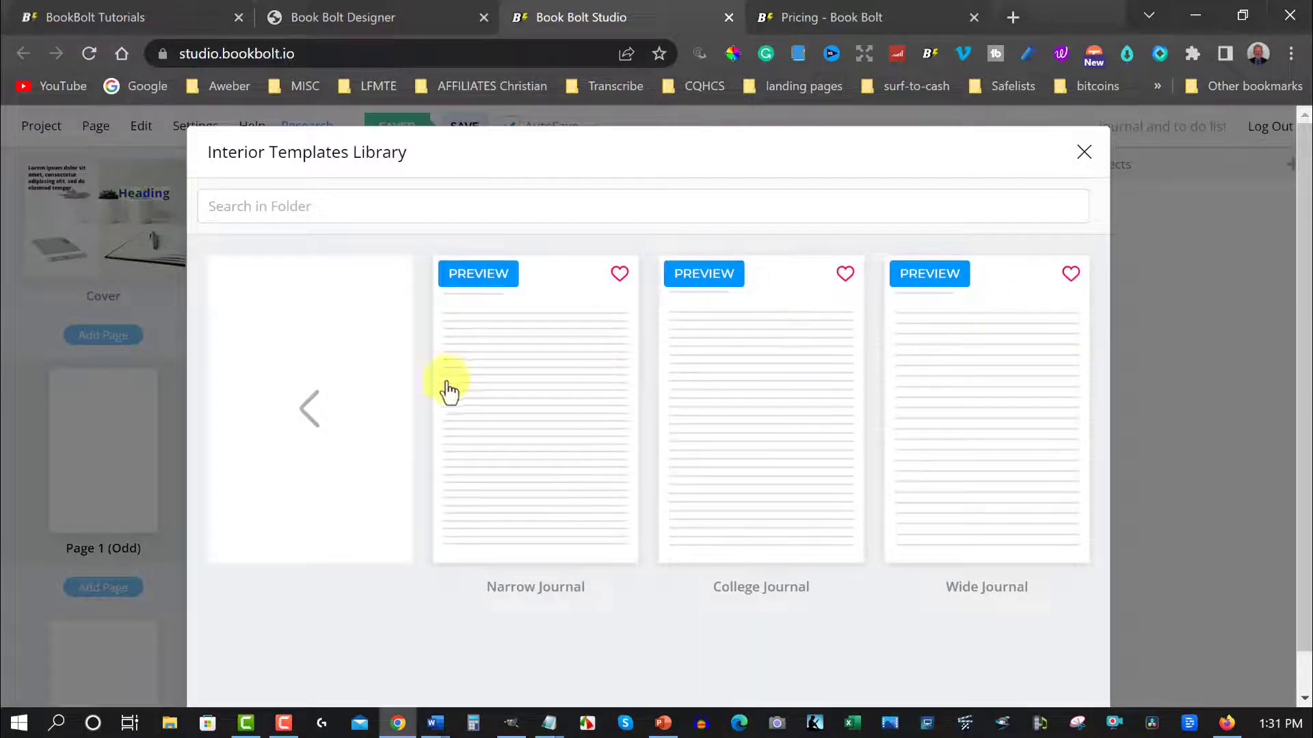
pyautogui.click(743, 364)
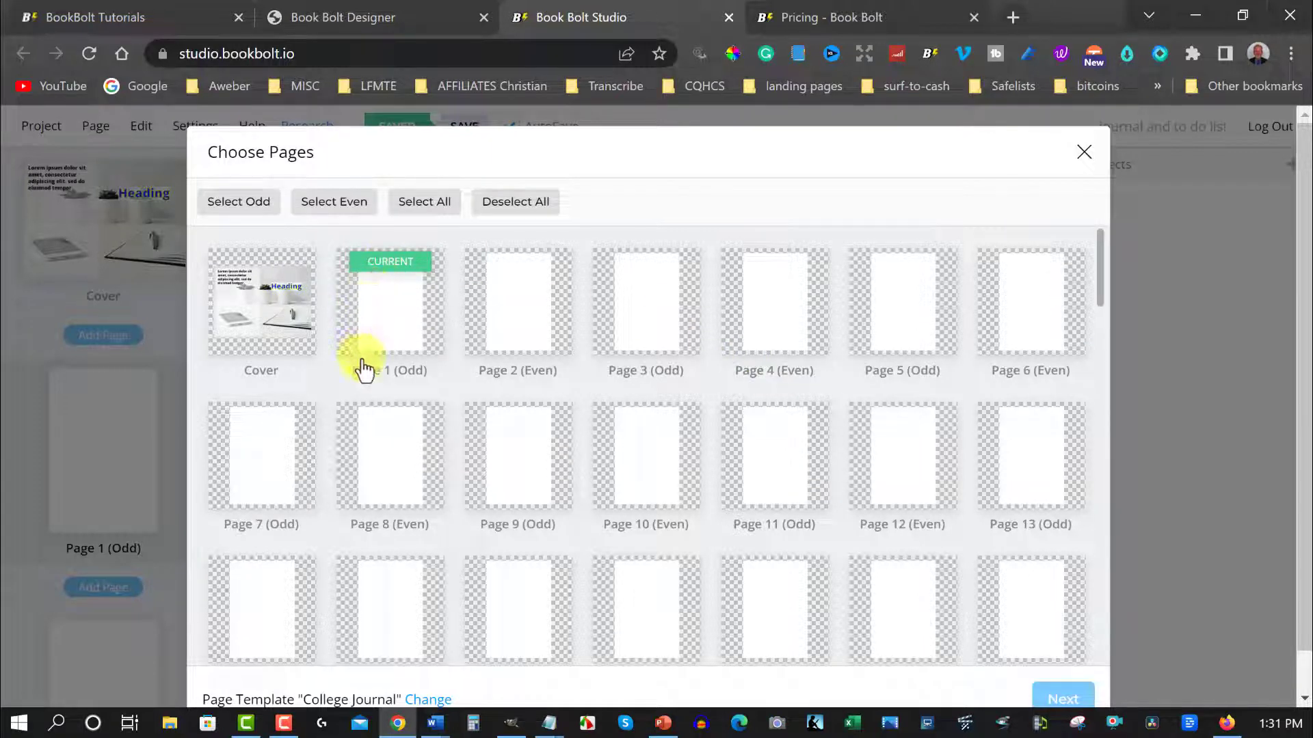
# Choose all even pages for the College Journal template and continue to its options.
pyautogui.click(521, 319)
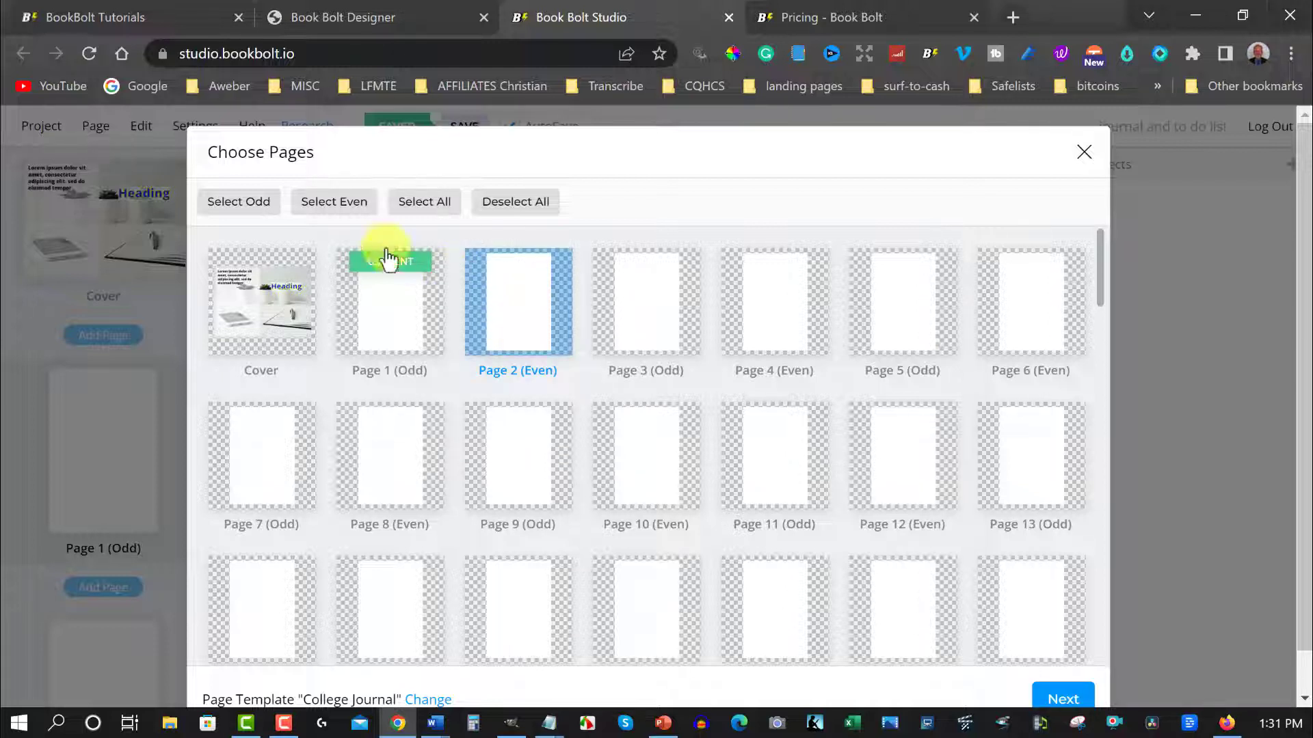
pyautogui.click(340, 211)
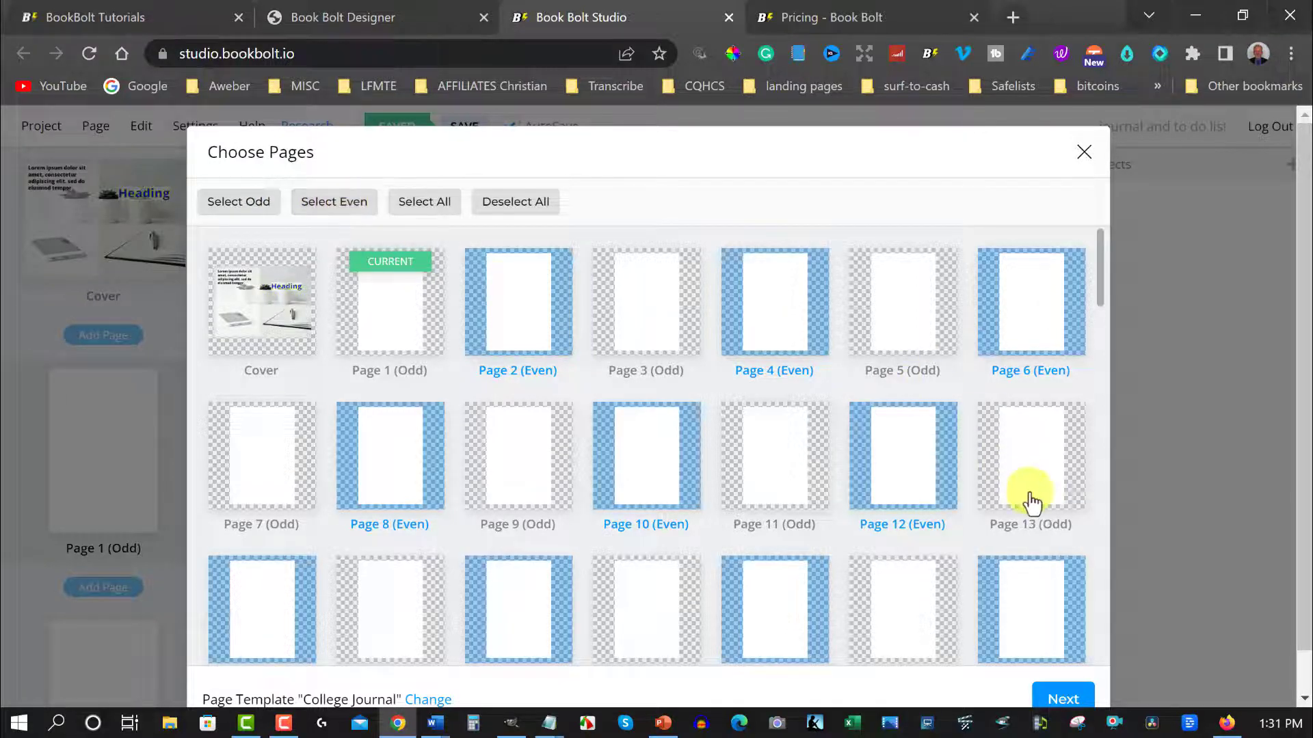
pyautogui.click(1062, 701)
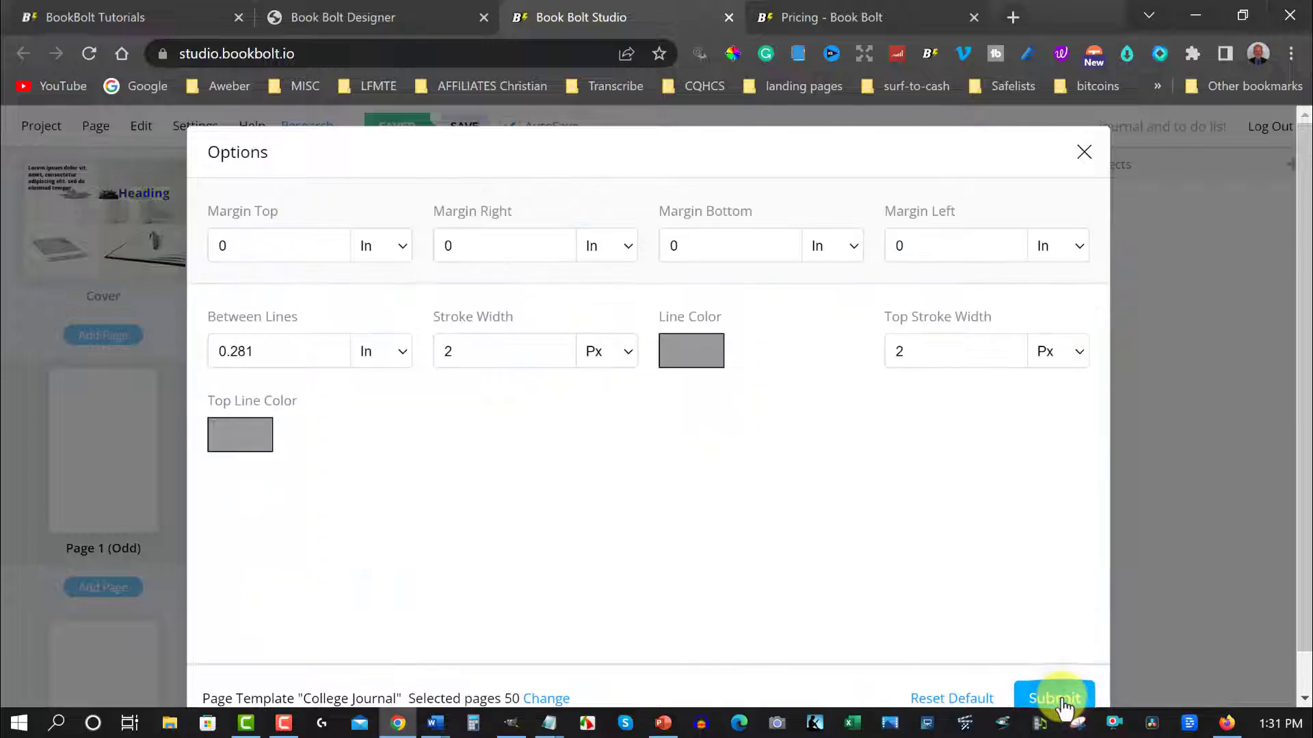
# Set both the Line Color and the Top Line Color of the College Journal template to black, 000000.
pyautogui.click(696, 352)
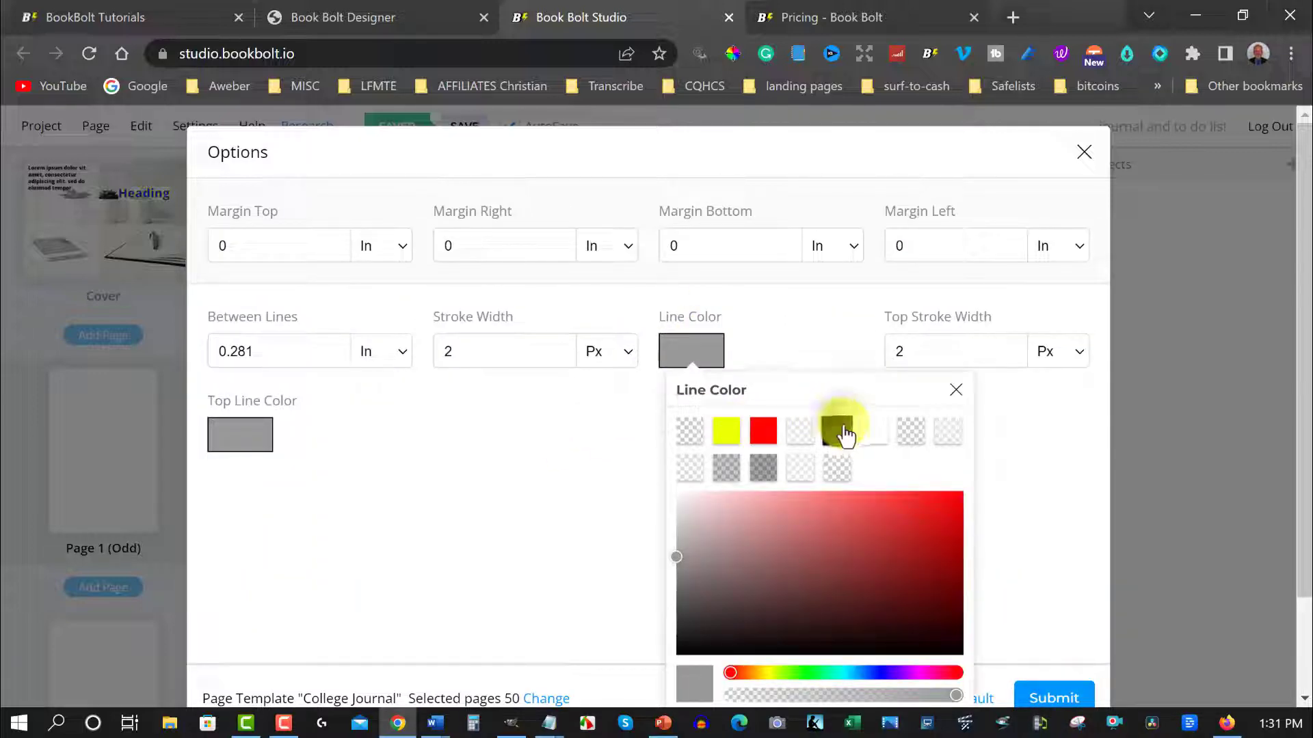
pyautogui.click(846, 432)
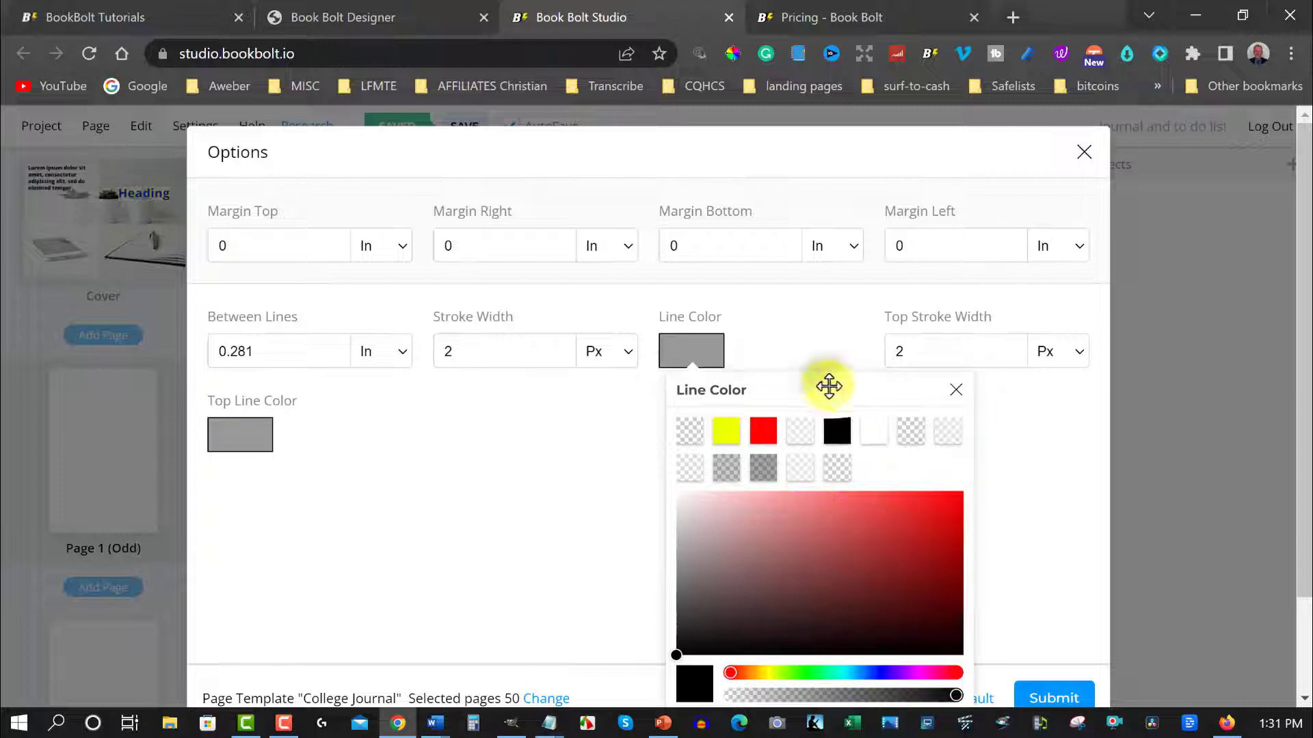
pyautogui.moveTo(828, 386); pyautogui.dragTo(826, 268)
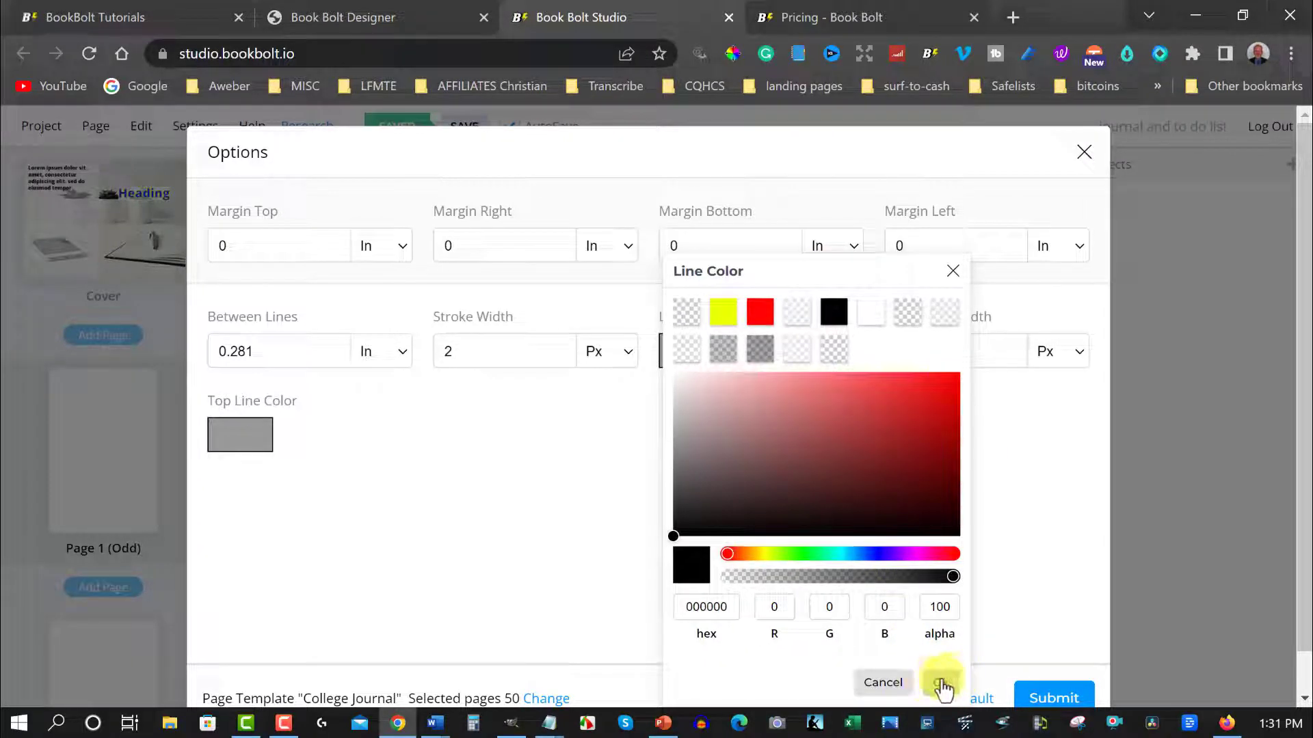
pyautogui.click(943, 683)
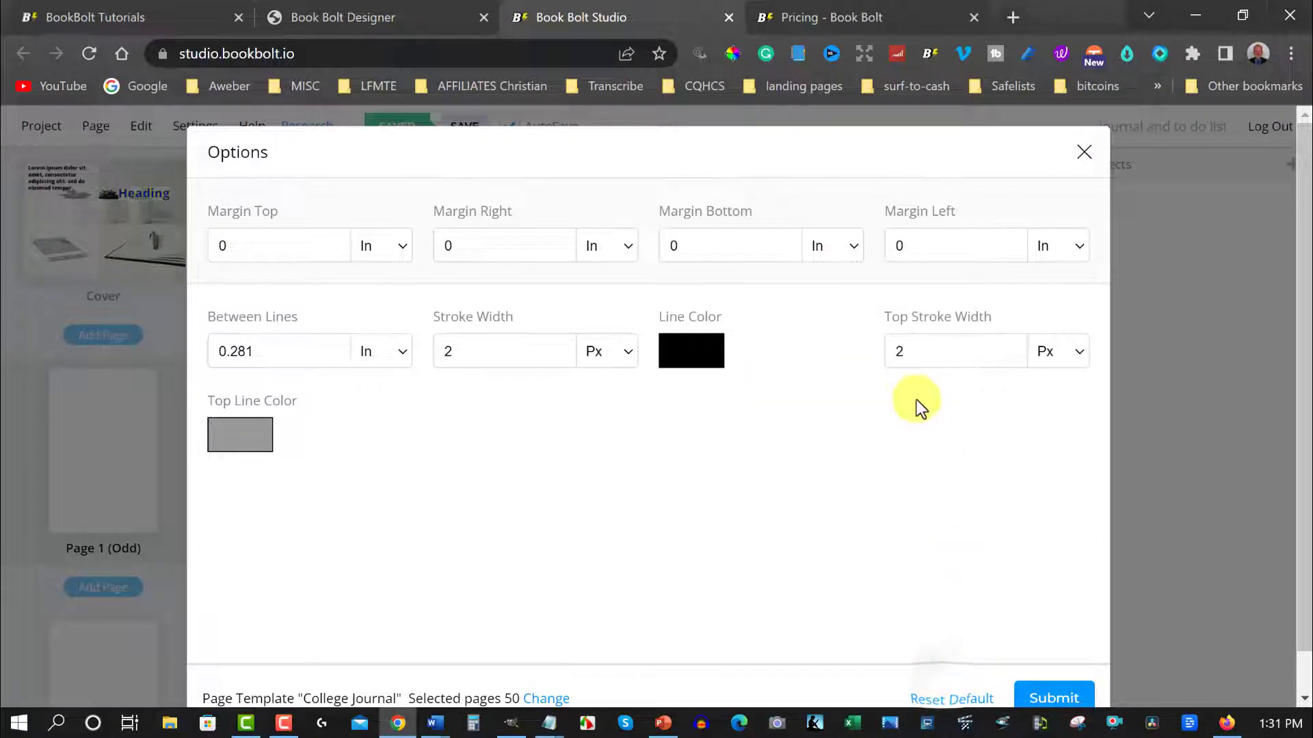
pyautogui.click(236, 441)
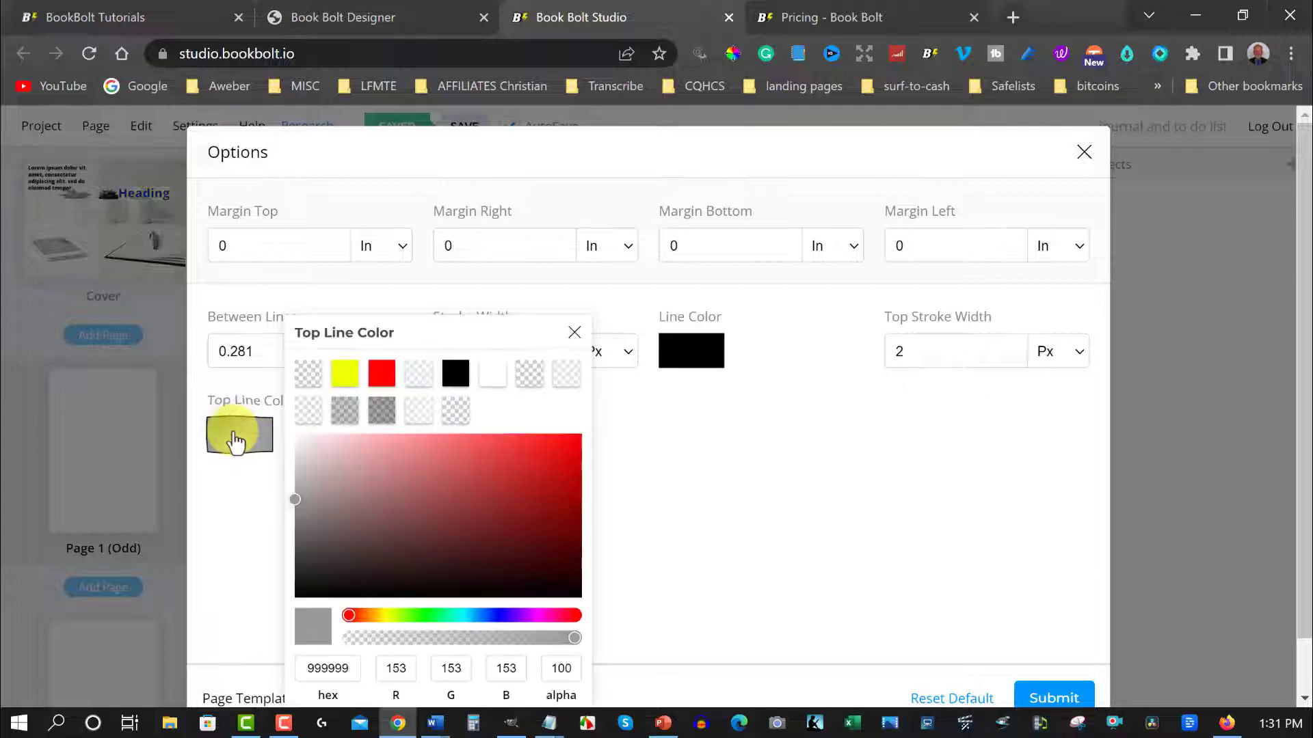
pyautogui.click(456, 376)
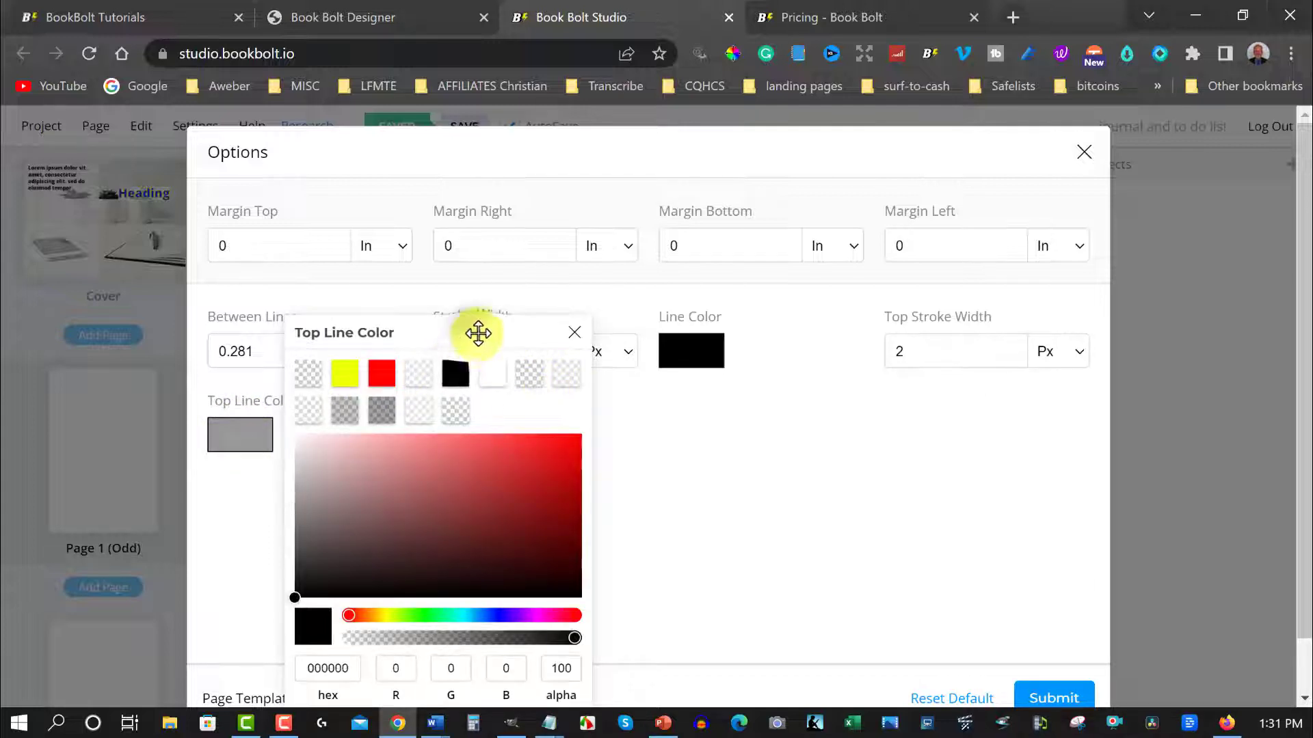
pyautogui.click(619, 608)
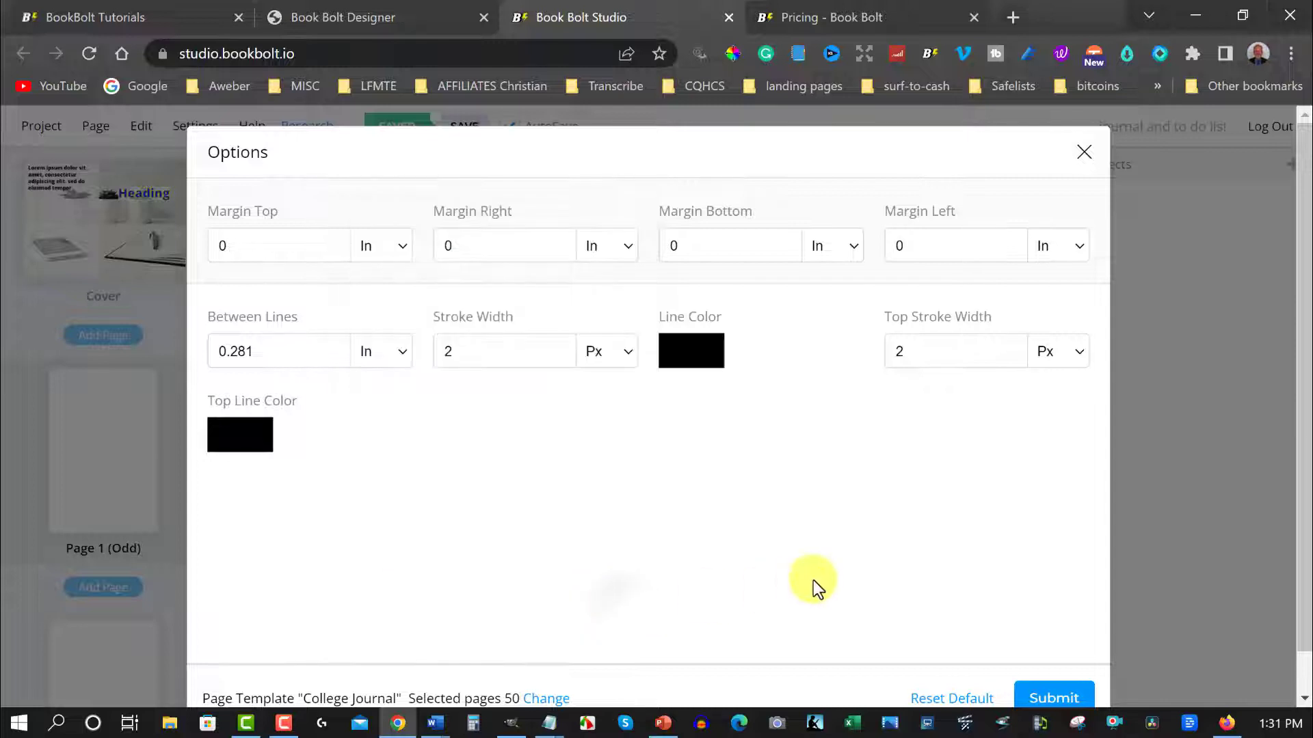
# Apply the College Journal template to the chosen pages and check the page thumbnails.
pyautogui.click(1054, 699)
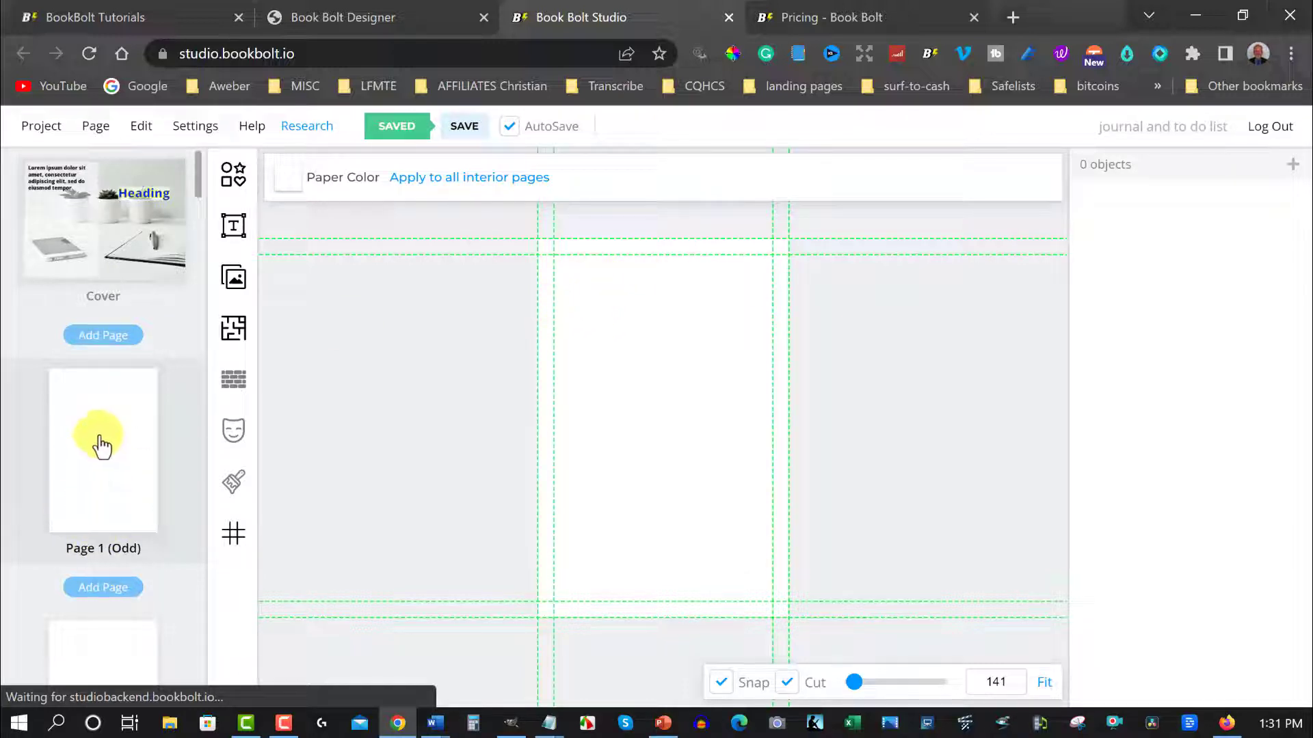
pyautogui.scroll(-5, 102, 447)
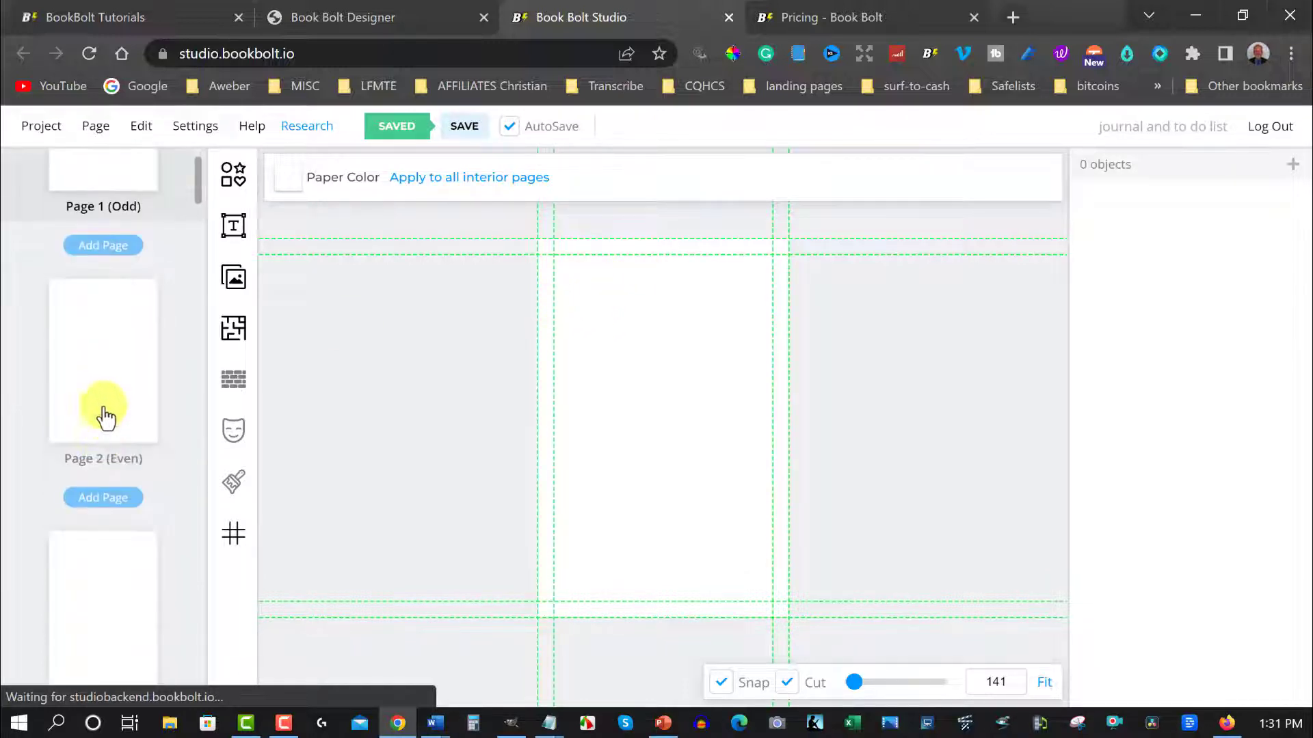
pyautogui.scroll(5, 103, 416)
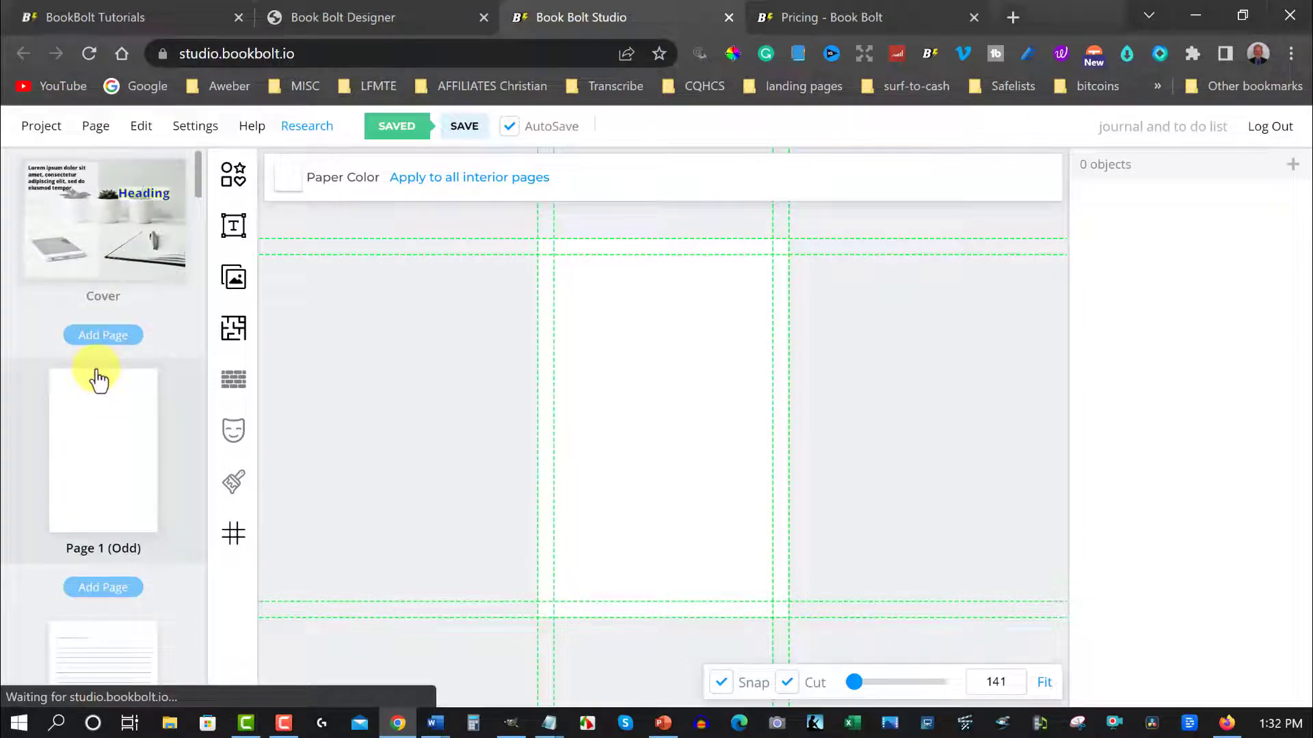
pyautogui.scroll(-3, 99, 380)
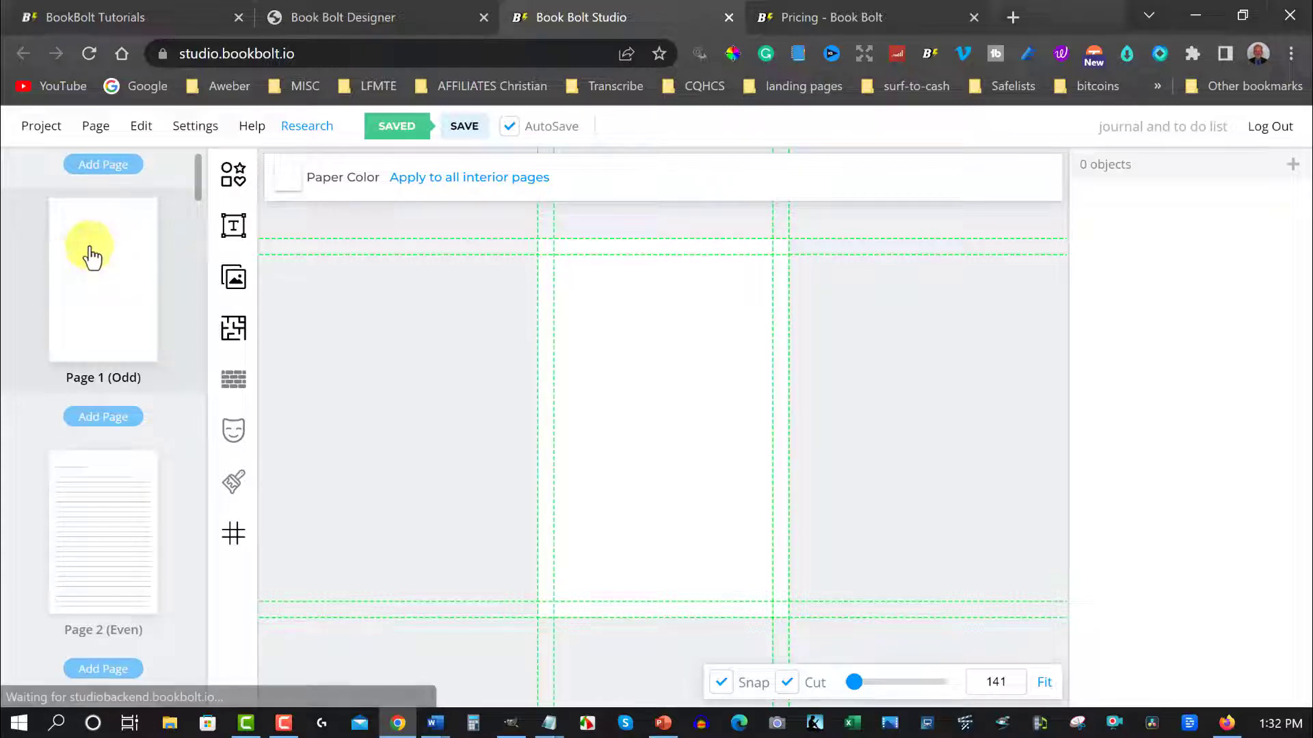
pyautogui.scroll(3, 96, 263)
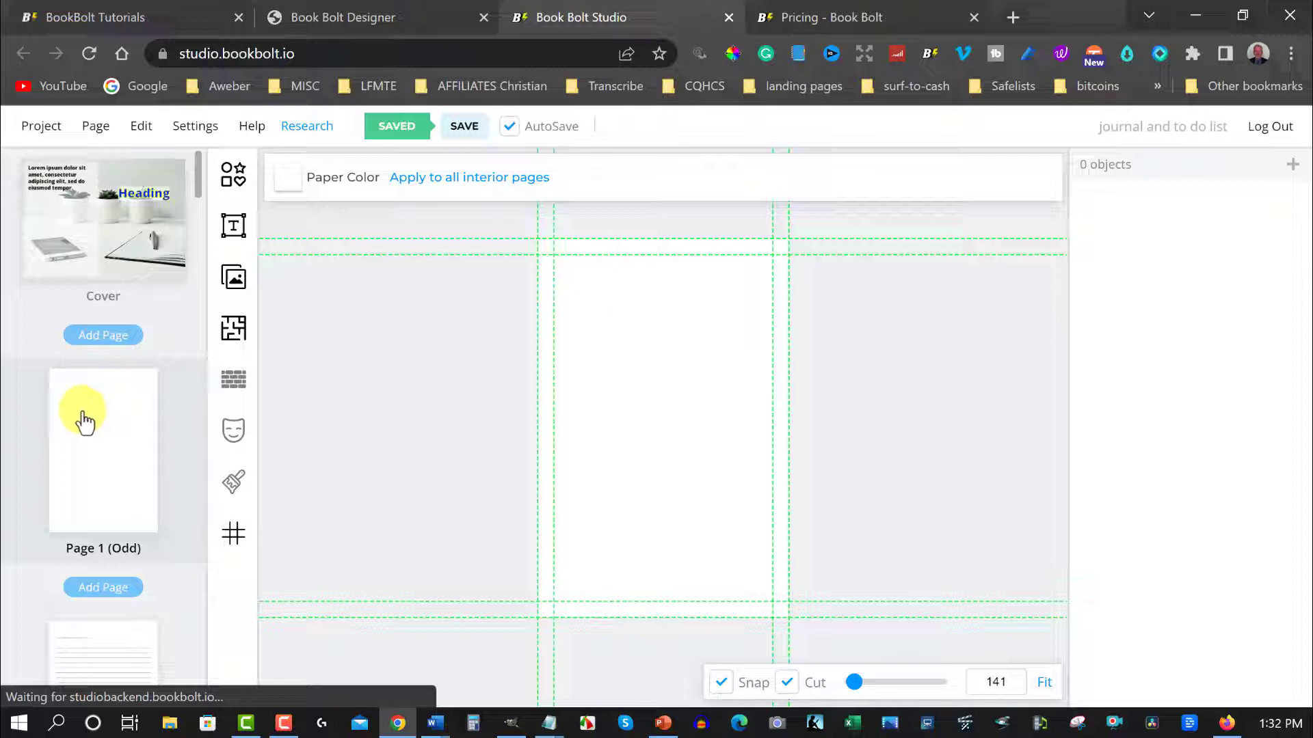
# Add circular text with a radius of 0 to Page 1 and place it centered near the page's upper edge.
pyautogui.click(233, 235)
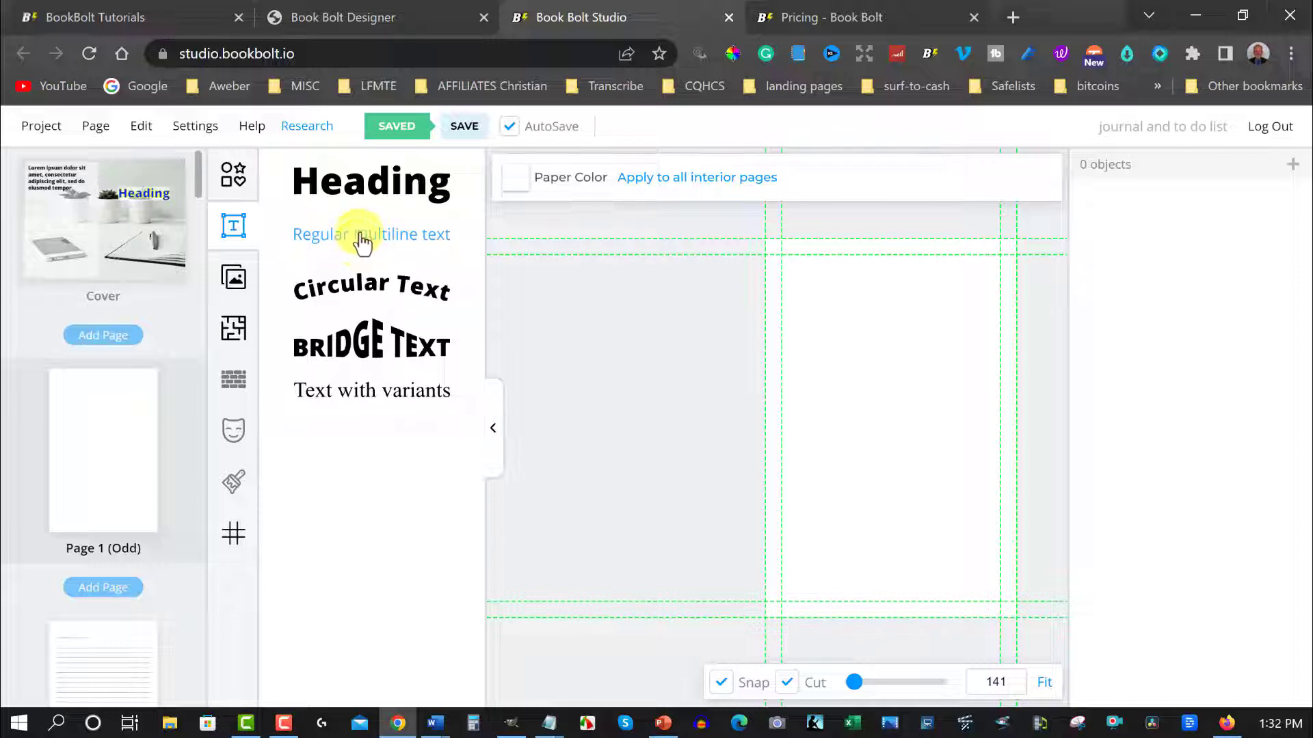
pyautogui.click(355, 286)
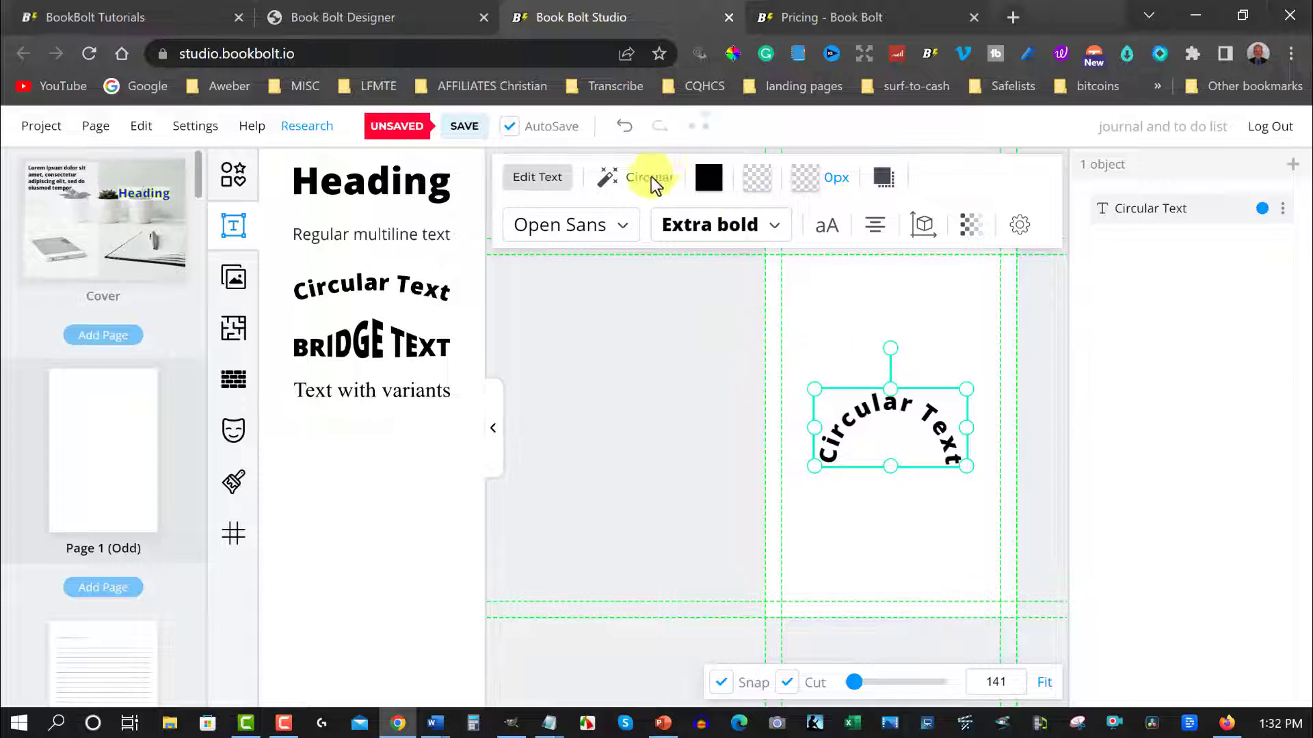
pyautogui.click(609, 179)
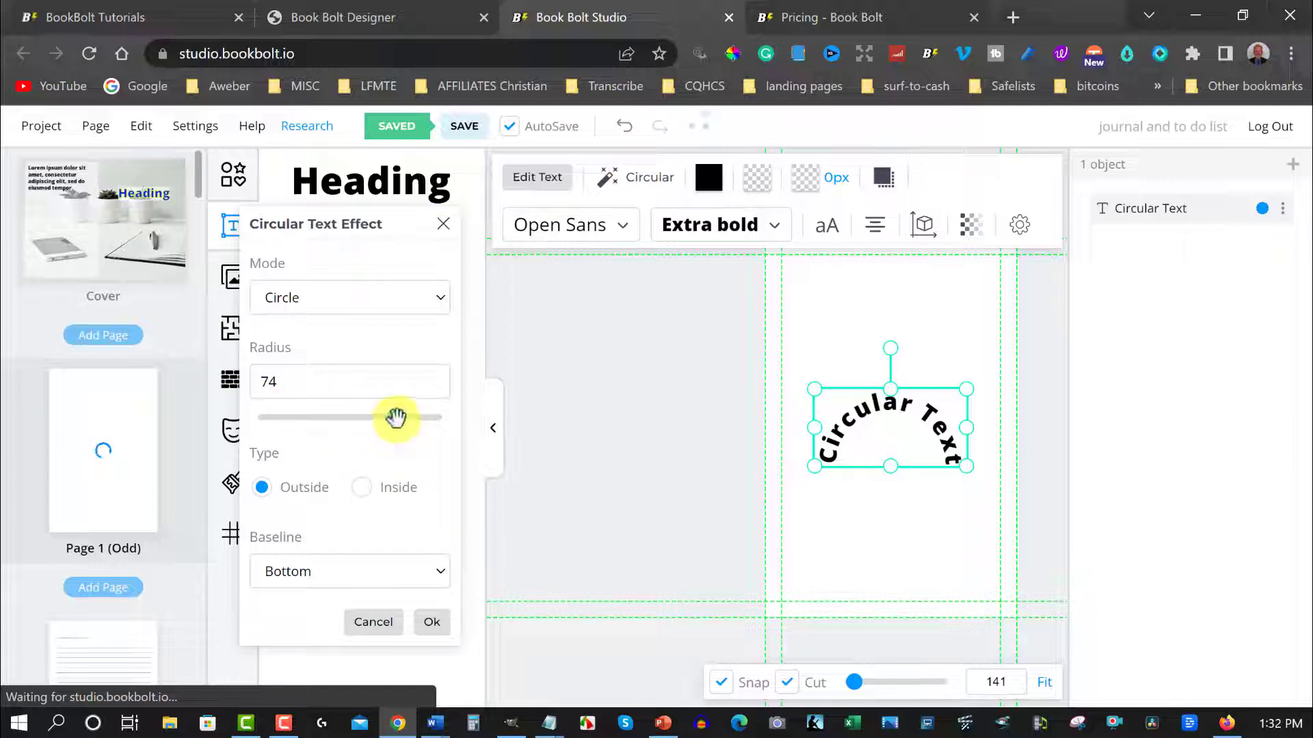
pyautogui.moveTo(396, 417); pyautogui.dragTo(254, 419)
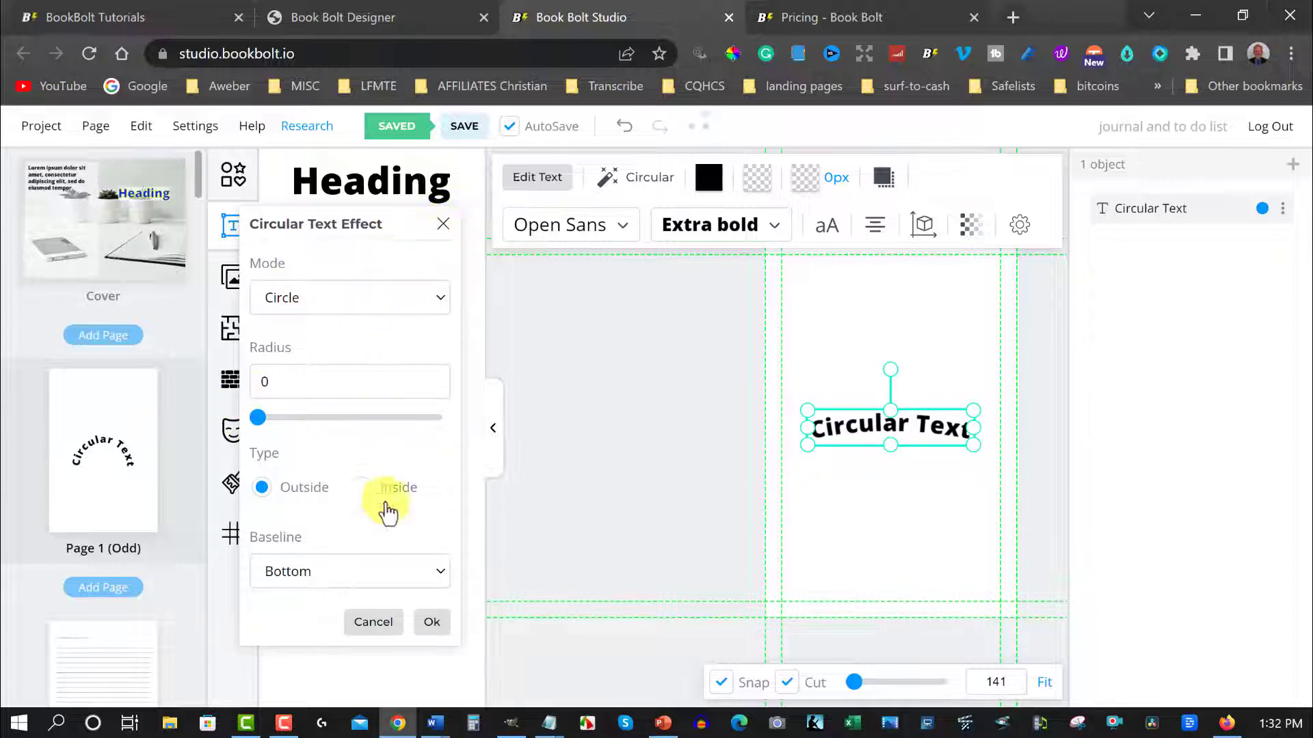
pyautogui.click(434, 620)
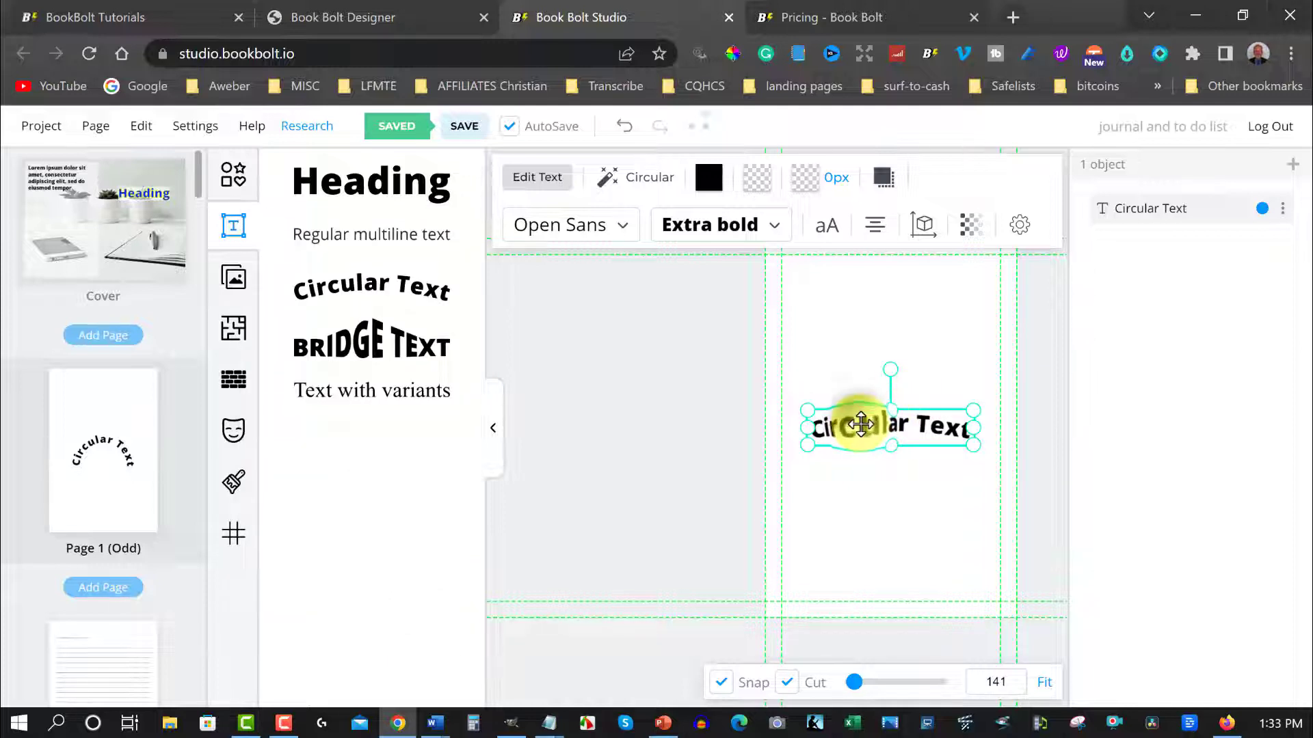
pyautogui.moveTo(861, 425); pyautogui.dragTo(855, 288)
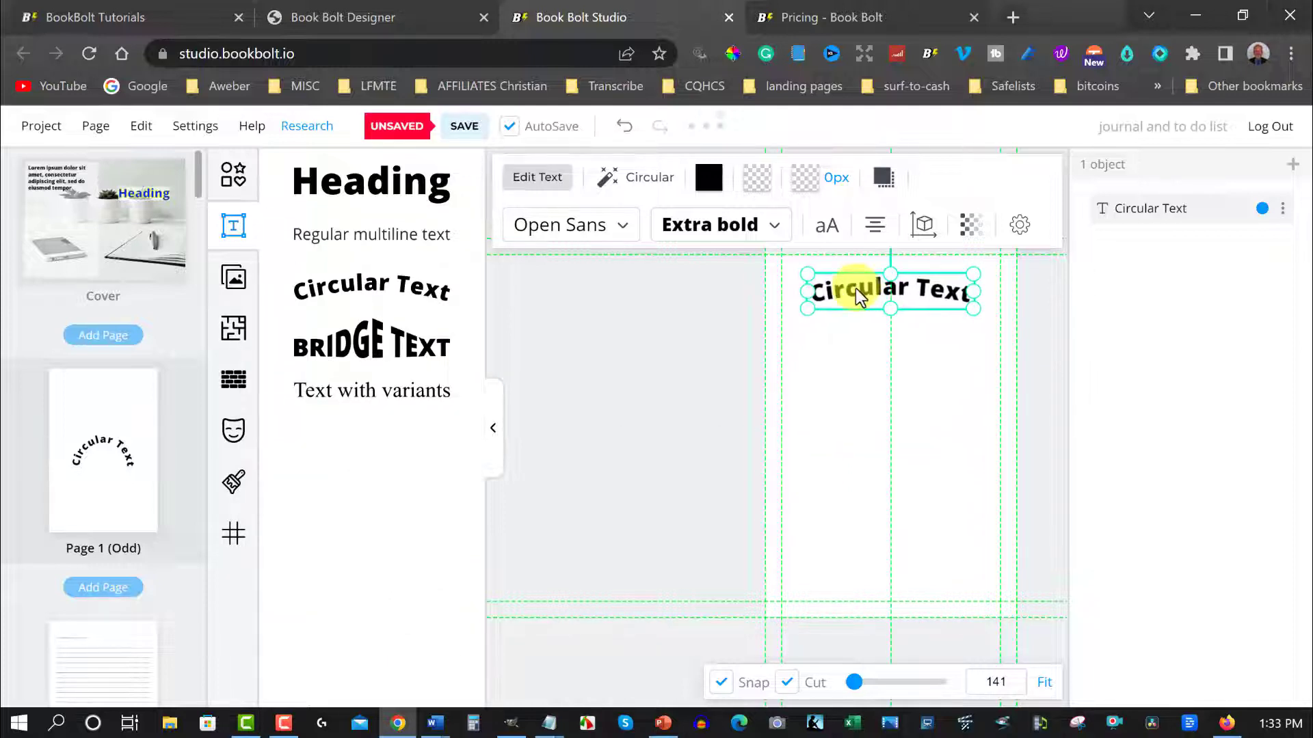
# Change the circular text's wording to "This Book Belongs To".
pyautogui.click(538, 179)
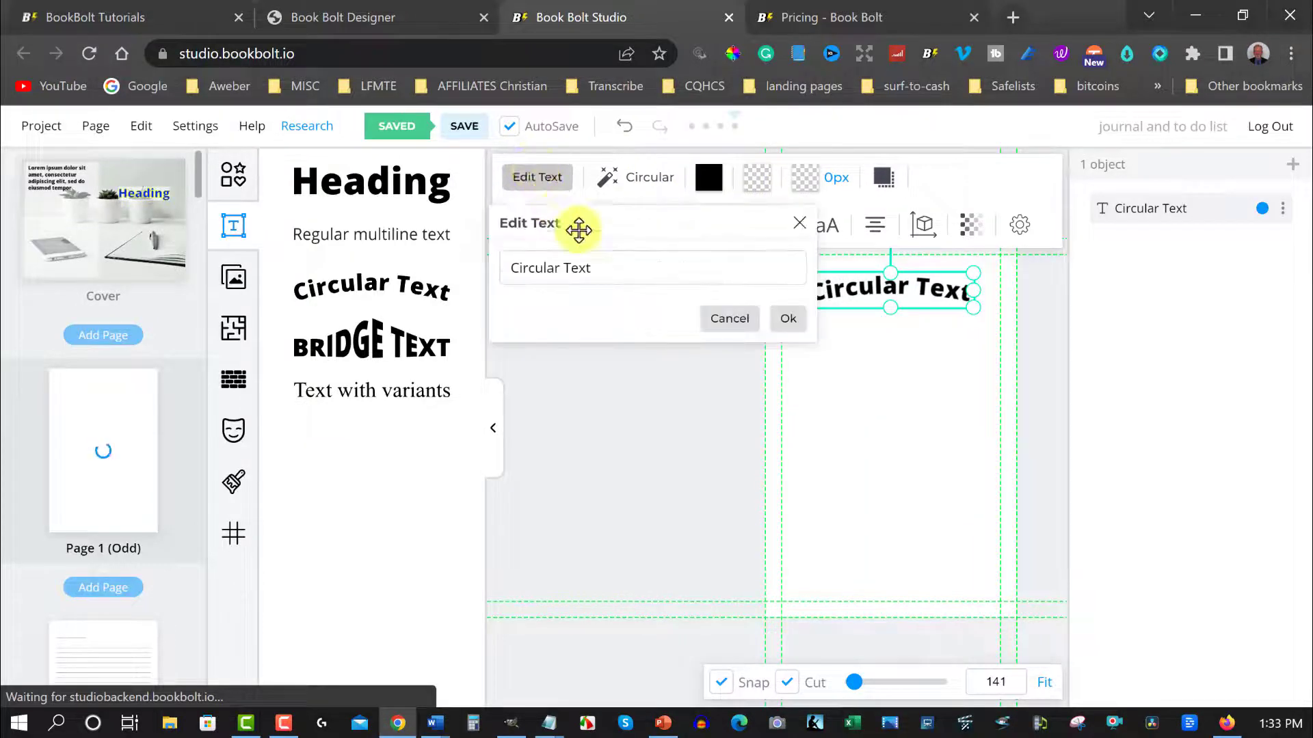
pyautogui.moveTo(612, 267); pyautogui.dragTo(496, 263)
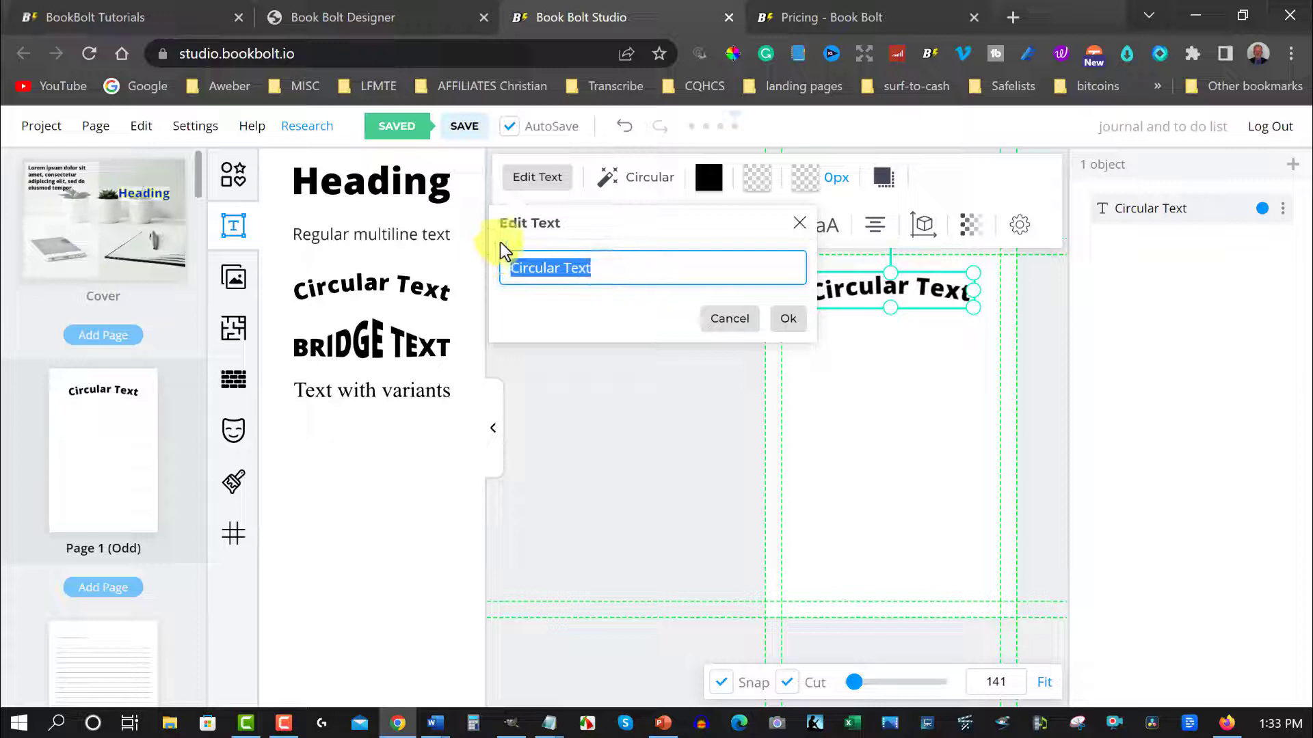
pyautogui.write('This ')
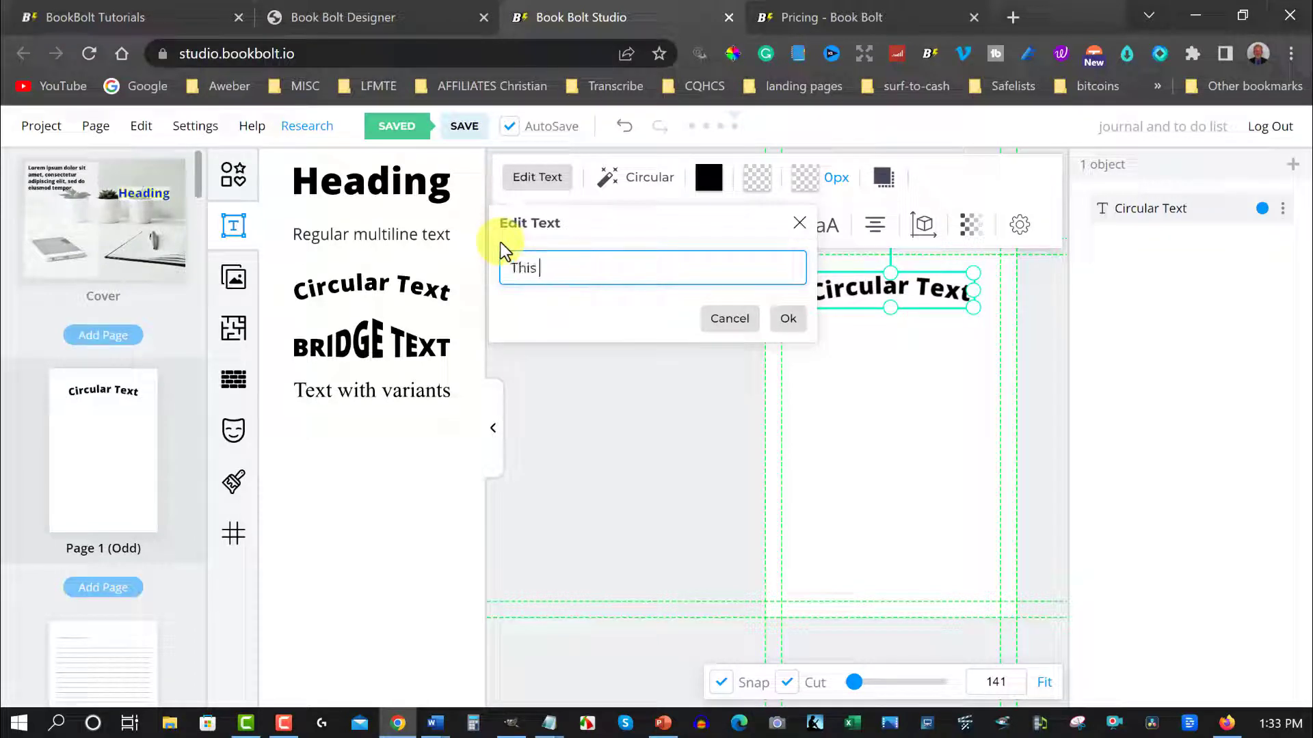
pyautogui.write('Book Belongs To')
pyautogui.click(791, 320)
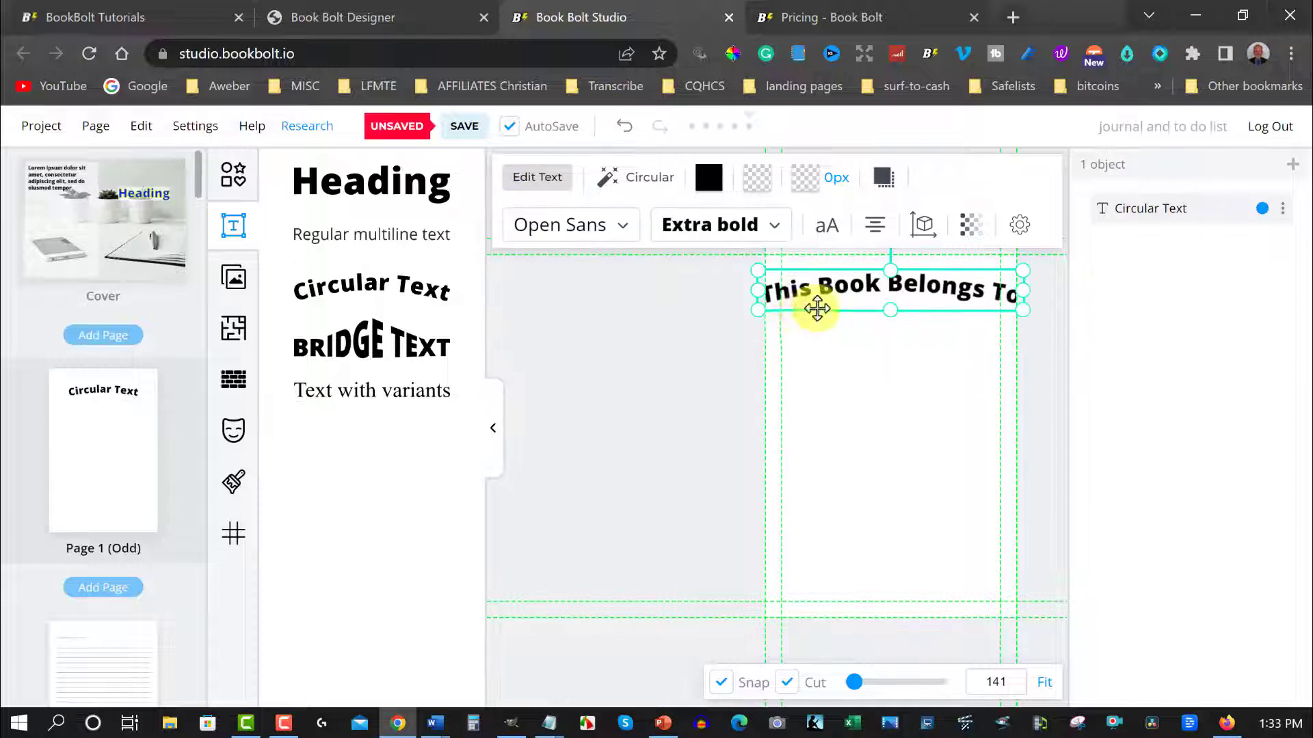
# Shrink the "This Book Belongs To" text from both sides to fit within the page margins, and deselect it.
pyautogui.moveTo(757, 308); pyautogui.dragTo(803, 294)
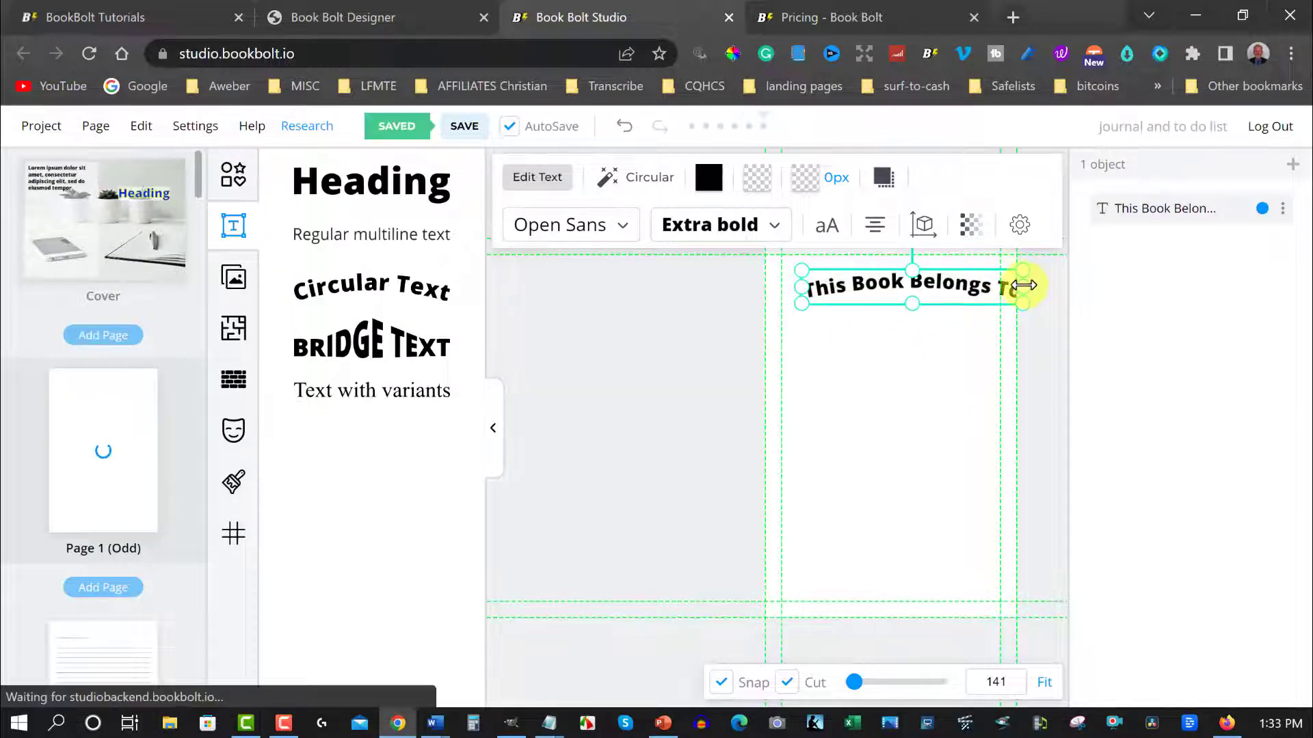
pyautogui.moveTo(1027, 301); pyautogui.dragTo(982, 290)
pyautogui.click(908, 342)
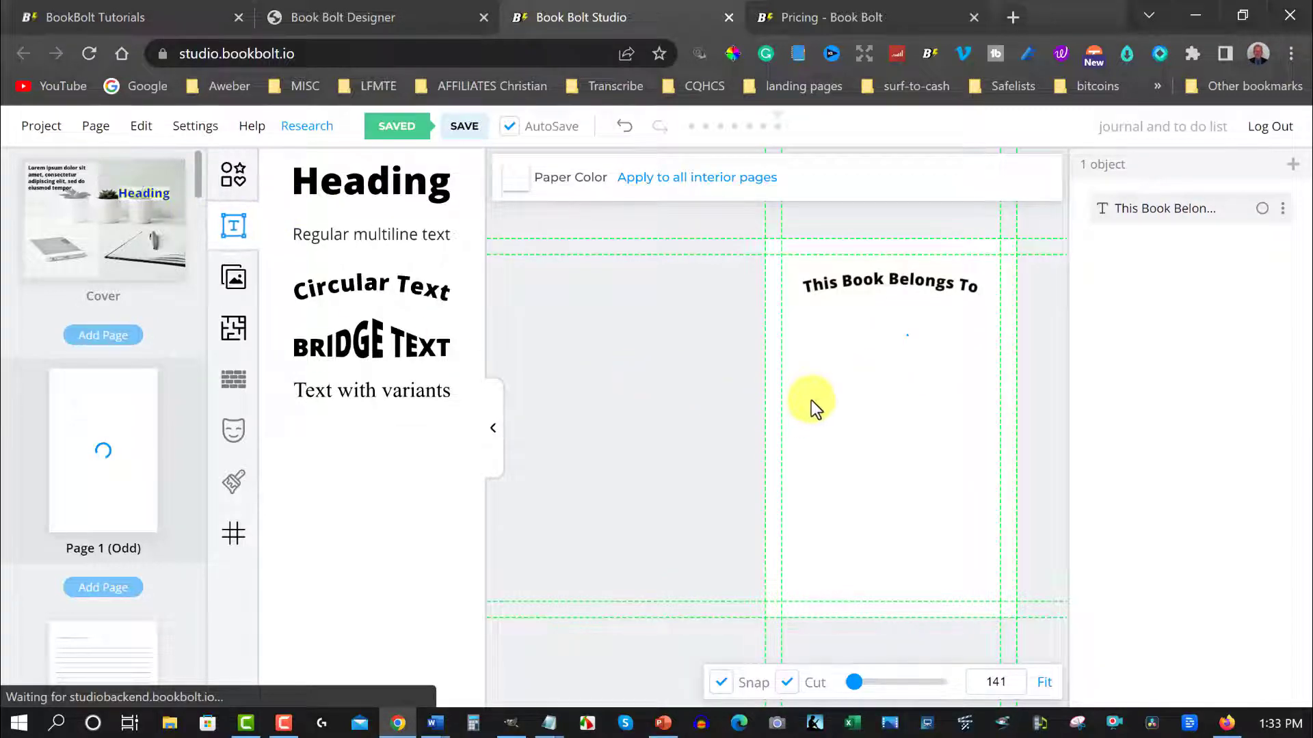
# Add a regular multiline text block to Page 1 and widen it to span the page between the side margins.
pyautogui.click(320, 240)
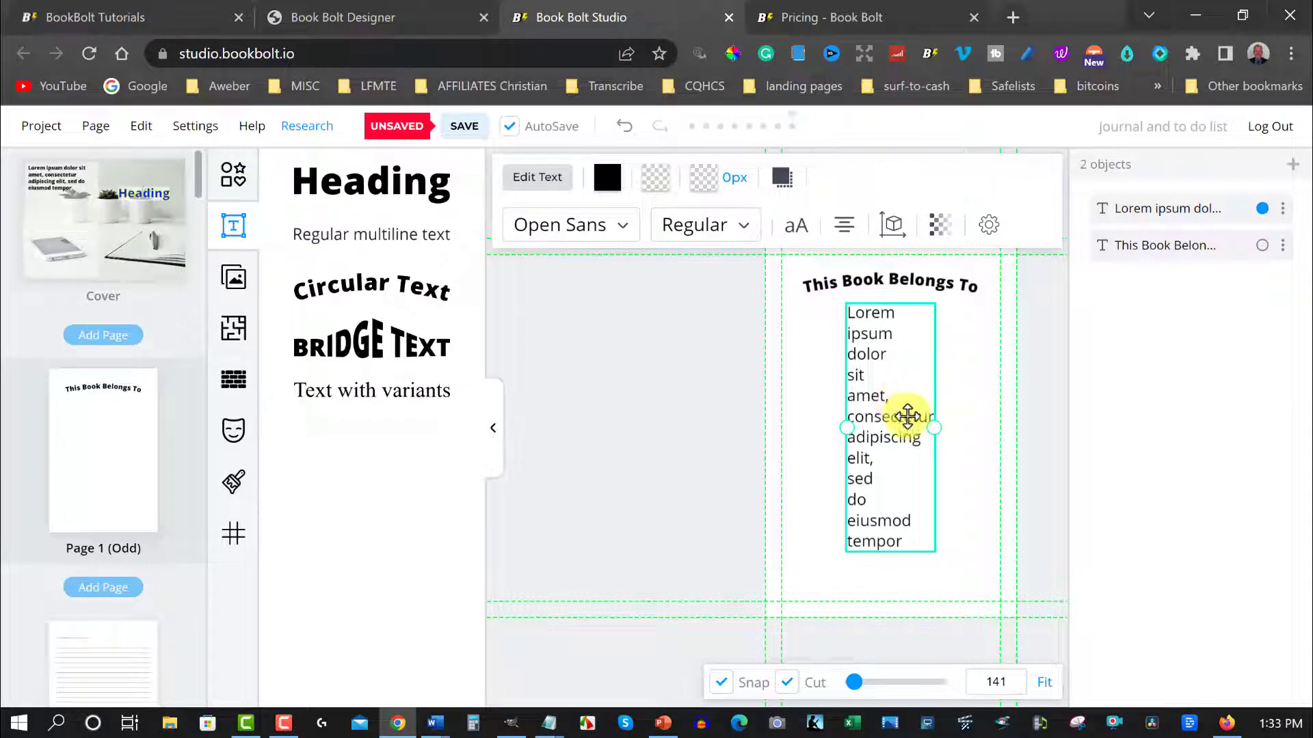
pyautogui.moveTo(937, 426); pyautogui.dragTo(998, 428)
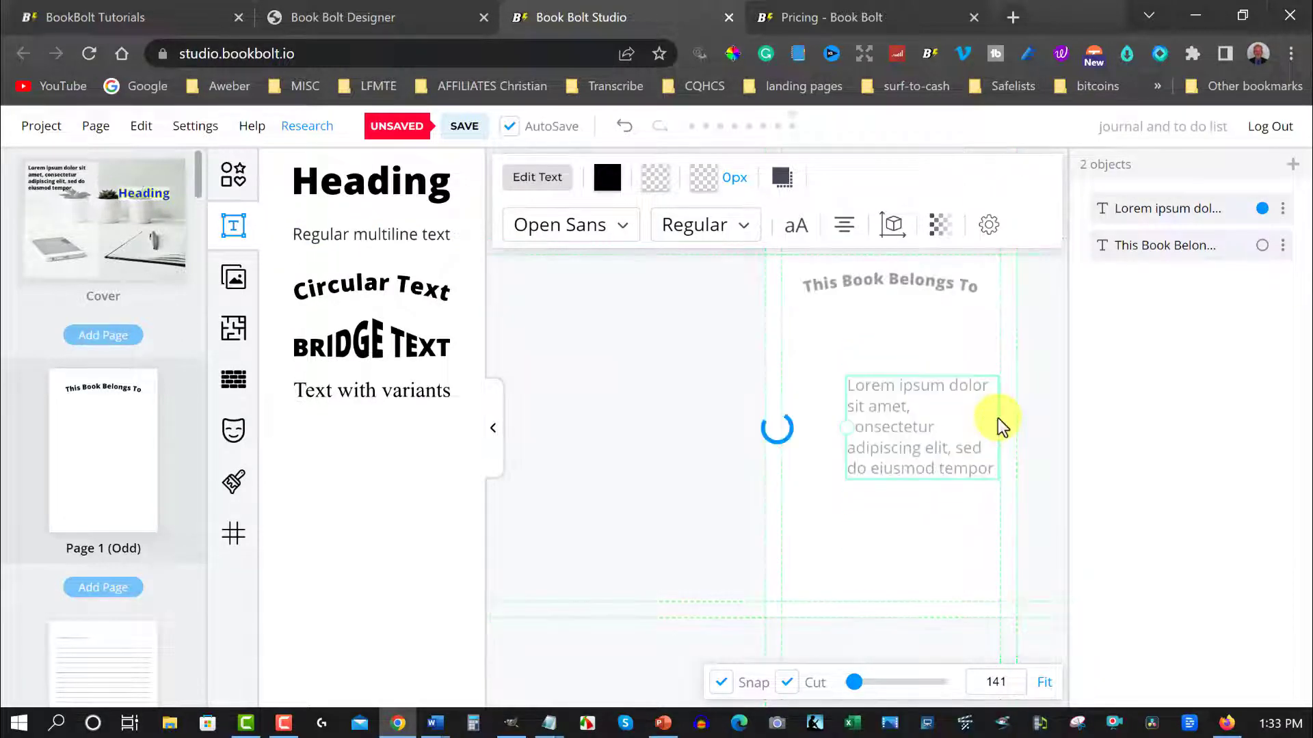
pyautogui.moveTo(844, 426); pyautogui.dragTo(782, 424)
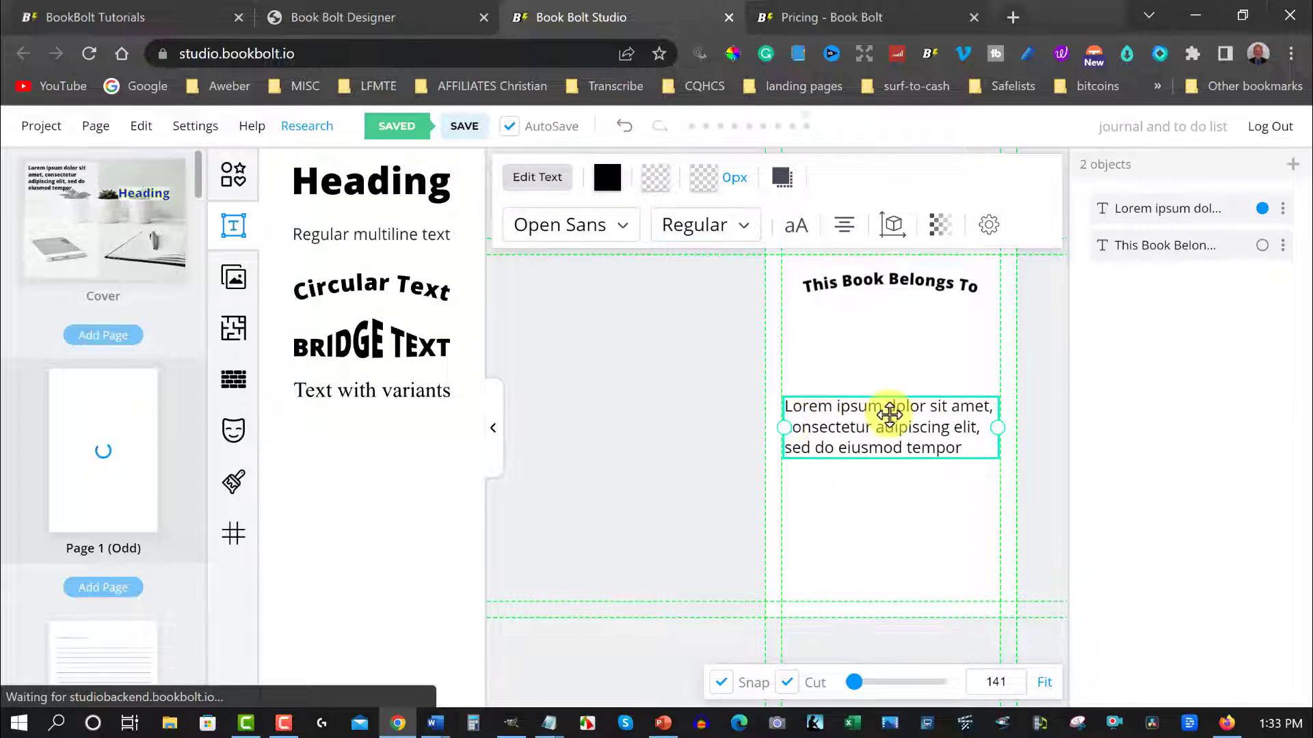
# Move the multiline text block up below "This Book Belongs To" and replace its placeholder text with a line of underscores.
pyautogui.moveTo(889, 415); pyautogui.dragTo(889, 370)
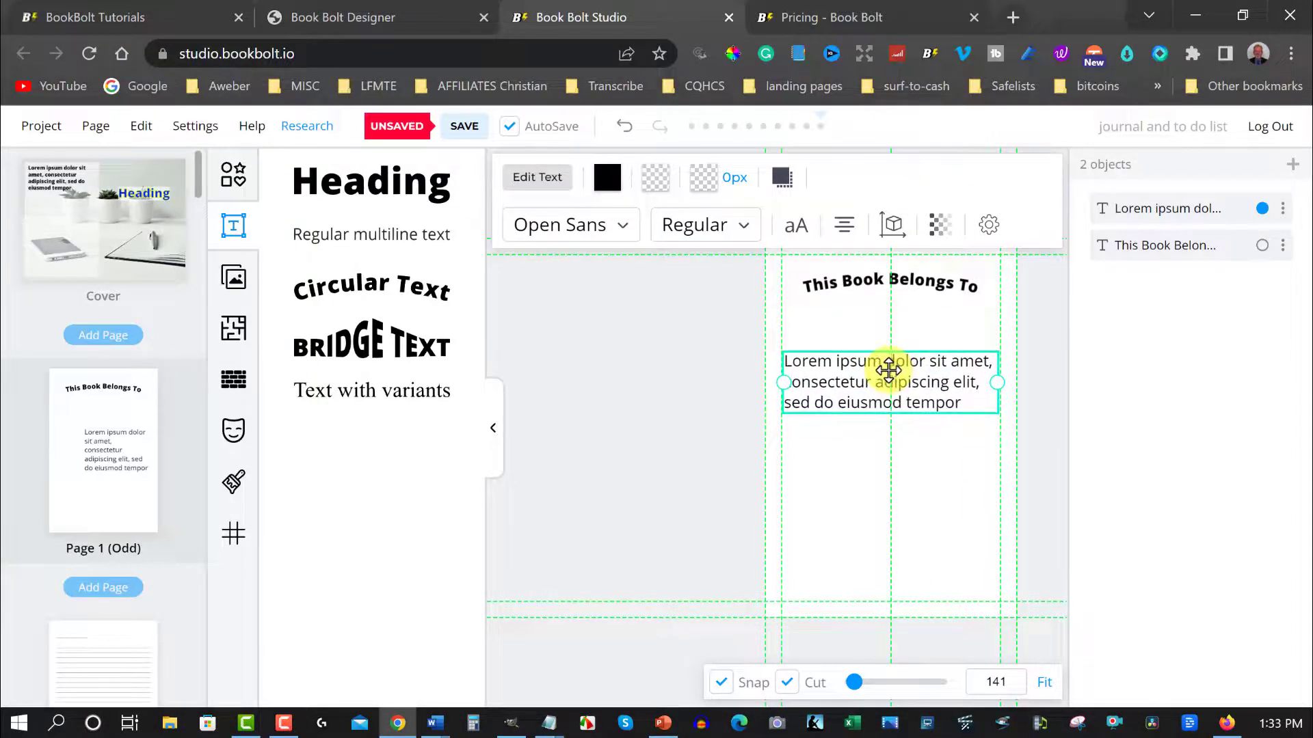
pyautogui.doubleClick(833, 382)
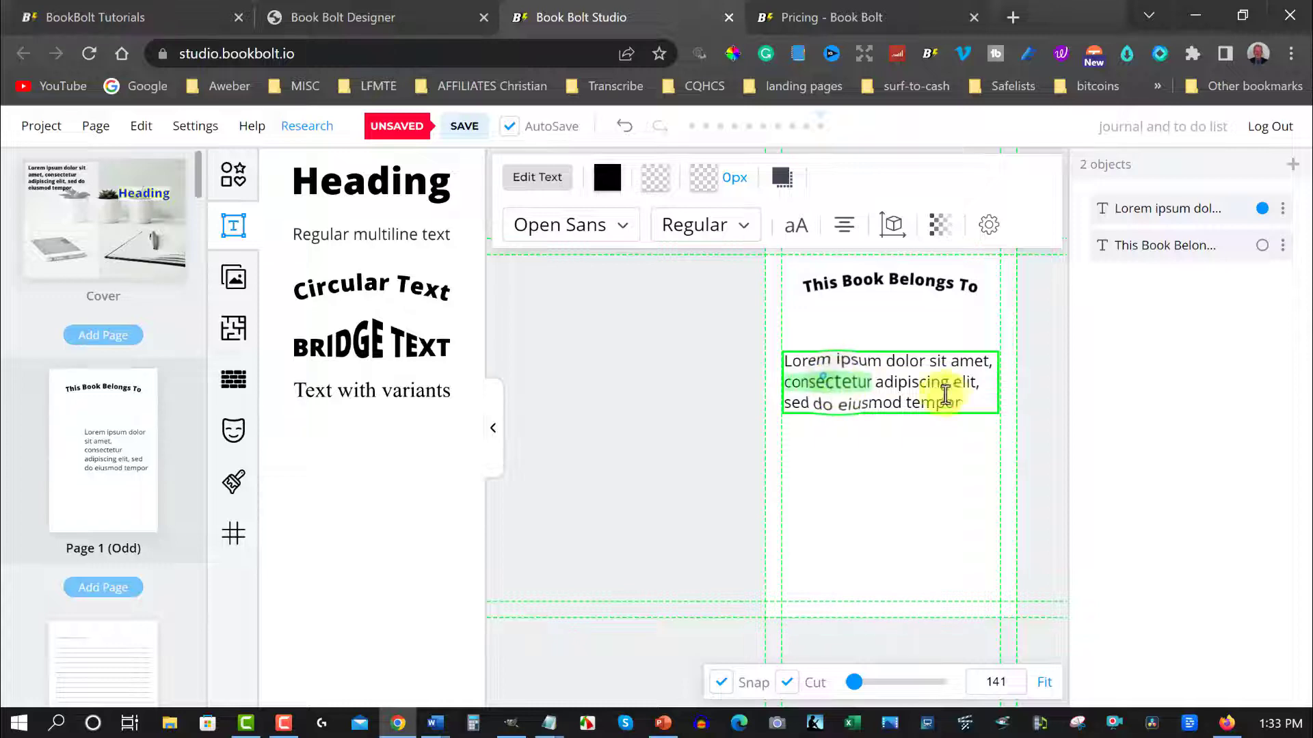
pyautogui.moveTo(959, 402); pyautogui.dragTo(774, 358)
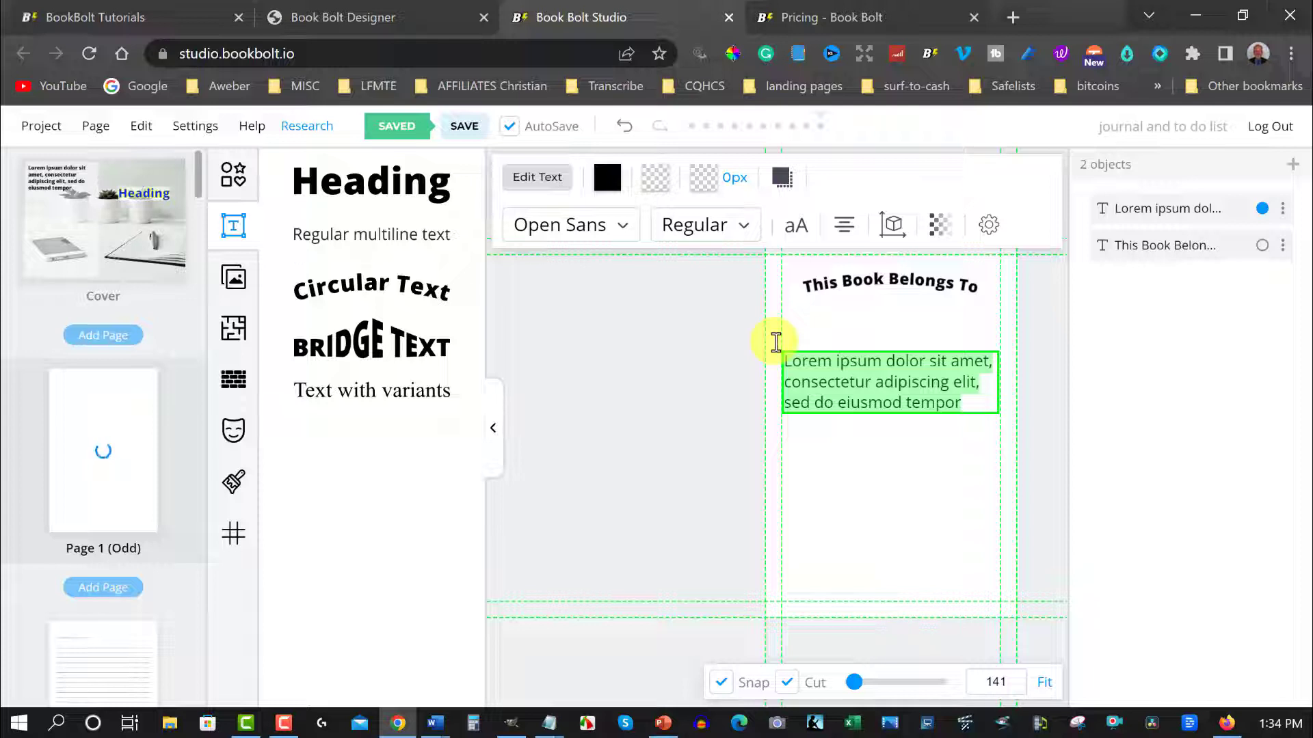
pyautogui.press('BackSpace')
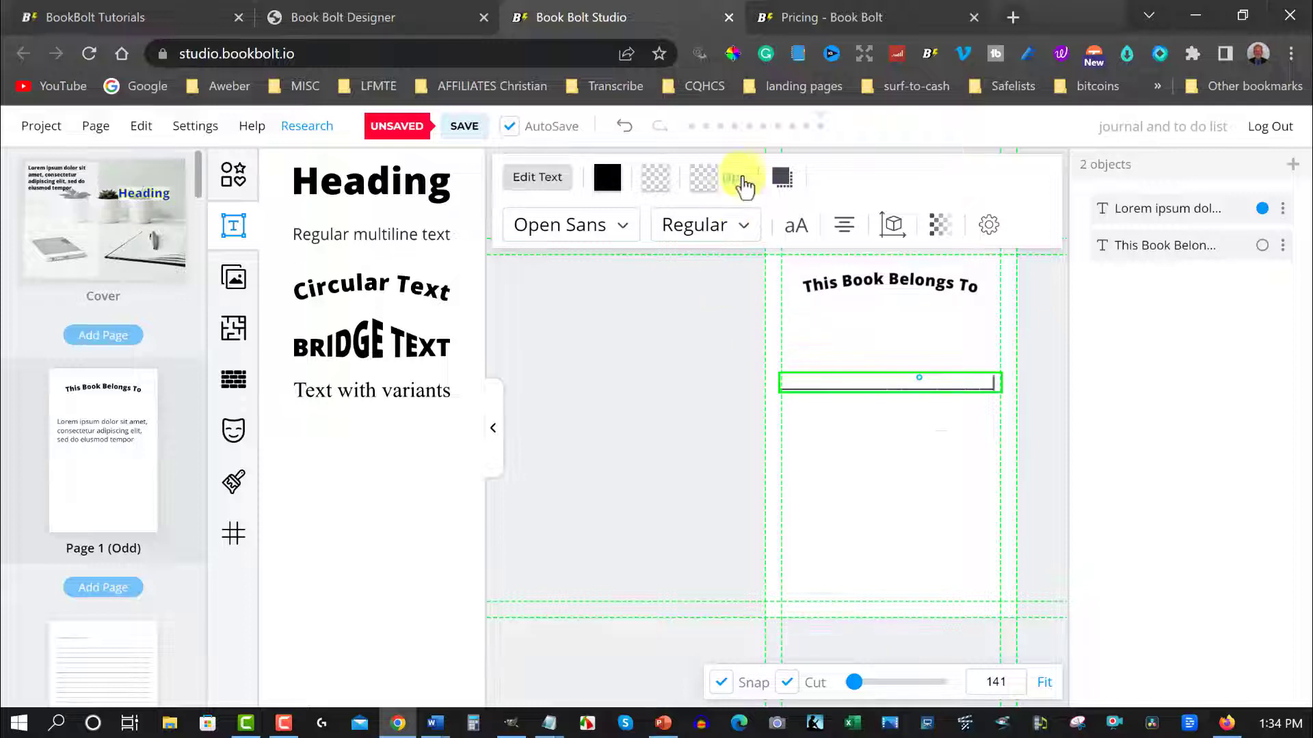
# Set the underscore line's text alignment to Center and deselect it.
pyautogui.click(846, 232)
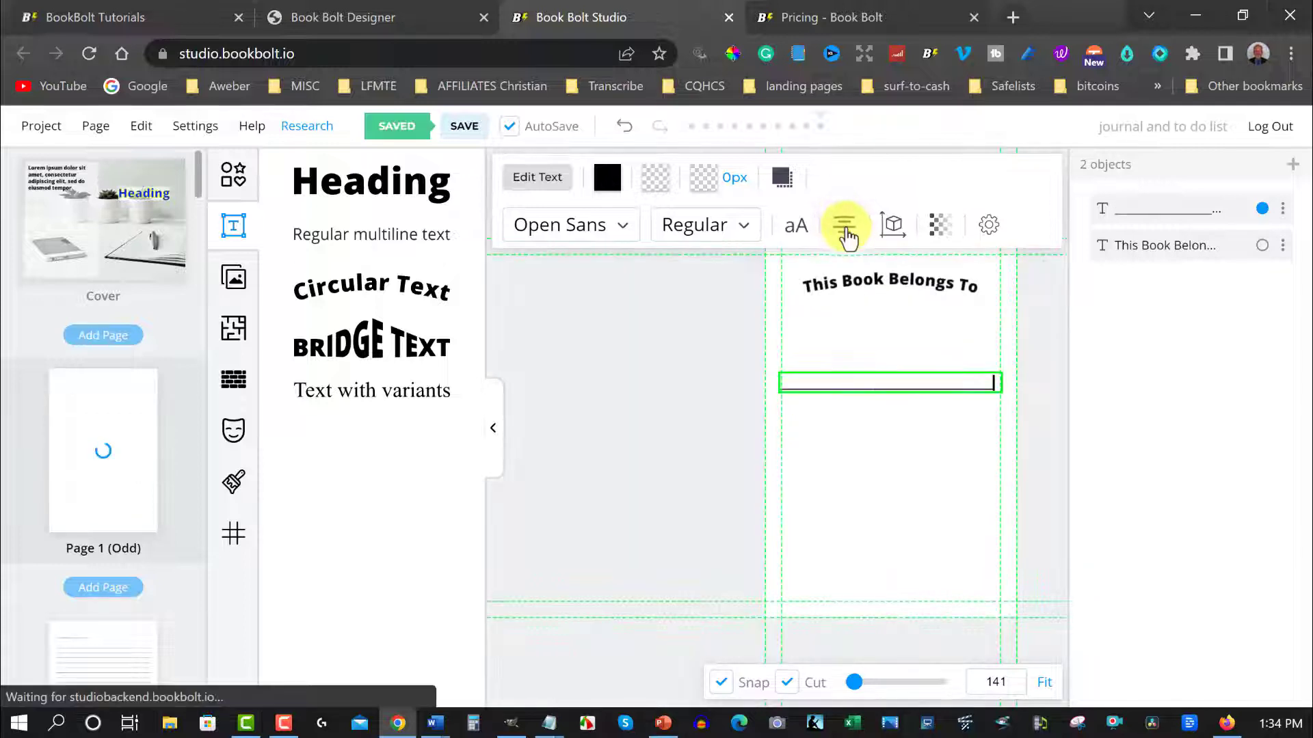
pyautogui.click(845, 232)
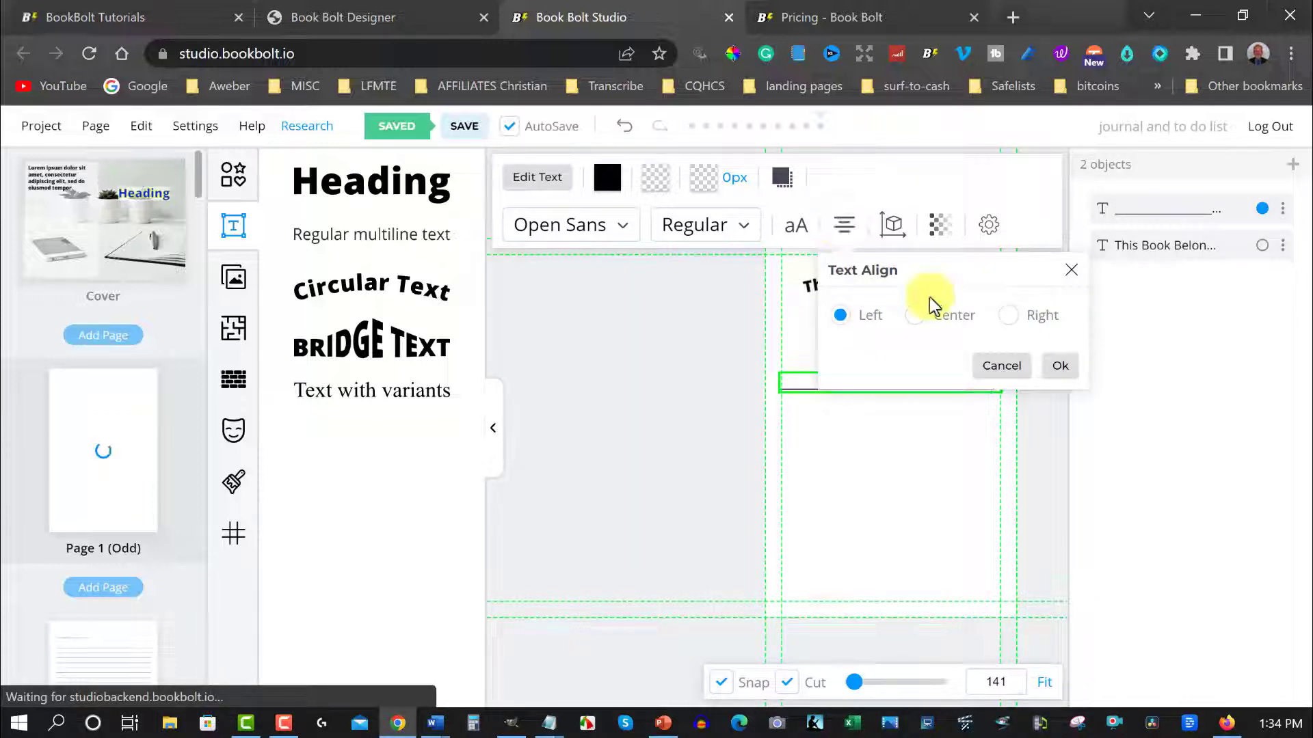
pyautogui.click(916, 318)
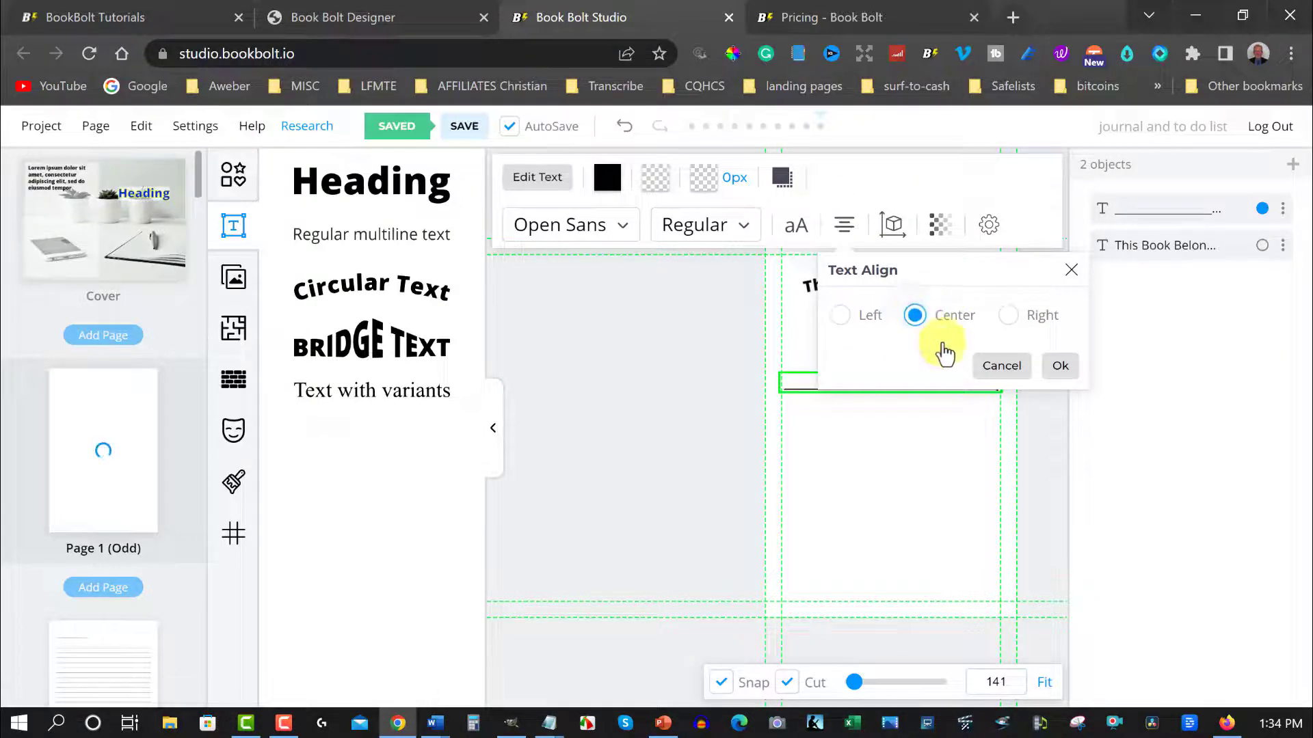
pyautogui.click(1060, 368)
pyautogui.click(687, 321)
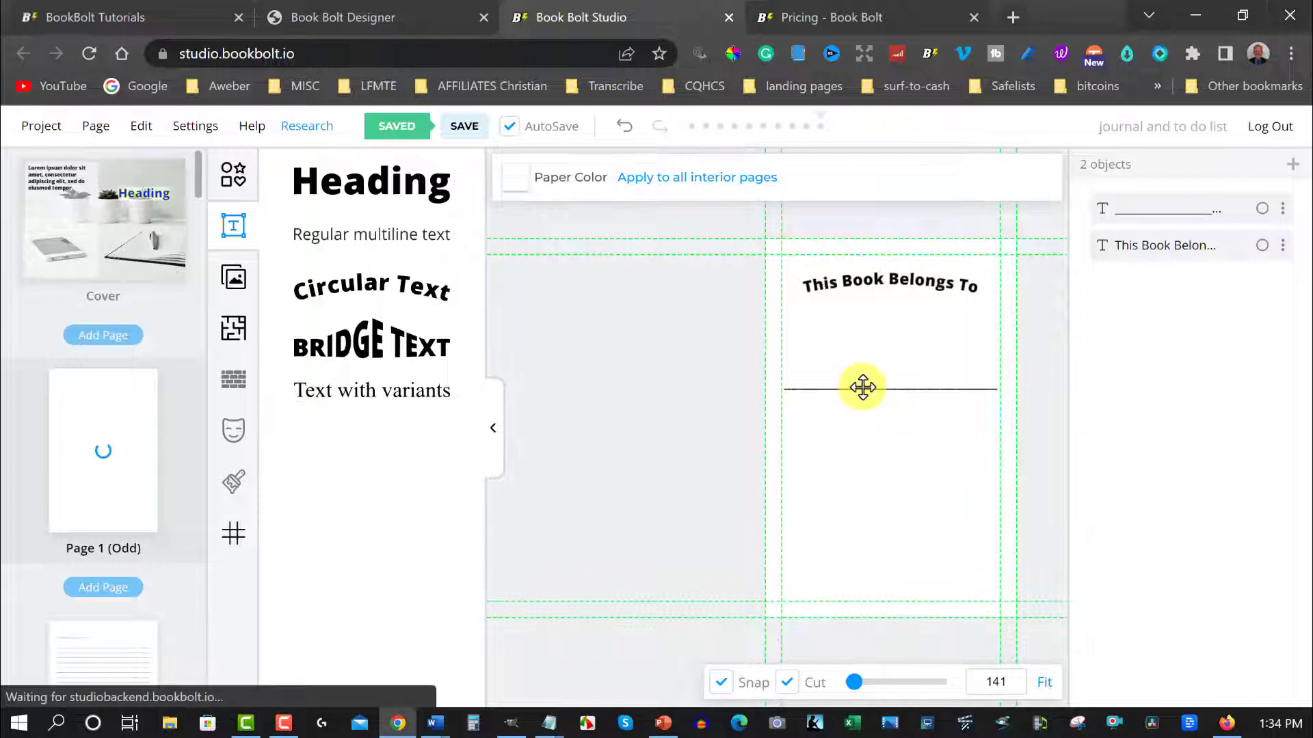
# Shorten the underscore line and place it centered on the page beneath "This Book Belongs To", leaving it deselected.
pyautogui.click(863, 387)
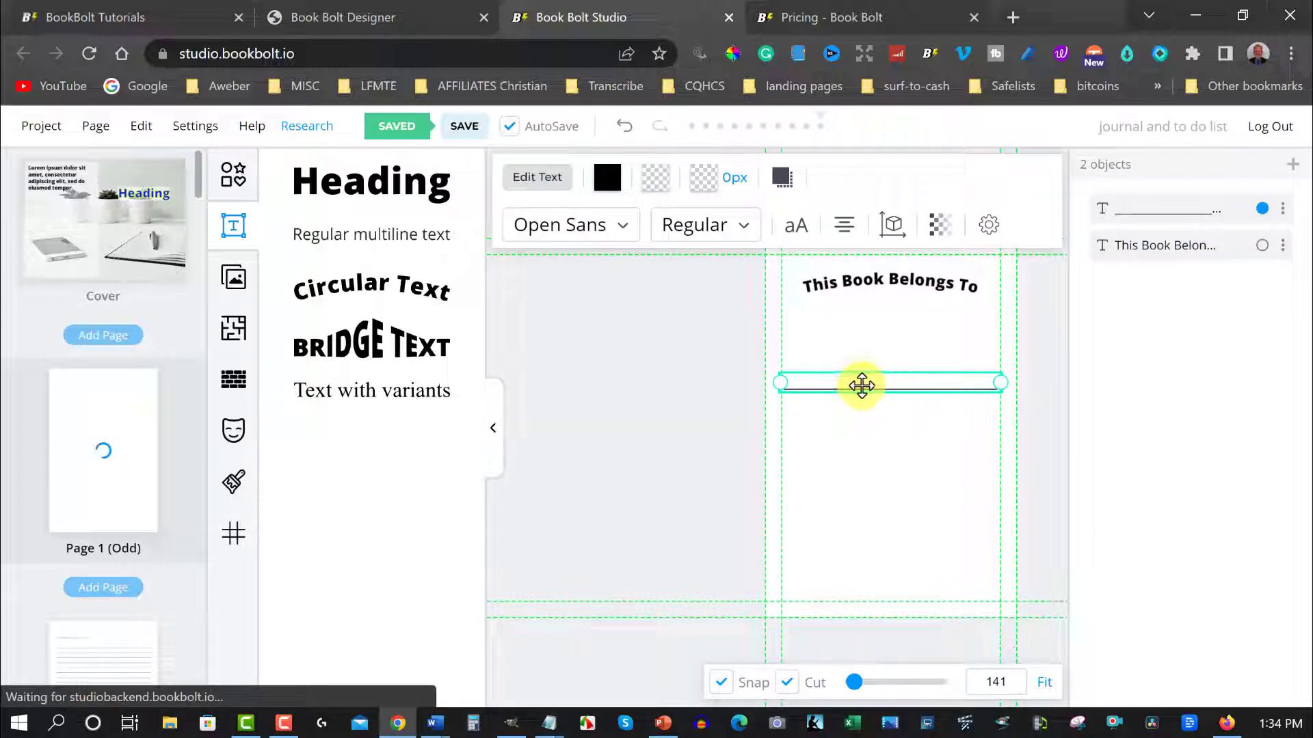
pyautogui.moveTo(861, 385); pyautogui.dragTo(860, 429)
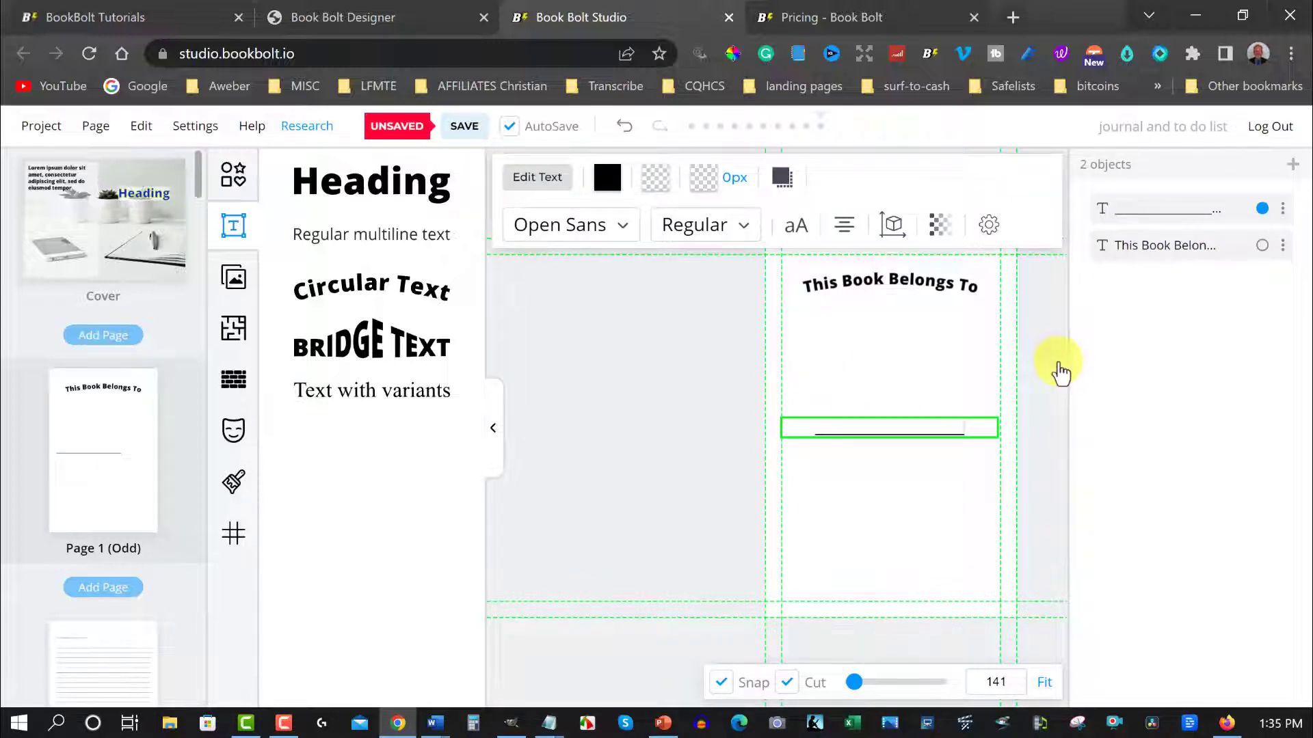
pyautogui.click(981, 353)
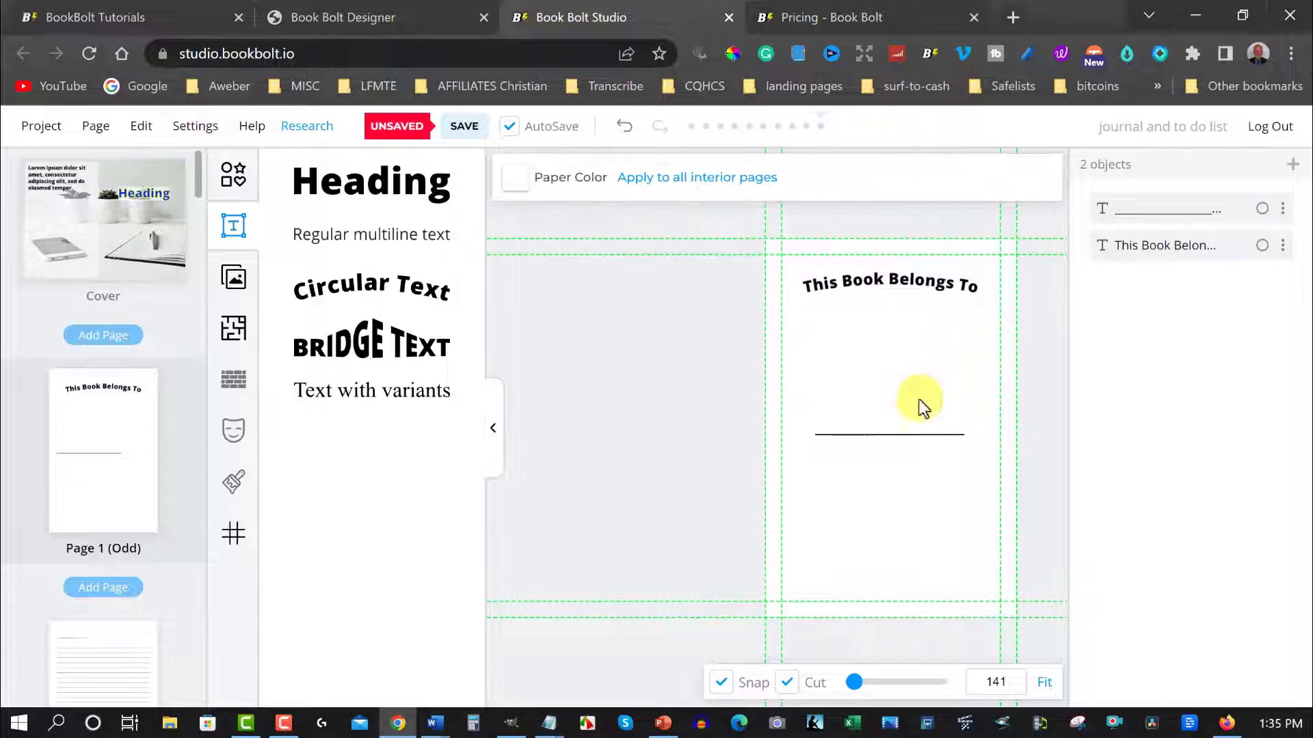
pyautogui.moveTo(895, 435); pyautogui.dragTo(895, 388)
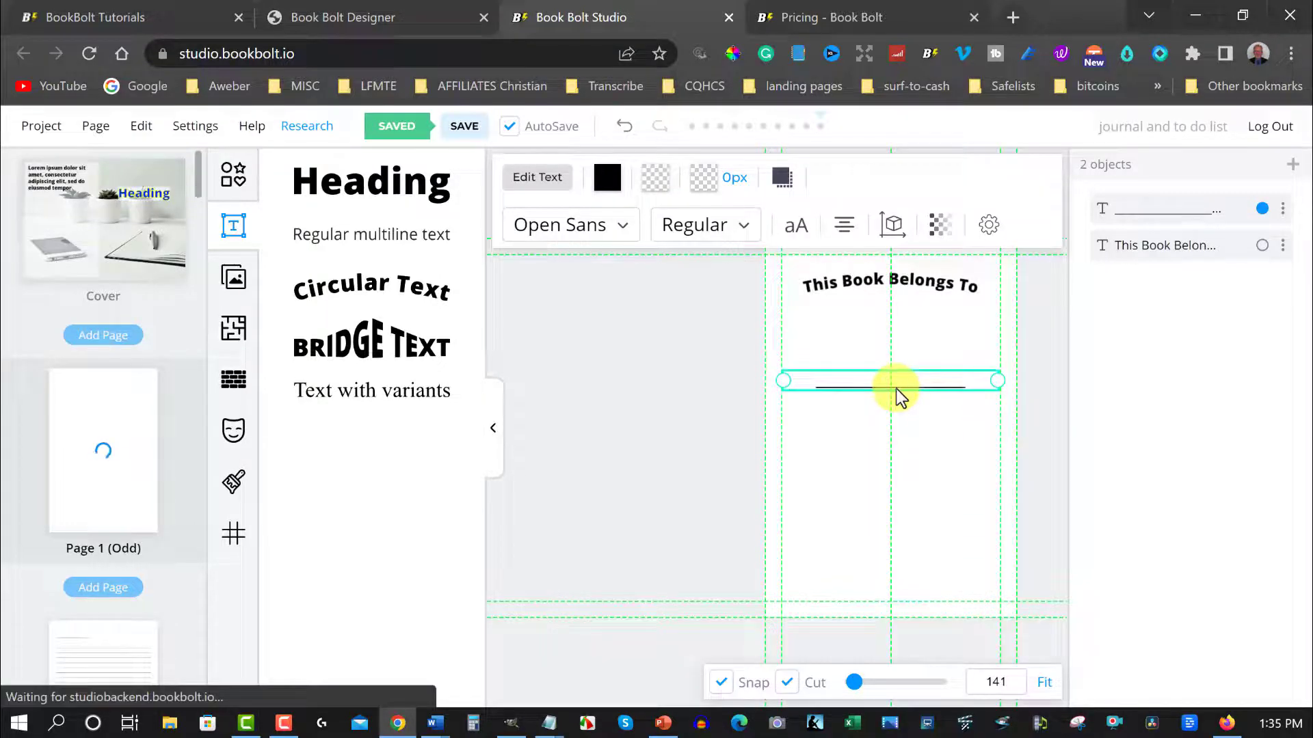
pyautogui.click(615, 358)
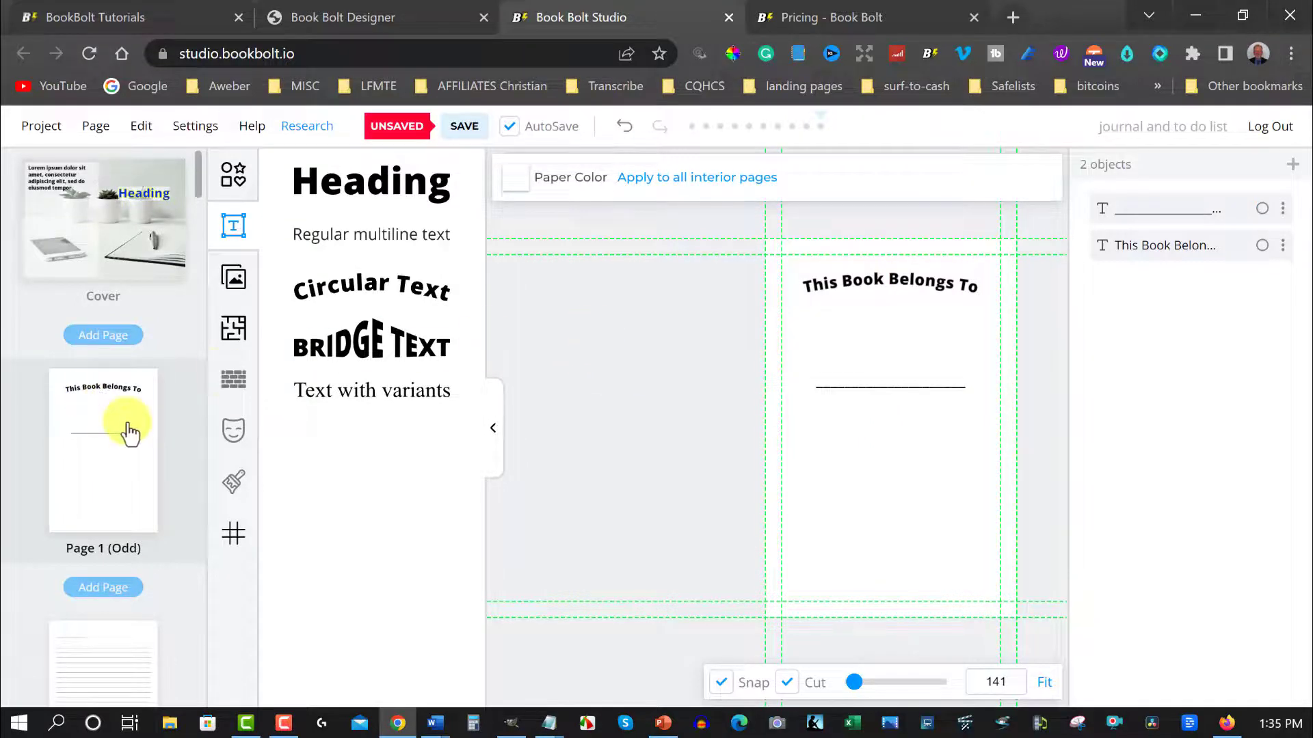
# Open Page 3 and choose the free "To Do List 2" interior template from the To Do List variants.
pyautogui.scroll(-7, 127, 434)
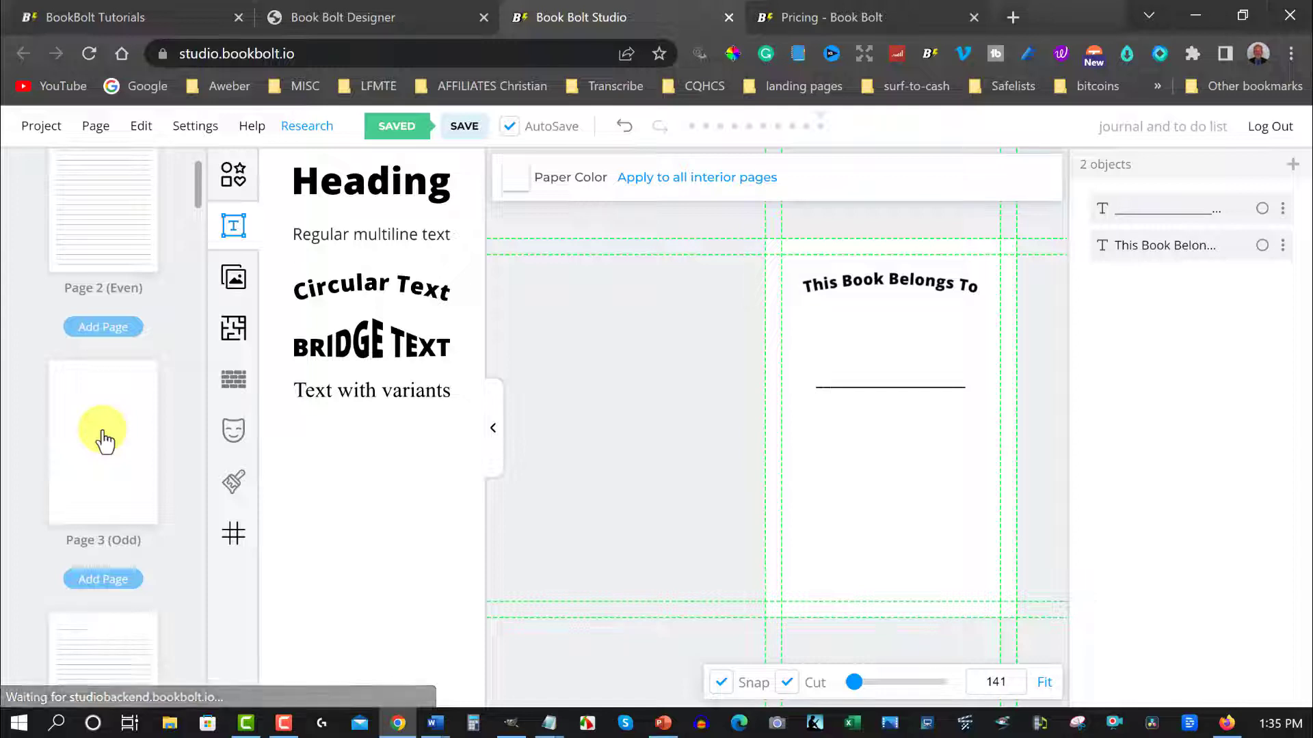
pyautogui.click(104, 440)
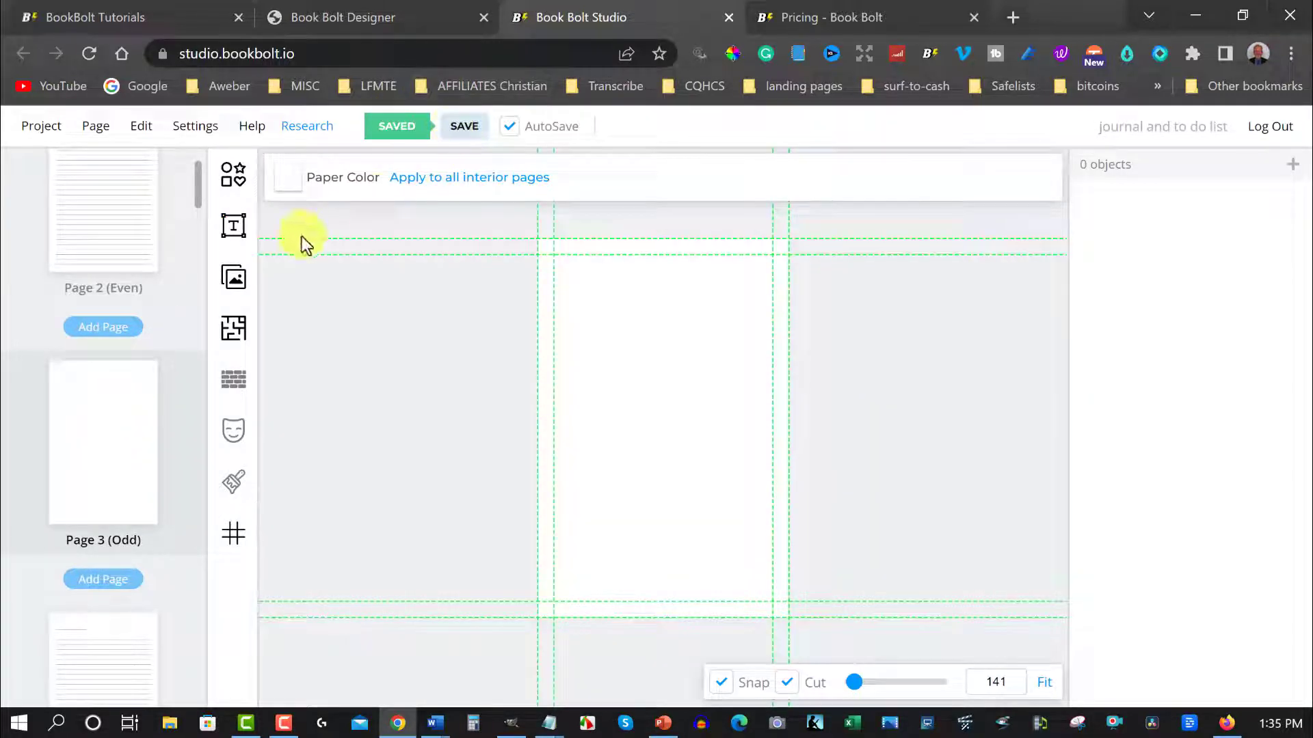
pyautogui.click(233, 331)
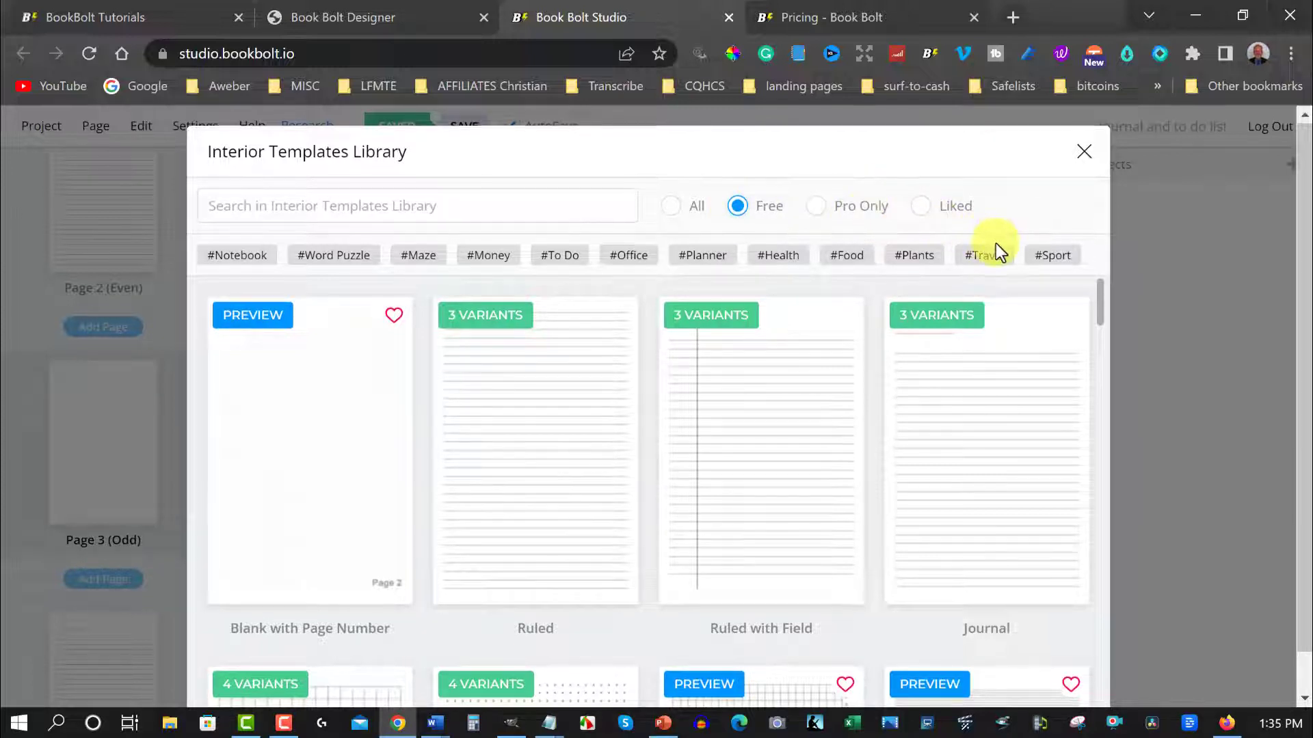
pyautogui.scroll(-1, 997, 245)
pyautogui.scroll(-3, 777, 367)
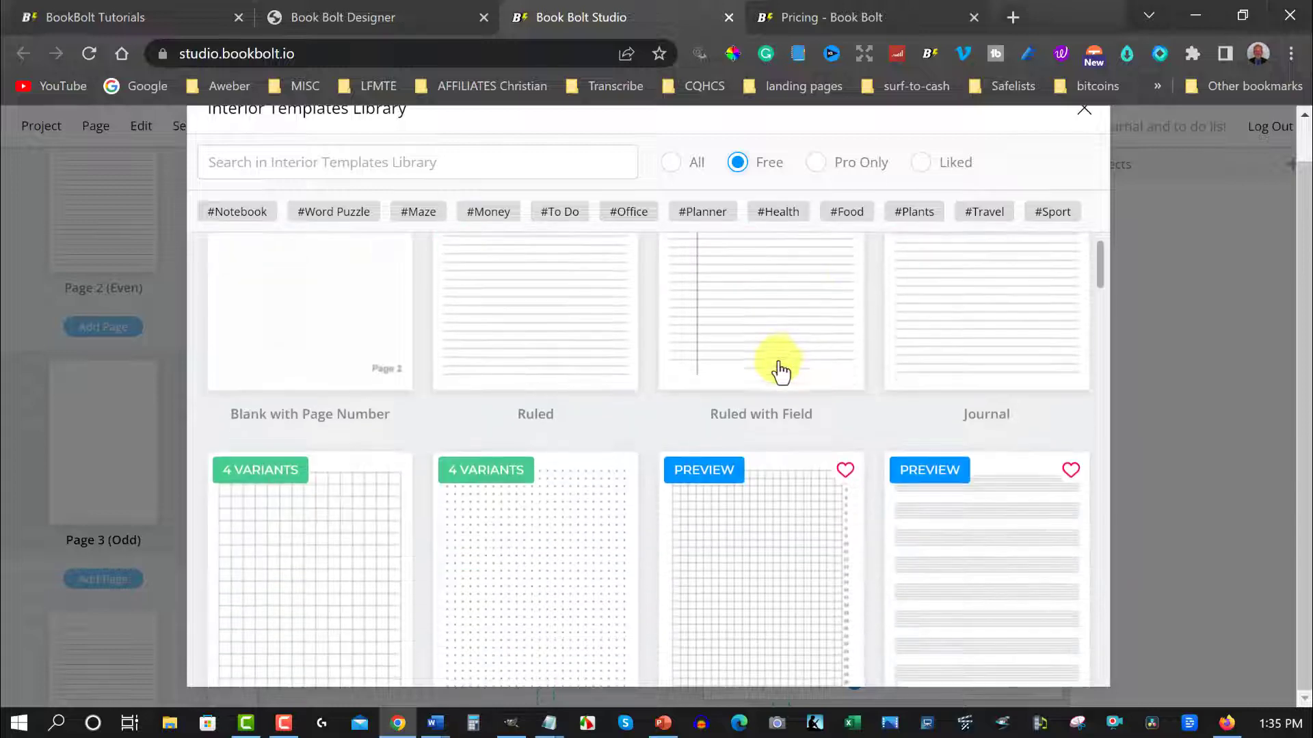
pyautogui.scroll(-8, 870, 356)
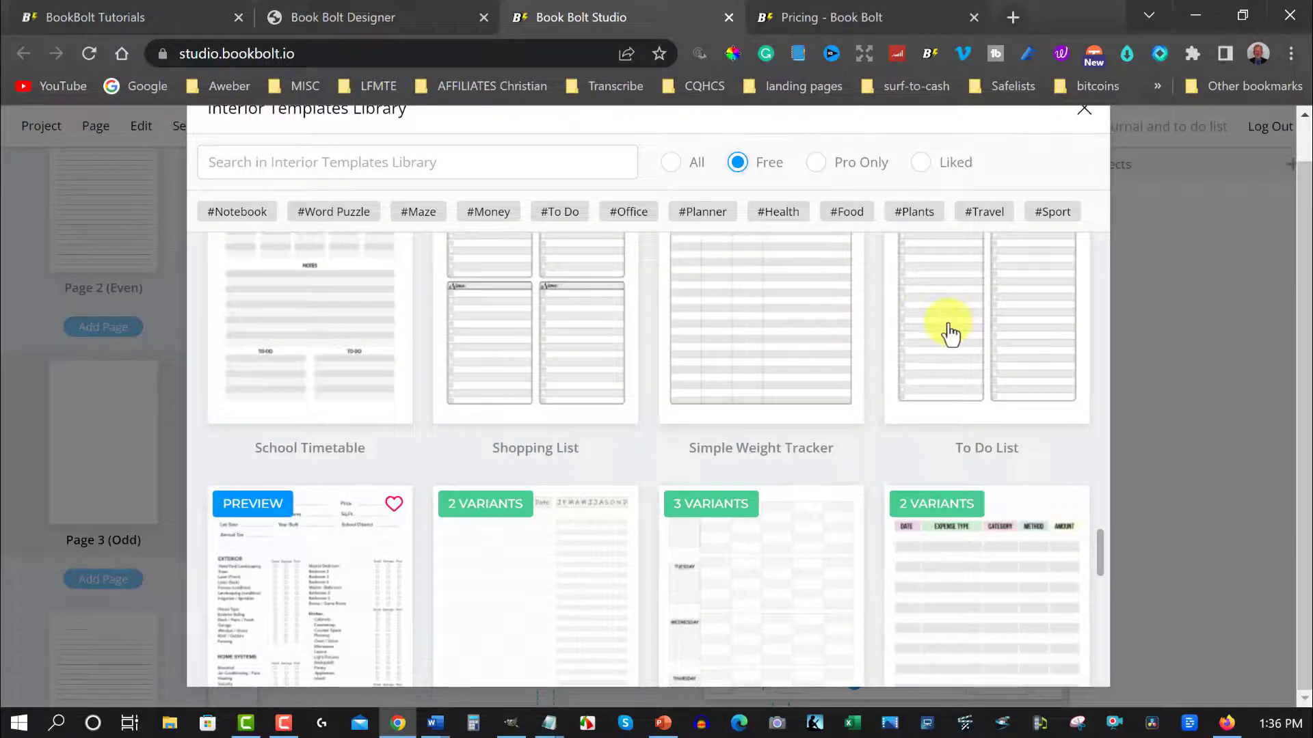
pyautogui.scroll(3, 951, 335)
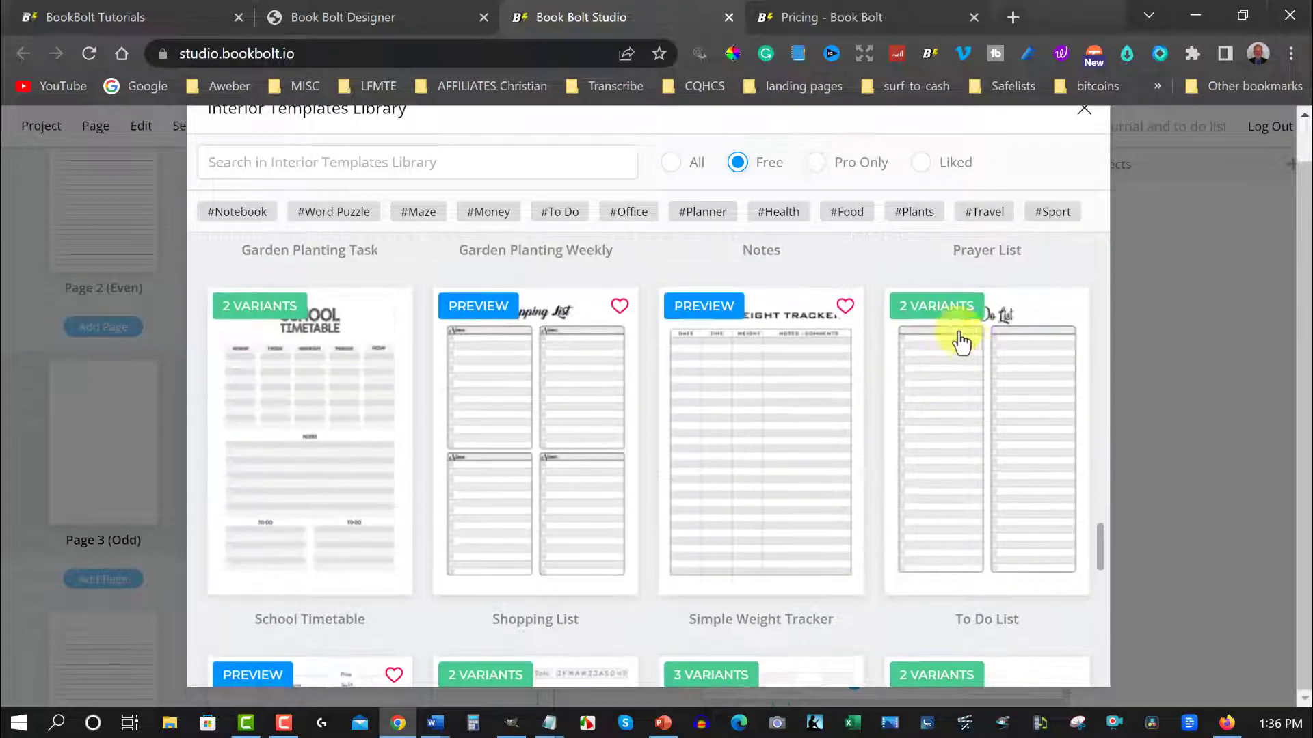
pyautogui.click(990, 392)
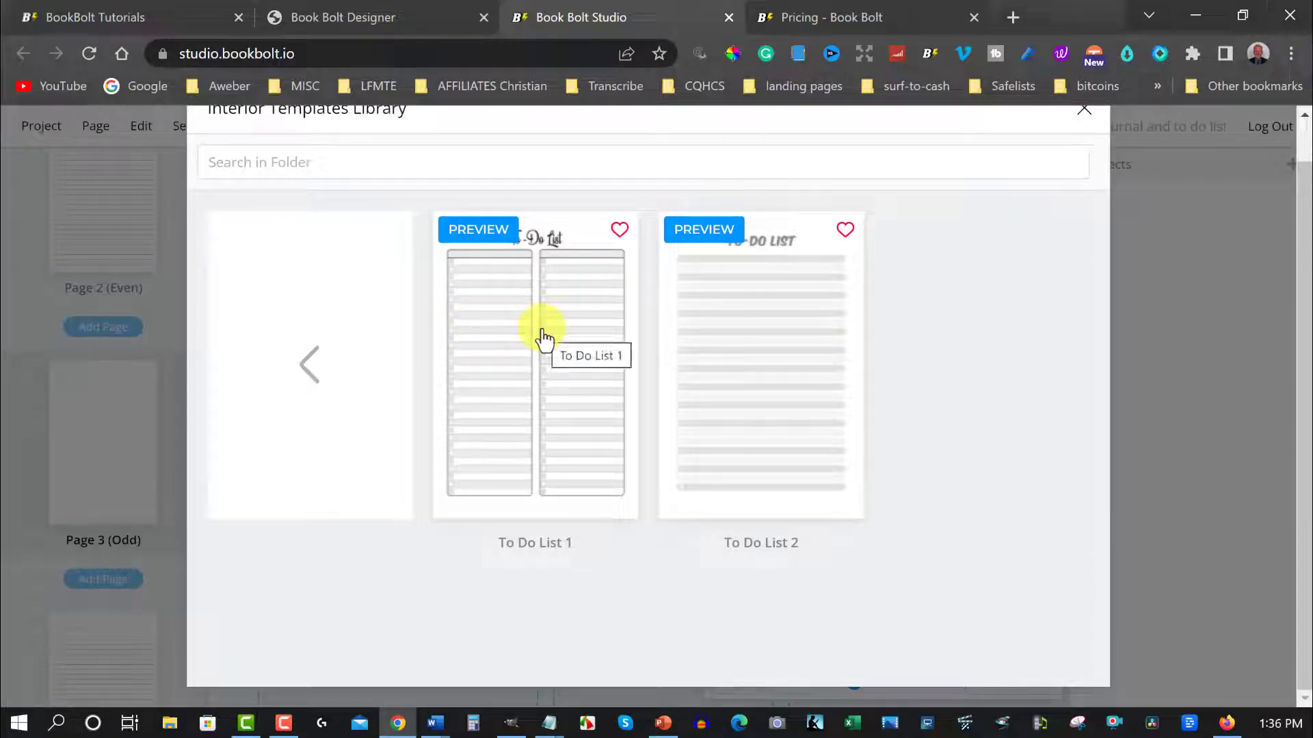
pyautogui.click(730, 325)
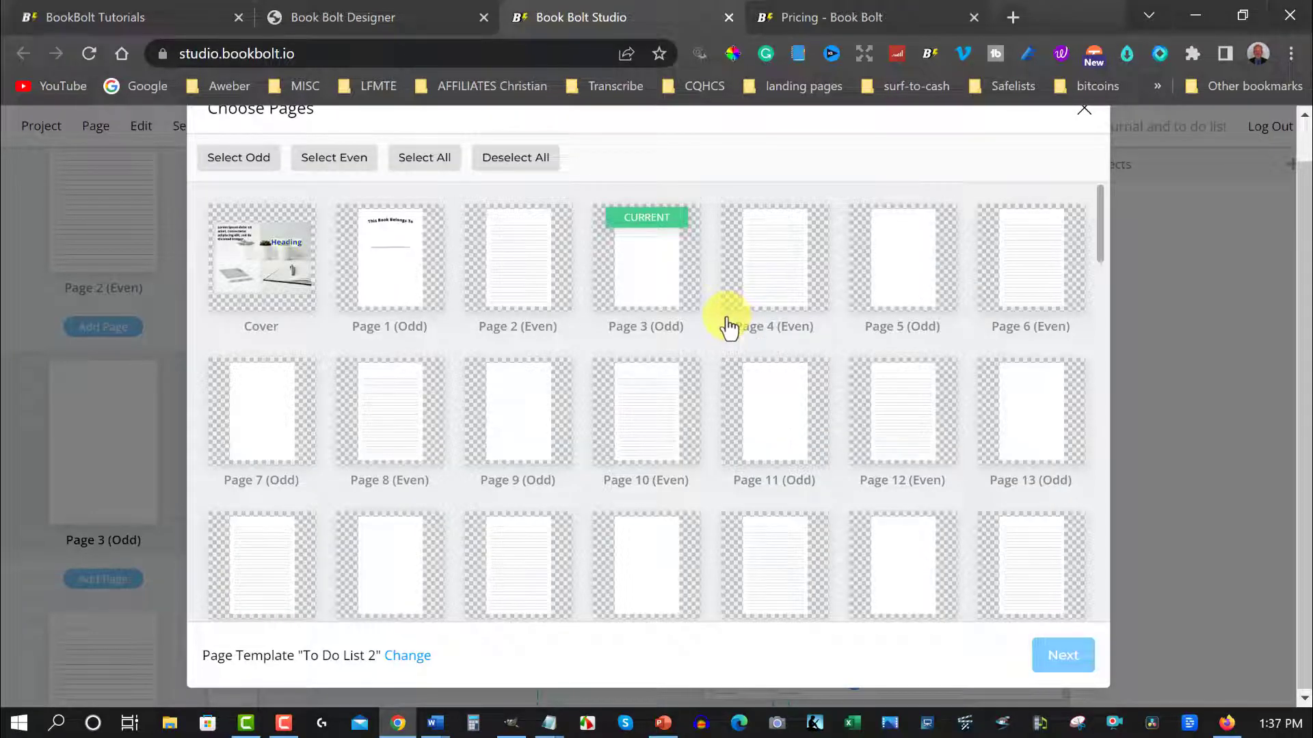
# Apply the template to all odd pages except Page 1, using the "Resize and fill whole paper" fit method.
pyautogui.click(233, 161)
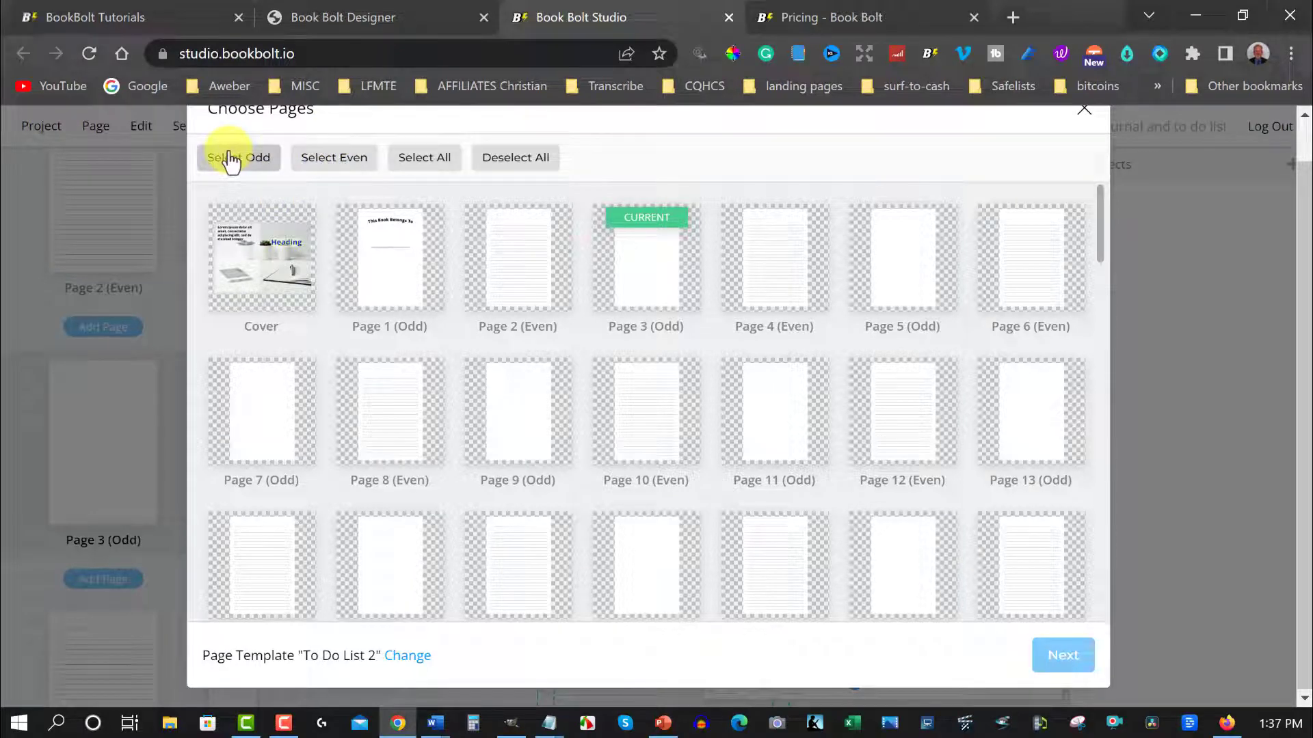
pyautogui.click(232, 159)
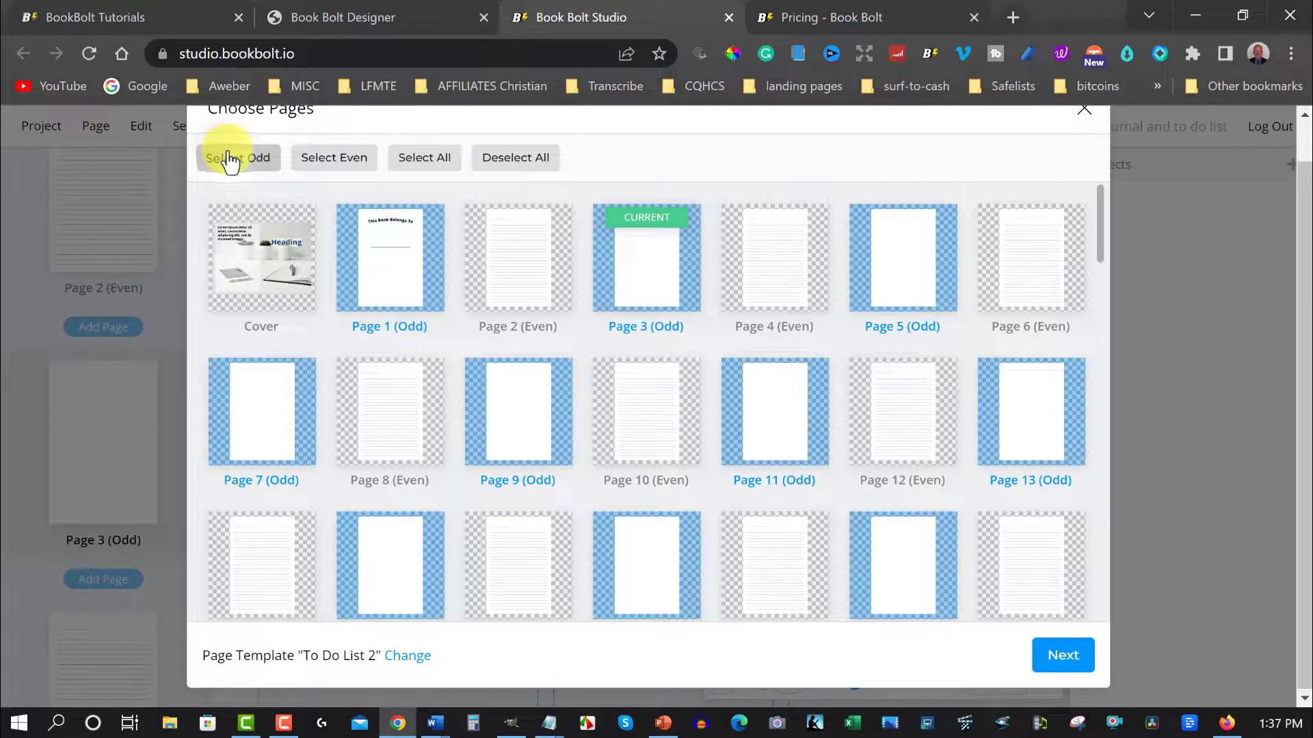
pyautogui.click(435, 243)
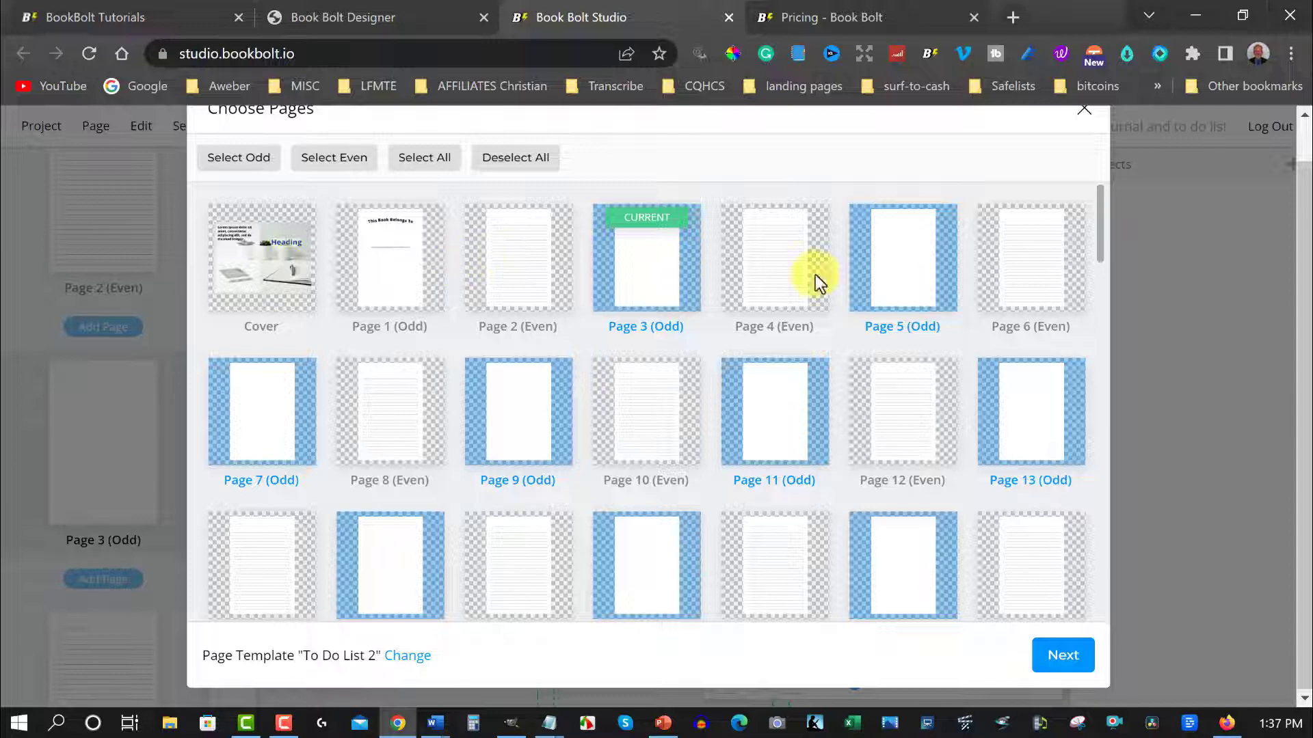
pyautogui.scroll(-15, 836, 286)
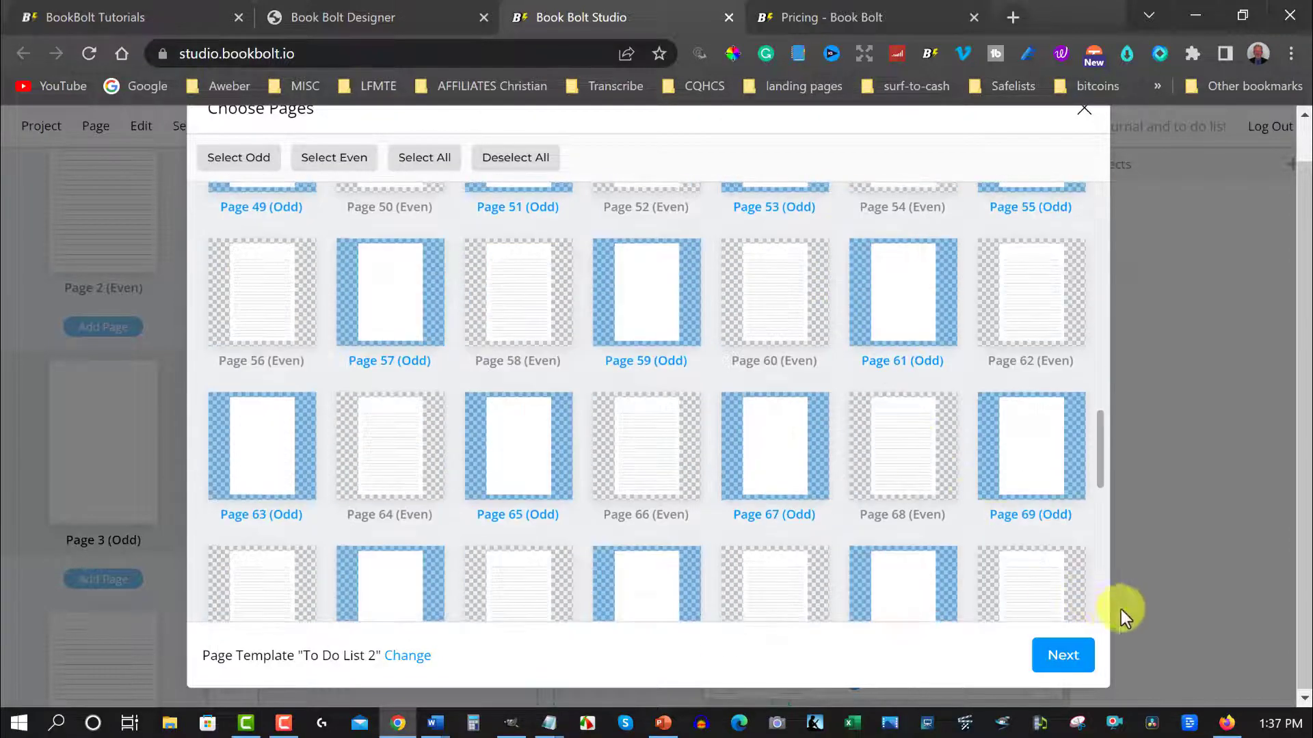
pyautogui.click(1060, 655)
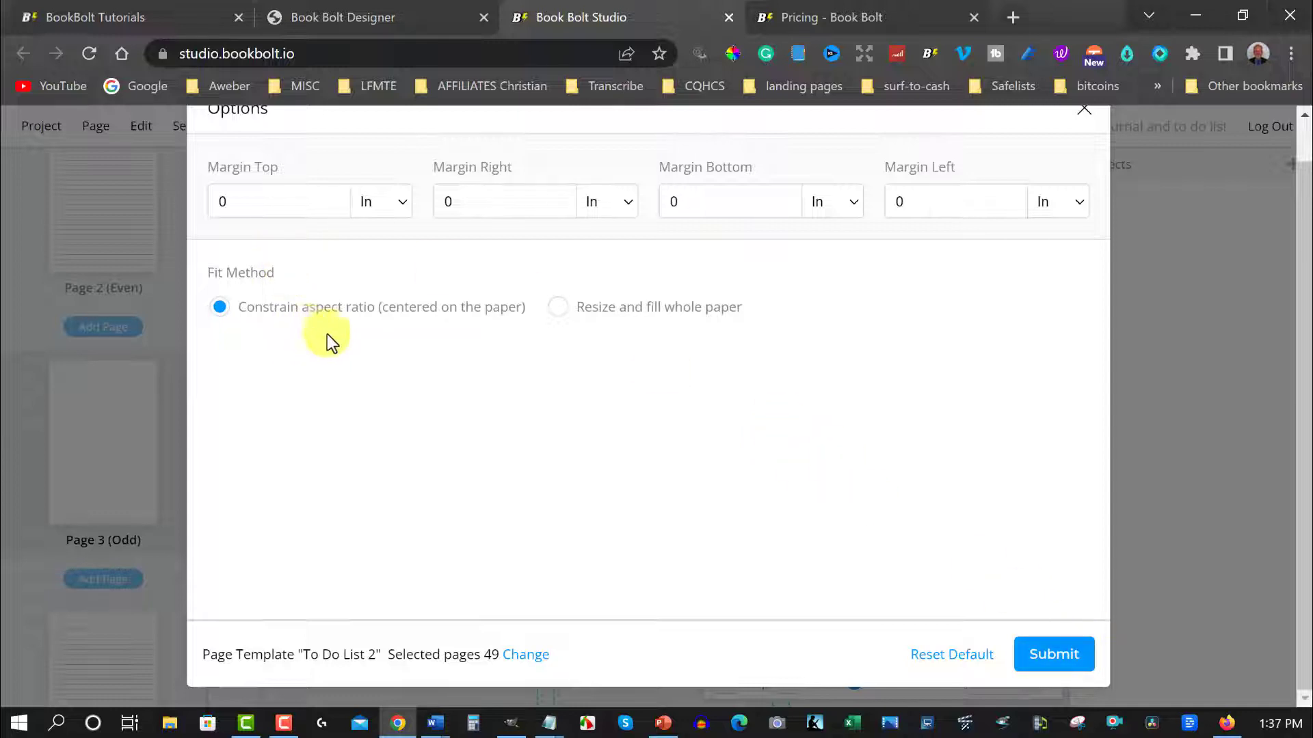
pyautogui.click(558, 308)
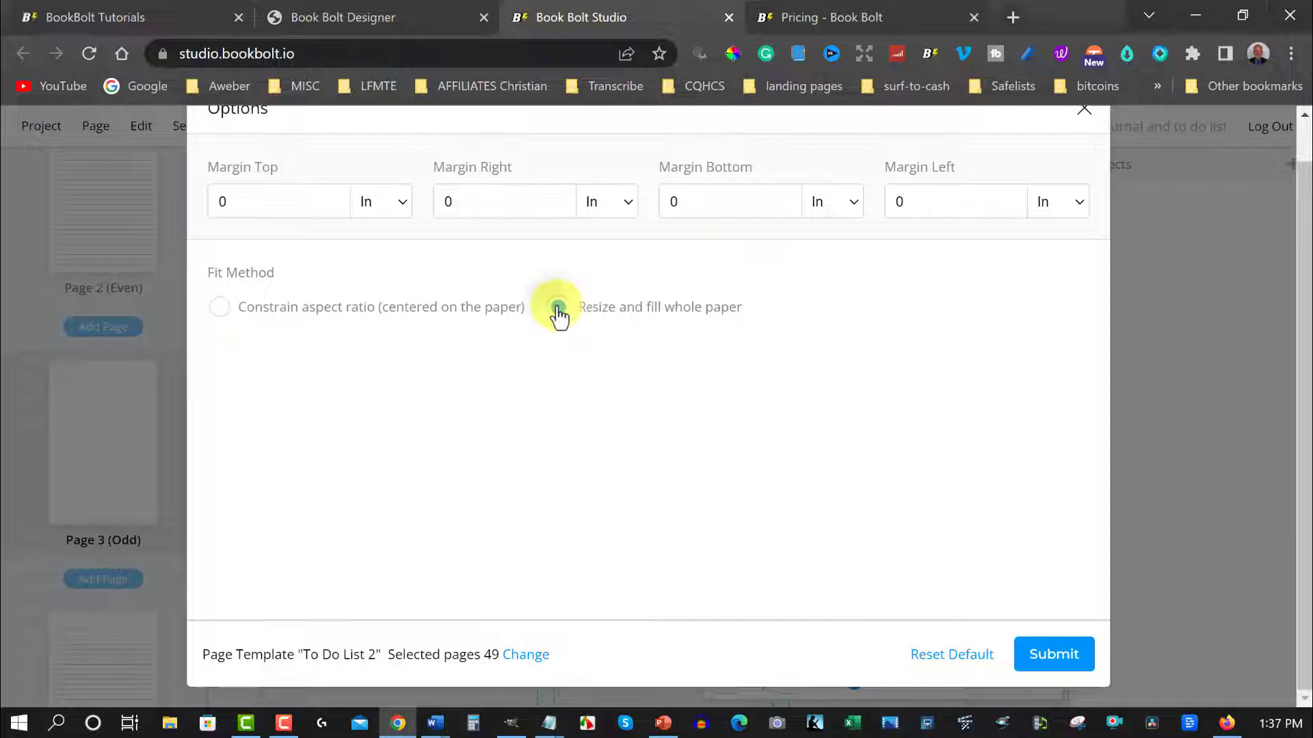
pyautogui.click(1053, 658)
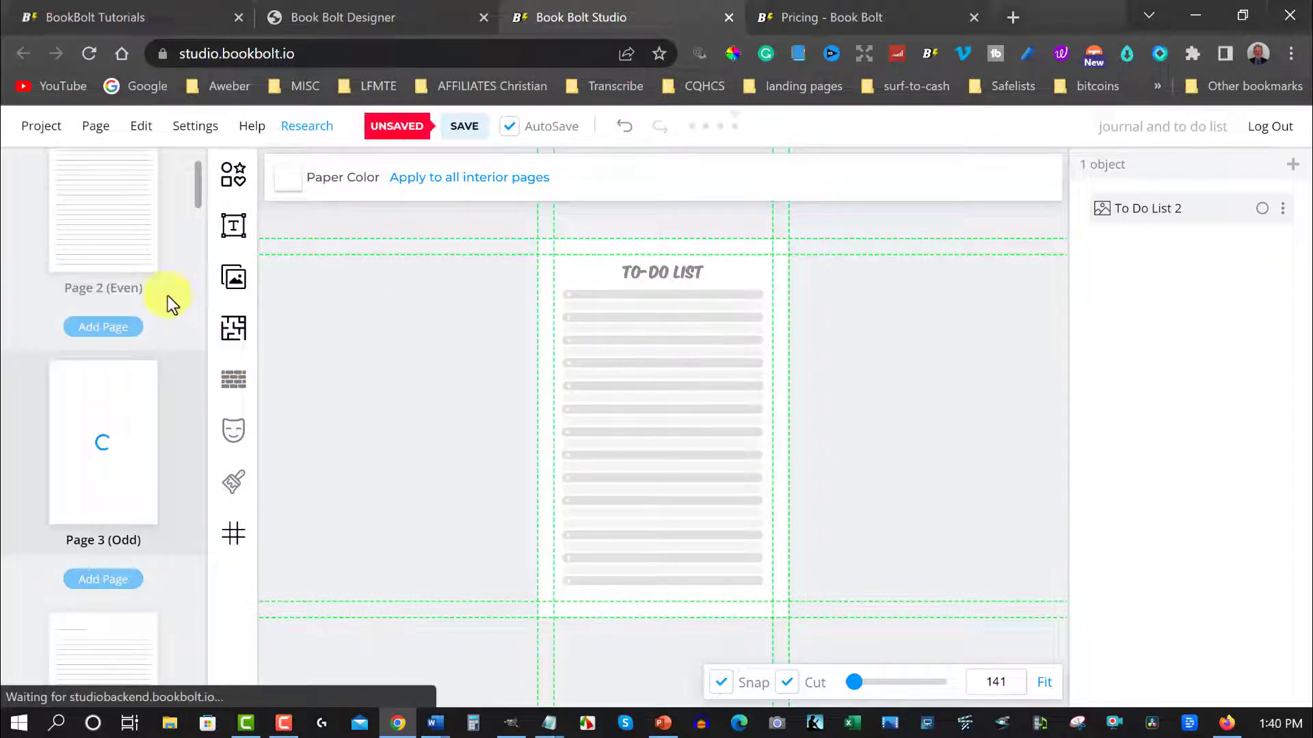
# Open Page 2 to view its journal layout.
pyautogui.scroll(3, 147, 277)
pyautogui.click(96, 329)
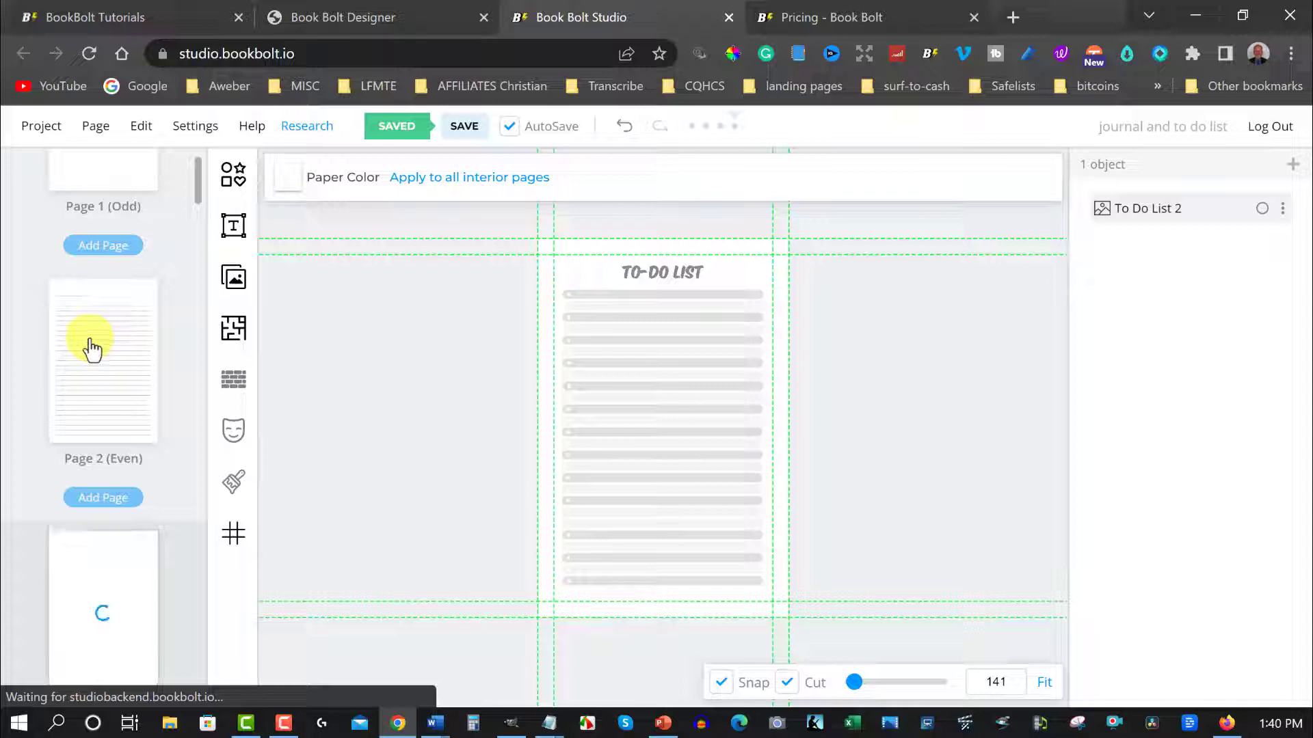
pyautogui.click(93, 352)
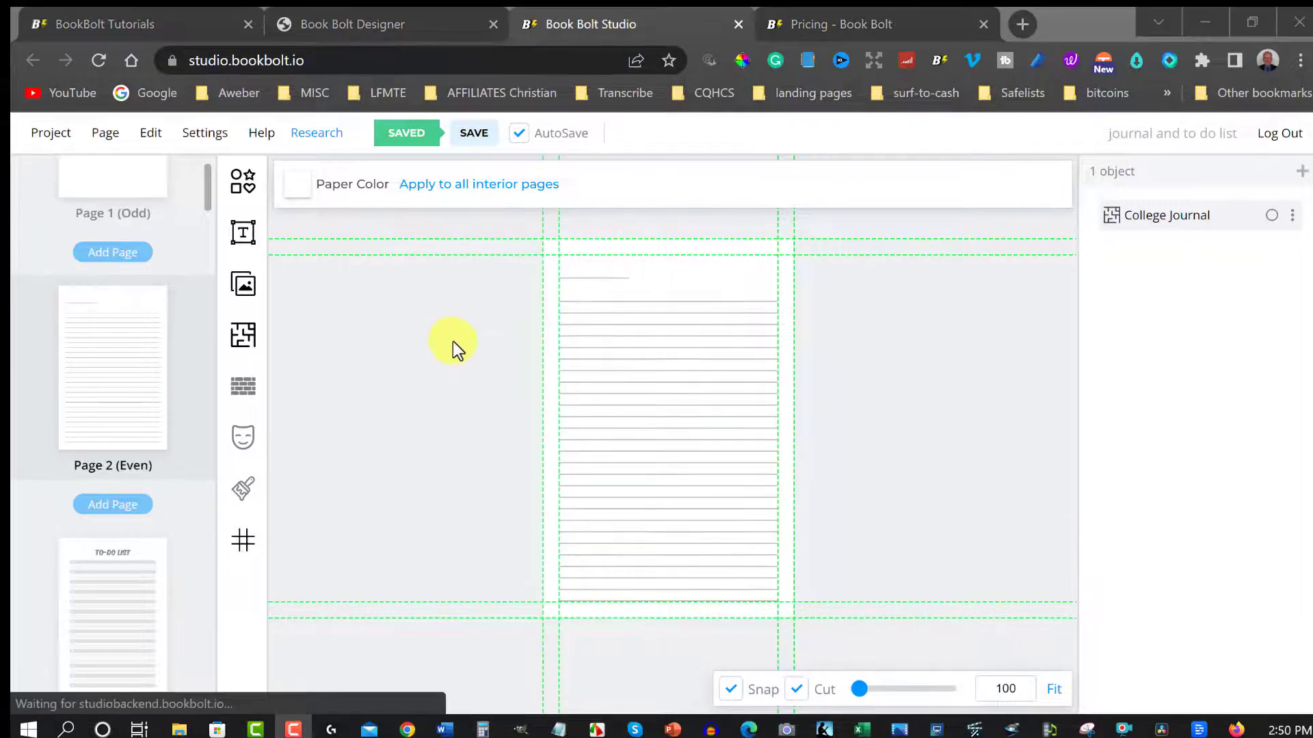
# Show the download and management options for the current project.
pyautogui.click(48, 134)
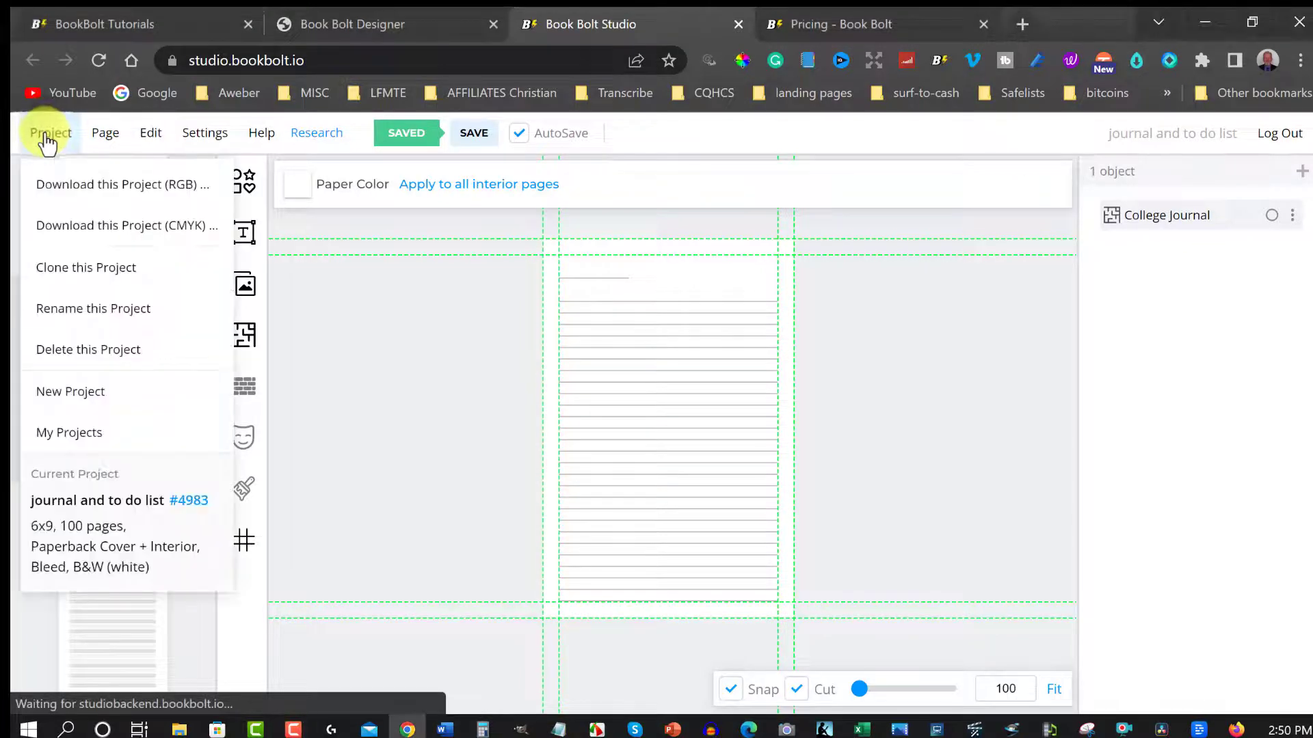